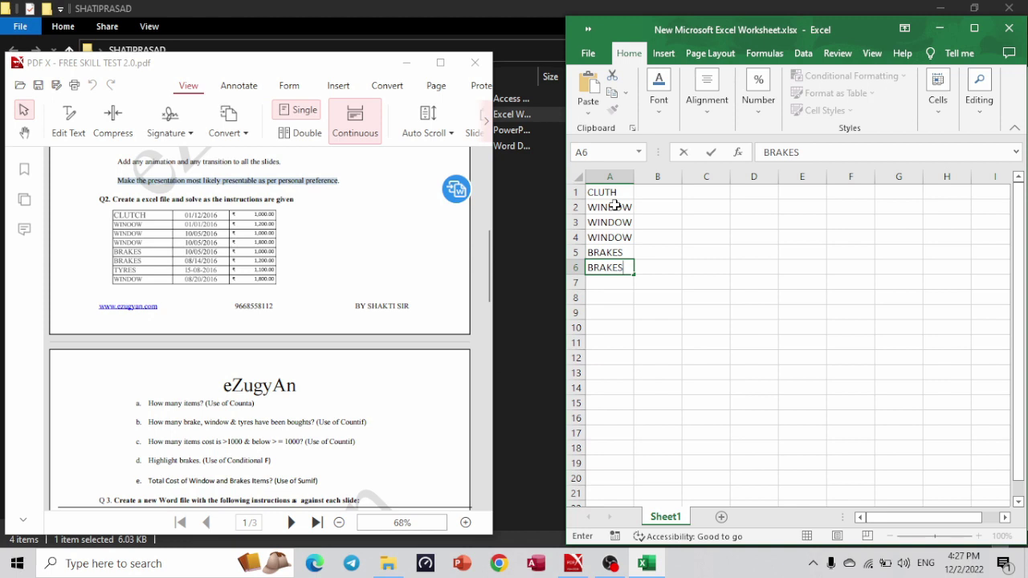
Check the PDF task table, then enter BRAKES, TYRES and WINDOW in A6:A8.
{"action": "key", "text": "alt+Tab"}
{"action": "key", "text": "alt+Tab"}
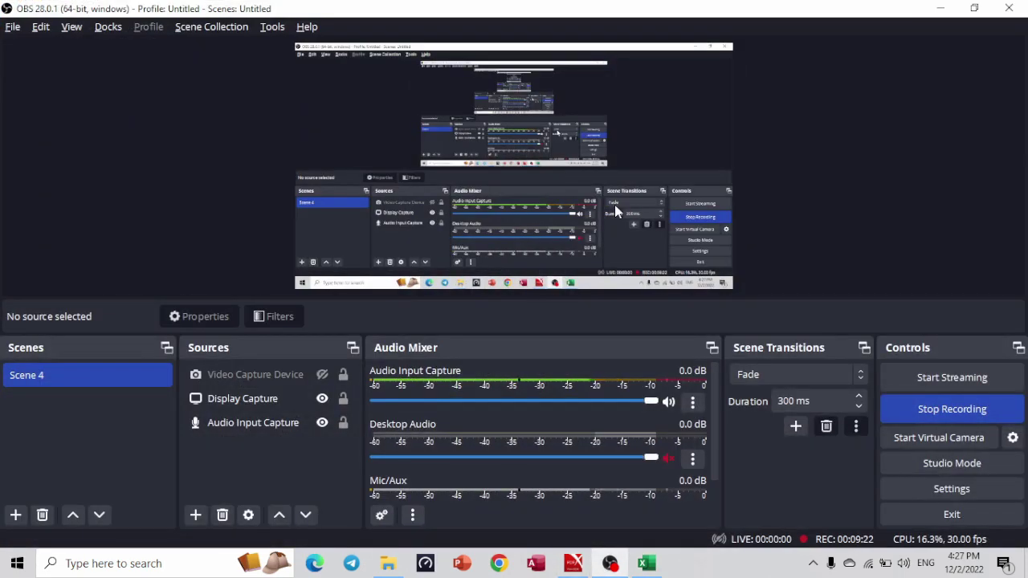
{"action": "key", "text": "alt+Tab"}
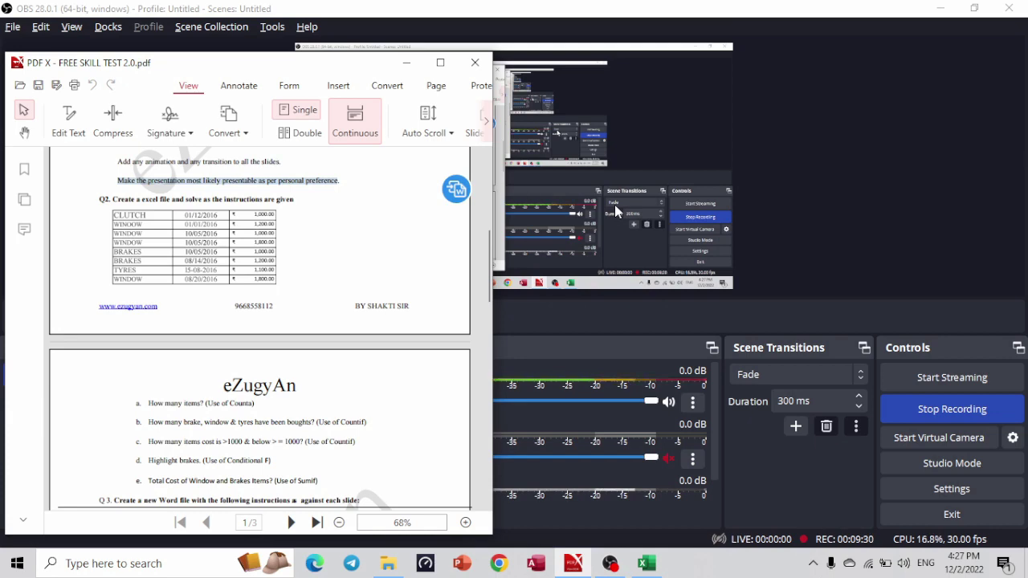
{"action": "key", "text": "alt+Tab"}
{"action": "key", "text": "Tab"}
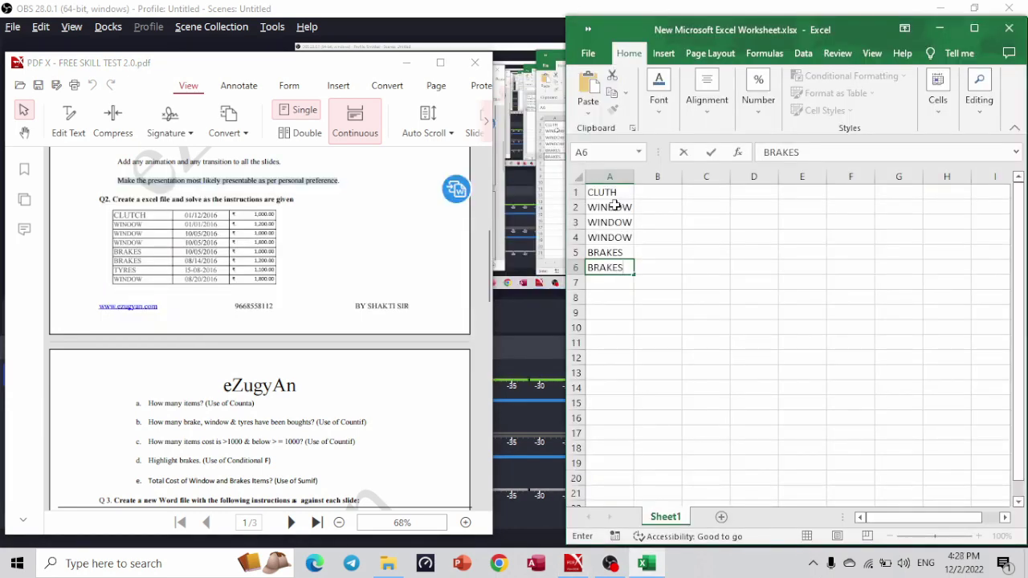
{"action": "key", "text": "Return"}
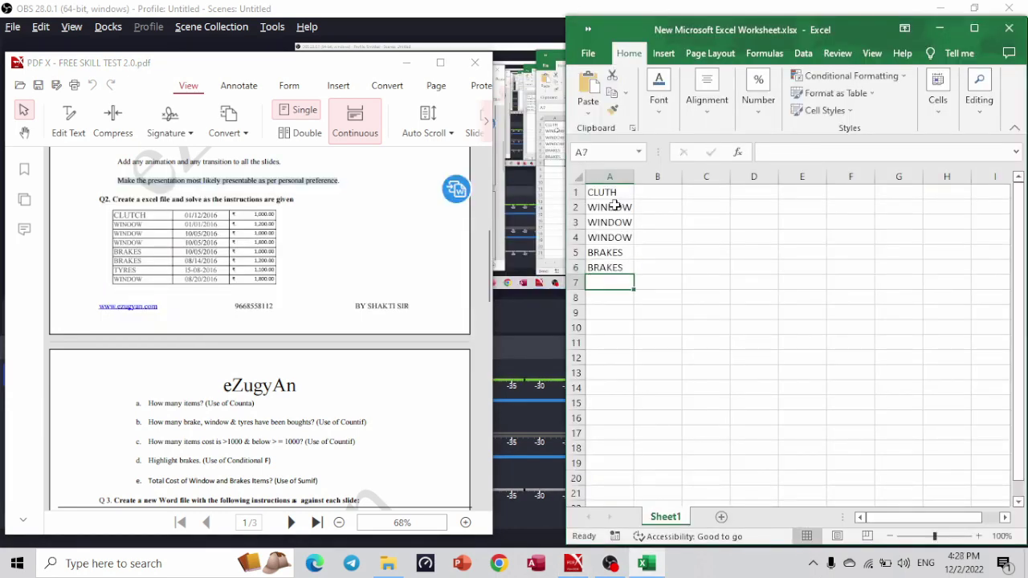
{"action": "type", "text": "TYRES"}
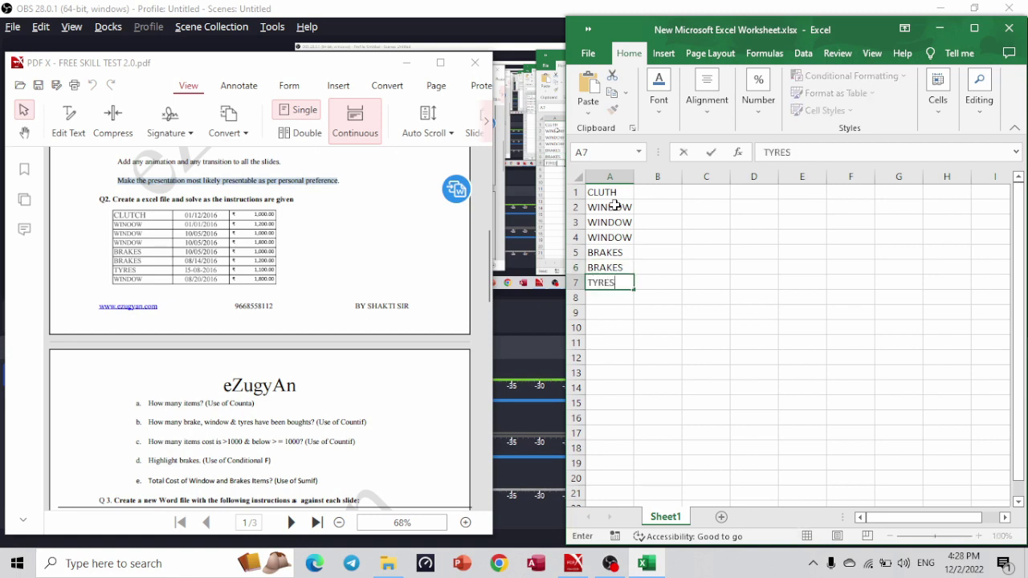
{"action": "key", "text": "Return"}
{"action": "type", "text": "WINDOW"}
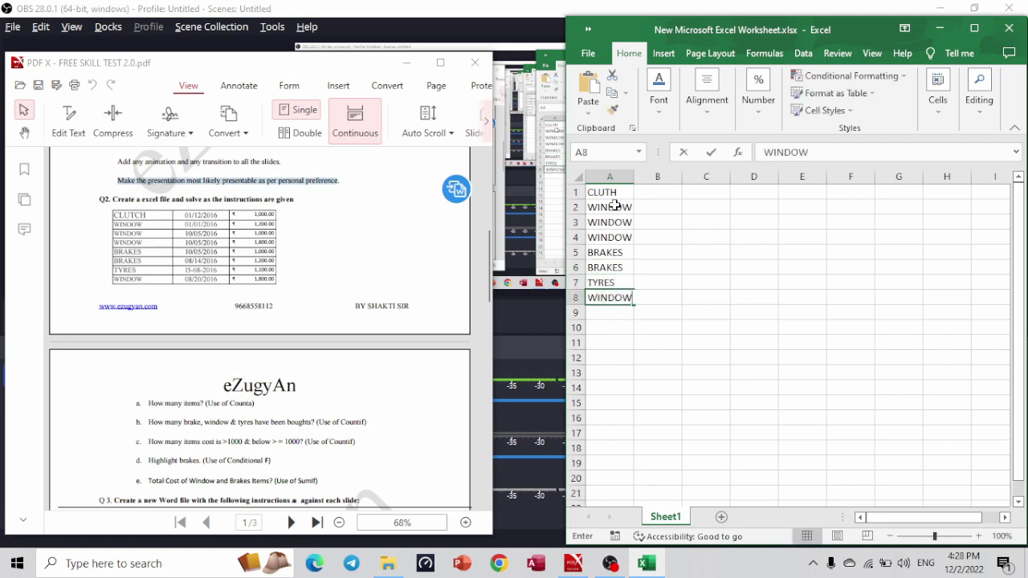
{"action": "key", "text": "Tab"}
{"action": "key", "text": "Up"}
{"action": "key", "text": "Up"}
{"action": "key", "text": "Up"}
{"action": "key", "text": "Up"}
{"action": "key", "text": "Up"}
{"action": "key", "text": "Up"}
{"action": "key", "text": "Up"}
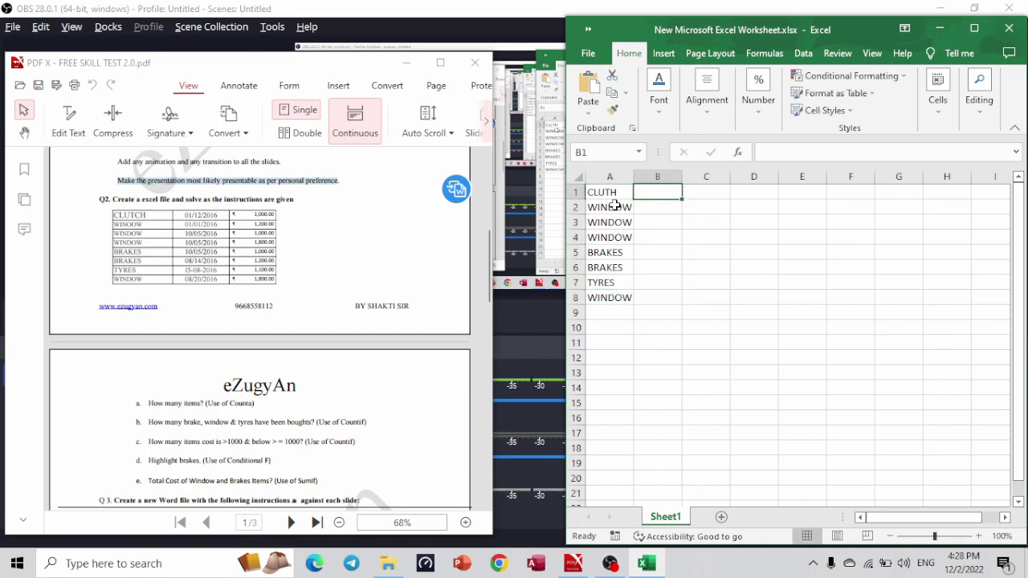
Enter the dates 01/12/2016, 01/01/2016, 10/05/2015 and 10/05/2016 in B1:B4.
{"action": "type", "text": "01/12"}
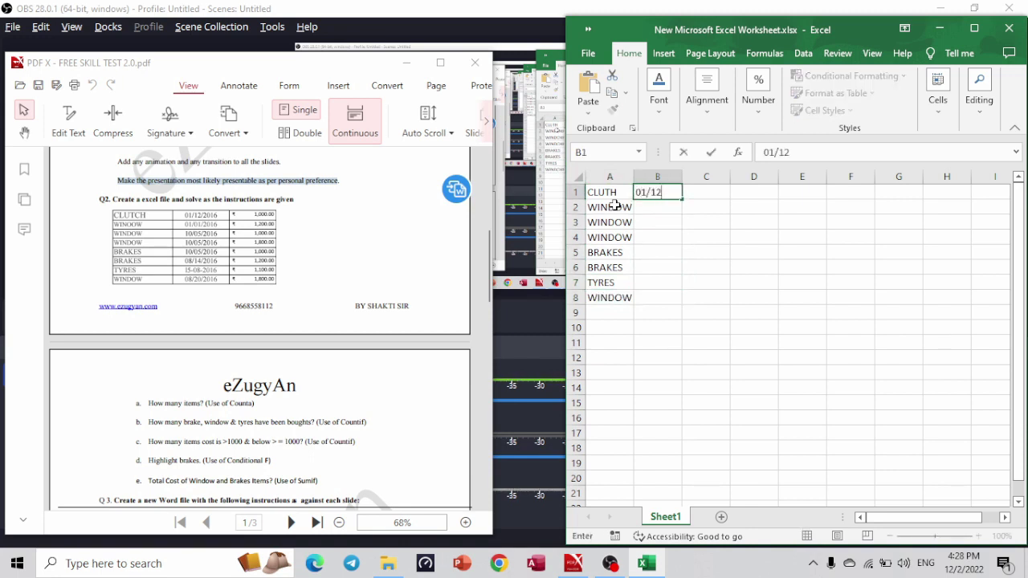
{"action": "type", "text": "/2016"}
{"action": "key", "text": "Return"}
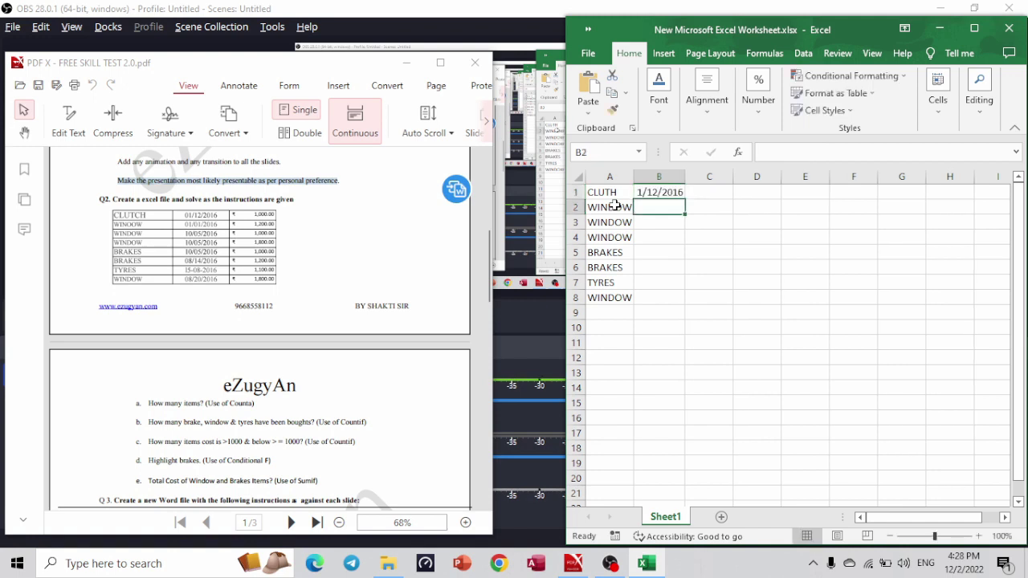
{"action": "type", "text": "01/01"}
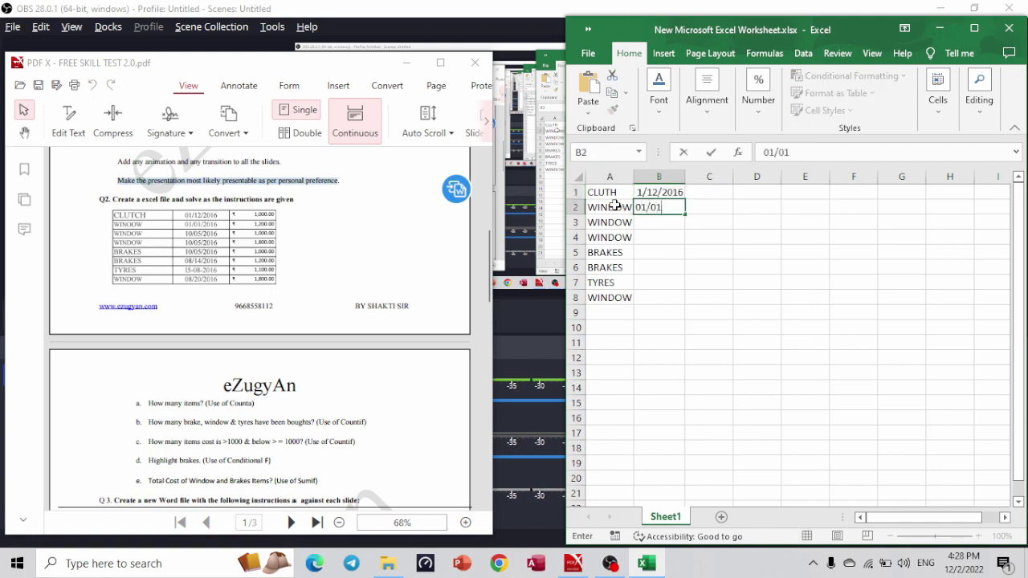
{"action": "type", "text": "/2016"}
{"action": "key", "text": "Return"}
{"action": "type", "text": "10/"}
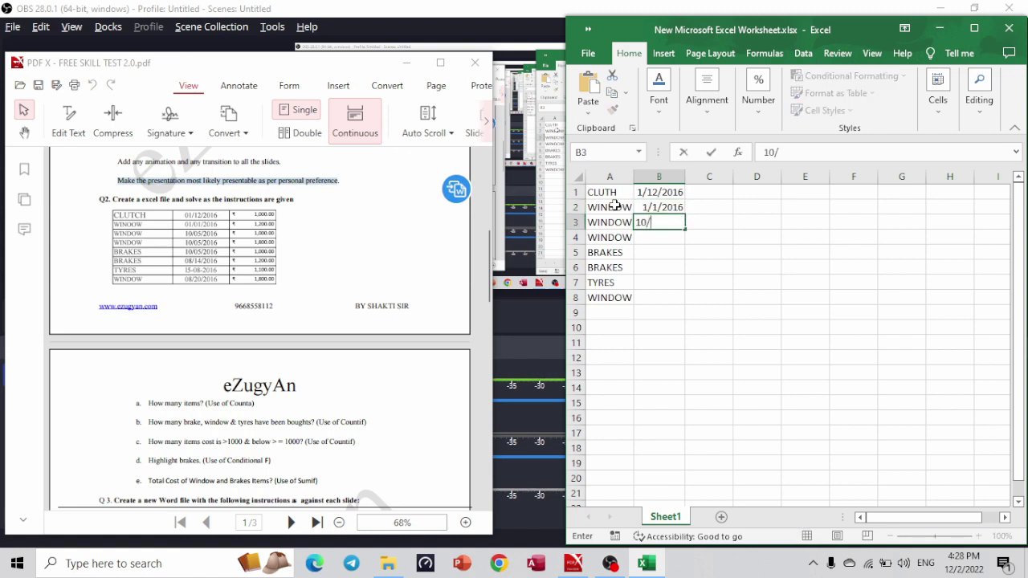
{"action": "type", "text": "05/2015"}
{"action": "key", "text": "Return"}
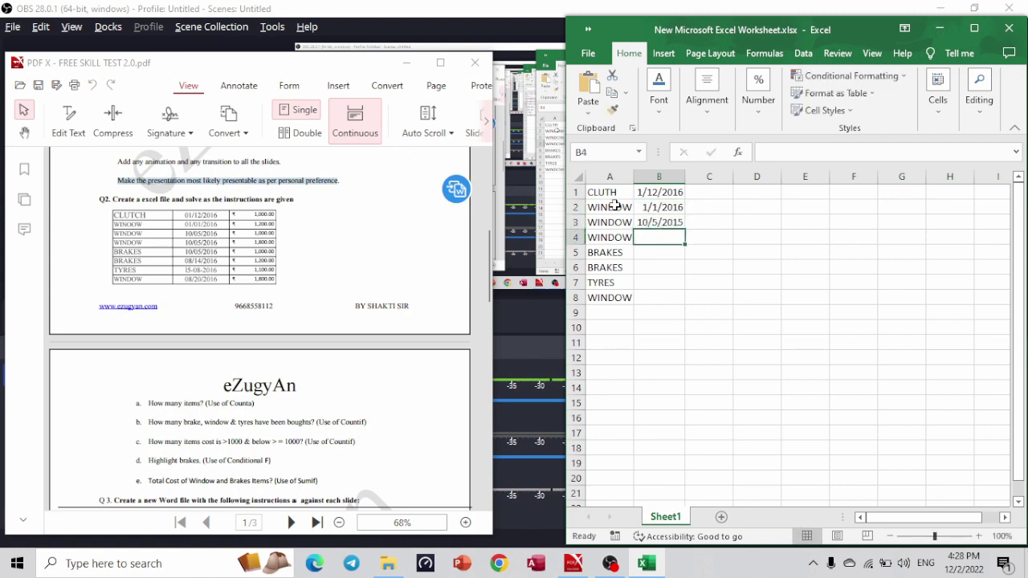
{"action": "type", "text": "10/05"}
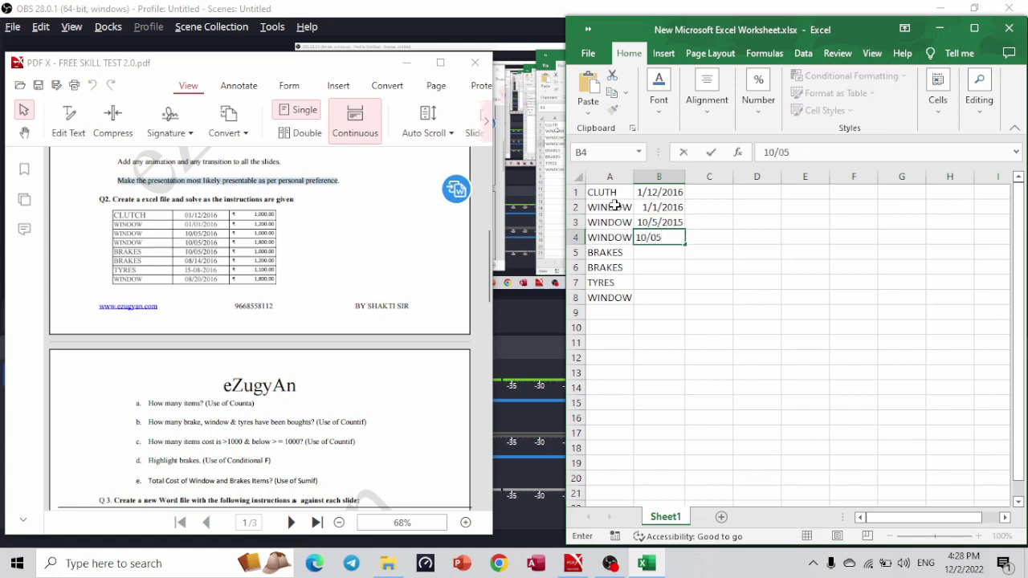
{"action": "type", "text": "/2016"}
{"action": "key", "text": "ctrl+Return"}
{"action": "key", "text": "Return"}
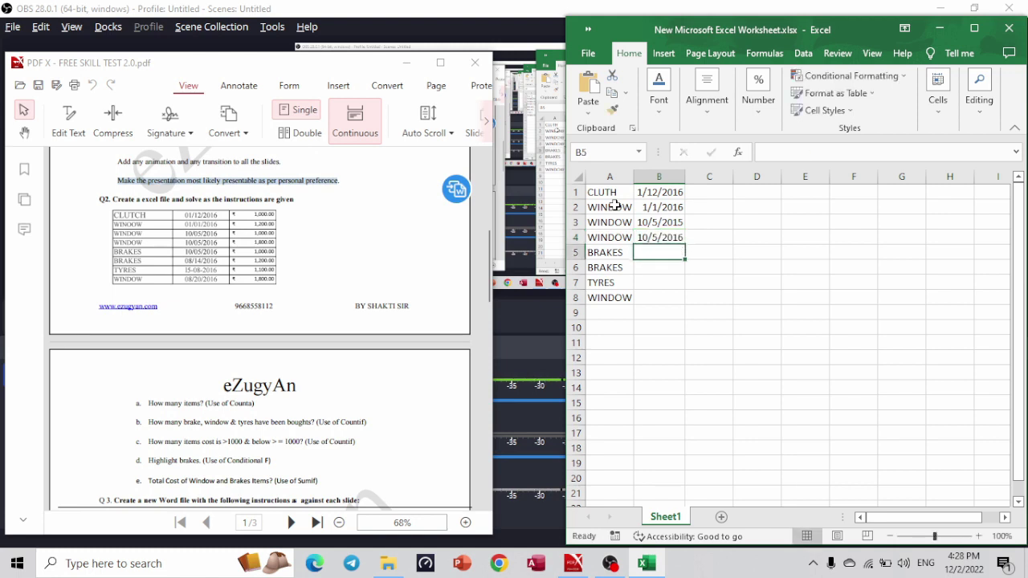
Enter 10/05/2016 in B5, correcting a typo, and 08/14/2016 in B6.
{"action": "type", "text": "10/50"}
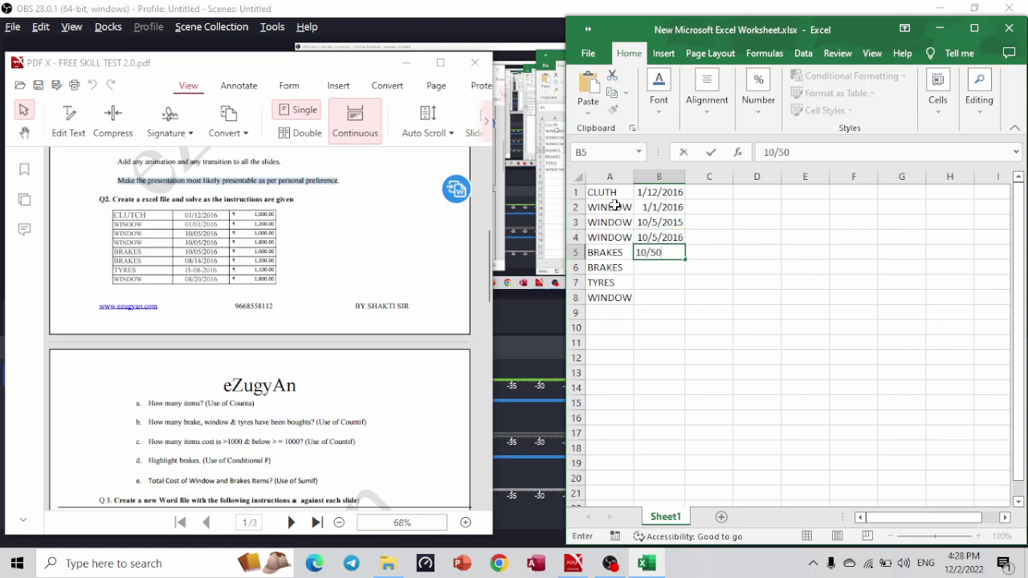
{"action": "key", "text": "BackSpace"}
{"action": "key", "text": "BackSpace"}
{"action": "type", "text": "0/5/"}
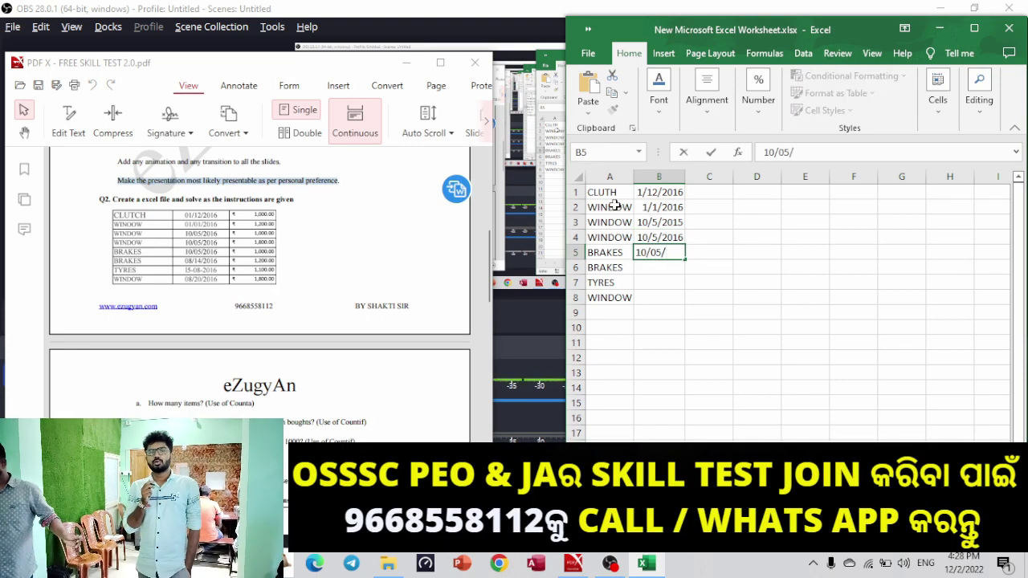
{"action": "type", "text": "2016"}
{"action": "key", "text": "Return"}
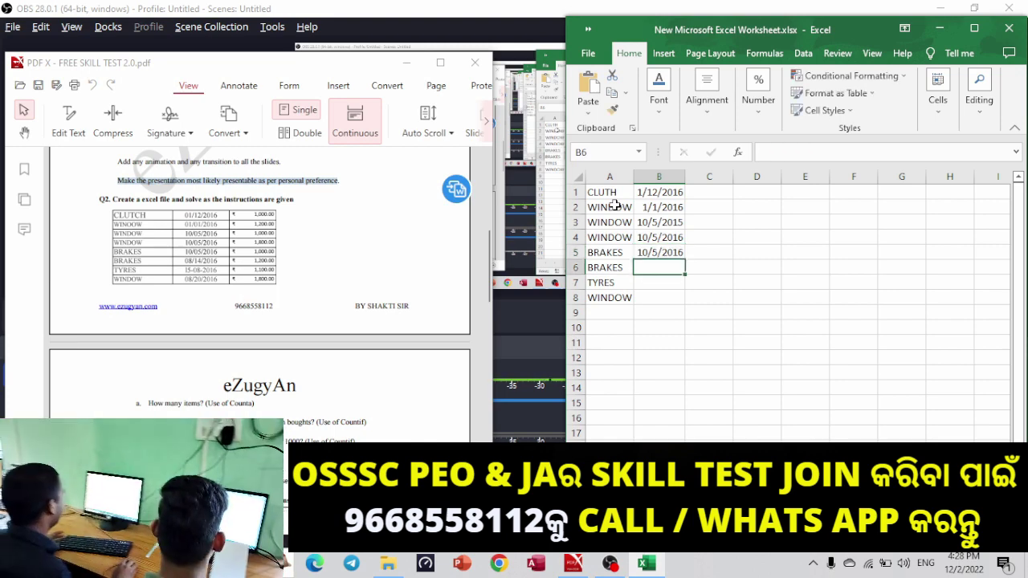
{"action": "type", "text": "08/14/"}
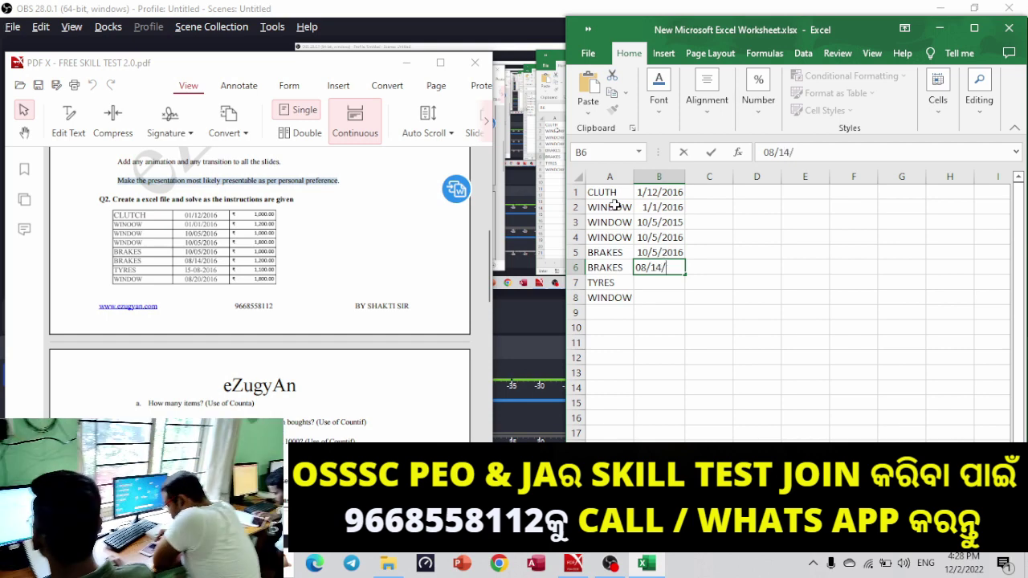
{"action": "type", "text": "2016"}
{"action": "key", "text": "Return"}
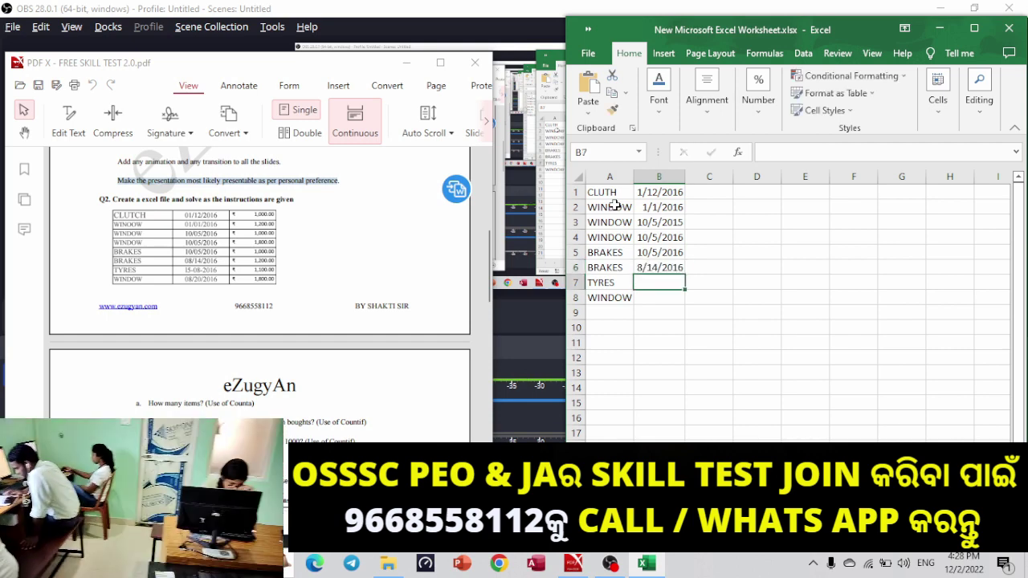
Enter the B7 date 15/08/2016, removing the stray 5 from its year.
{"action": "type", "text": "15"}
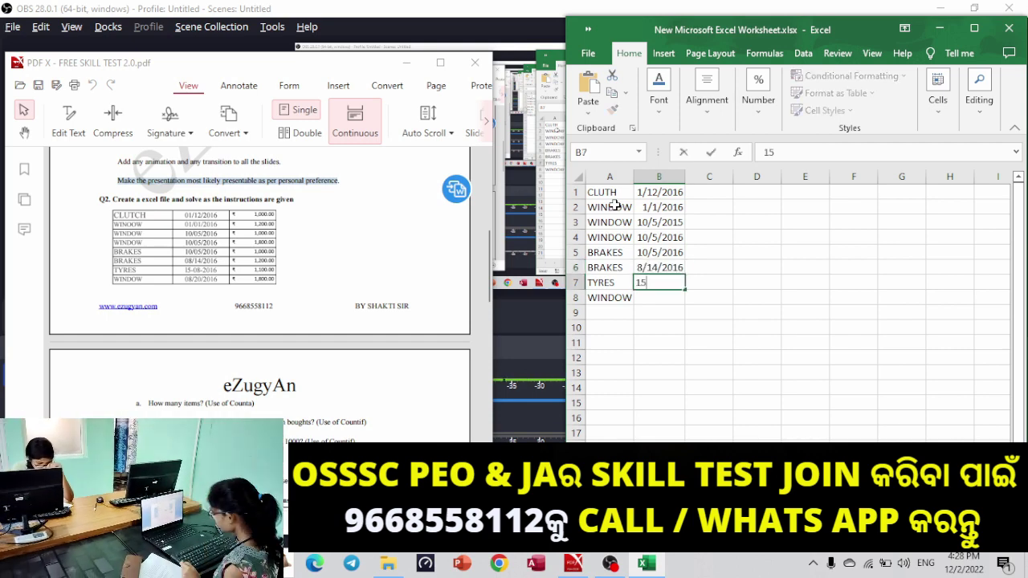
{"action": "type", "text": "/08/20156"}
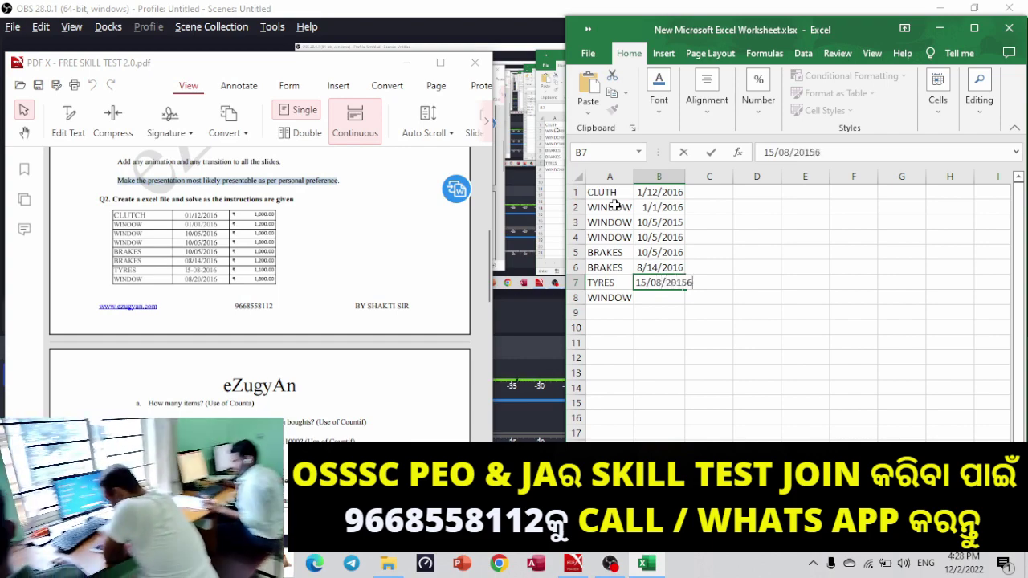
{"action": "key", "text": "Return"}
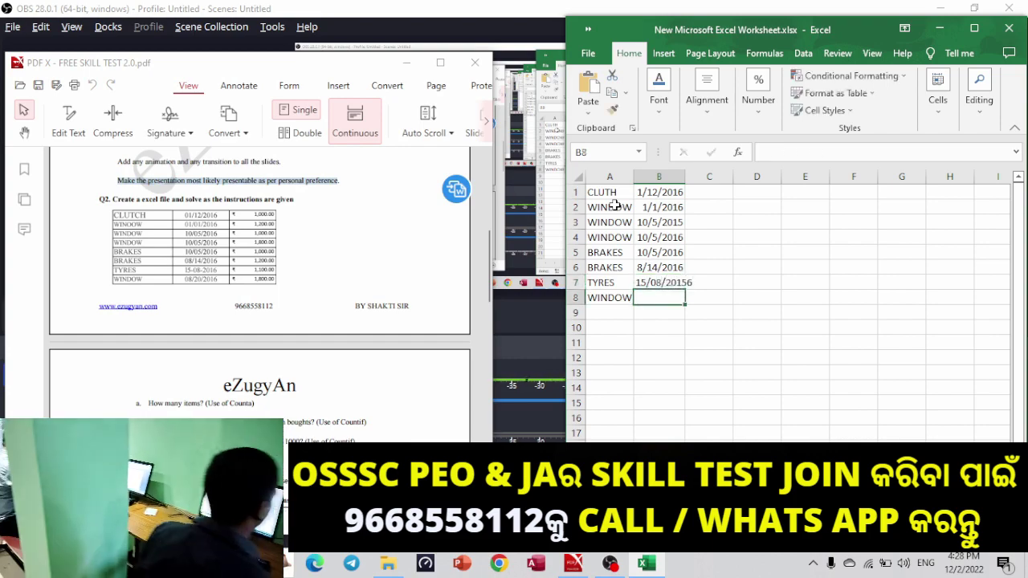
{"action": "key", "text": "Up"}
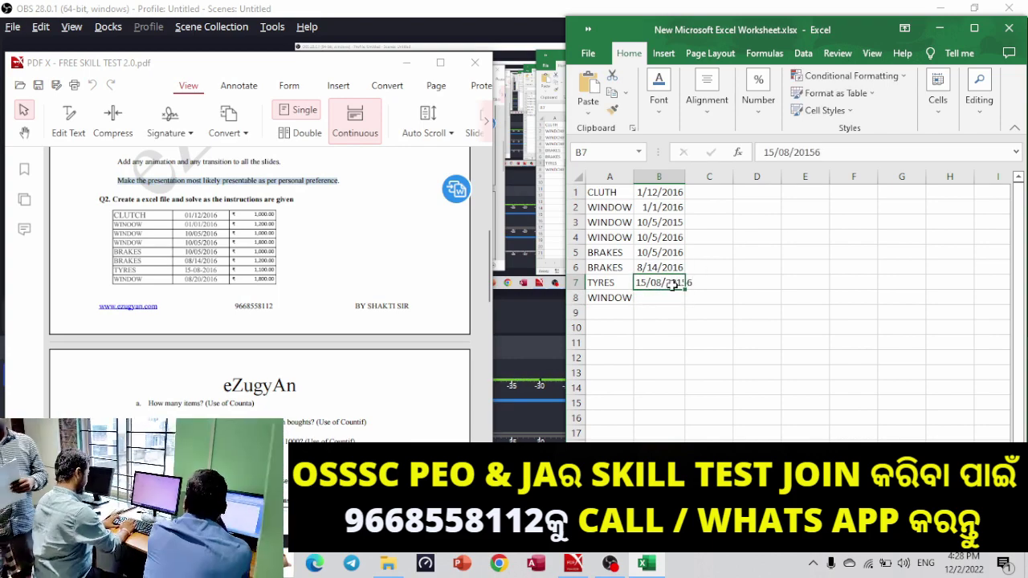
{"action": "double_click", "coordinate": [675, 284]}
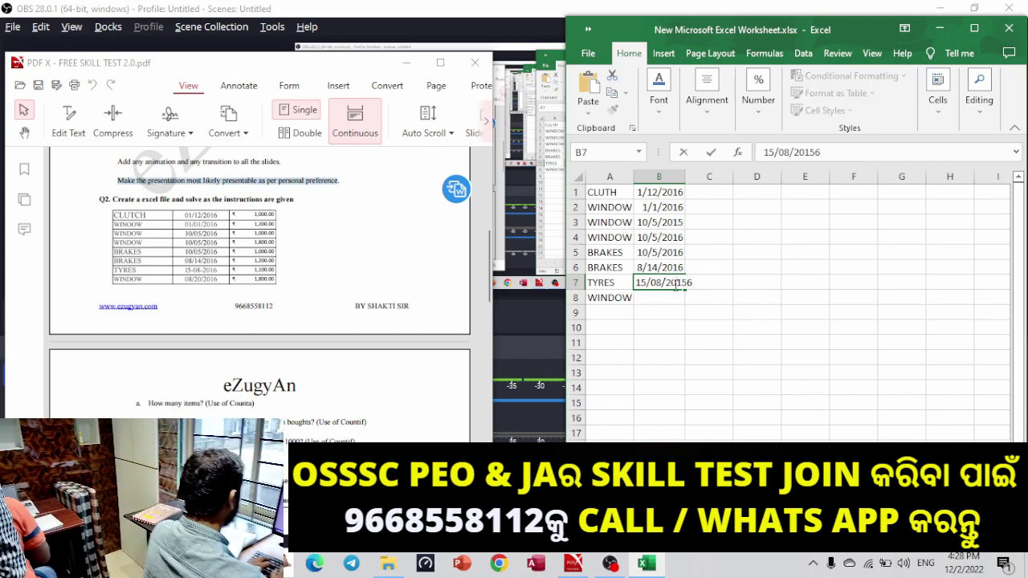
{"action": "key", "text": "Delete"}
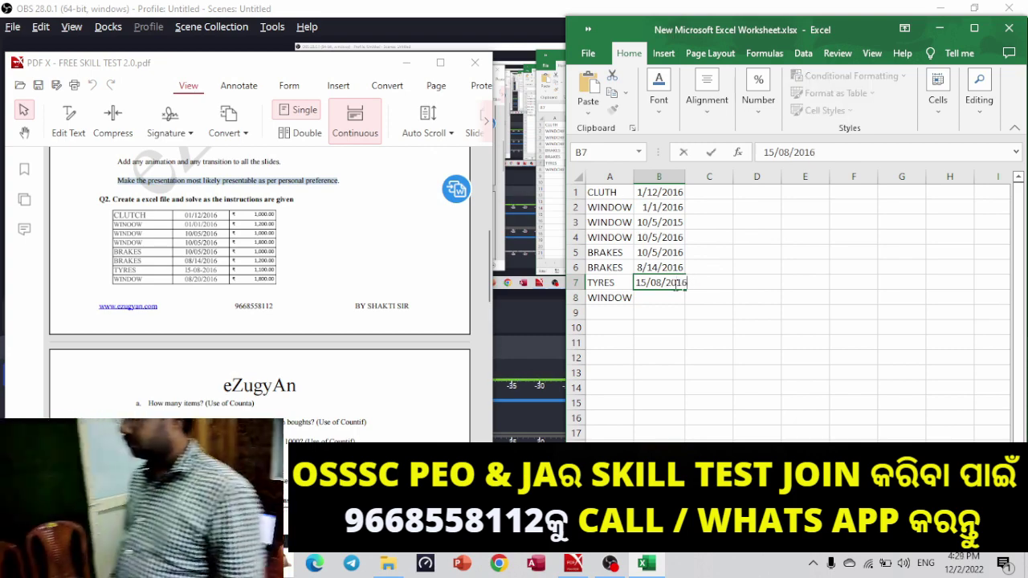
{"action": "left_click", "coordinate": [653, 296]}
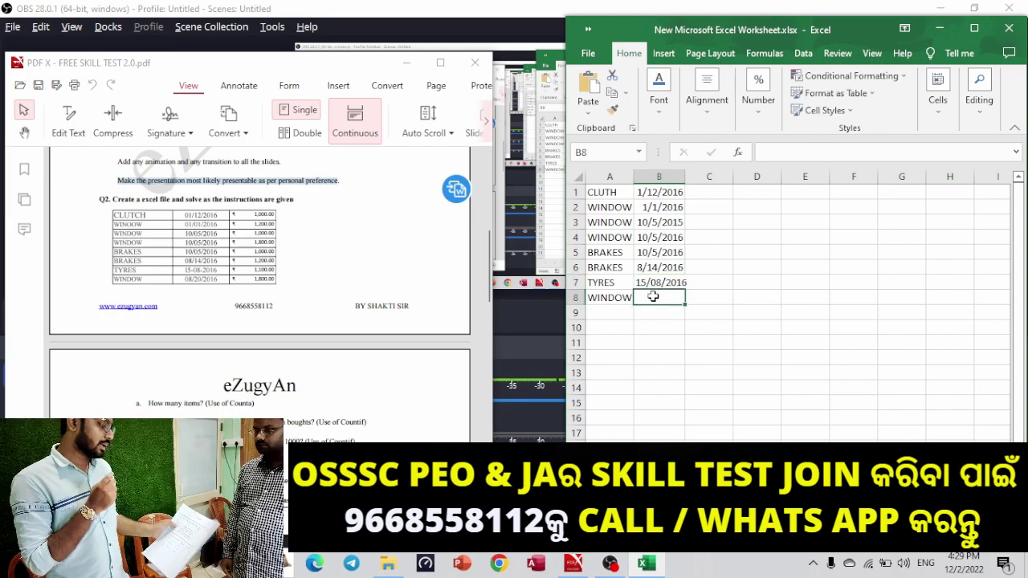
Enter 08/20/2016 in B8, fixing the doubled year digit.
{"action": "type", "text": "0"}
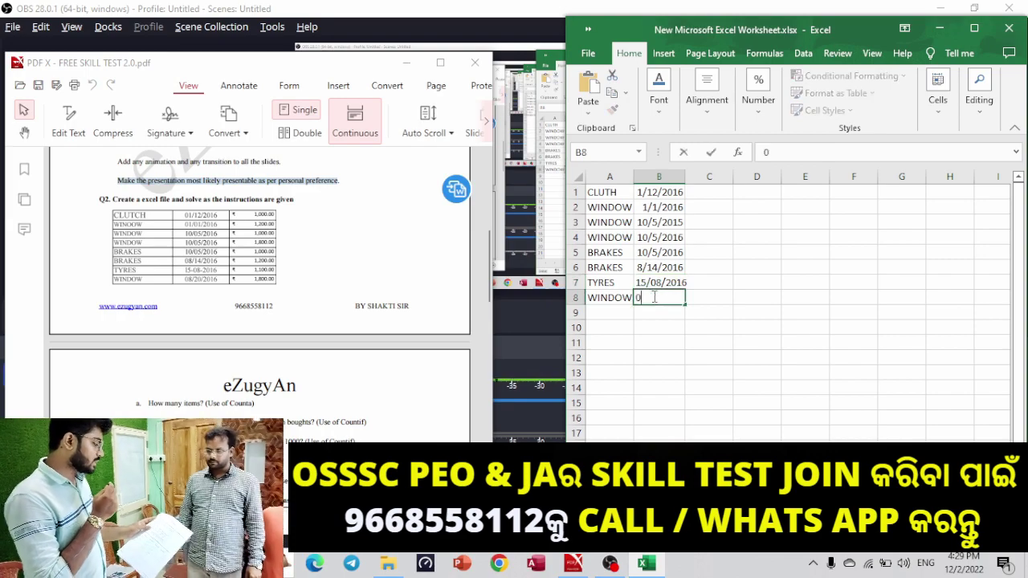
{"action": "type", "text": "8/20/20166"}
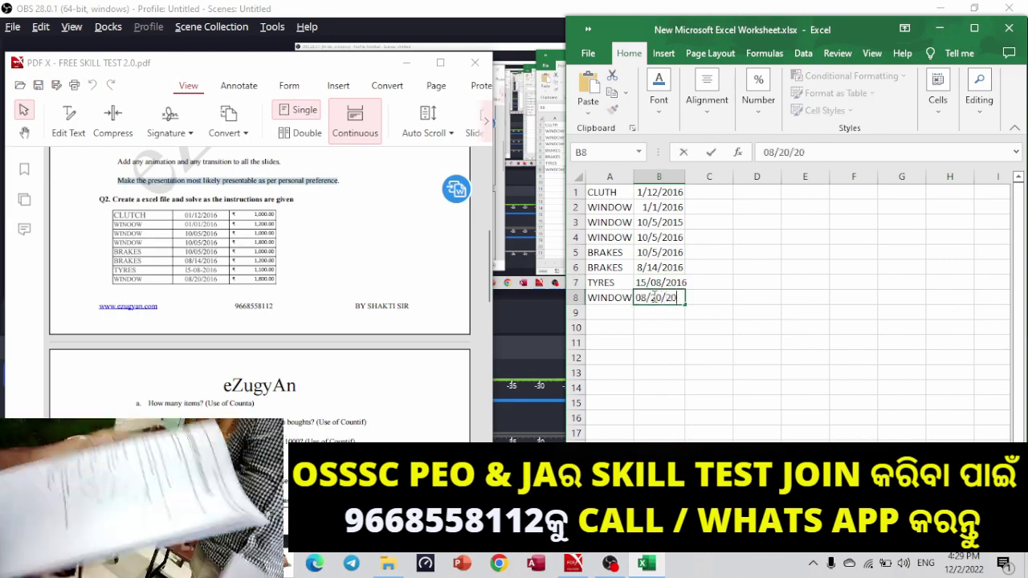
{"action": "key", "text": "BackSpace"}
{"action": "key", "text": "BackSpace"}
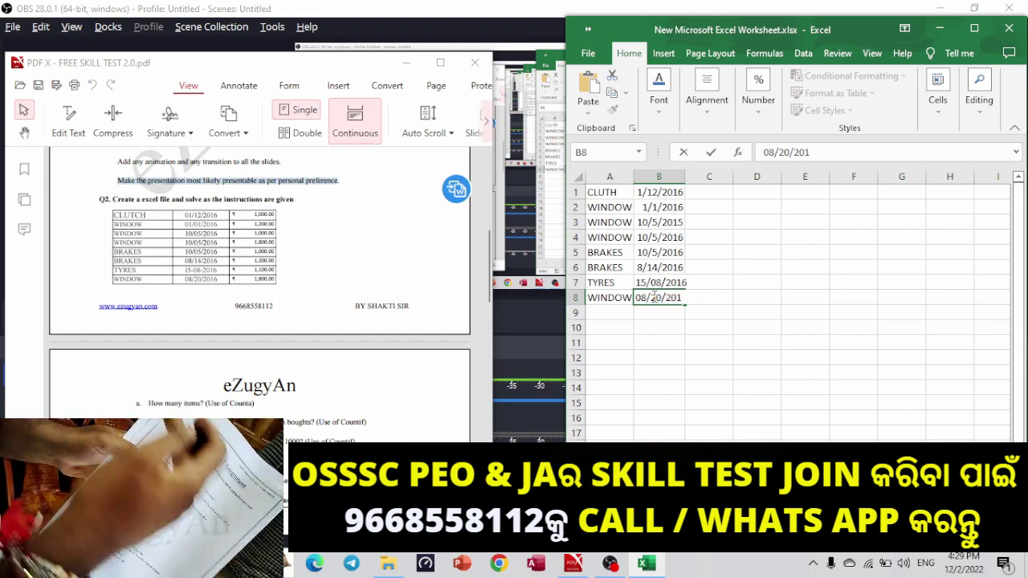
{"action": "type", "text": "6"}
{"action": "key", "text": "Tab"}
{"action": "key", "text": "Up"}
{"action": "key", "text": "Up"}
{"action": "key", "text": "Up"}
{"action": "key", "text": "Up"}
{"action": "key", "text": "Up"}
{"action": "key", "text": "Up"}
{"action": "key", "text": "Up"}
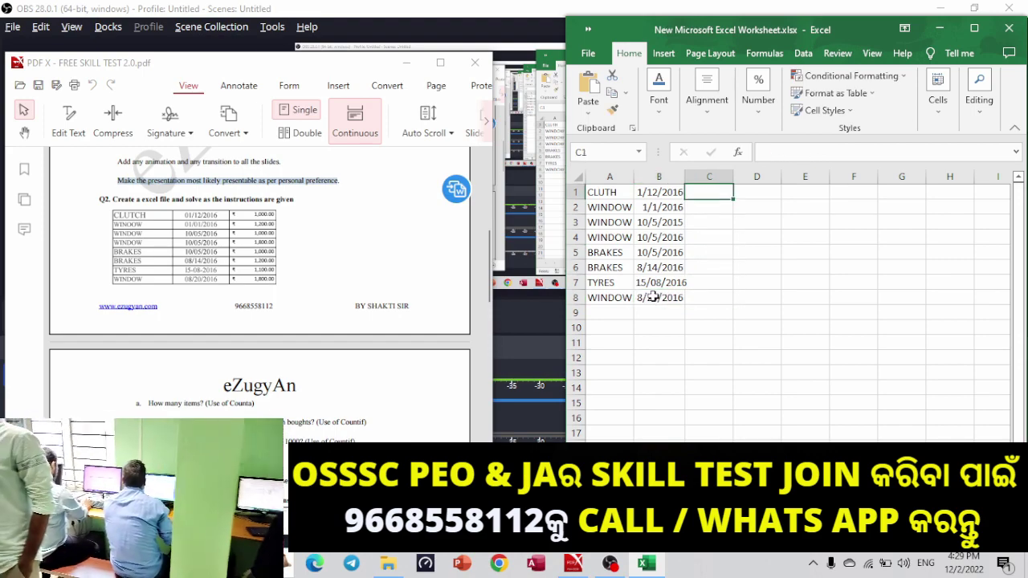
Enter costs 1000, 1200, 1000, 1800, 1000, 1200, 1100 and 1800 down column C.
{"action": "type", "text": "1000"}
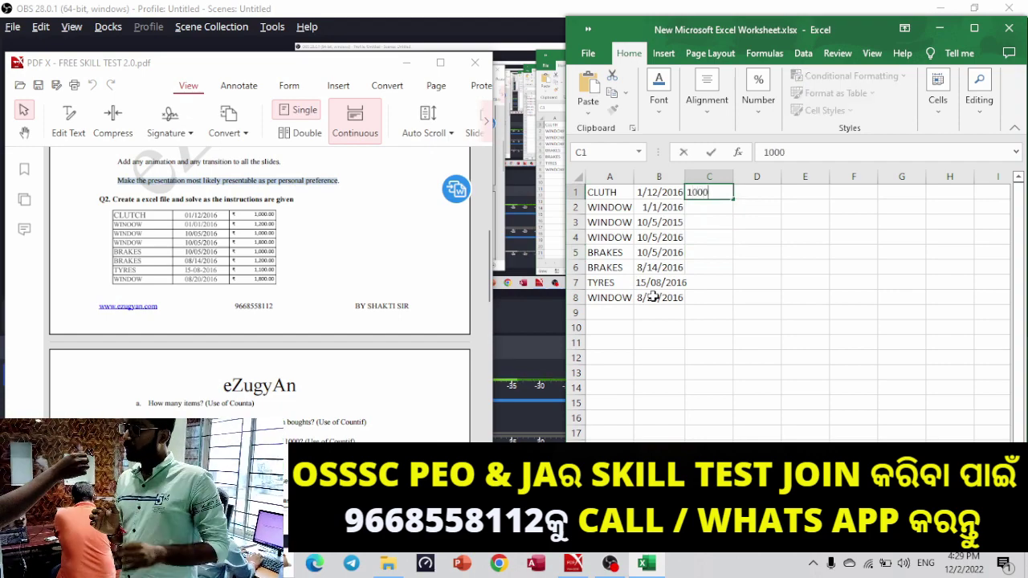
{"action": "key", "text": "Return"}
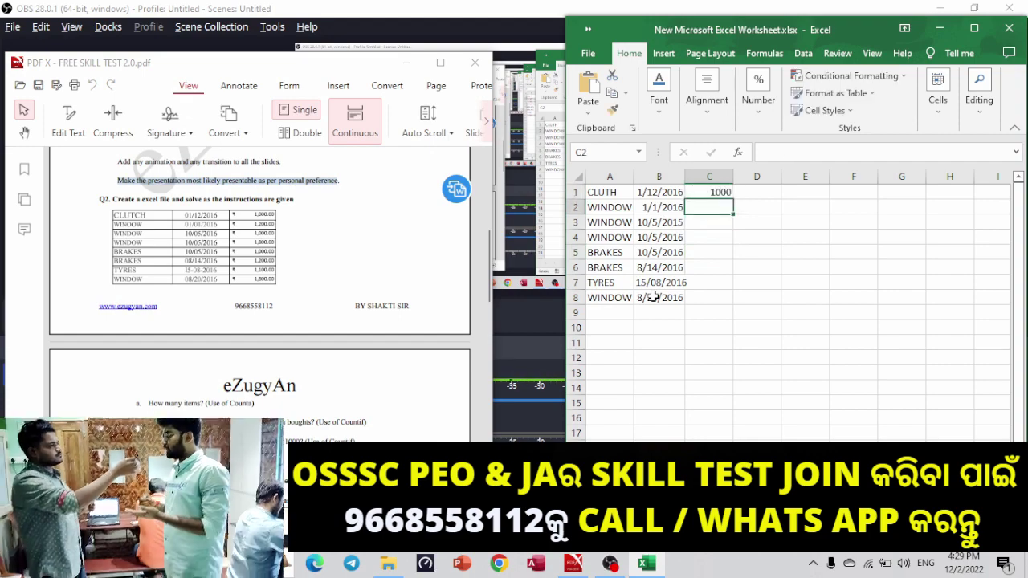
{"action": "type", "text": "1200"}
{"action": "key", "text": "Return"}
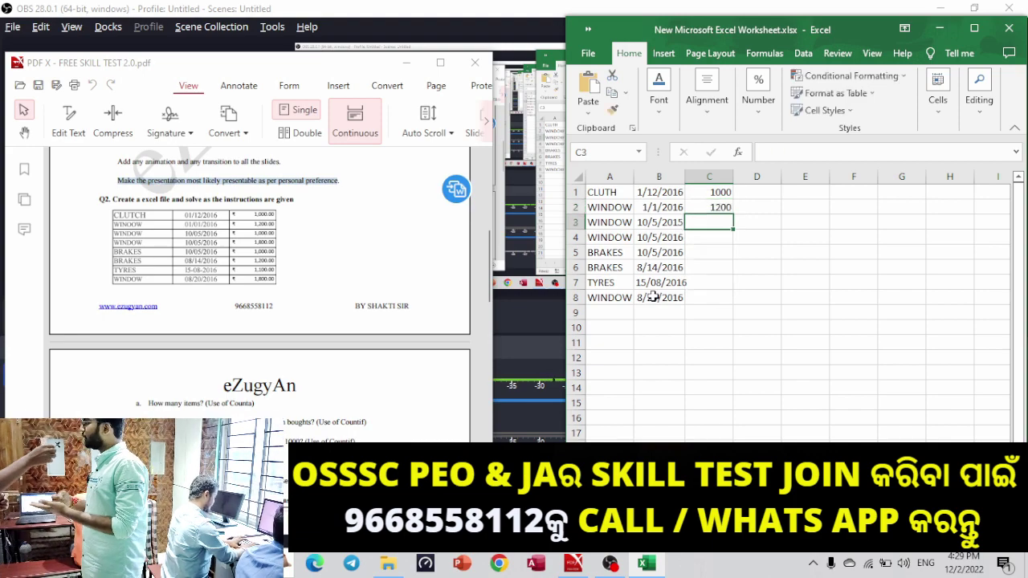
{"action": "type", "text": "1000"}
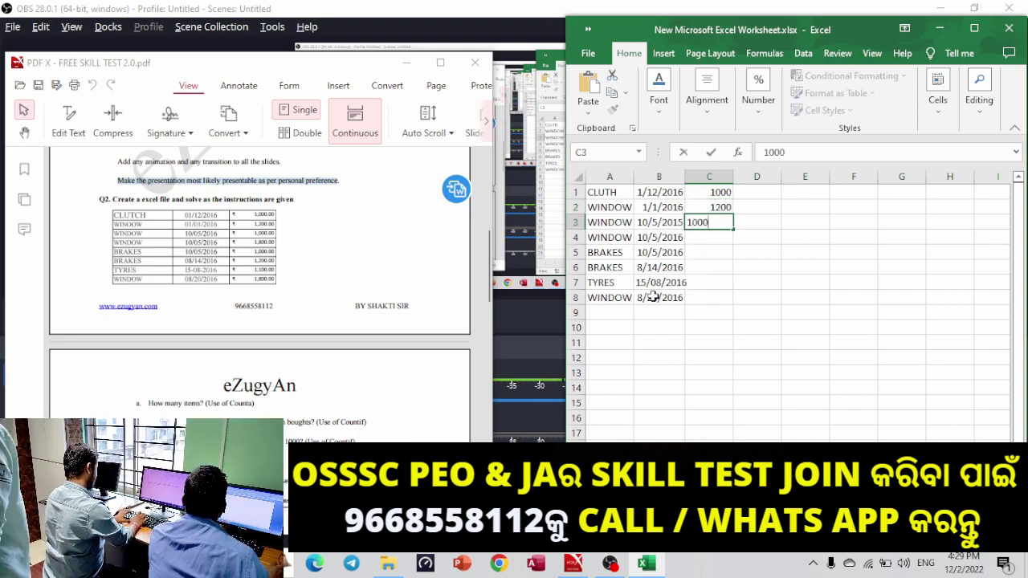
{"action": "key", "text": "Return"}
{"action": "type", "text": "1800"}
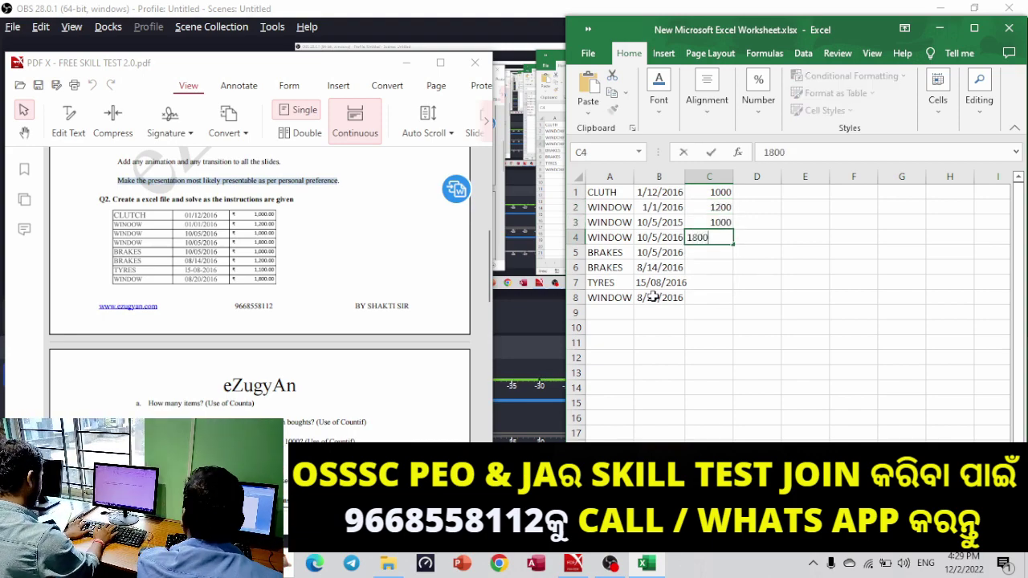
{"action": "key", "text": "Return"}
{"action": "type", "text": "1000"}
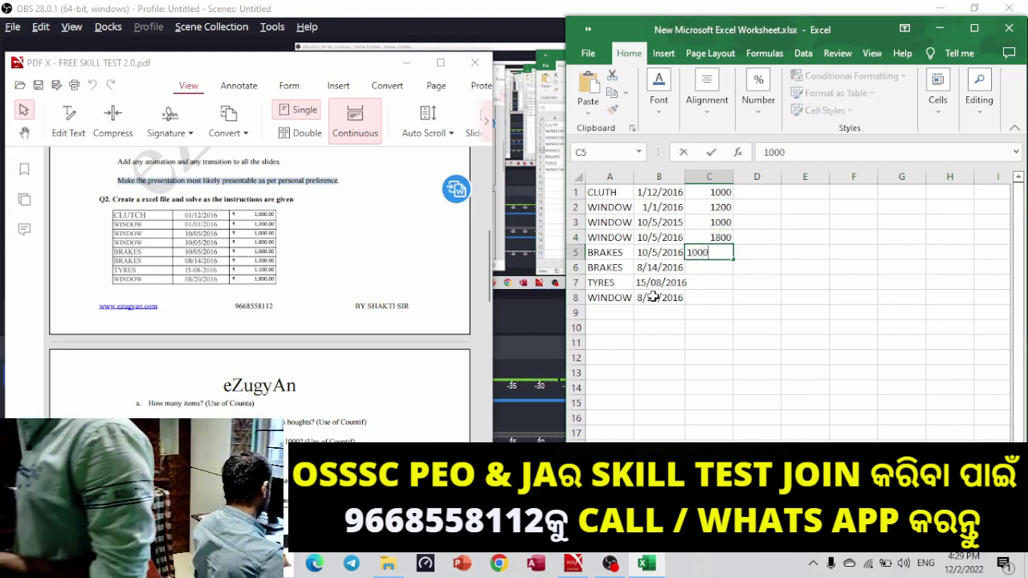
{"action": "key", "text": "Return"}
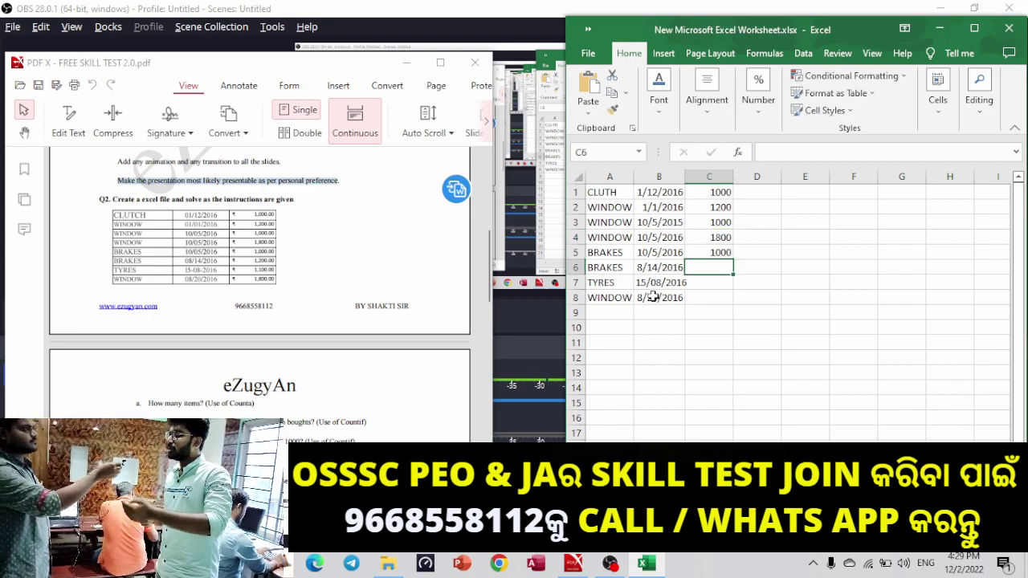
{"action": "type", "text": "1200"}
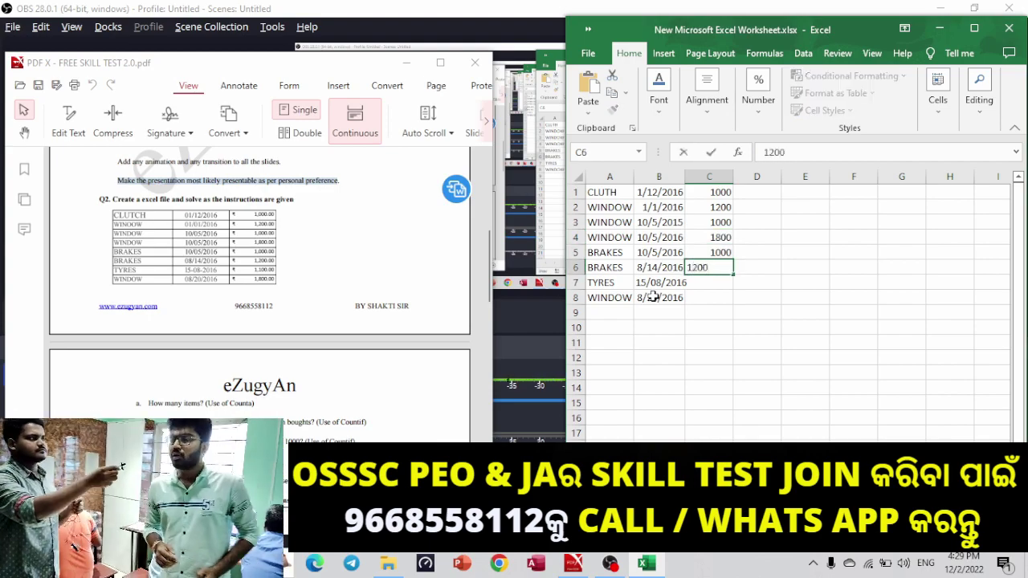
{"action": "key", "text": "Return"}
{"action": "type", "text": "1100"}
{"action": "key", "text": "Return"}
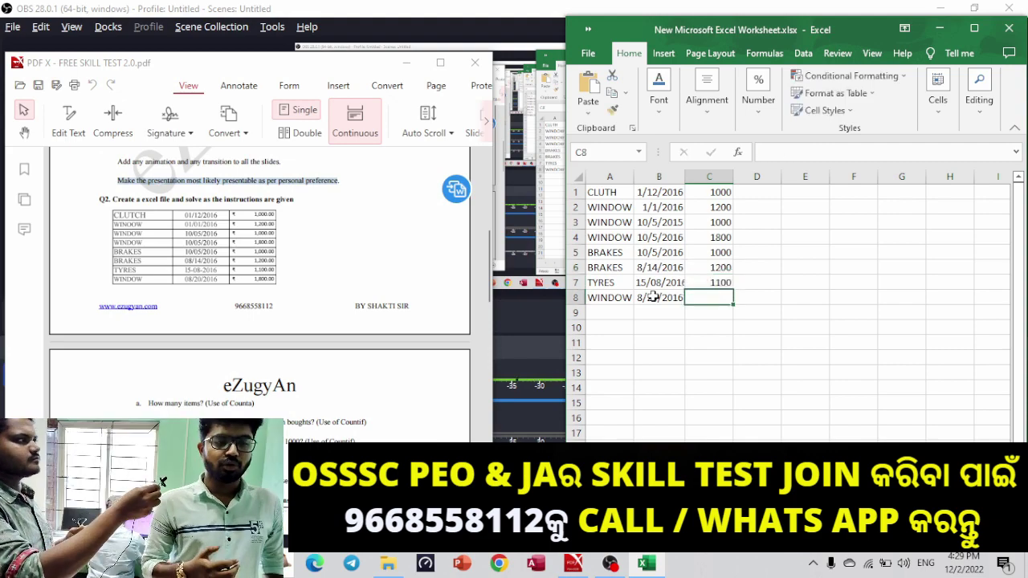
{"action": "type", "text": "1800"}
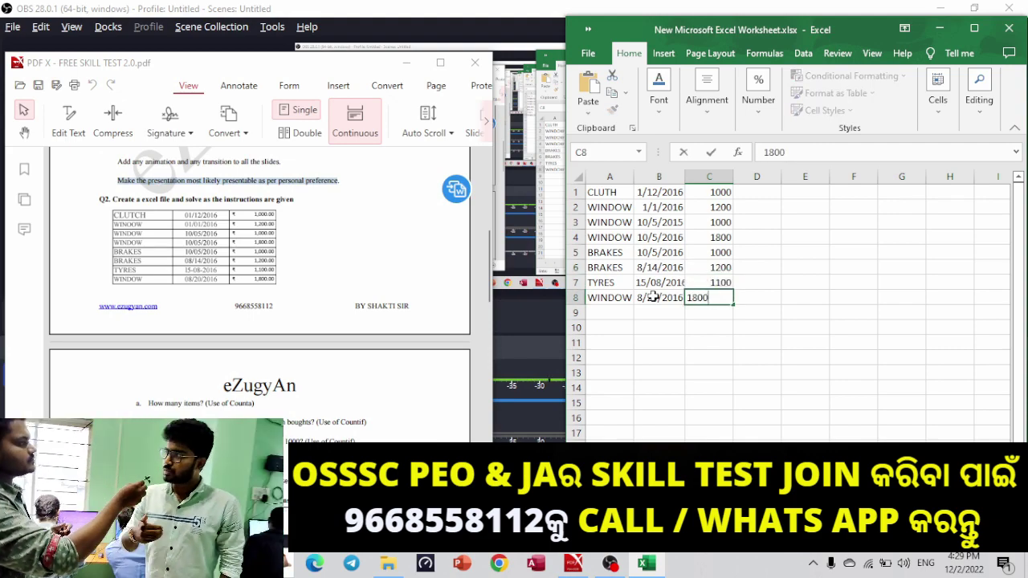
Commit 1800 in C8, maximize Excel, and give B1:B8 the custom format dd/mm/yyyy.
{"action": "left_click", "coordinate": [657, 237]}
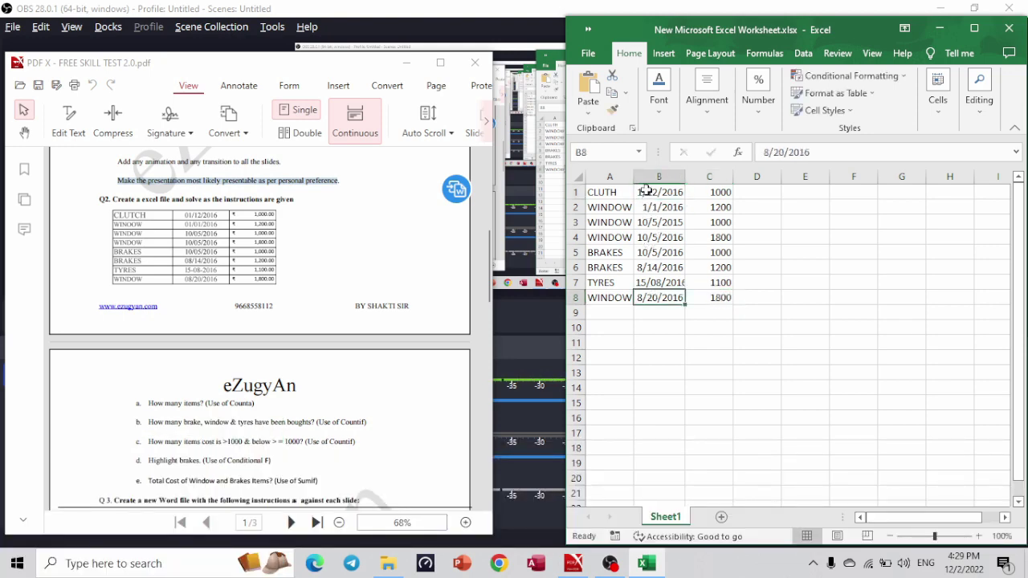
{"action": "left_click_drag", "start_coordinate": [646, 190], "coordinate": [651, 292]}
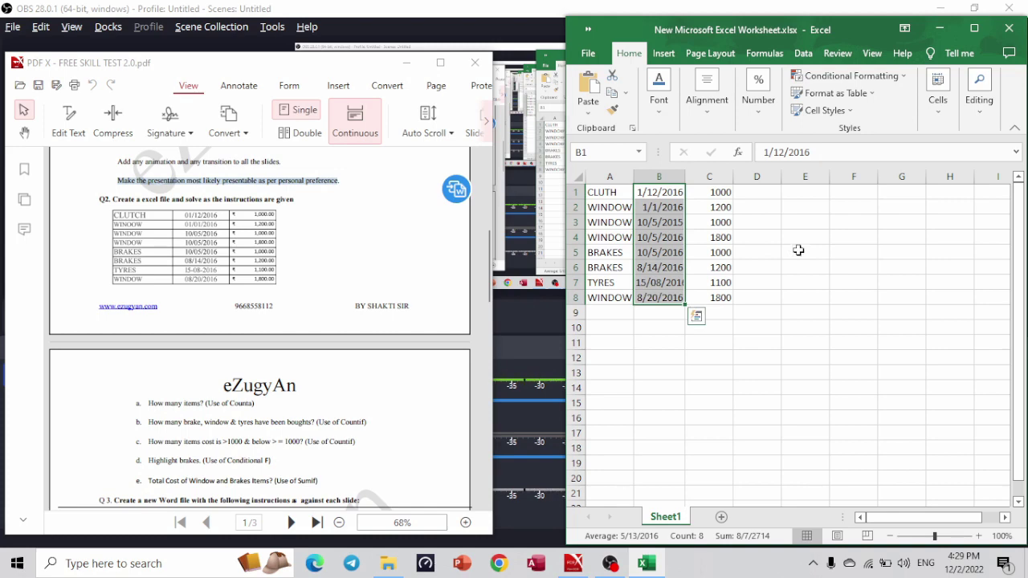
{"action": "left_click", "coordinate": [975, 28]}
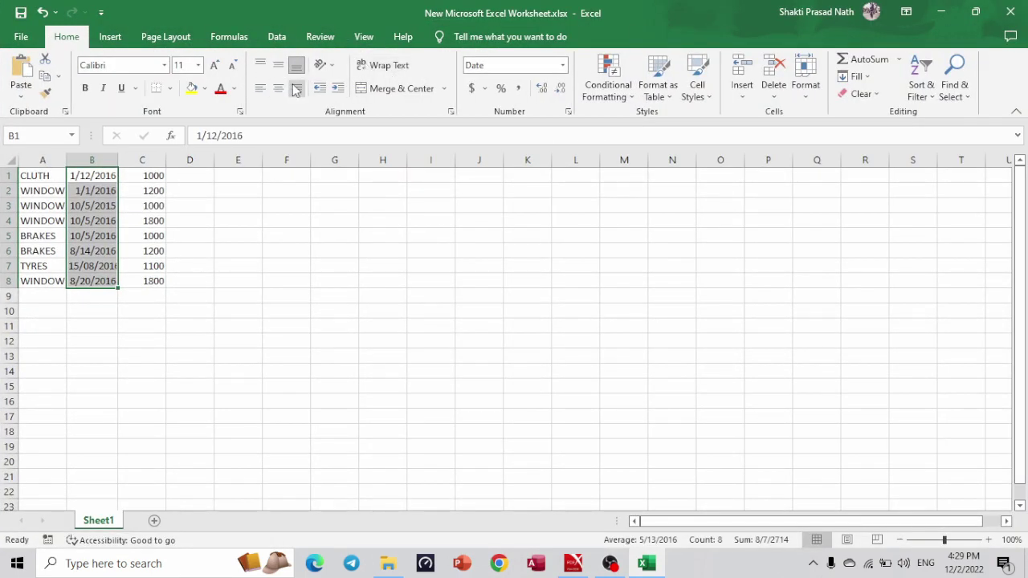
{"action": "left_click", "coordinate": [563, 65]}
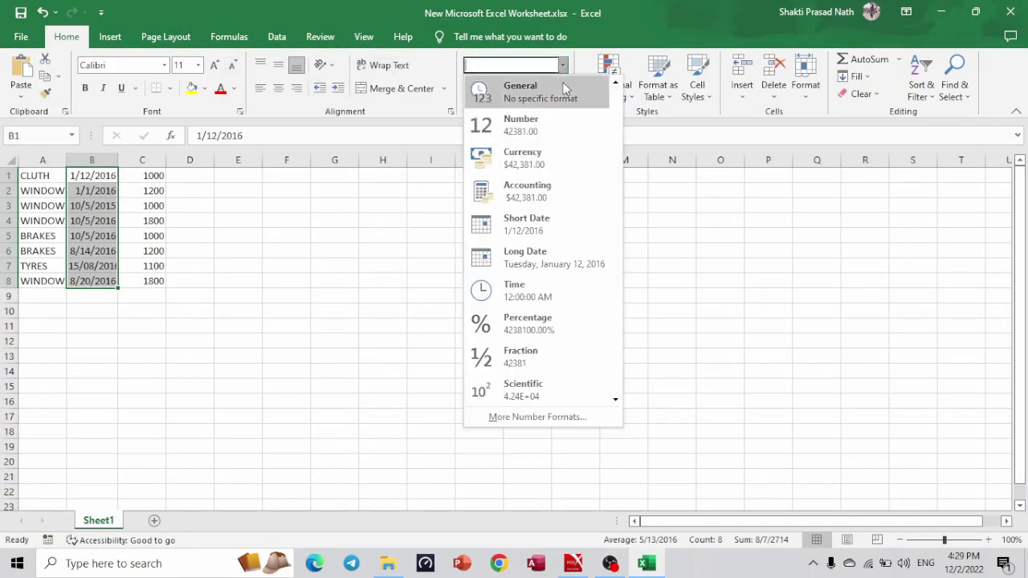
{"action": "left_click", "coordinate": [531, 419]}
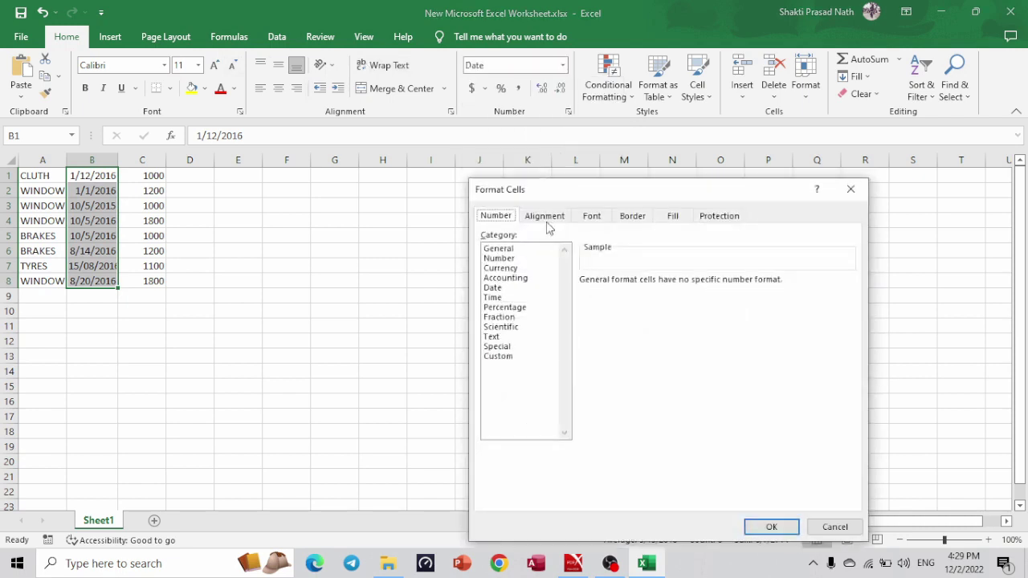
{"action": "left_click", "coordinate": [498, 358]}
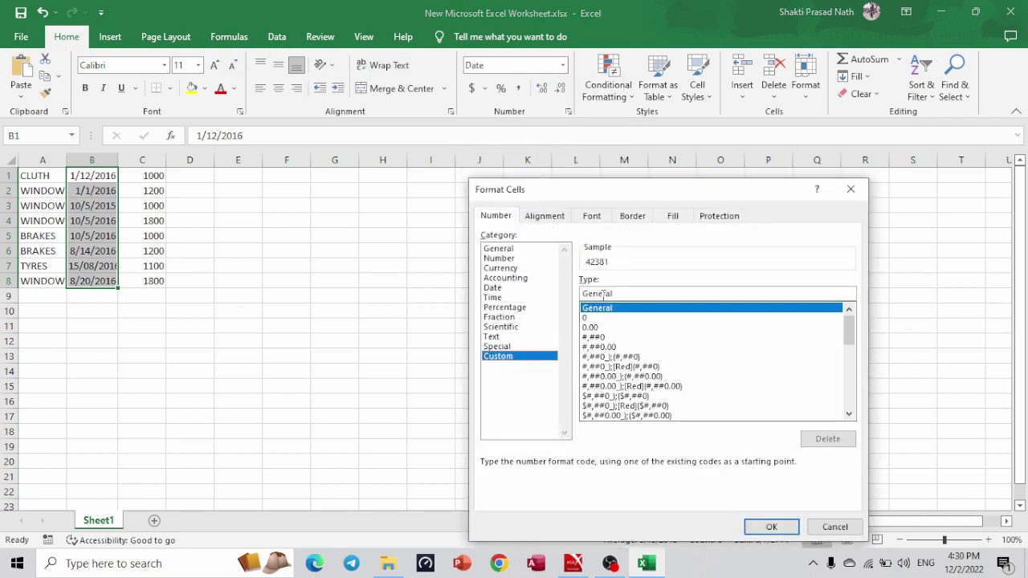
{"action": "key", "text": "BackSpace"}
{"action": "key", "text": "BackSpace"}
{"action": "key", "text": "BackSpace"}
{"action": "key", "text": "BackSpace"}
{"action": "key", "text": "BackSpace"}
{"action": "key", "text": "BackSpace"}
{"action": "key", "text": "BackSpace"}
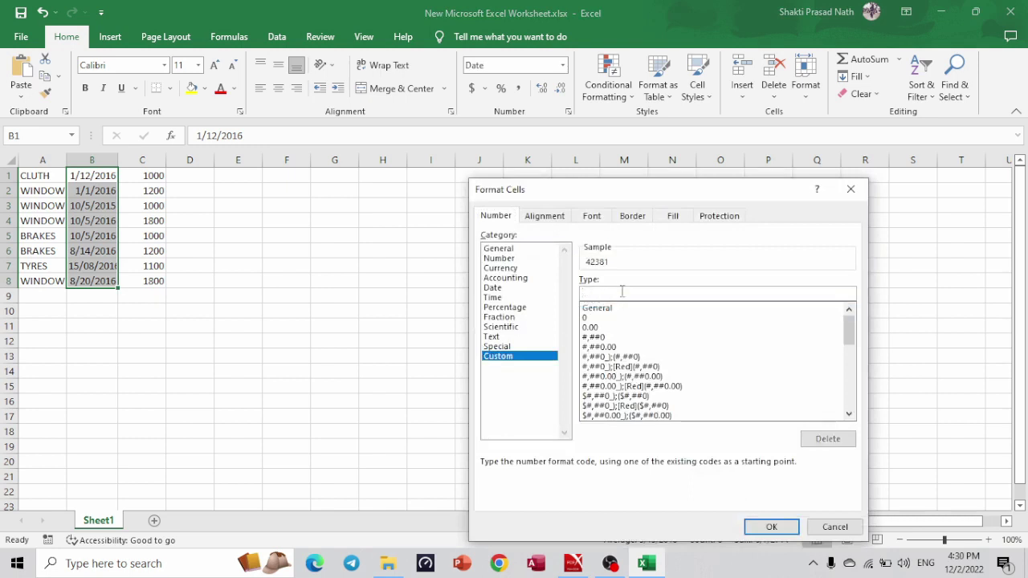
{"action": "type", "text": "dd/mm/yyyy"}
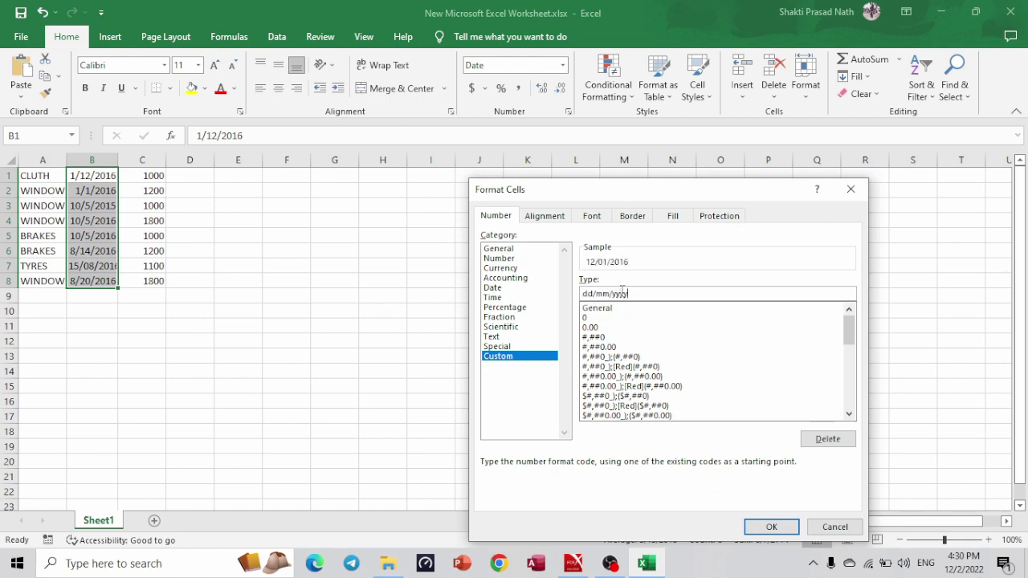
{"action": "key", "text": "Return"}
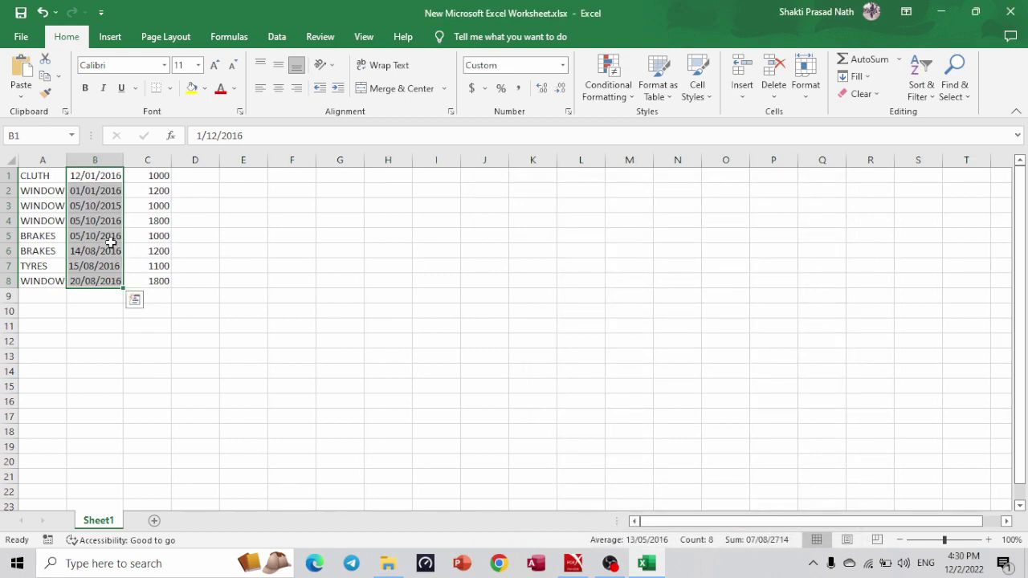
{"action": "left_click", "coordinate": [221, 225]}
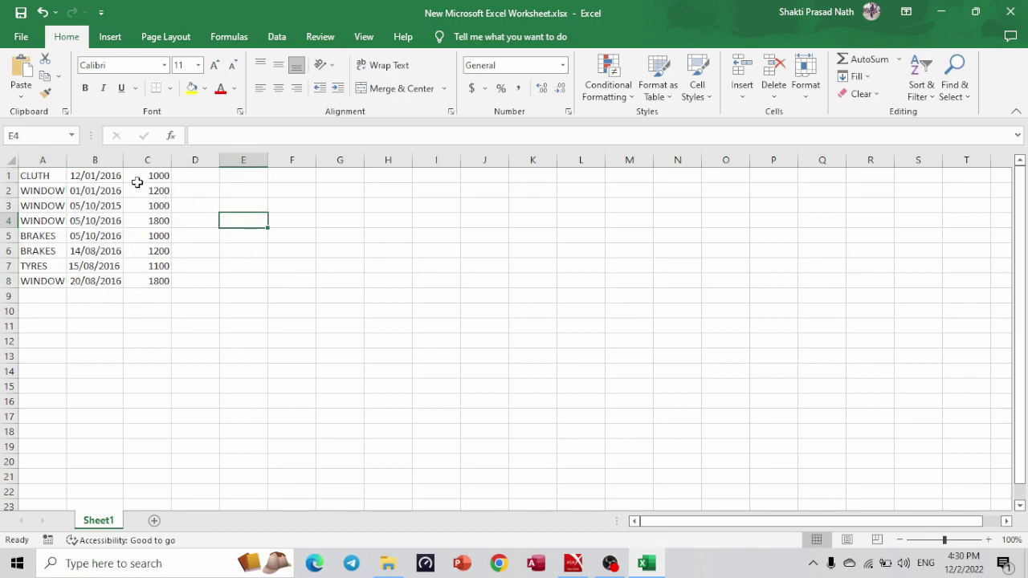
Apply English (India) rupee accounting format to the costs in C1:C8.
{"action": "left_click_drag", "start_coordinate": [138, 175], "coordinate": [138, 278]}
{"action": "left_click", "coordinate": [485, 89]}
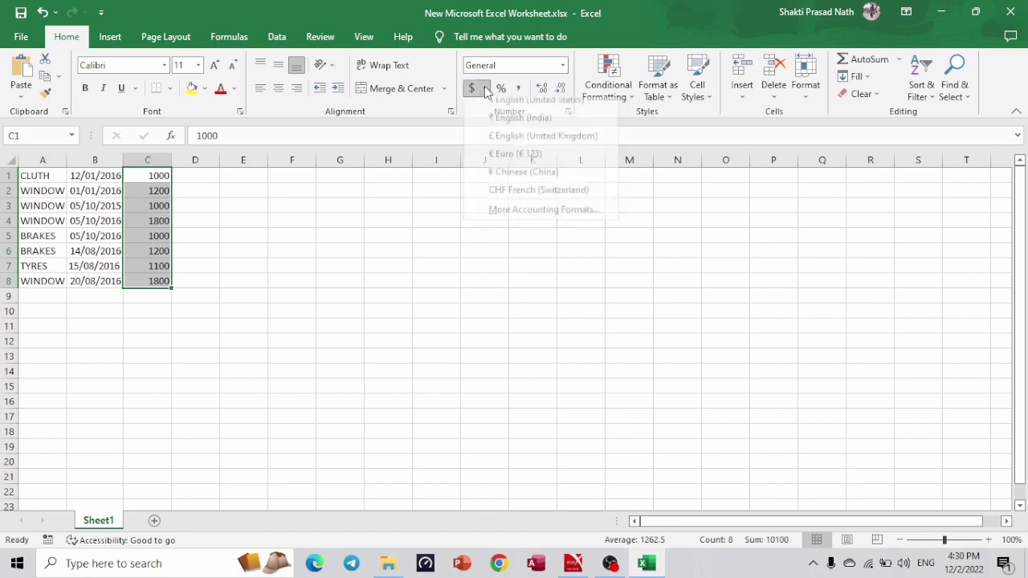
{"action": "left_click", "coordinate": [493, 128]}
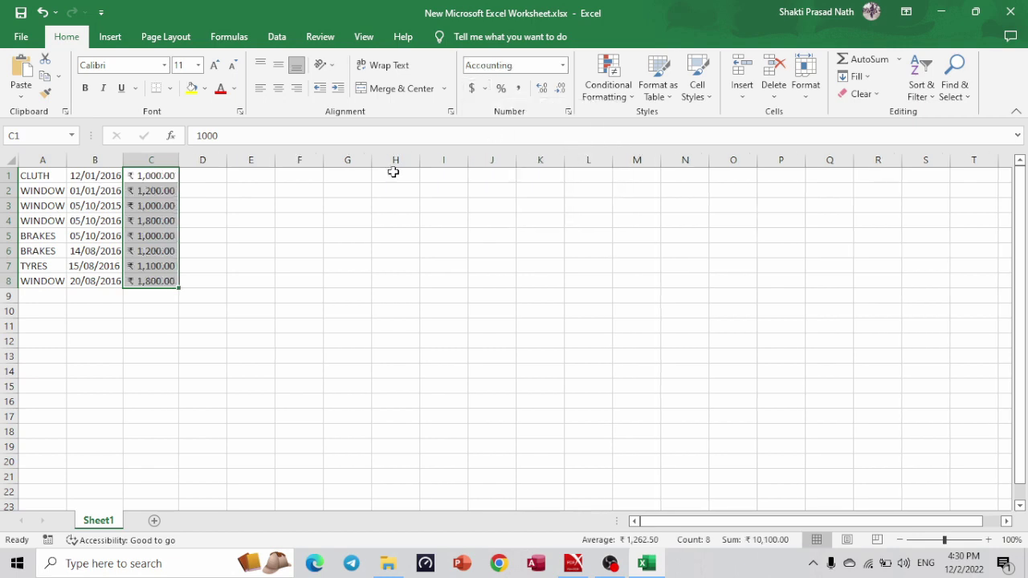
{"action": "left_click", "coordinate": [238, 266]}
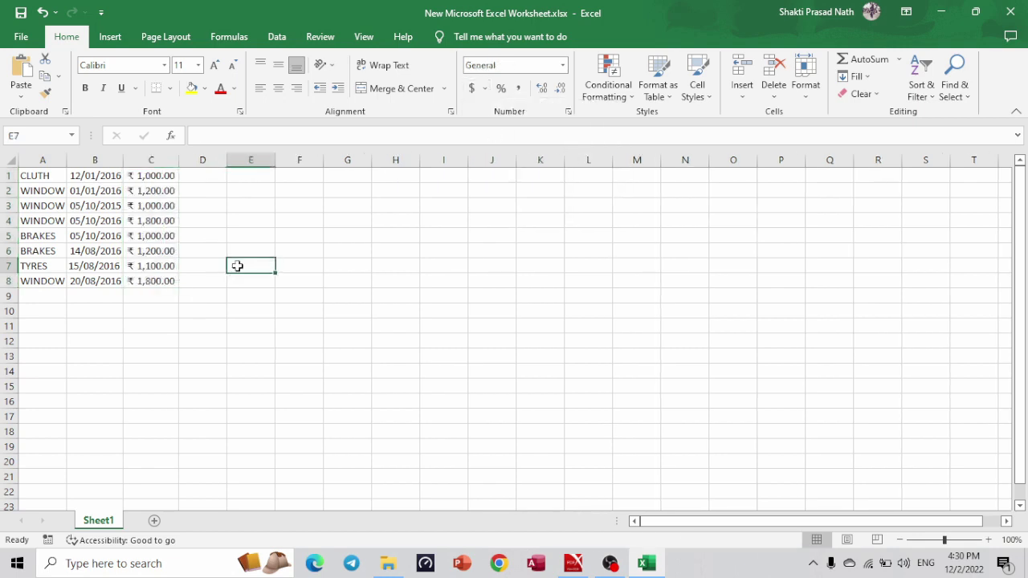
Add All Borders to the table A1:C8.
{"action": "key", "text": "alt+Tab"}
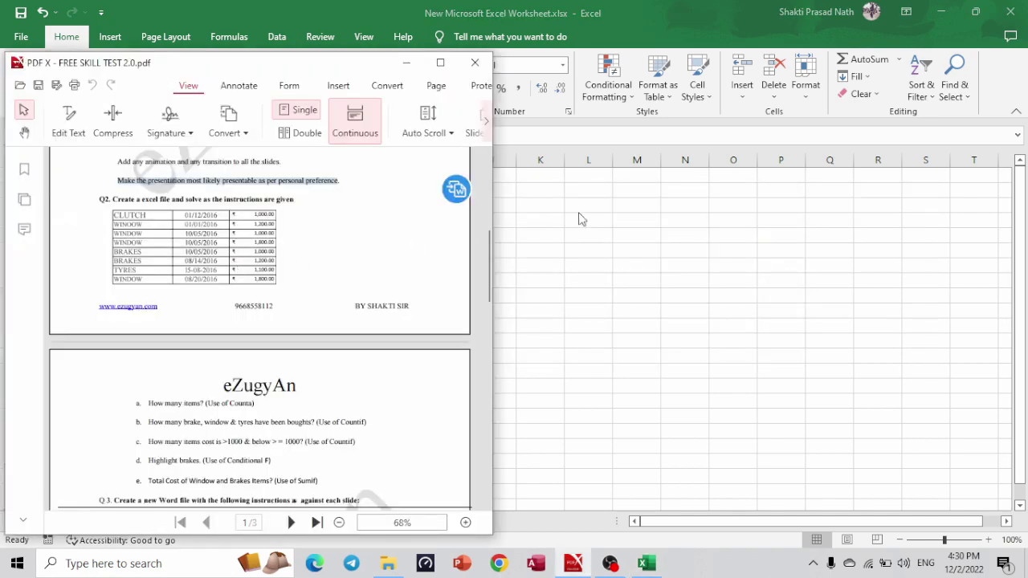
{"action": "key", "text": "alt+Tab"}
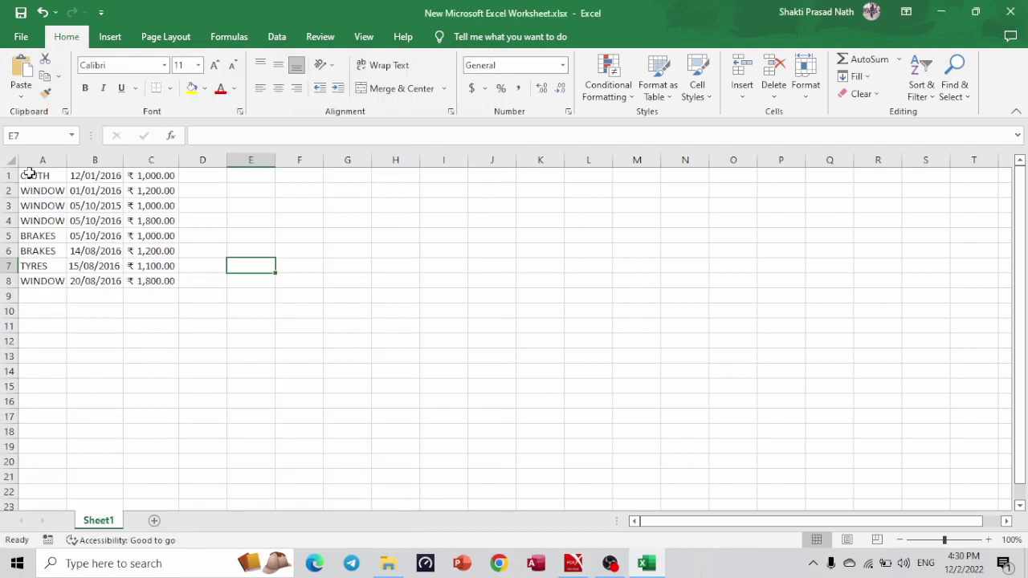
{"action": "left_click_drag", "start_coordinate": [28, 175], "coordinate": [168, 287]}
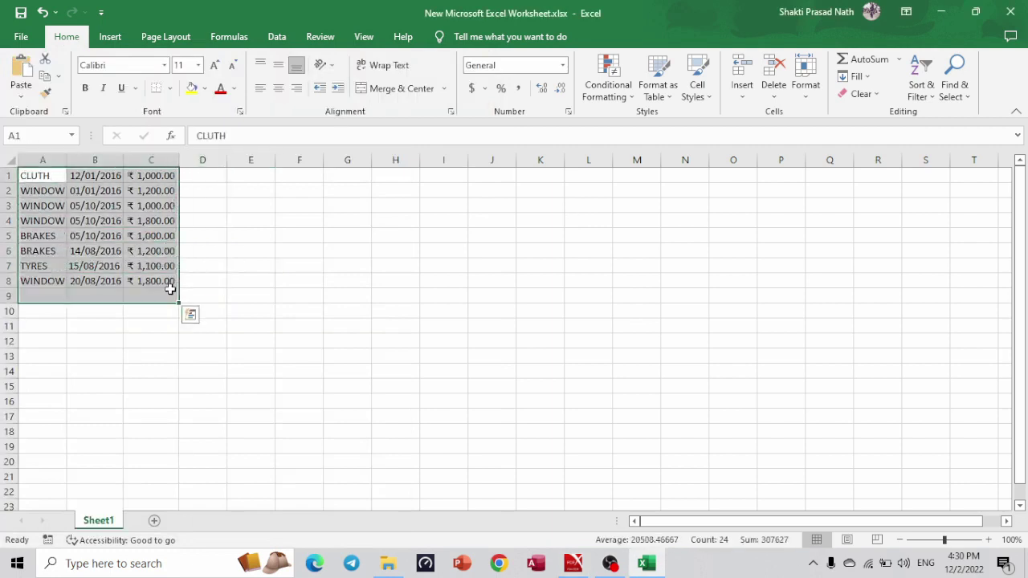
{"action": "left_click", "coordinate": [39, 254]}
{"action": "left_click_drag", "start_coordinate": [38, 178], "coordinate": [158, 292]}
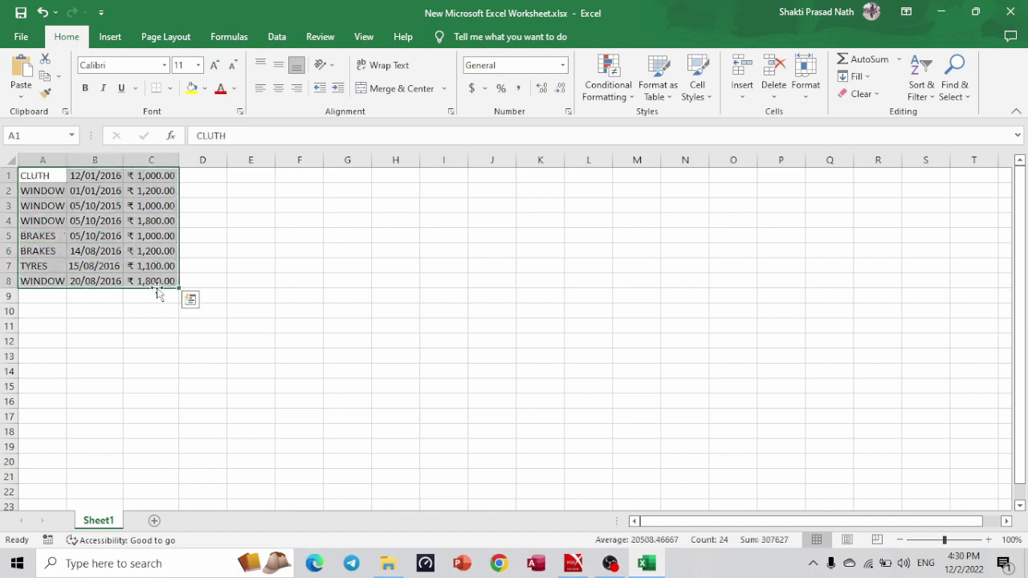
{"action": "left_click", "coordinate": [169, 90]}
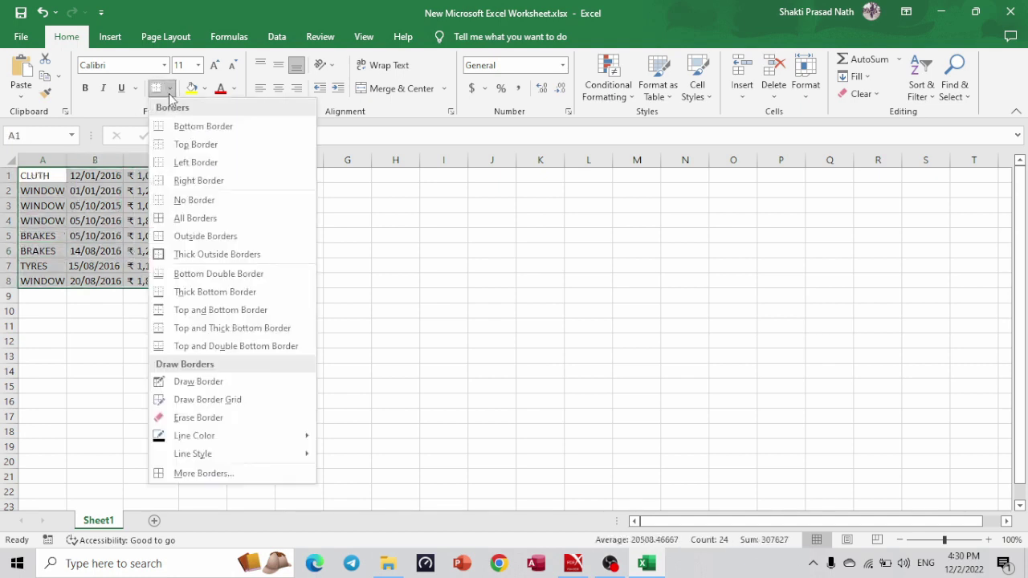
{"action": "left_click", "coordinate": [195, 218]}
{"action": "left_click", "coordinate": [254, 226]}
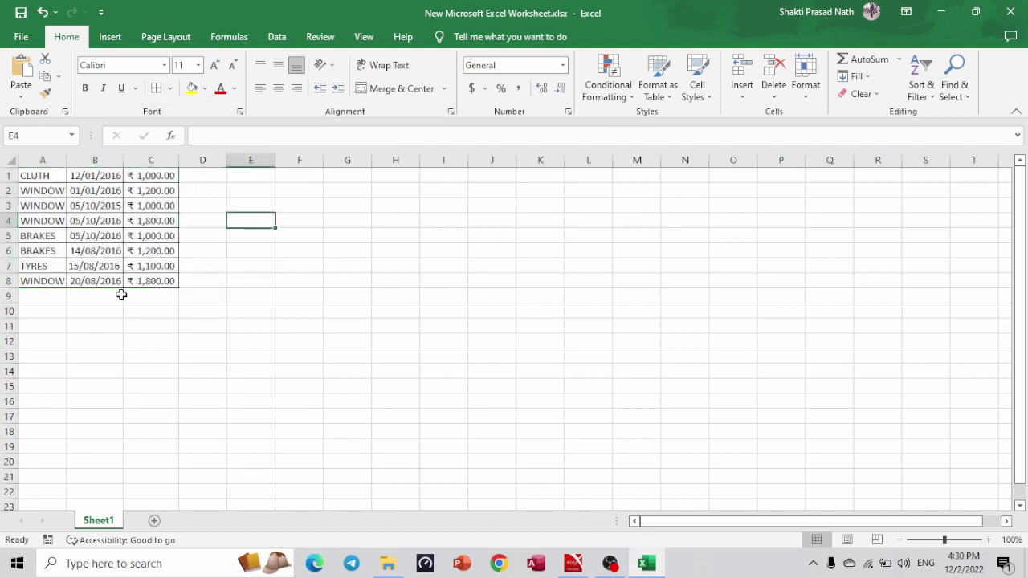
{"action": "left_click", "coordinate": [42, 326]}
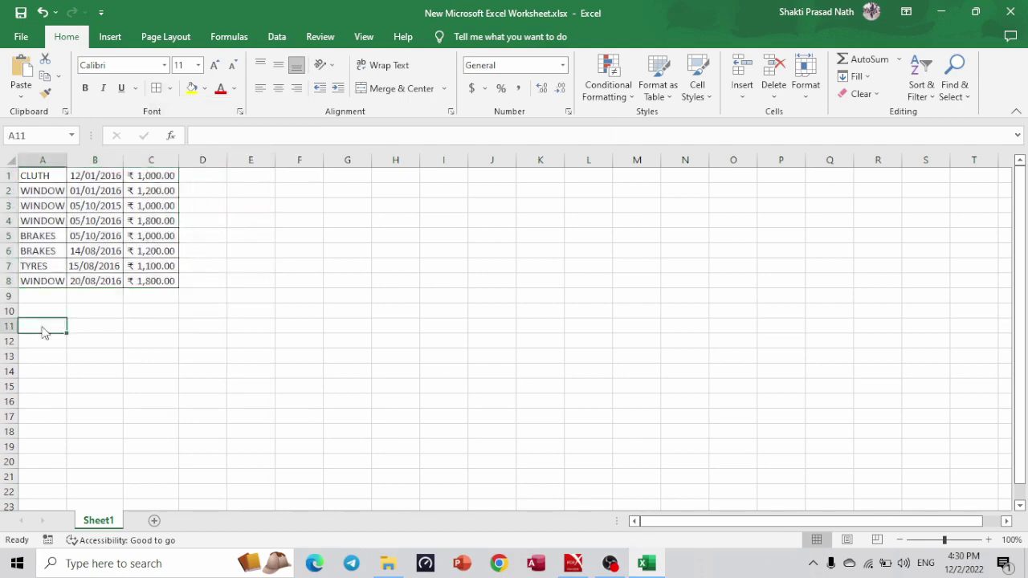
Read question a, 'How many items?', in the PDF question sheet.
{"action": "key", "text": "alt+Tab"}
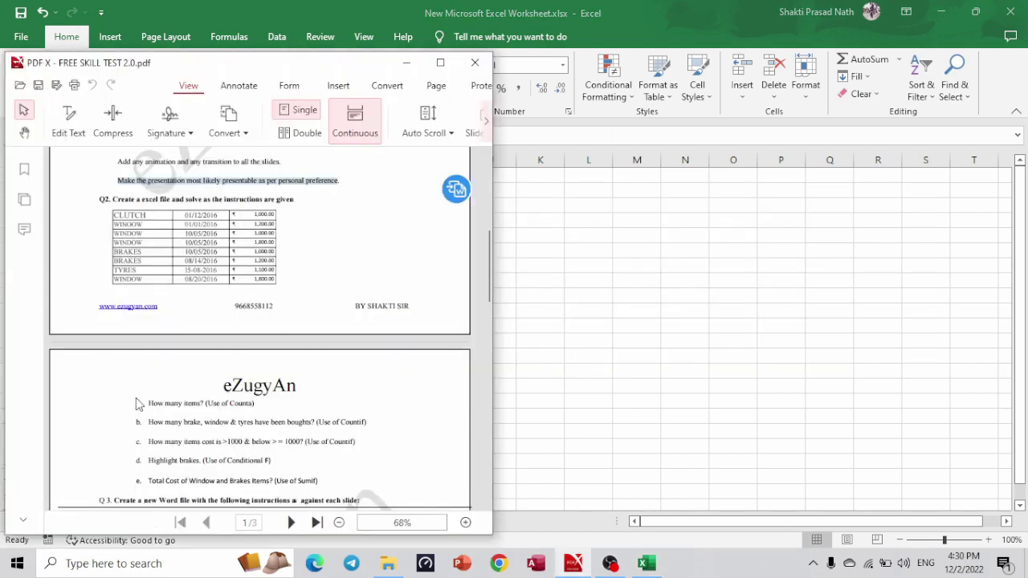
{"action": "left_click_drag", "start_coordinate": [149, 404], "coordinate": [202, 404]}
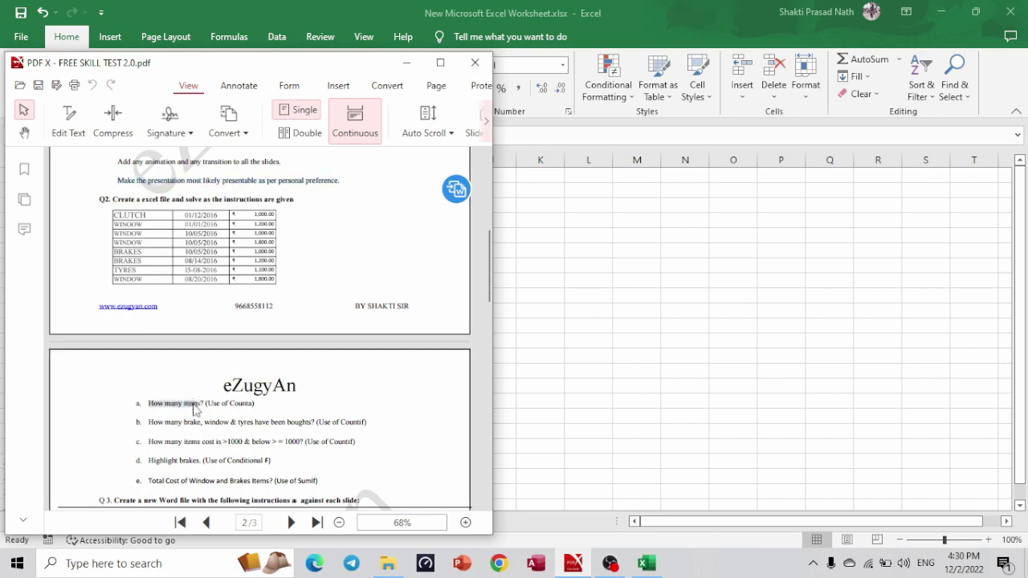
{"action": "left_click", "coordinate": [239, 404]}
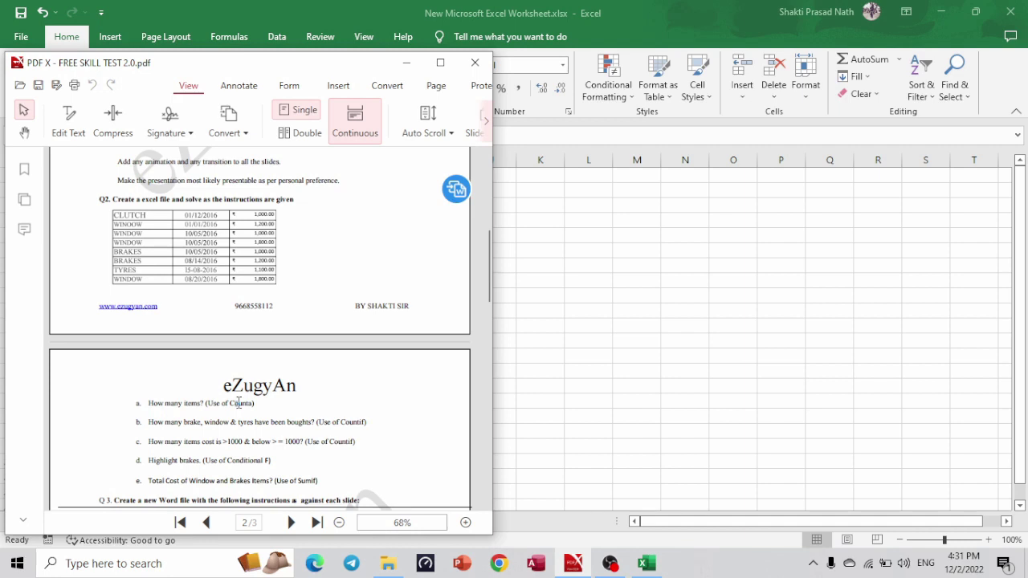
{"action": "key", "text": "alt+Tab"}
Label A11 'Total items' and widen column A to fit the labels.
{"action": "type", "text": "To"}
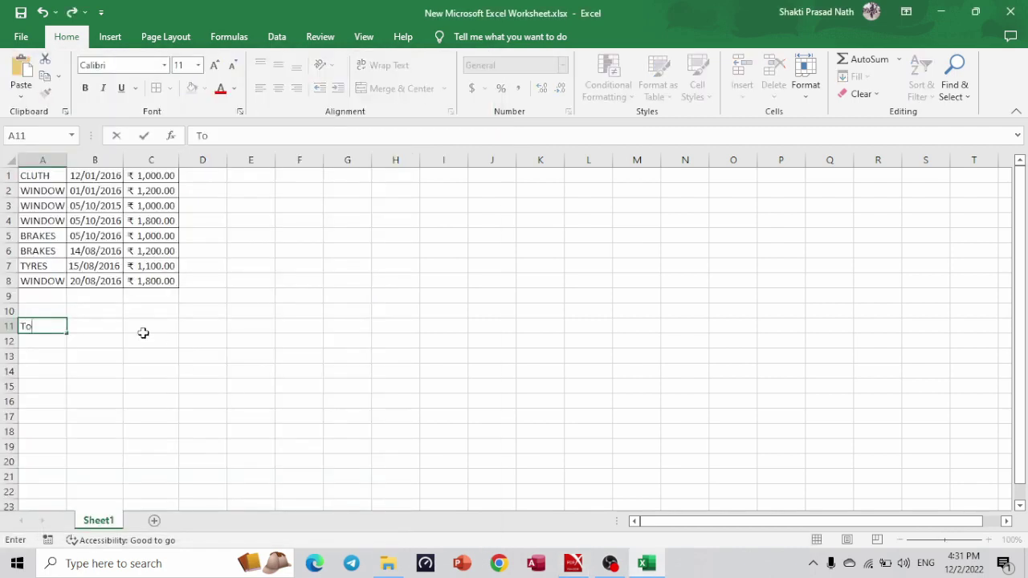
{"action": "type", "text": "tal items"}
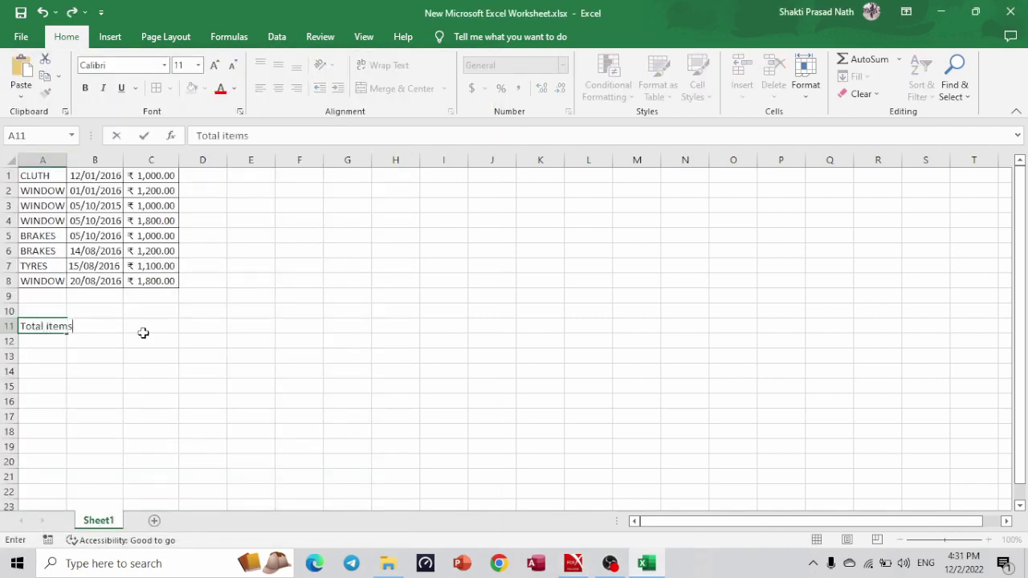
{"action": "left_click", "coordinate": [92, 359]}
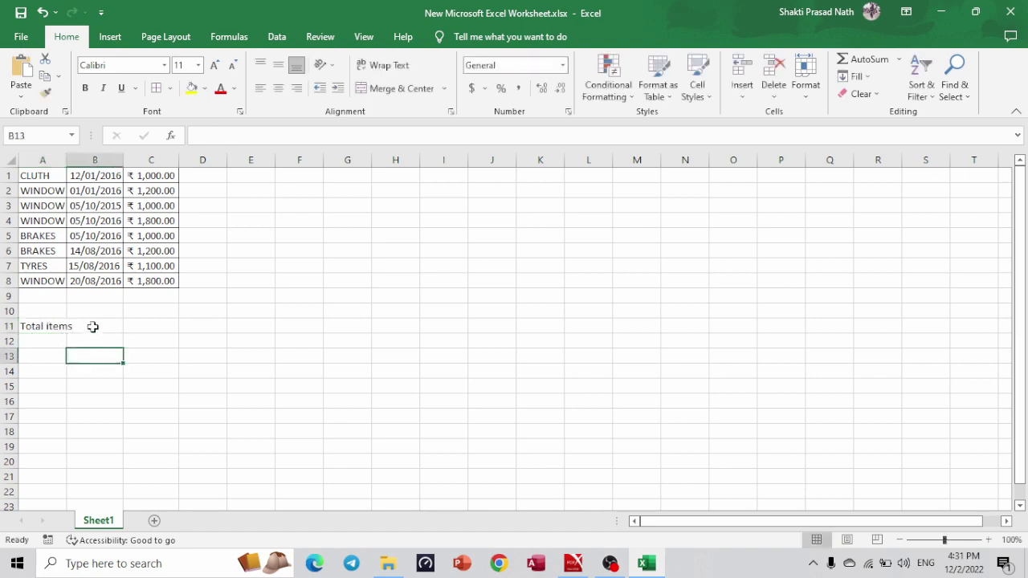
{"action": "left_click", "coordinate": [91, 326]}
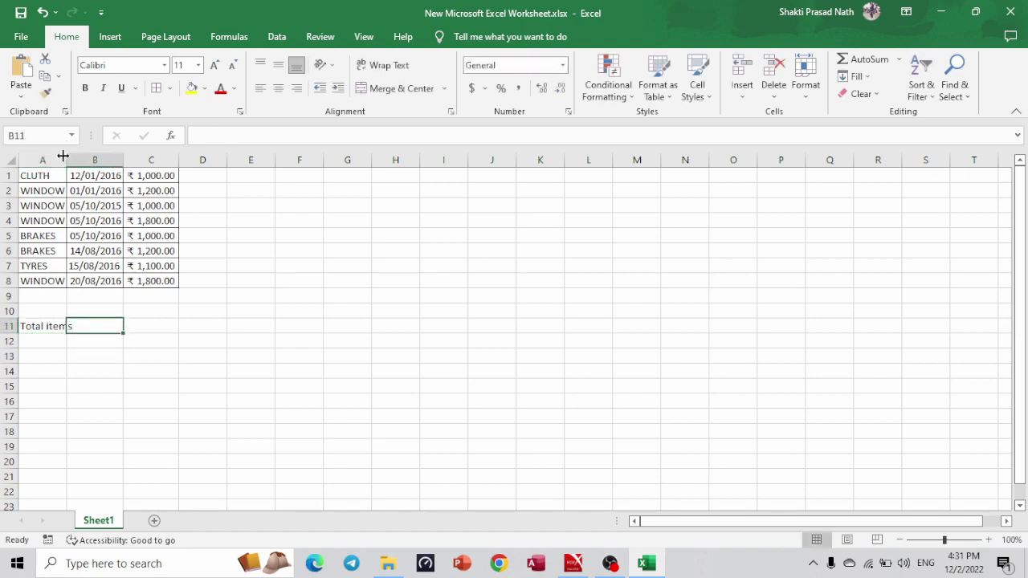
{"action": "left_click_drag", "start_coordinate": [67, 160], "coordinate": [245, 164]}
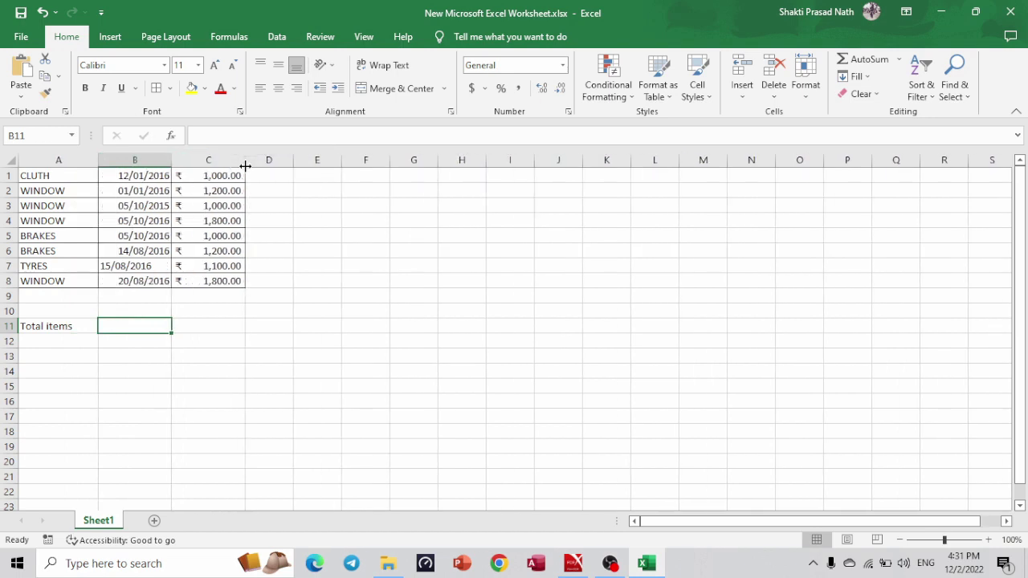
Enter =COUNTA(A1:A8) in B11 to count the items, giving 8.
{"action": "type", "text": "="}
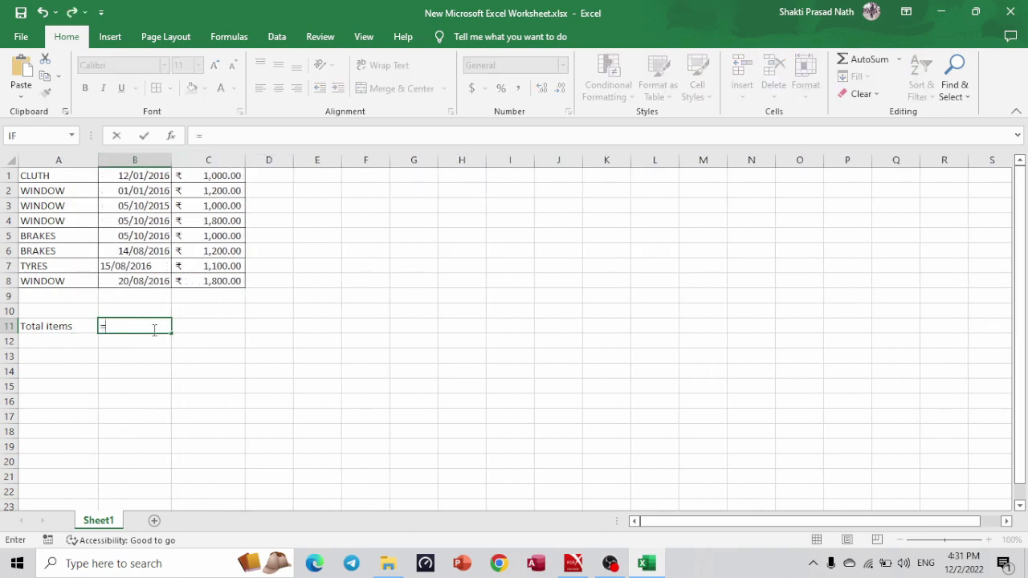
{"action": "type", "text": "counta"}
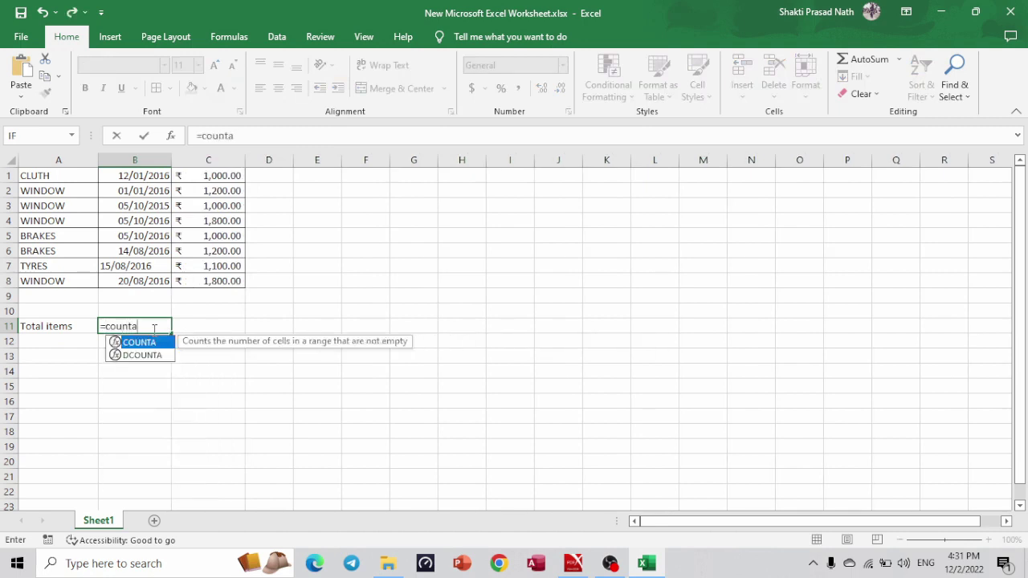
{"action": "type", "text": "("}
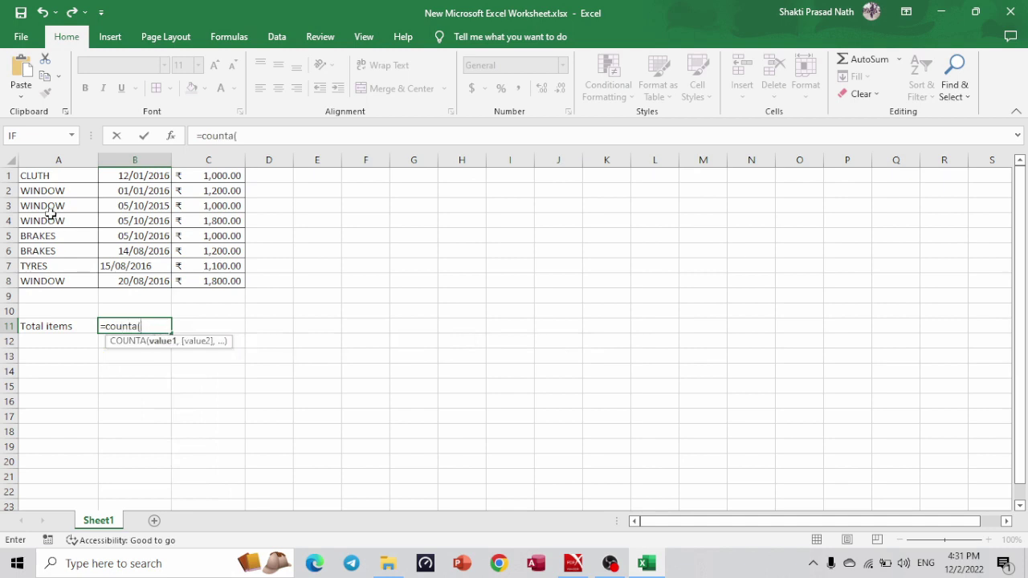
{"action": "left_click_drag", "start_coordinate": [42, 171], "coordinate": [45, 275]}
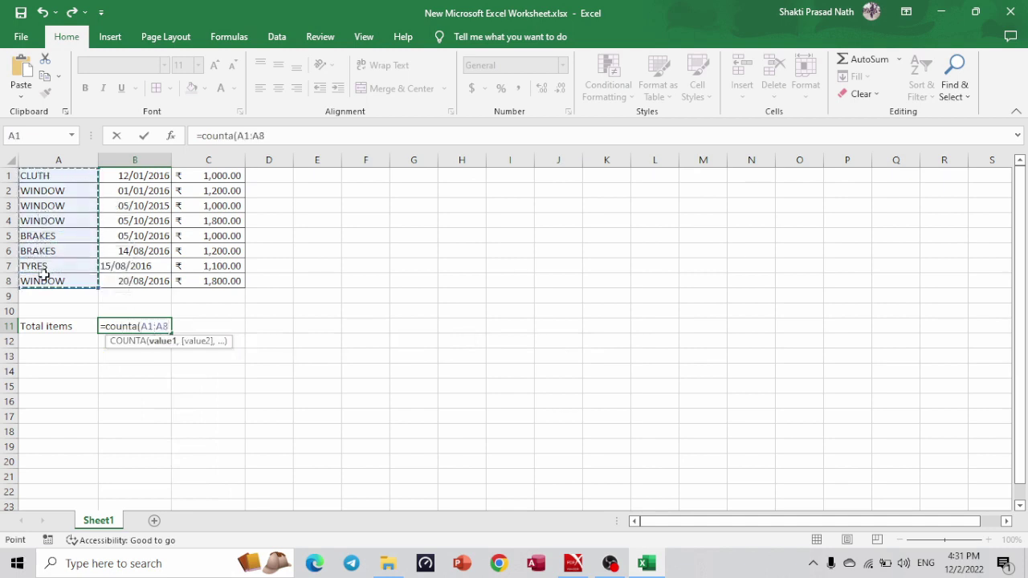
{"action": "type", "text": ")"}
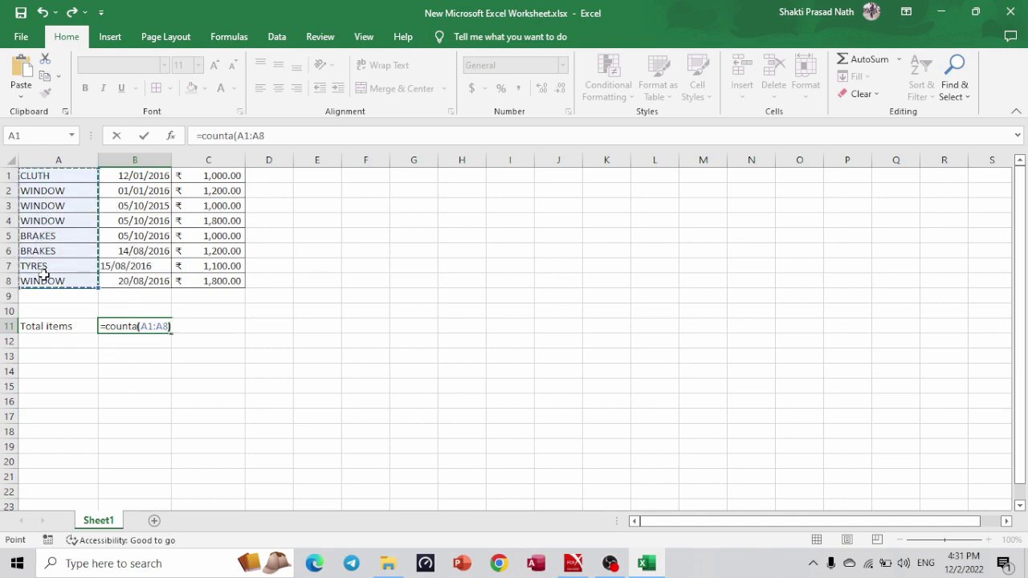
{"action": "key", "text": "Return"}
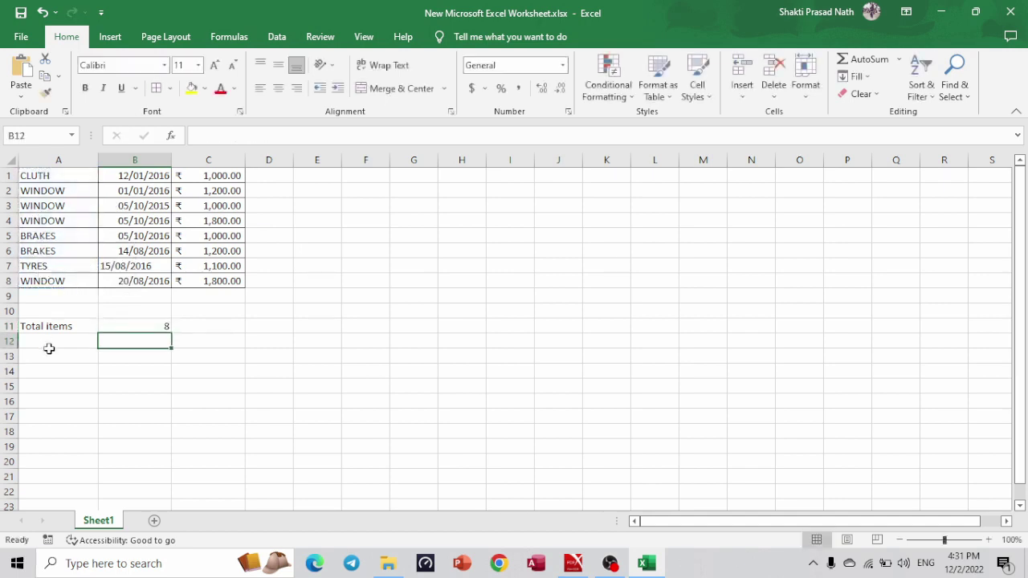
{"action": "left_click", "coordinate": [64, 340]}
{"action": "key", "text": "alt+Tab"}
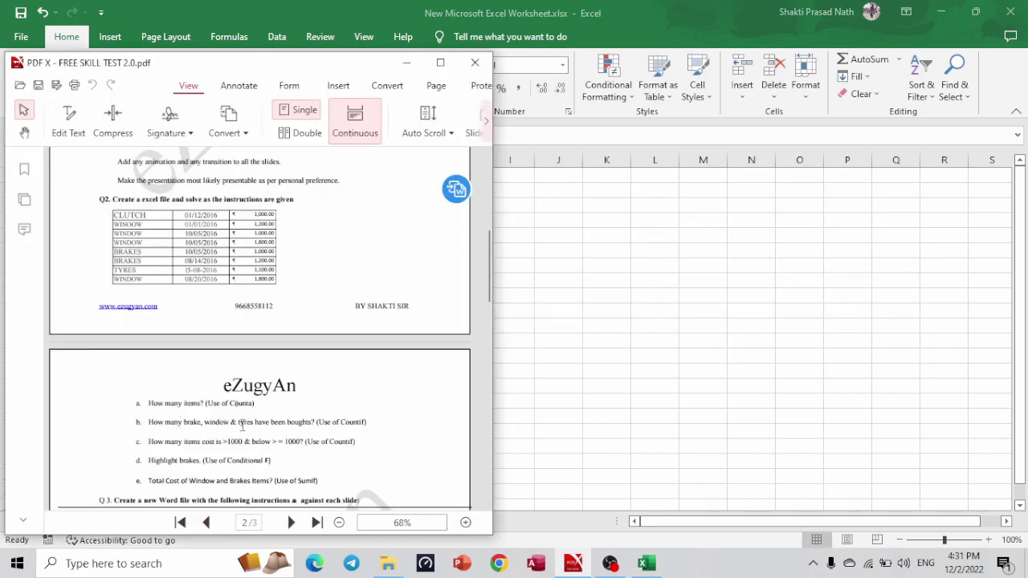
{"action": "key", "text": "alt+Tab"}
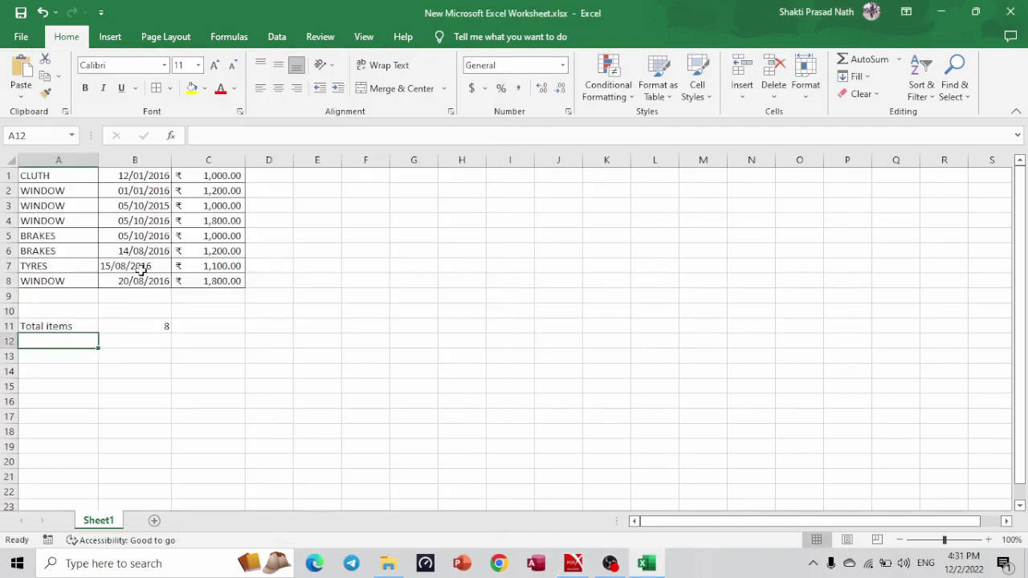
Recheck the PDF questions and label A12 'Total BRAKES'.
{"action": "key", "text": "alt+Tab"}
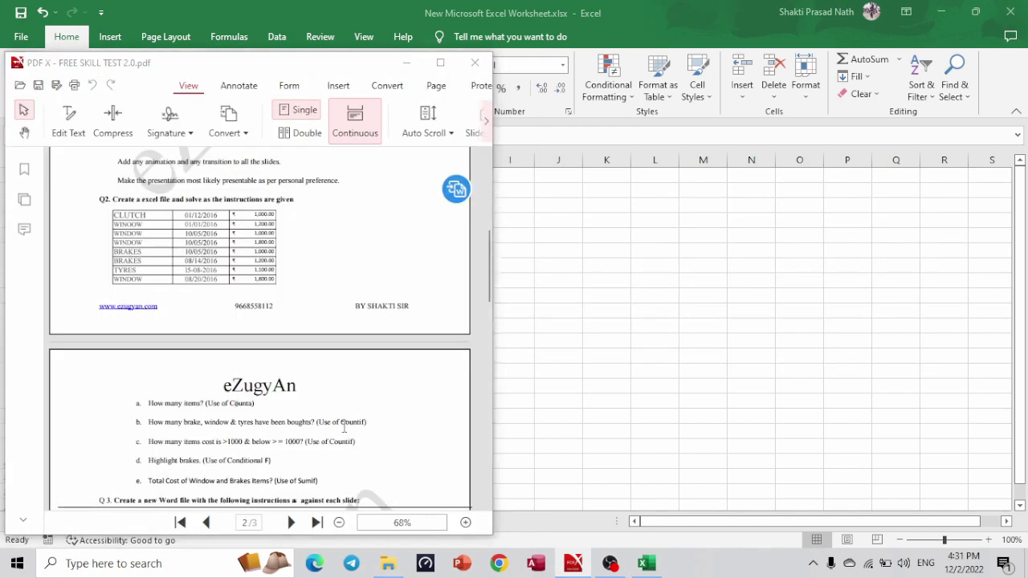
{"action": "key", "text": "alt+Tab"}
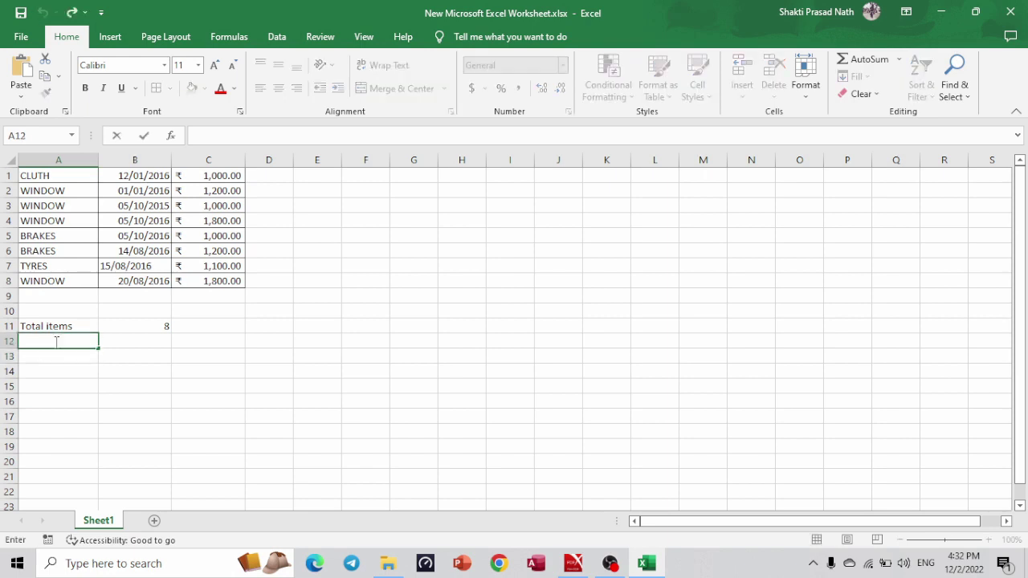
{"action": "type", "text": "Total BRAKE"}
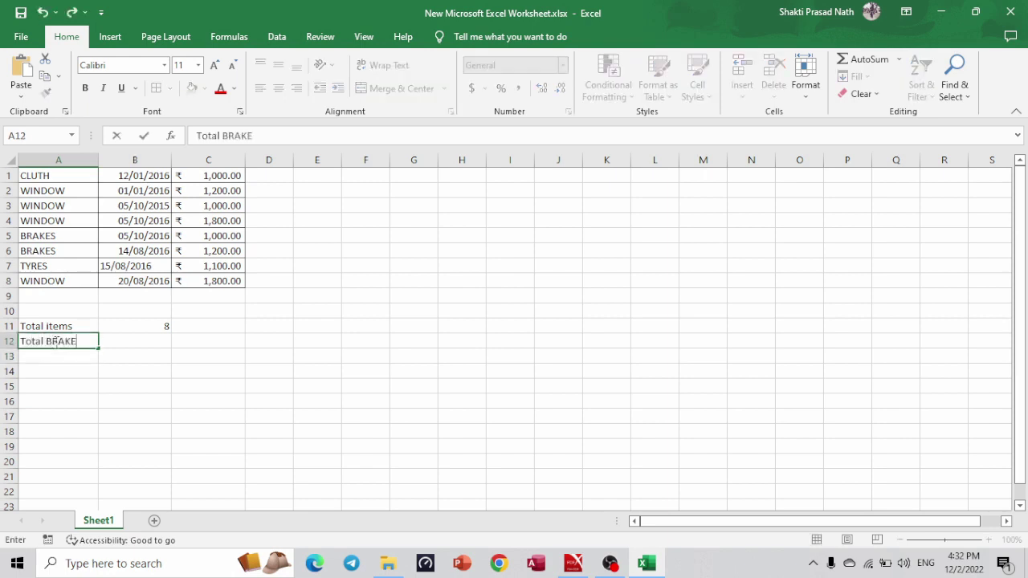
{"action": "type", "text": "S"}
{"action": "left_click", "coordinate": [125, 344]}
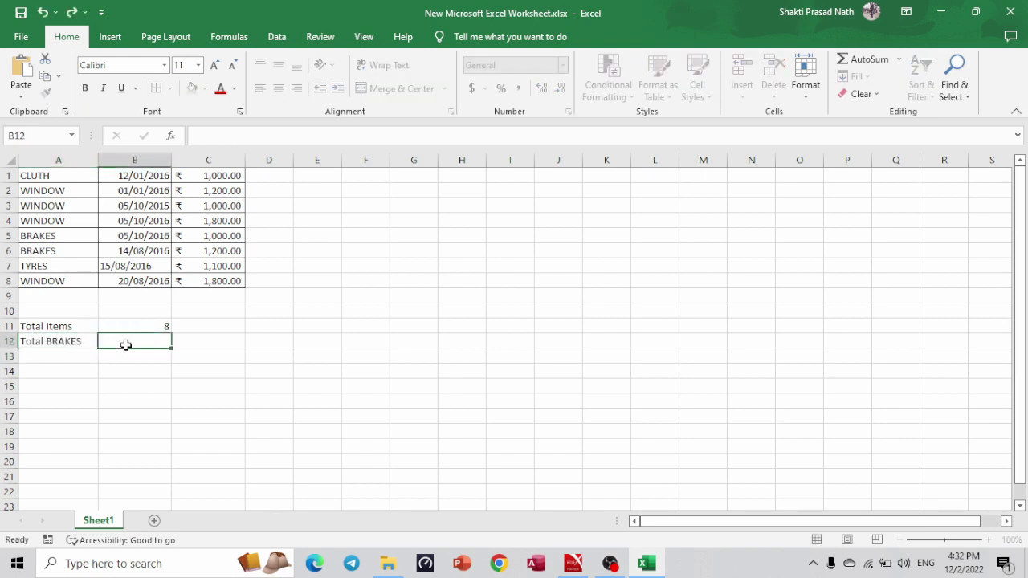
Enter =COUNTIF(A1:A8,"BRAKES") in B12.
{"action": "type", "text": "=countif"}
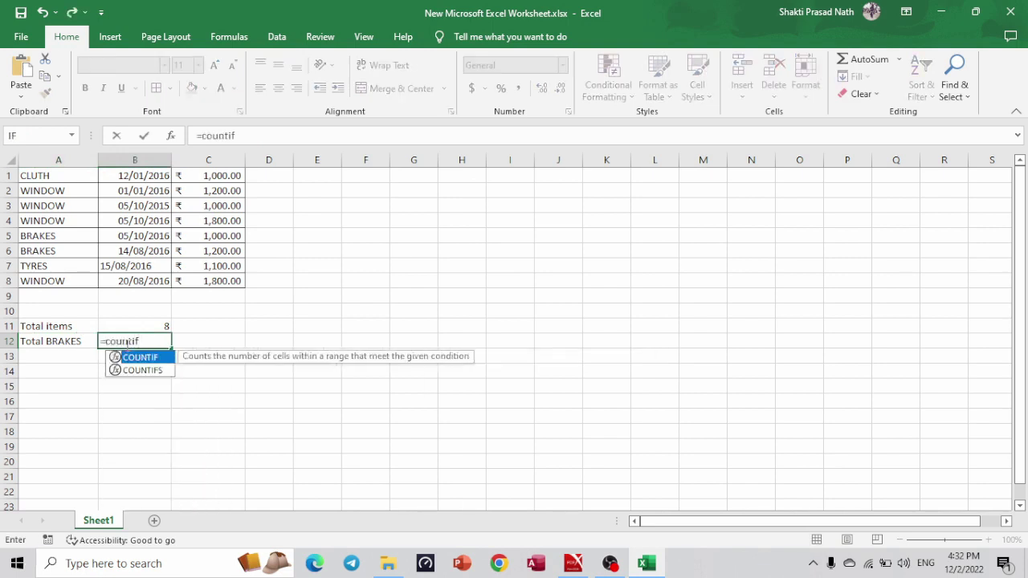
{"action": "type", "text": "("}
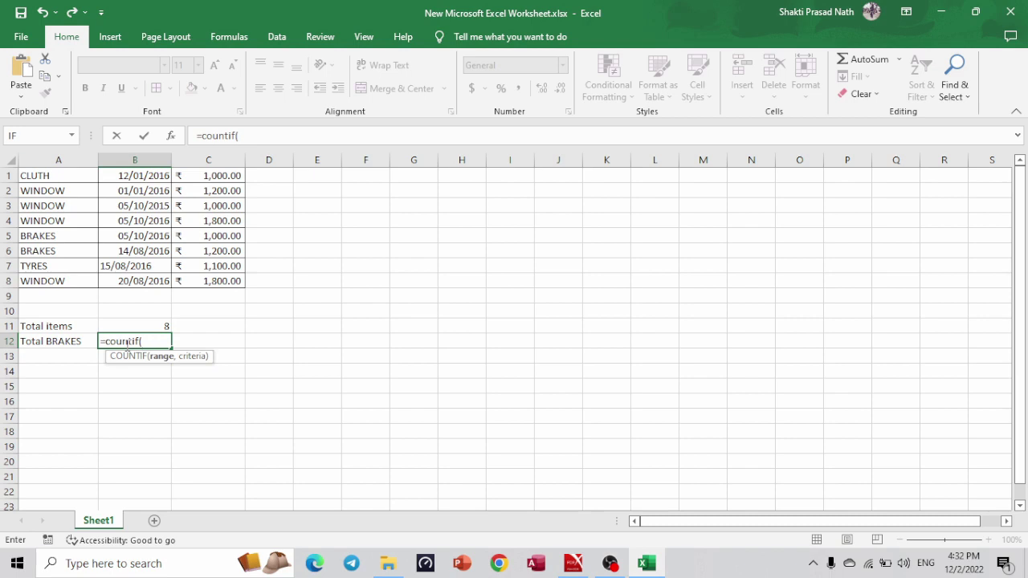
{"action": "left_click_drag", "start_coordinate": [36, 174], "coordinate": [44, 274]}
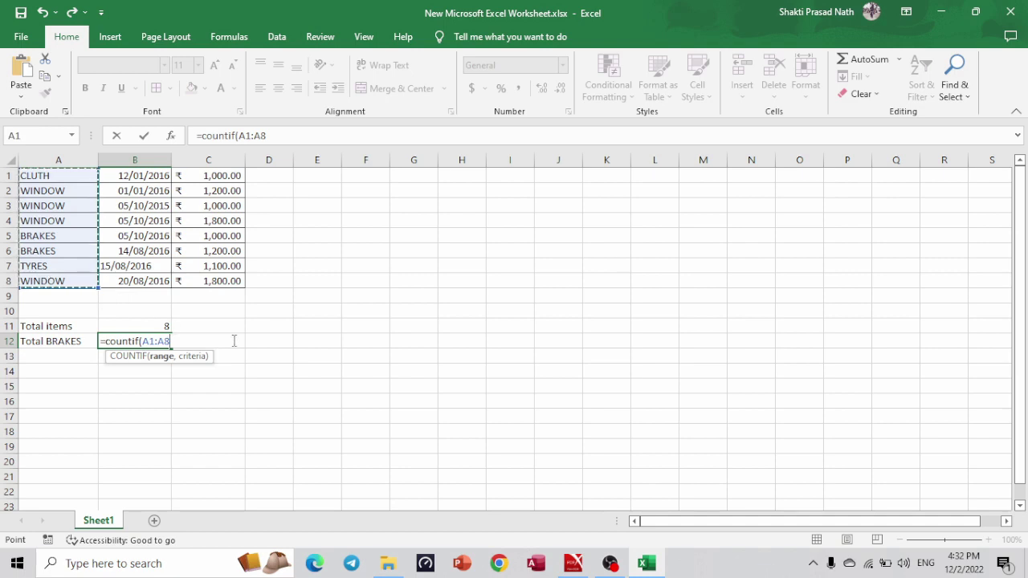
{"action": "type", "text": ","}
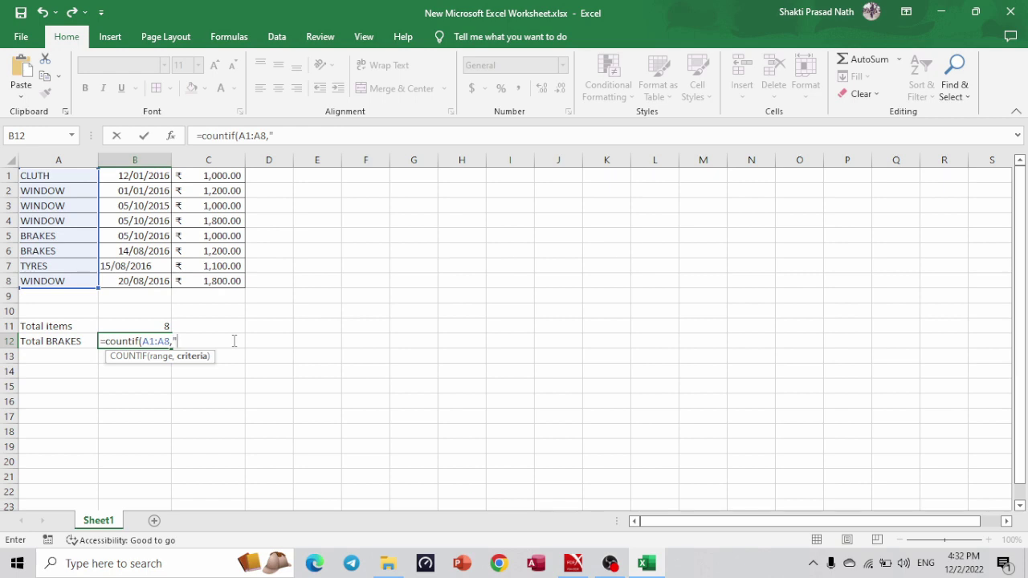
{"action": "type", "text": "\"BRAKES"}
{"action": "type", "text": "\")"}
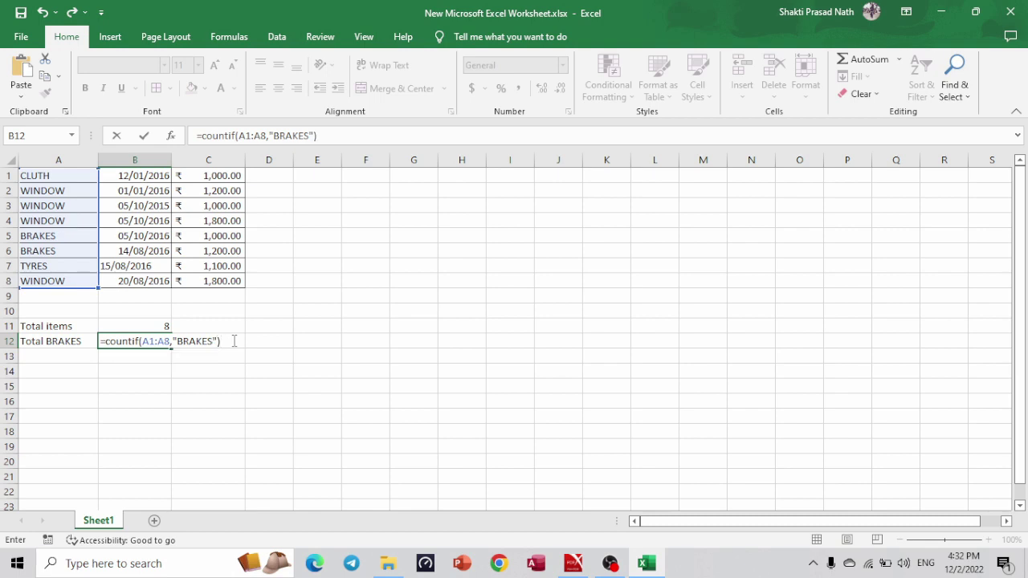
{"action": "key", "text": "Return"}
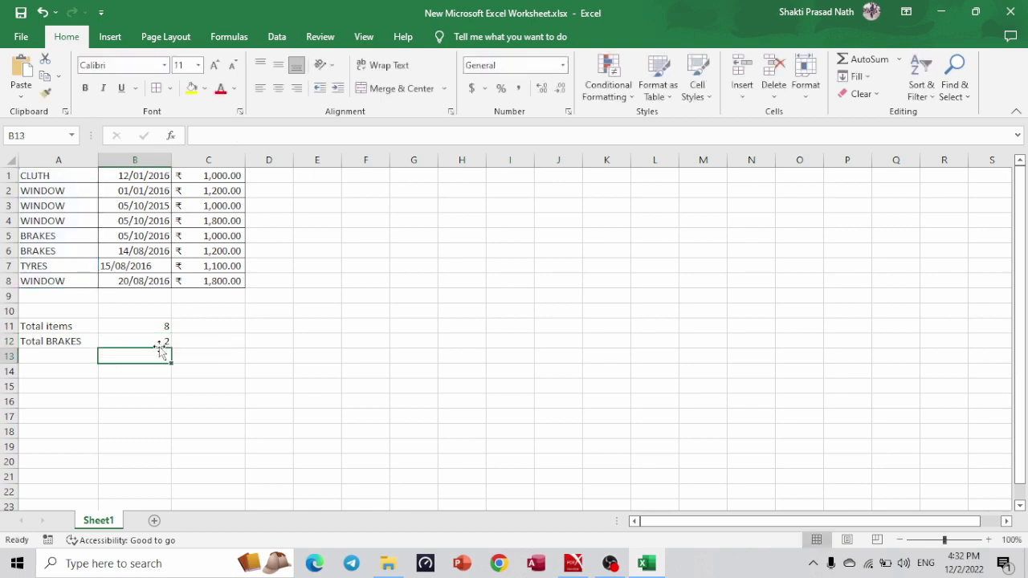
Select B12's COUNTIF formula text in the formula bar for reuse.
{"action": "left_click", "coordinate": [140, 341]}
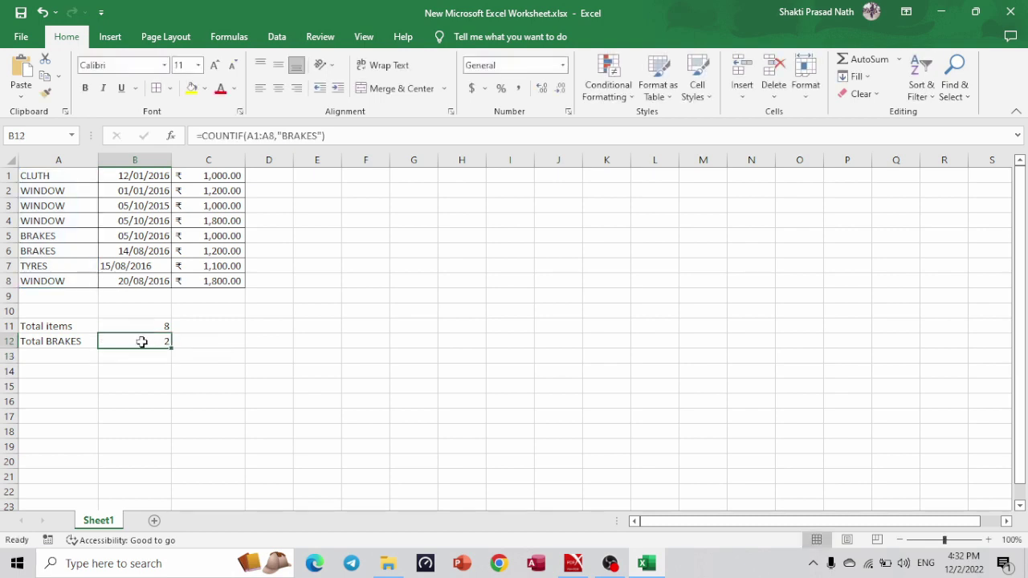
{"action": "double_click", "coordinate": [313, 136]}
{"action": "triple_click", "coordinate": [313, 137]}
{"action": "key", "text": "ctrl+c"}
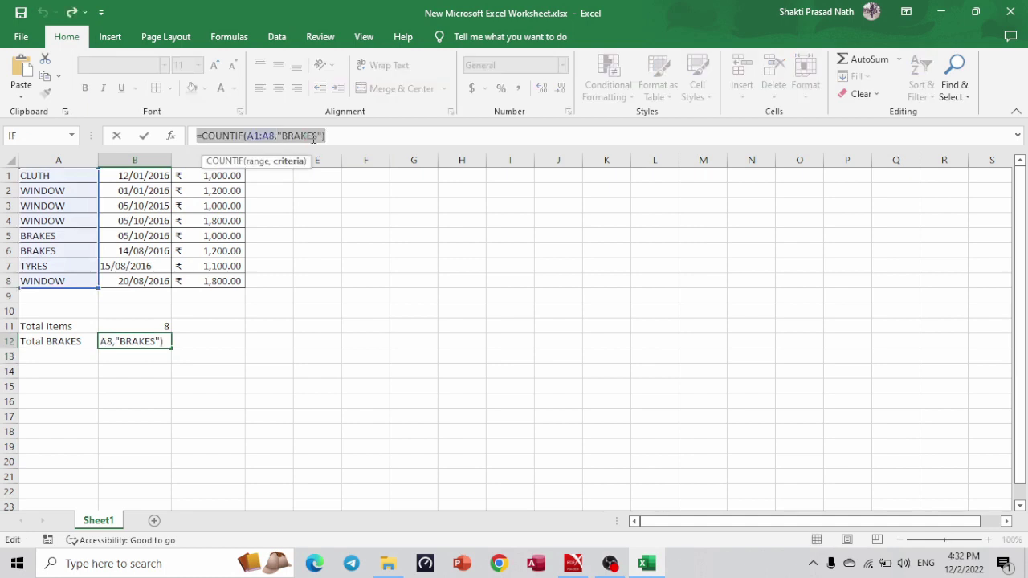
{"action": "left_click", "coordinate": [345, 138]}
{"action": "key", "text": "Return"}
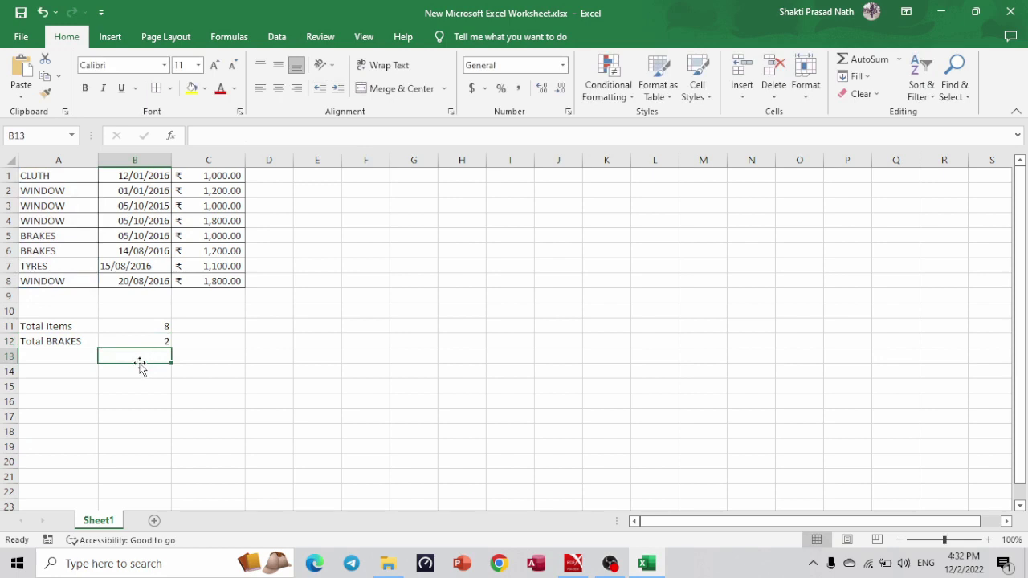
Enter =COUNTIF(A1:A8,"TYRES") in B13 by editing the pasted BRAKES formula.
{"action": "key", "text": "ctrl+v"}
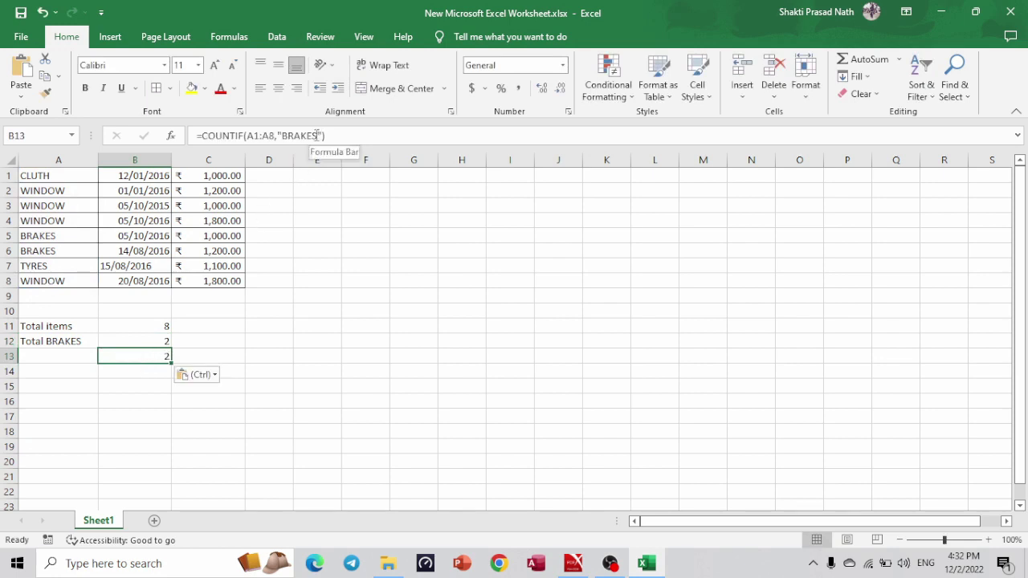
{"action": "key", "text": "BackSpace"}
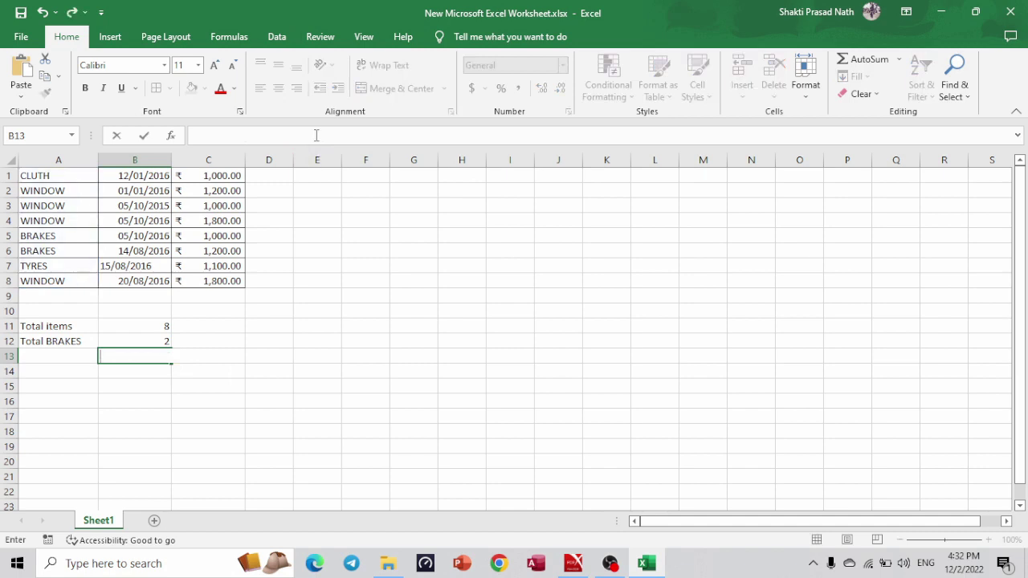
{"action": "key", "text": "ctrl+v"}
{"action": "double_click", "coordinate": [317, 135]}
{"action": "left_click", "coordinate": [318, 135]}
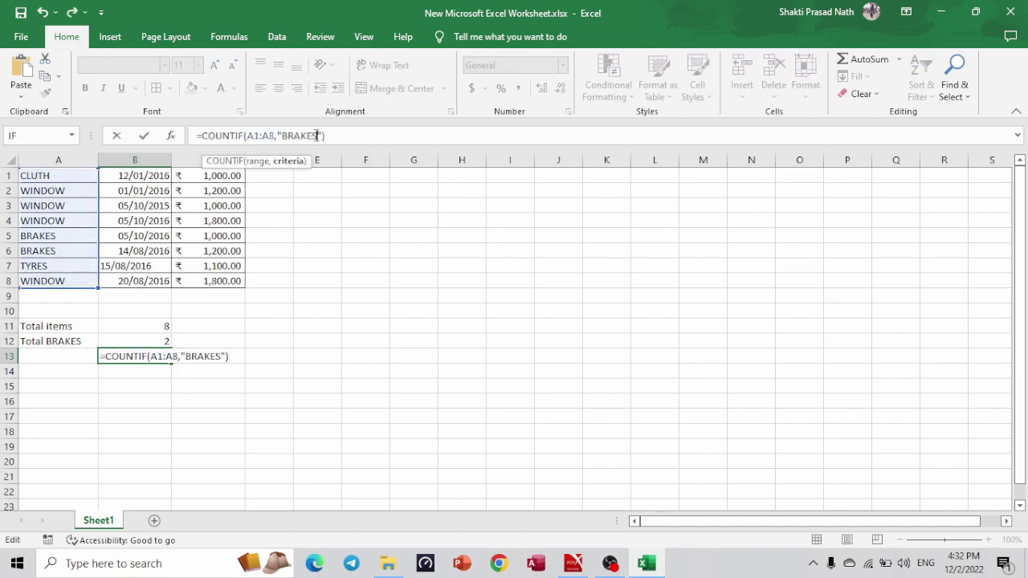
{"action": "key", "text": "BackSpace"}
{"action": "key", "text": "BackSpace"}
{"action": "key", "text": "BackSpace"}
{"action": "key", "text": "BackSpace"}
{"action": "key", "text": "BackSpace"}
{"action": "key", "text": "BackSpace"}
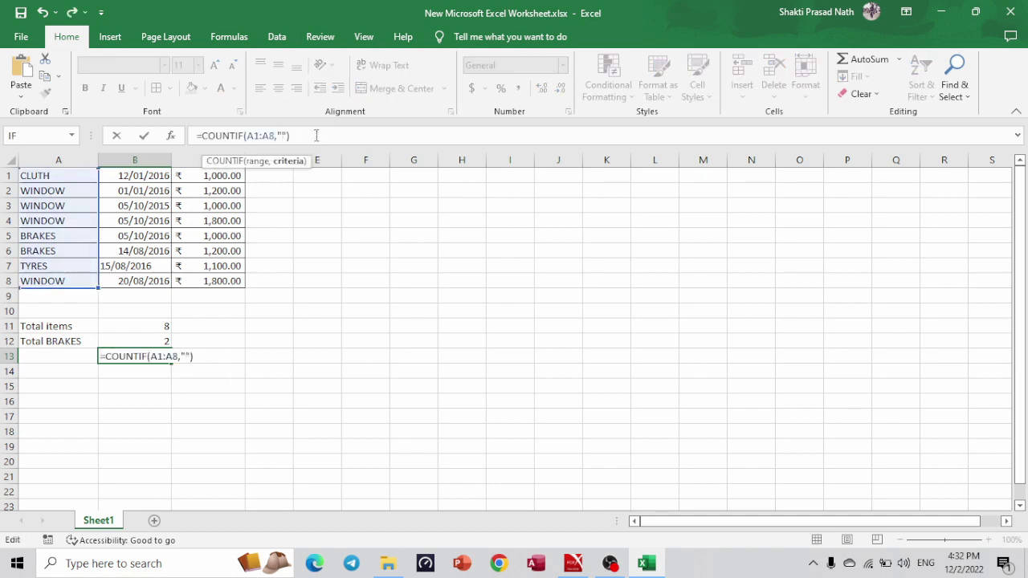
{"action": "type", "text": "TYRES"}
{"action": "key", "text": "Return"}
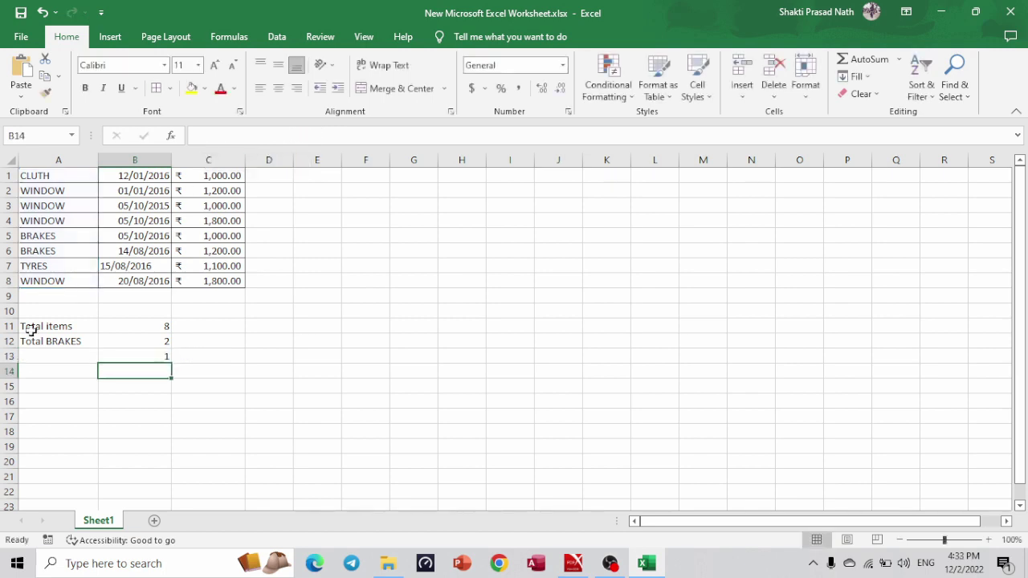
Label A13 'TOTAL TYRES'.
{"action": "left_click", "coordinate": [55, 354]}
{"action": "type", "text": "T"}
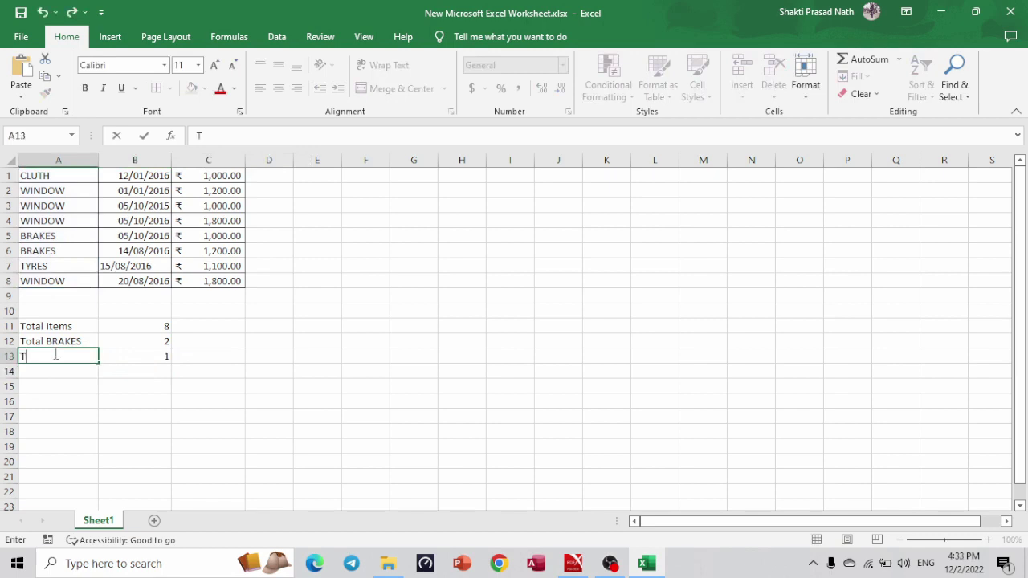
{"action": "type", "text": "OTAL TYRES"}
{"action": "left_click", "coordinate": [134, 370]}
Enter =COUNTIF(A1:A8,"WINDOW") in B14, reusing the pasted COUNTIF formula.
{"action": "key", "text": "alt+Tab"}
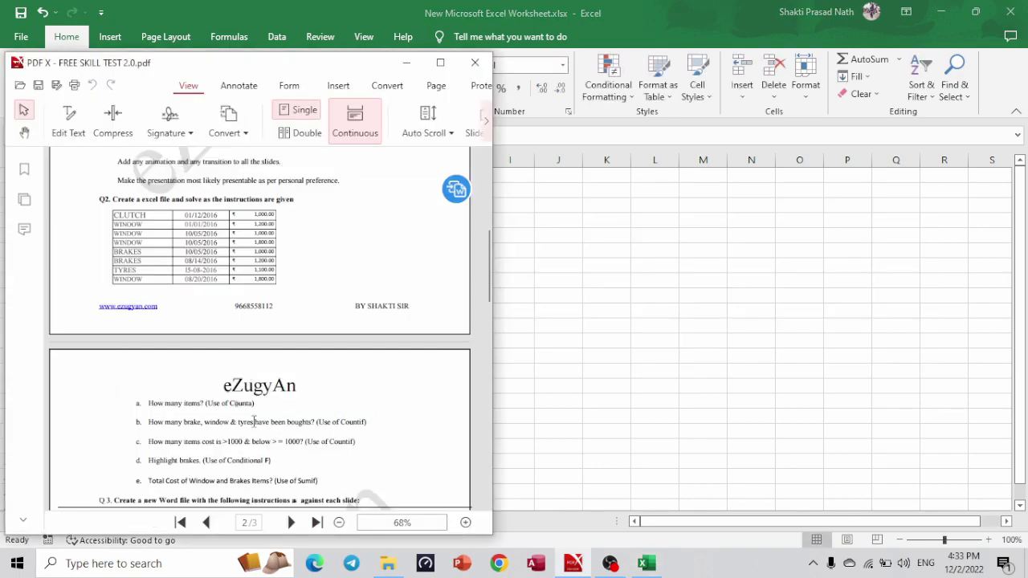
{"action": "key", "text": "alt+Tab"}
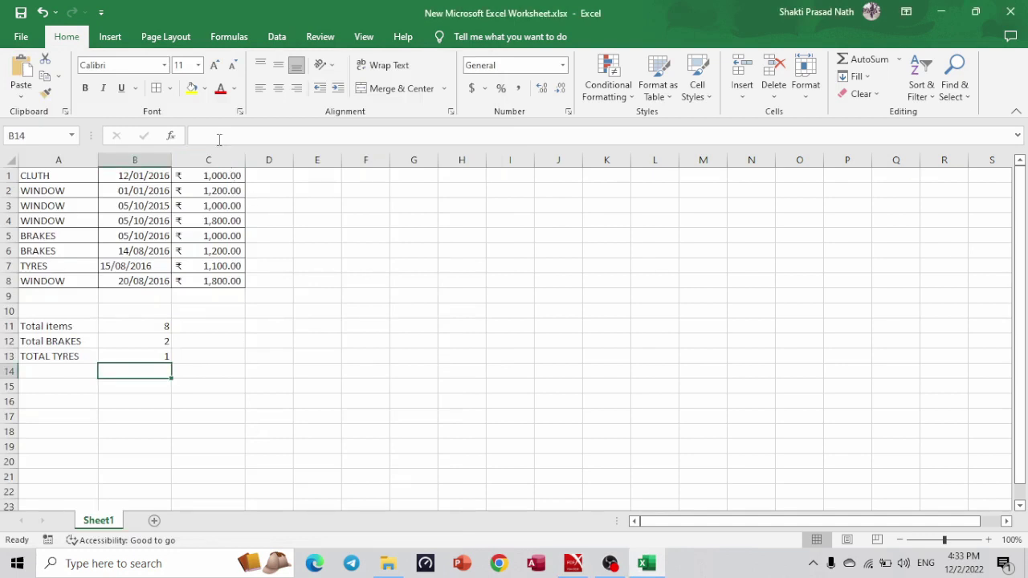
{"action": "left_click", "coordinate": [218, 139]}
{"action": "key", "text": "ctrl+v"}
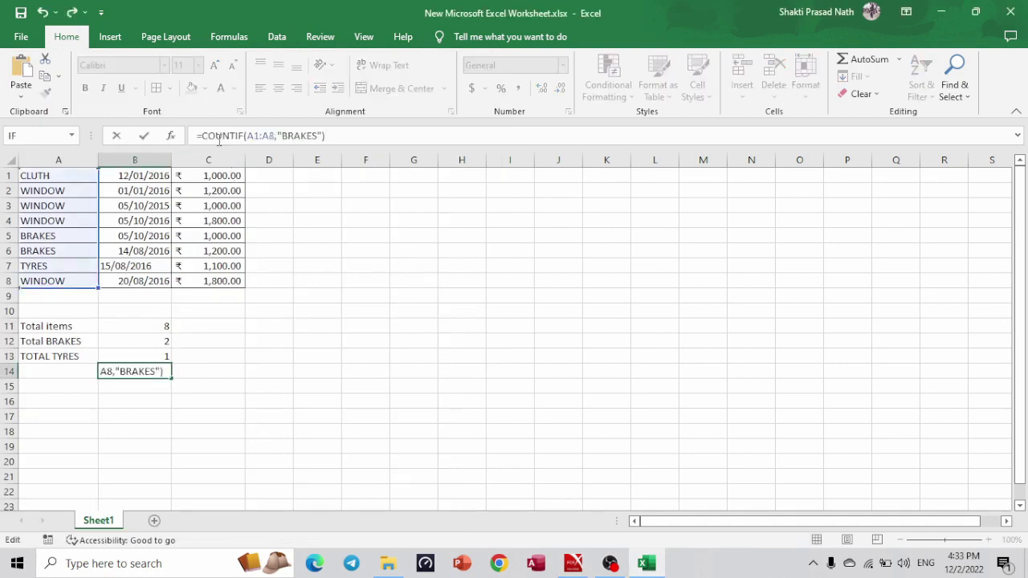
{"action": "left_click", "coordinate": [319, 136]}
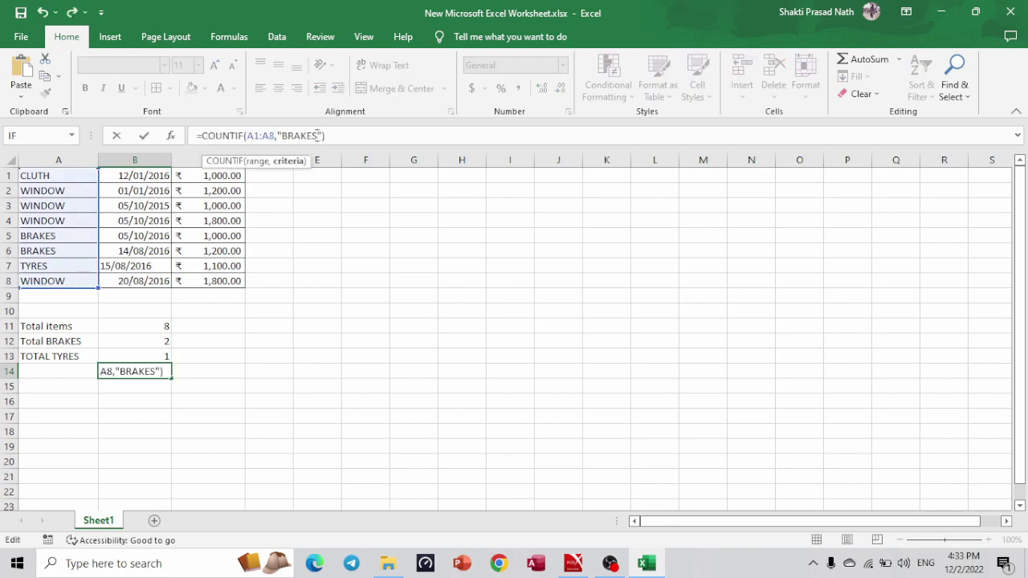
{"action": "key", "text": "BackSpace"}
{"action": "key", "text": "BackSpace"}
{"action": "key", "text": "BackSpace"}
{"action": "key", "text": "BackSpace"}
{"action": "key", "text": "BackSpace"}
{"action": "key", "text": "BackSpace"}
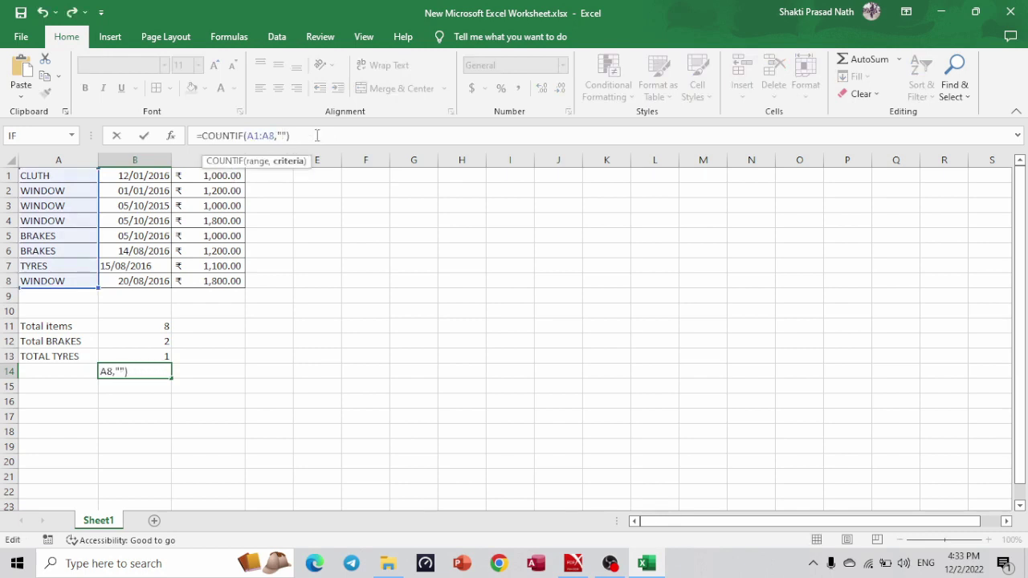
{"action": "type", "text": "WINDOW"}
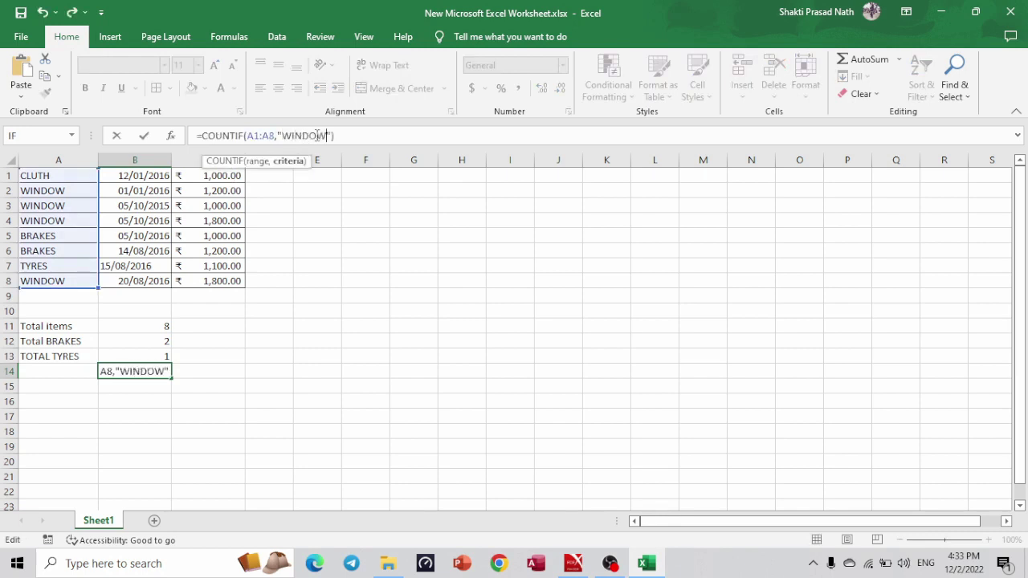
{"action": "key", "text": "Return"}
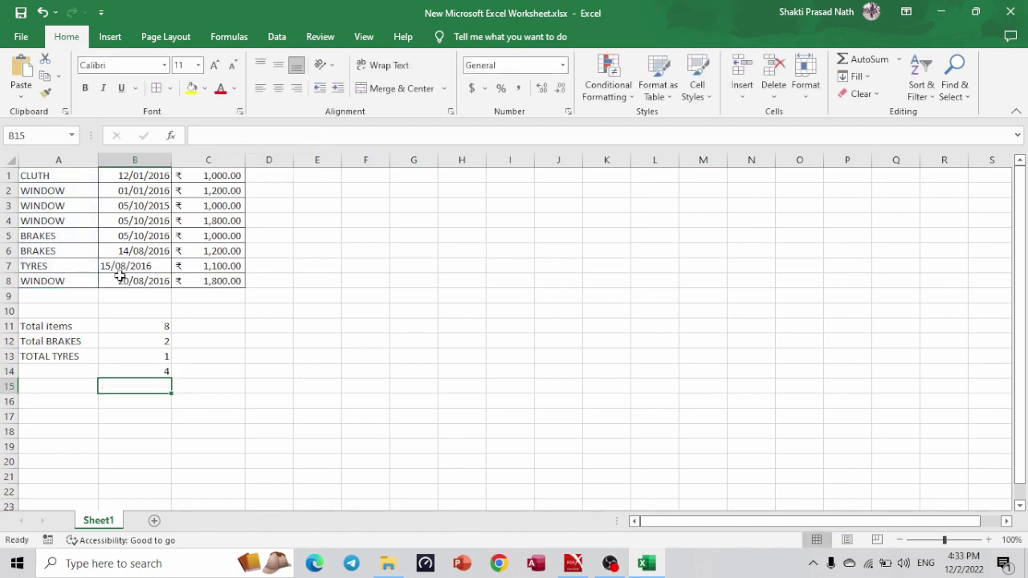
Label A14 'TOTAL WINDOW'.
{"action": "left_click", "coordinate": [53, 375]}
{"action": "type", "text": "TOTAL"}
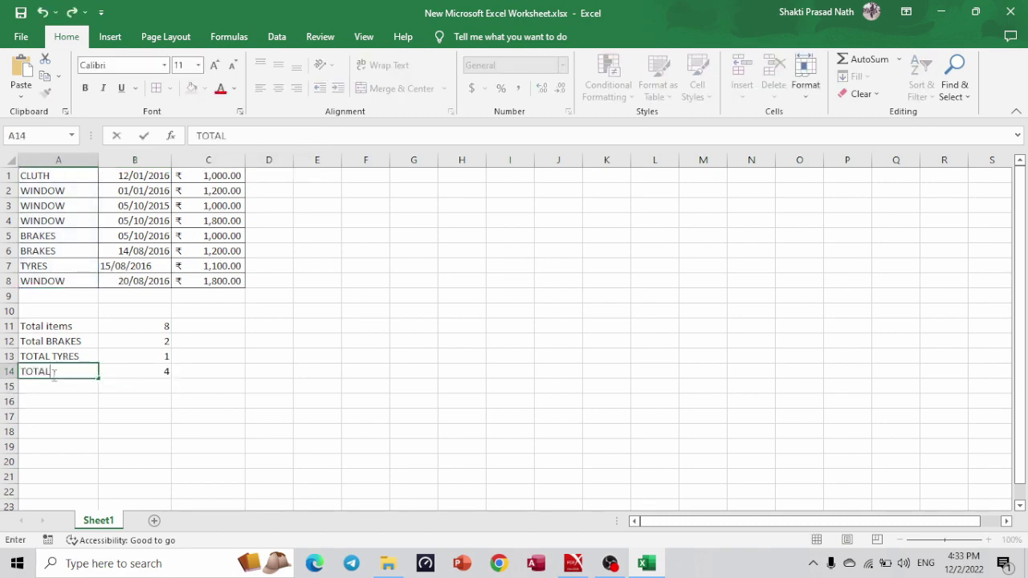
{"action": "type", "text": " WINDOW"}
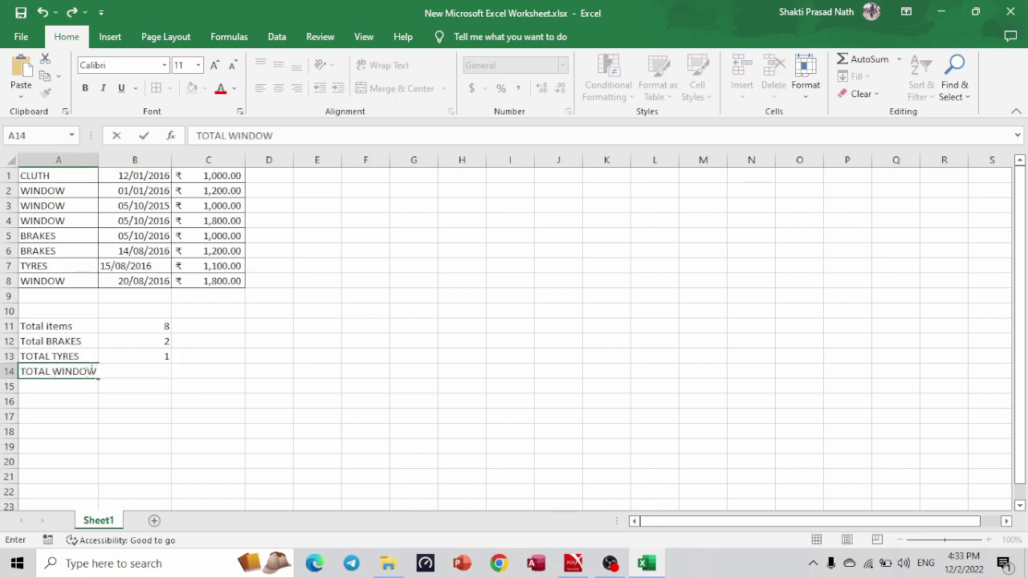
{"action": "left_click", "coordinate": [233, 403]}
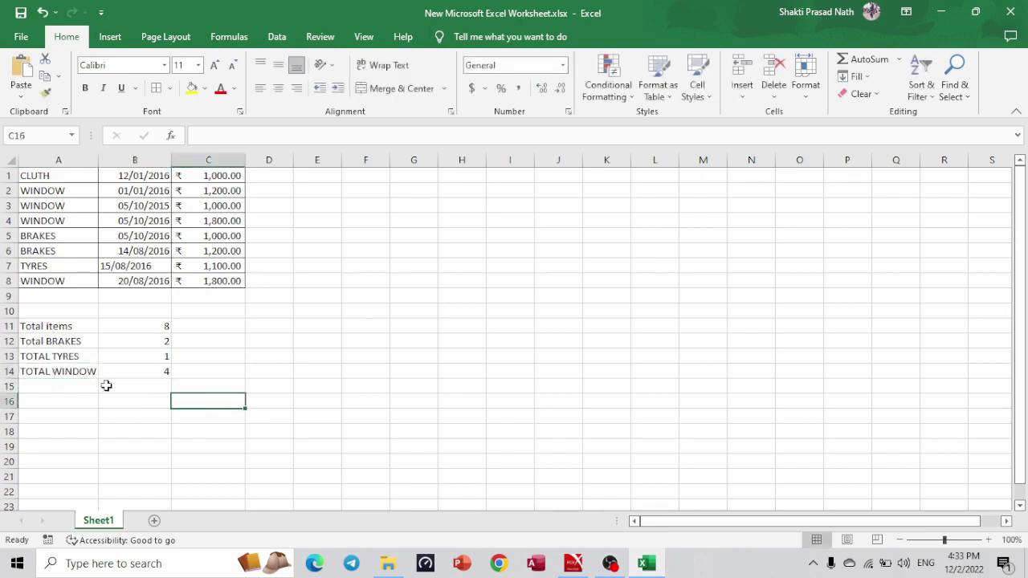
{"action": "left_click", "coordinate": [69, 387]}
Read question c in the PDF about counting items that cost over 1000 using COUNTIF.
{"action": "key", "text": "alt+Tab"}
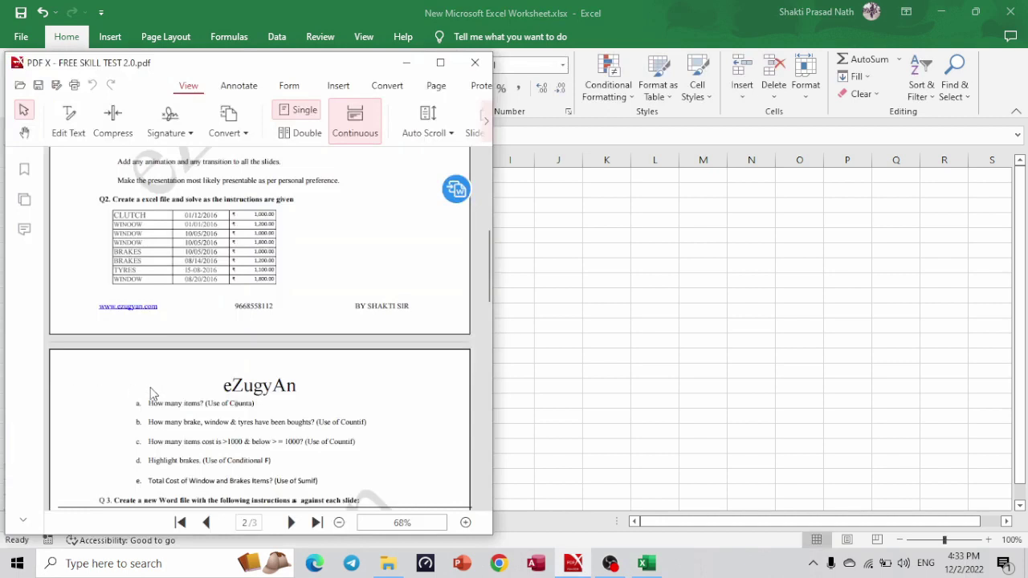
{"action": "left_click_drag", "start_coordinate": [153, 440], "coordinate": [244, 448]}
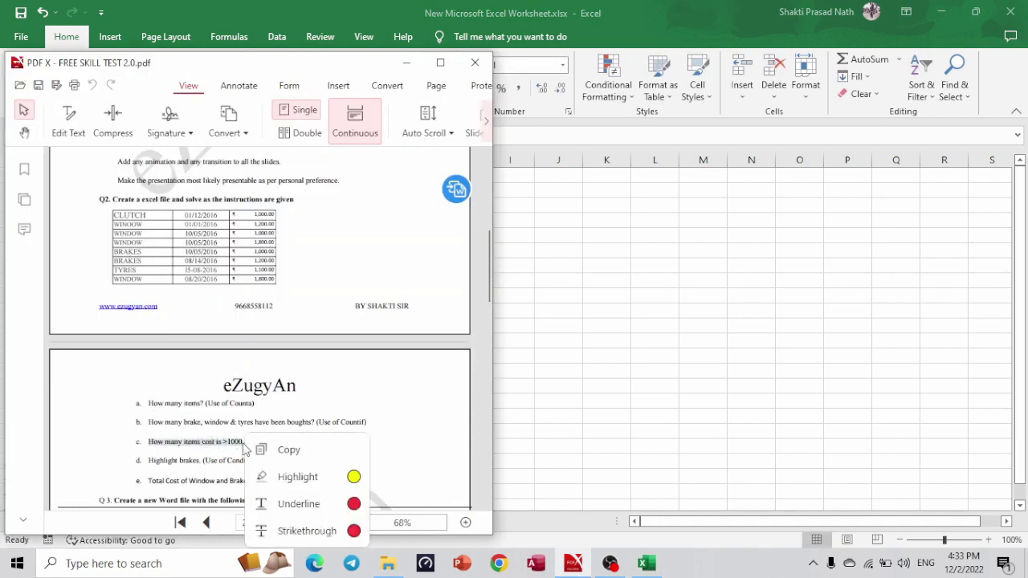
{"action": "key", "text": "ctrl+c"}
{"action": "key", "text": "alt+Tab"}
{"action": "key", "text": "alt+Tab"}
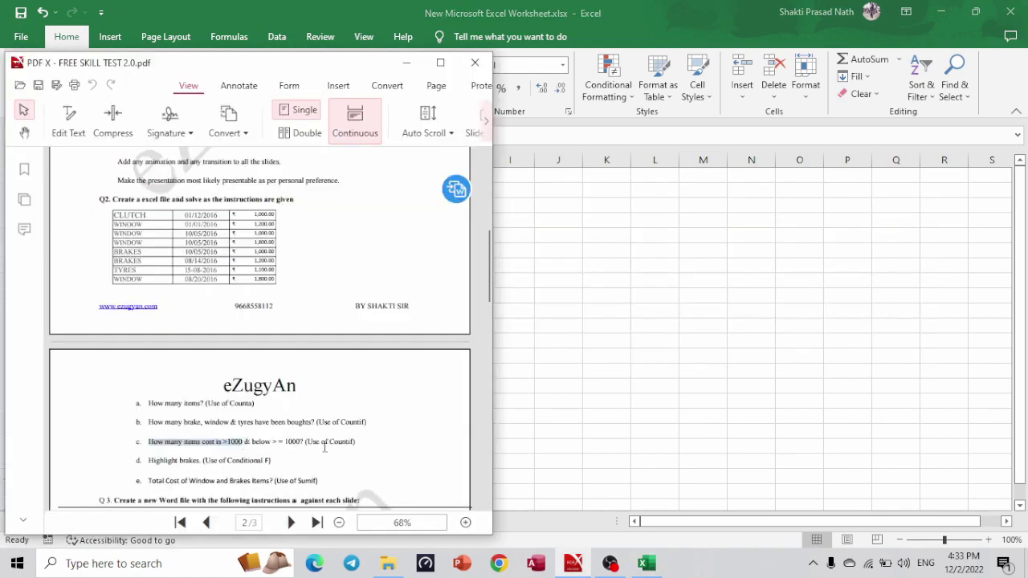
{"action": "left_click_drag", "start_coordinate": [359, 443], "coordinate": [306, 448]}
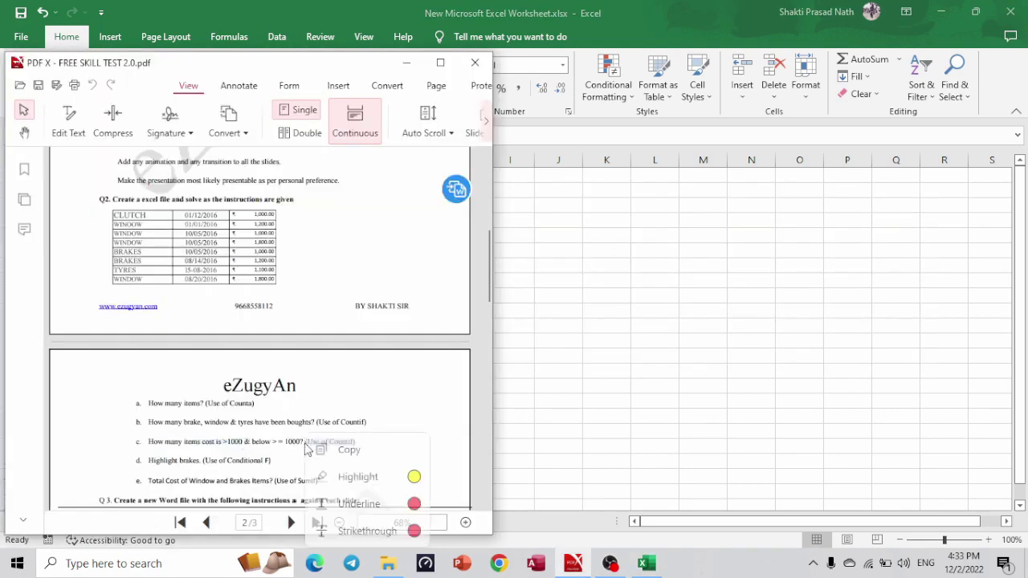
{"action": "key", "text": "alt+Tab"}
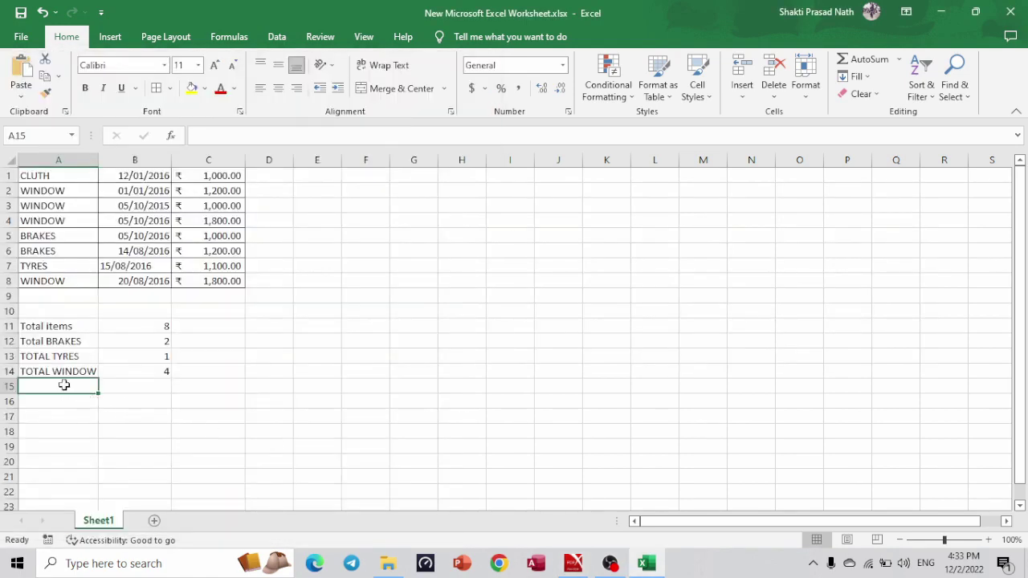
{"action": "key", "text": "alt+Tab"}
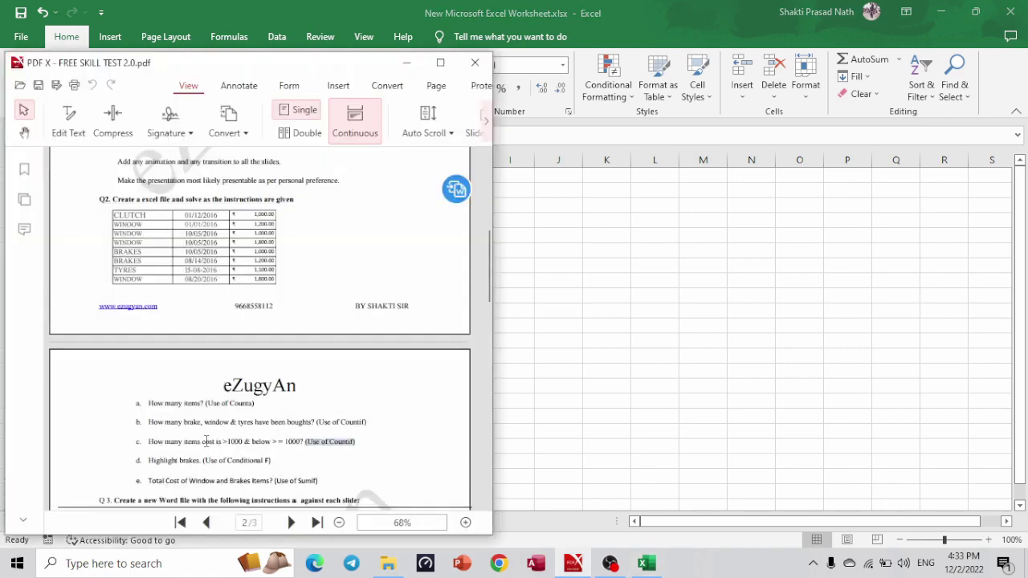
{"action": "key", "text": "alt+Tab"}
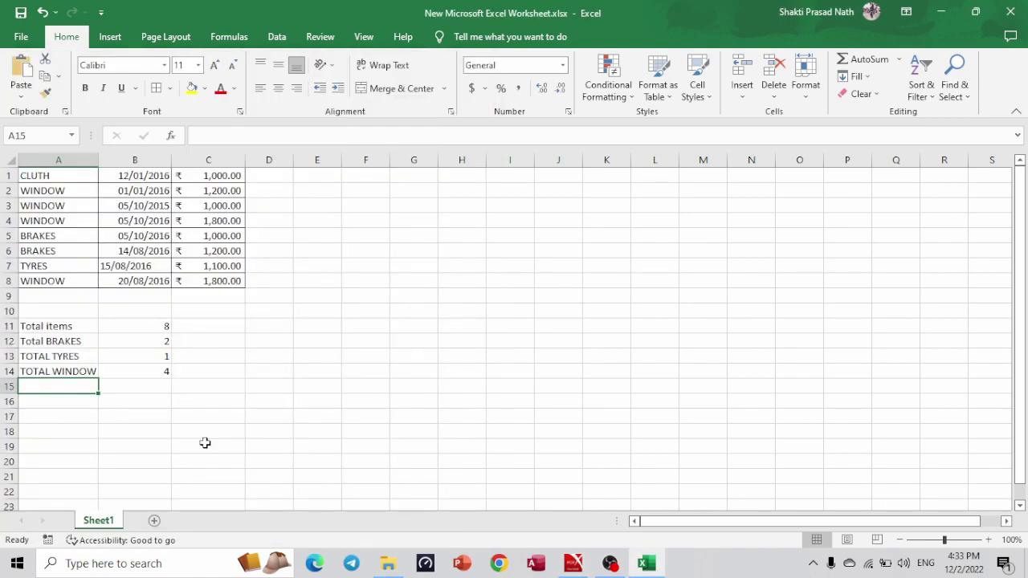
Label cell A15 'ITEM COST >1000'.
{"action": "type", "text": "ITE"}
{"action": "type", "text": "M "}
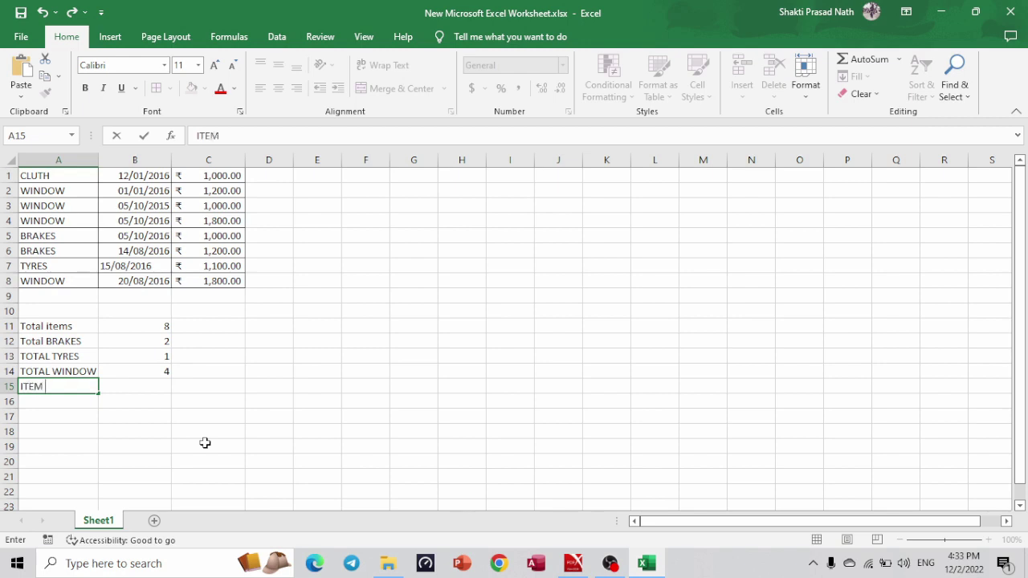
{"action": "type", "text": "COST >1000"}
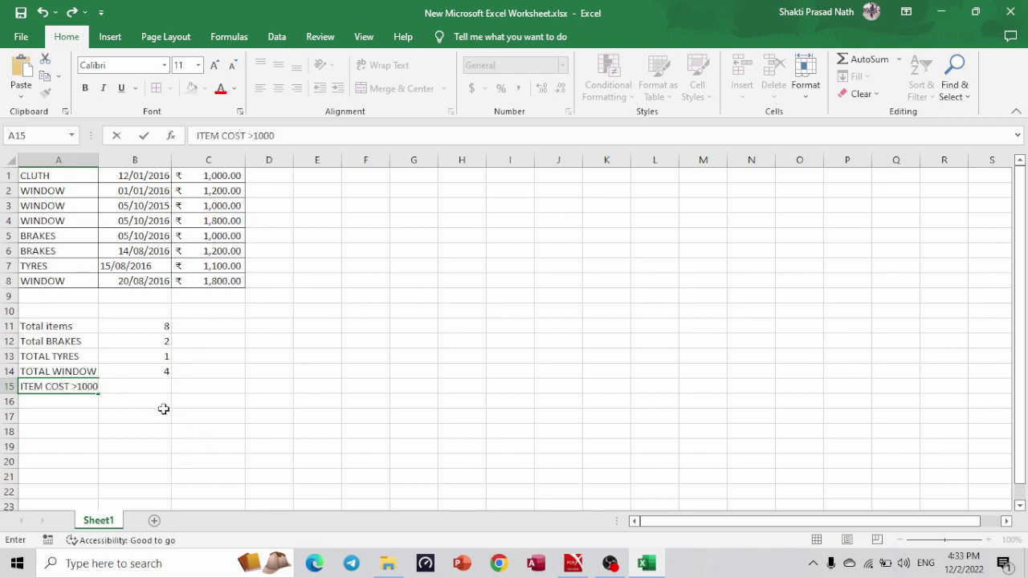
{"action": "key", "text": "F2"}
{"action": "key", "text": "ctrl+shift+Left"}
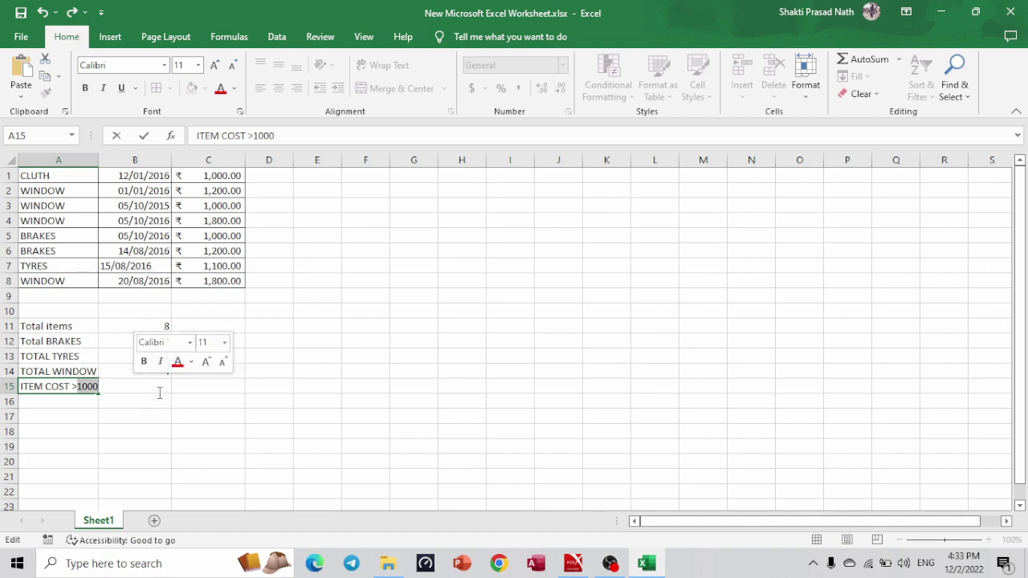
{"action": "key", "text": "Return"}
Start a count formula in B15, recovering from a misspelled function name and #NAME? error.
{"action": "left_click", "coordinate": [134, 386]}
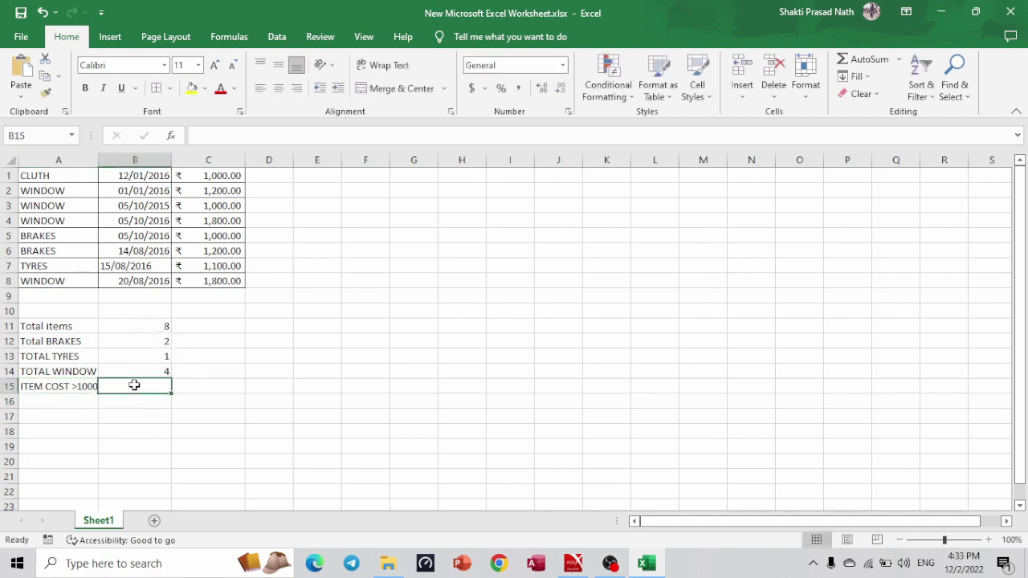
{"action": "type", "text": "="}
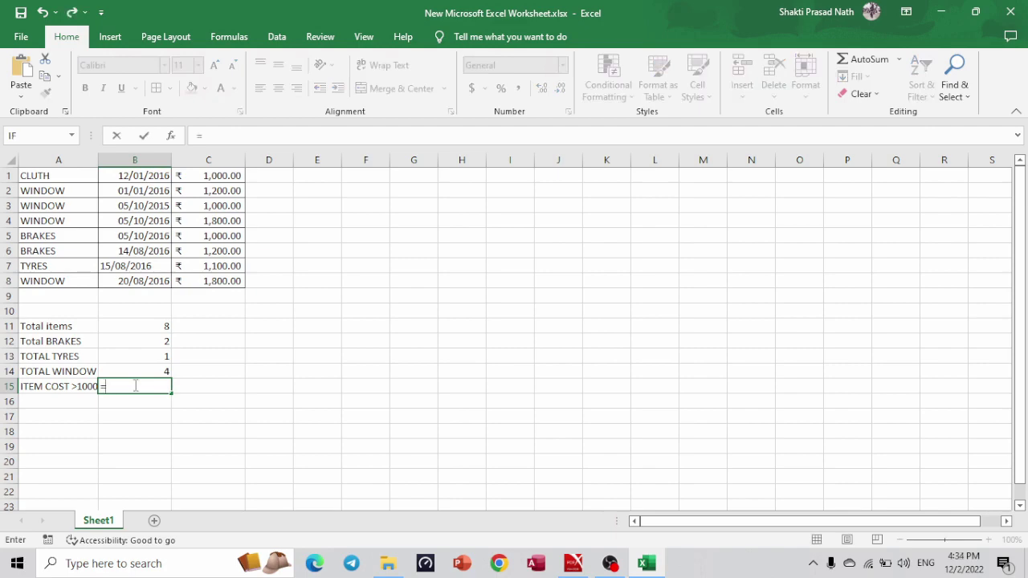
{"action": "key", "text": "alt+Tab"}
{"action": "key", "text": "alt+Tab"}
{"action": "type", "text": "counif"}
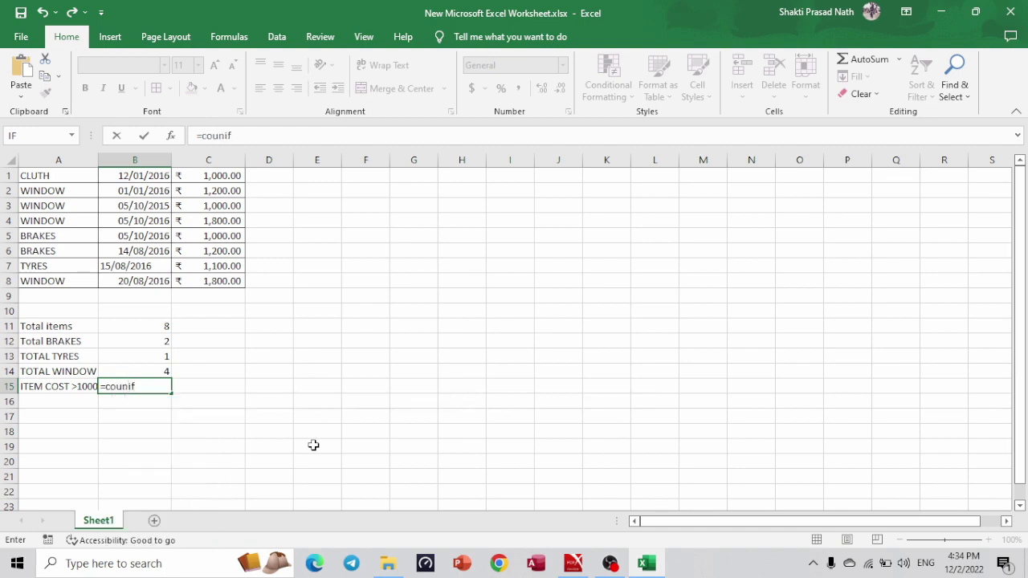
{"action": "key", "text": "BackSpace"}
{"action": "key", "text": "BackSpace"}
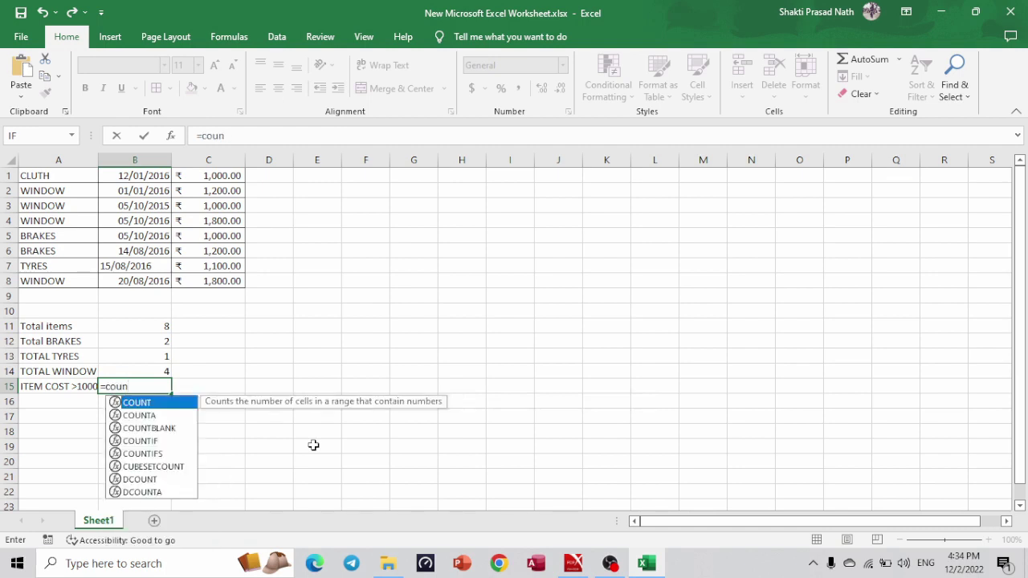
{"action": "key", "text": "Down"}
{"action": "key", "text": "Down"}
{"action": "key", "text": "Down"}
{"action": "key", "text": "Return"}
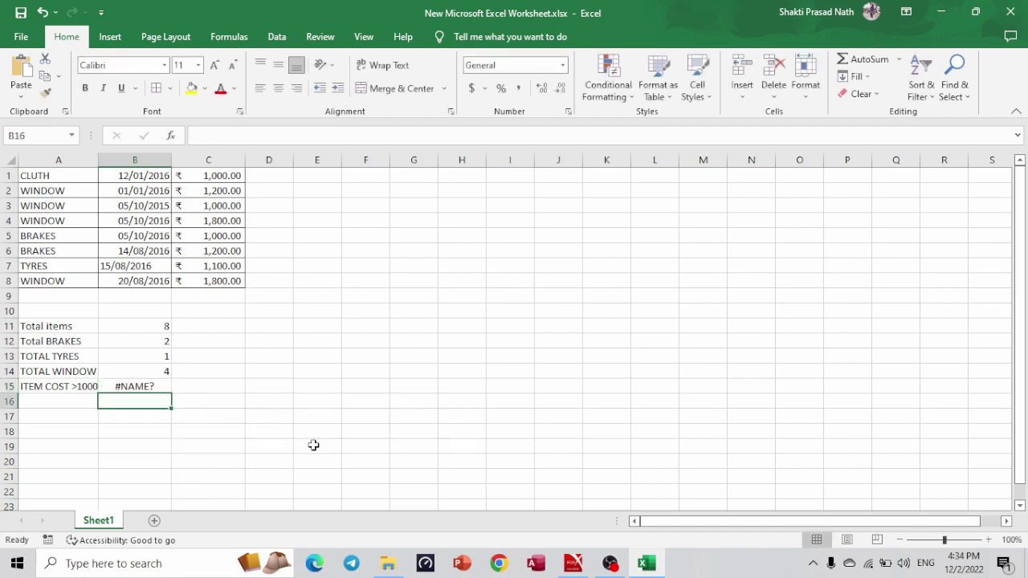
{"action": "left_click", "coordinate": [143, 382]}
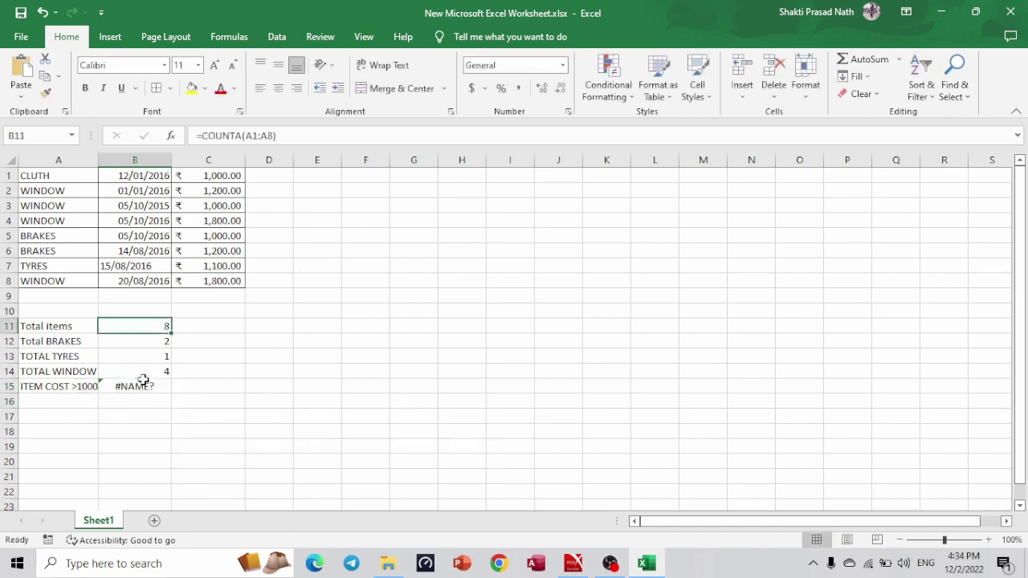
{"action": "key", "text": "Up"}
{"action": "key", "text": "Up"}
{"action": "key", "text": "Up"}
{"action": "key", "text": "Up"}
{"action": "key", "text": "Down"}
{"action": "key", "text": "Down"}
{"action": "key", "text": "Down"}
{"action": "key", "text": "Down"}
{"action": "key", "text": "F2"}
Build =COUNTIF in B15 with range C1:C8 and criterion ">1000".
{"action": "type", "text": "t"}
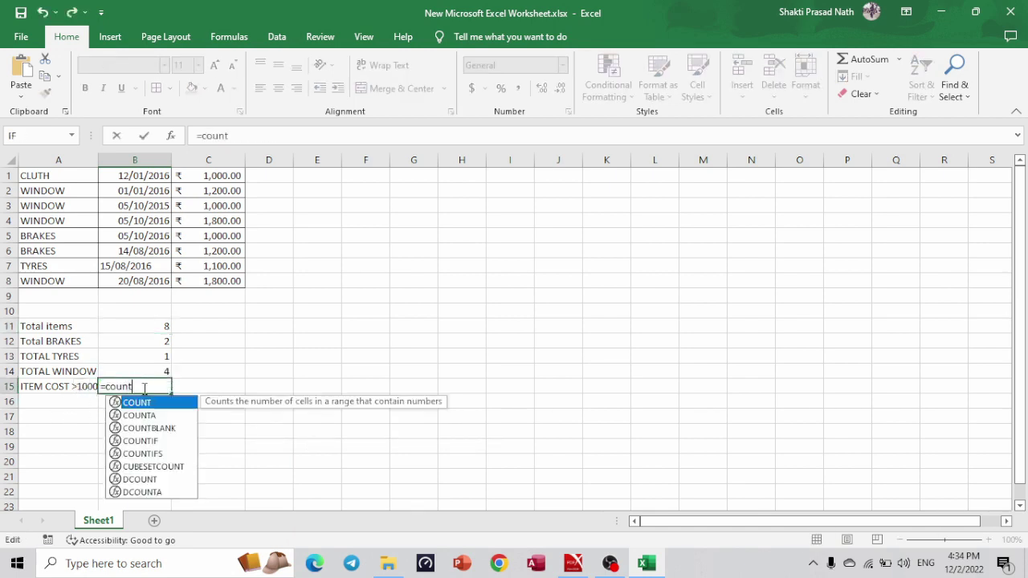
{"action": "type", "text": "if("}
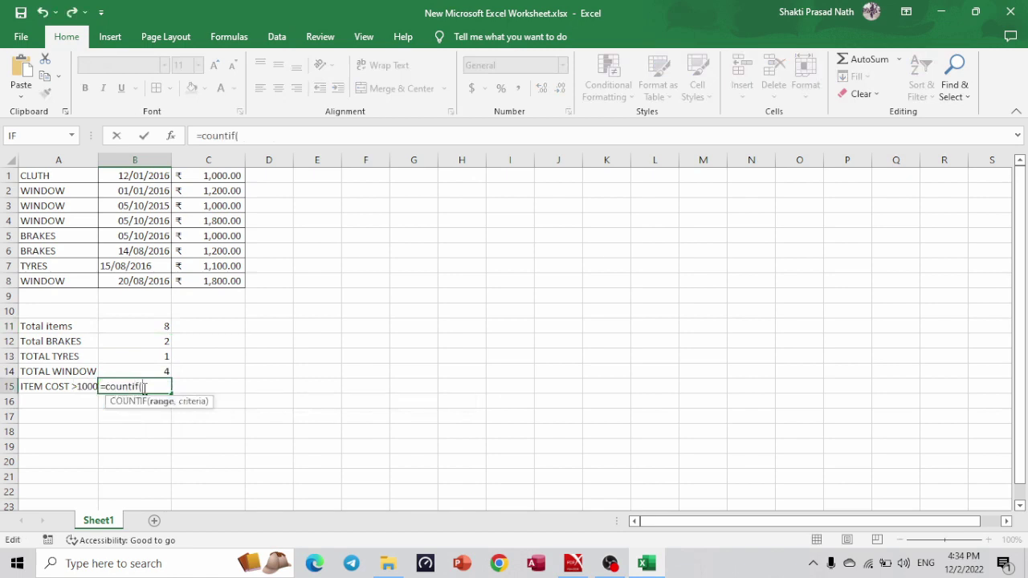
{"action": "key", "text": "alt+Tab"}
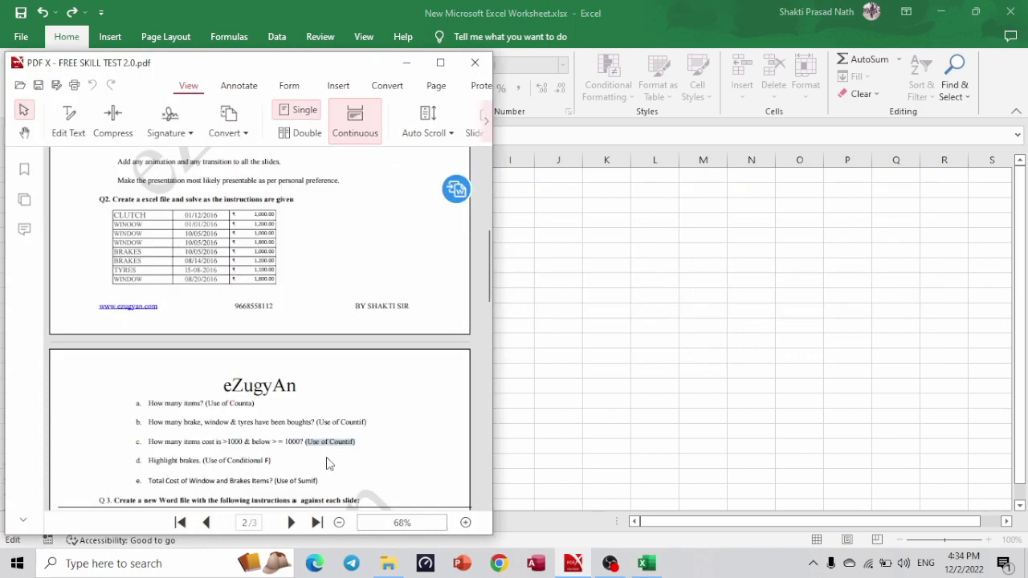
{"action": "key", "text": "alt+Tab"}
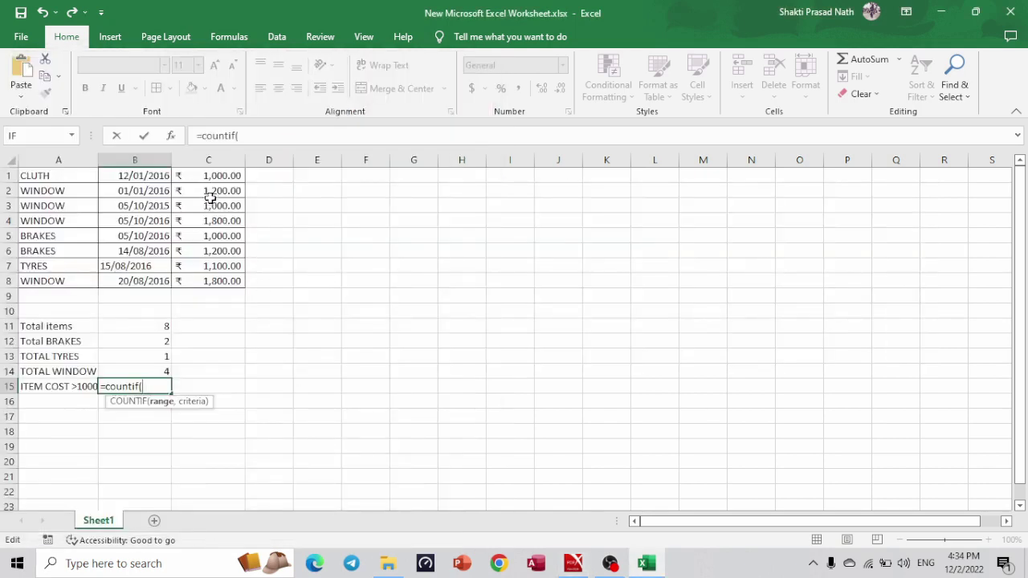
{"action": "left_click_drag", "start_coordinate": [196, 174], "coordinate": [198, 276]}
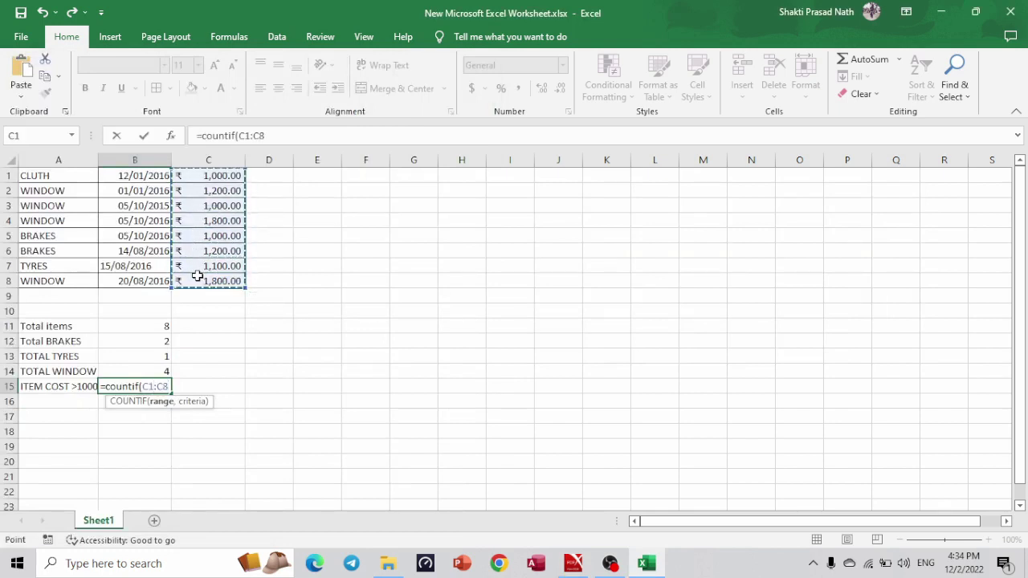
{"action": "type", "text": ","}
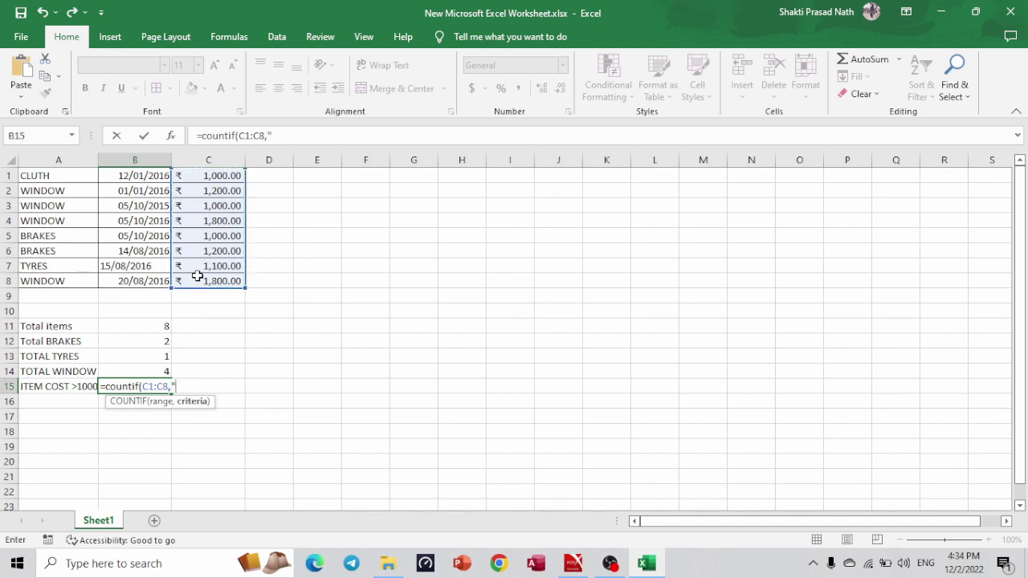
{"action": "type", "text": "\">1000\")"}
Confirm the over-1000 count (5) and label A16 'ITEM COST <= 1000'.
{"action": "key", "text": "Return"}
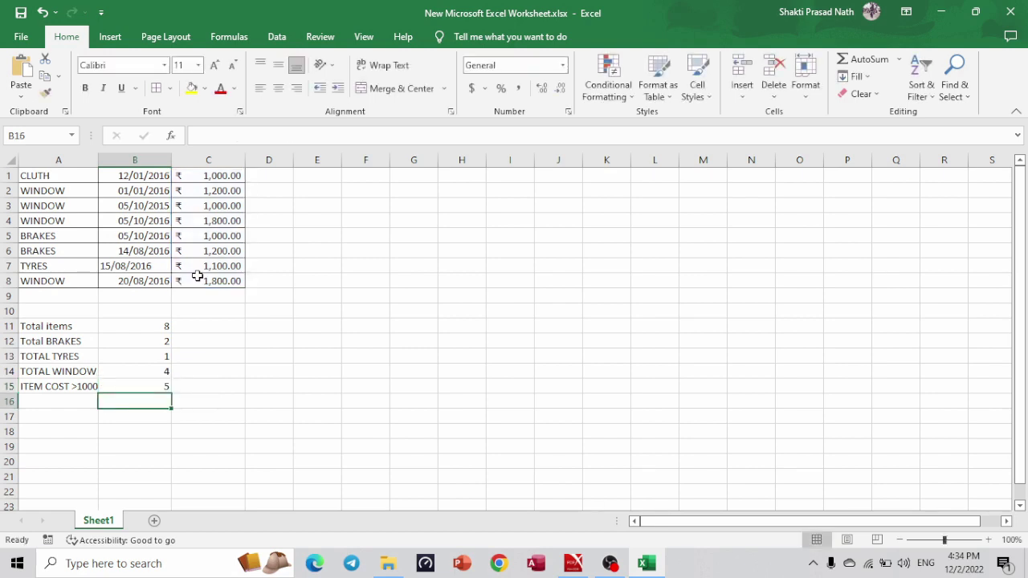
{"action": "left_click", "coordinate": [72, 403]}
{"action": "type", "text": "ITEM COST "}
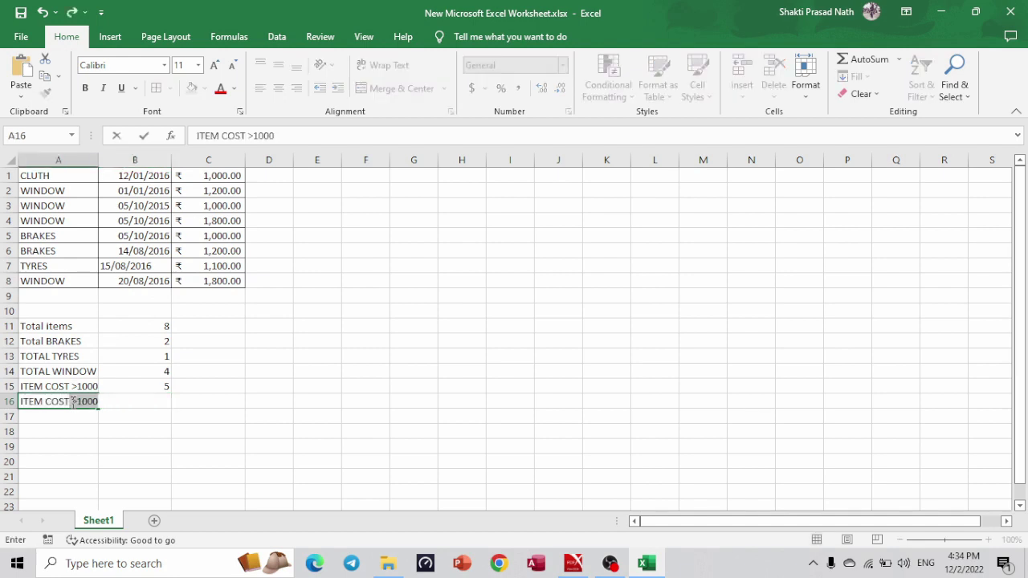
{"action": "type", "text": "<"}
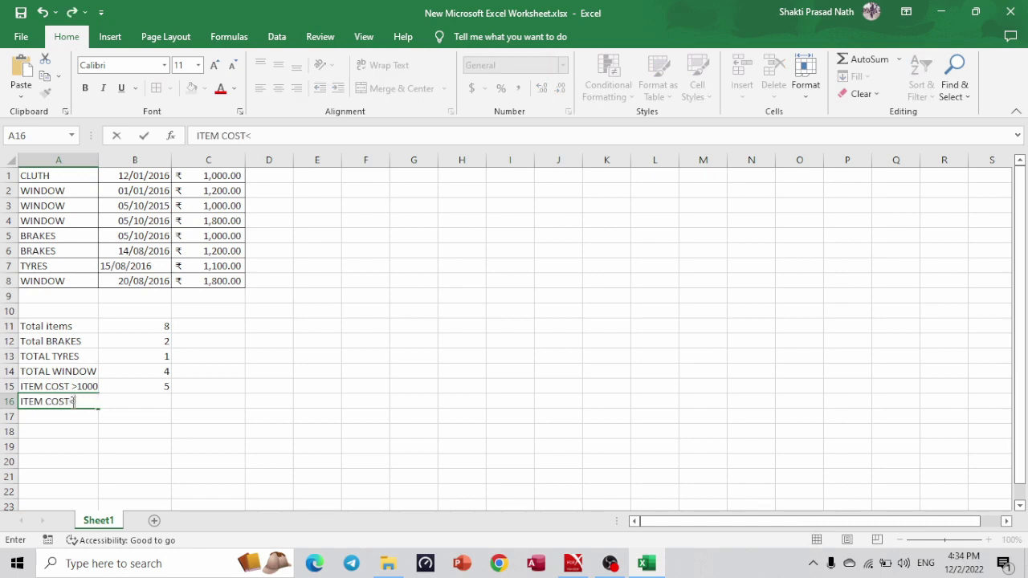
{"action": "type", "text": "= 1000"}
{"action": "key", "text": "Tab"}
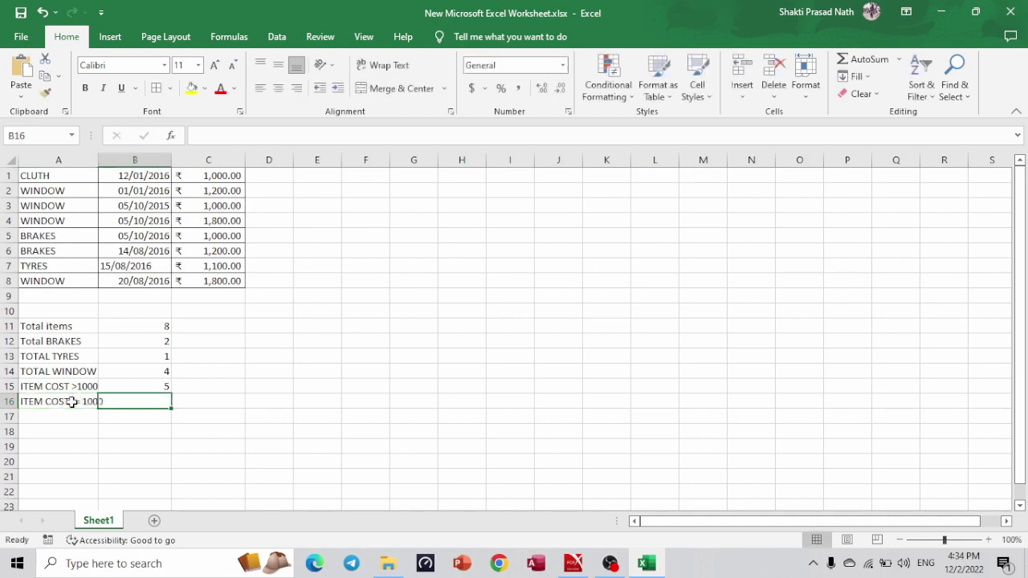
Copy B15's COUNTIF into B16 and change its criterion to <=1000, giving 3.
{"action": "left_click", "coordinate": [142, 387]}
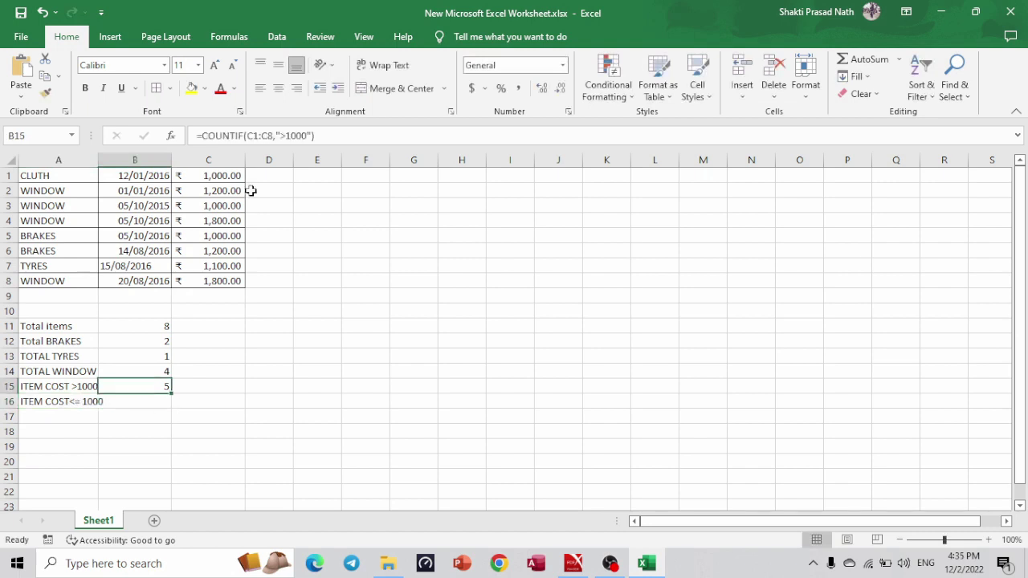
{"action": "left_click", "coordinate": [287, 136]}
{"action": "triple_click", "coordinate": [289, 135]}
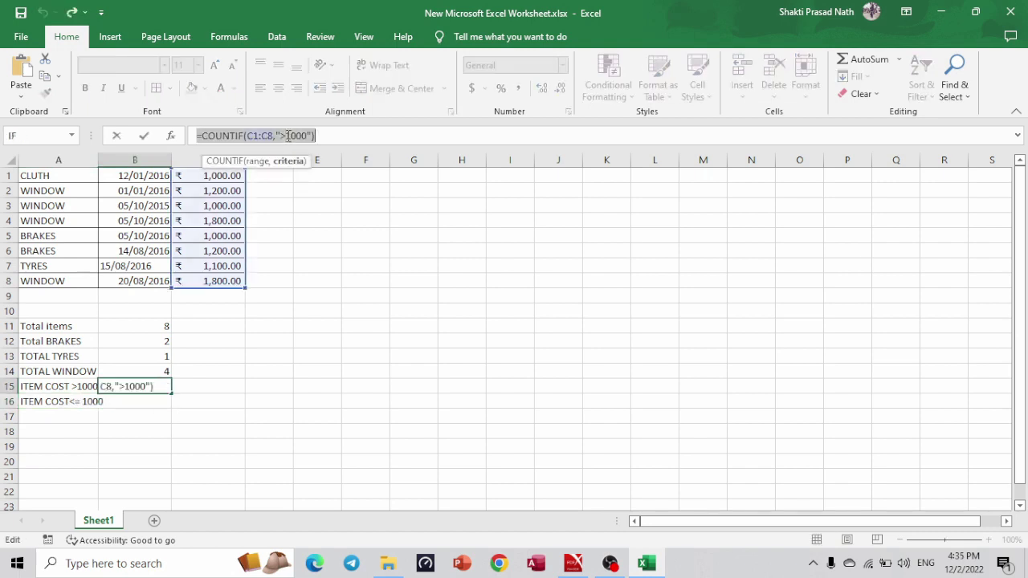
{"action": "key", "text": "ctrl+c"}
{"action": "key", "text": "Return"}
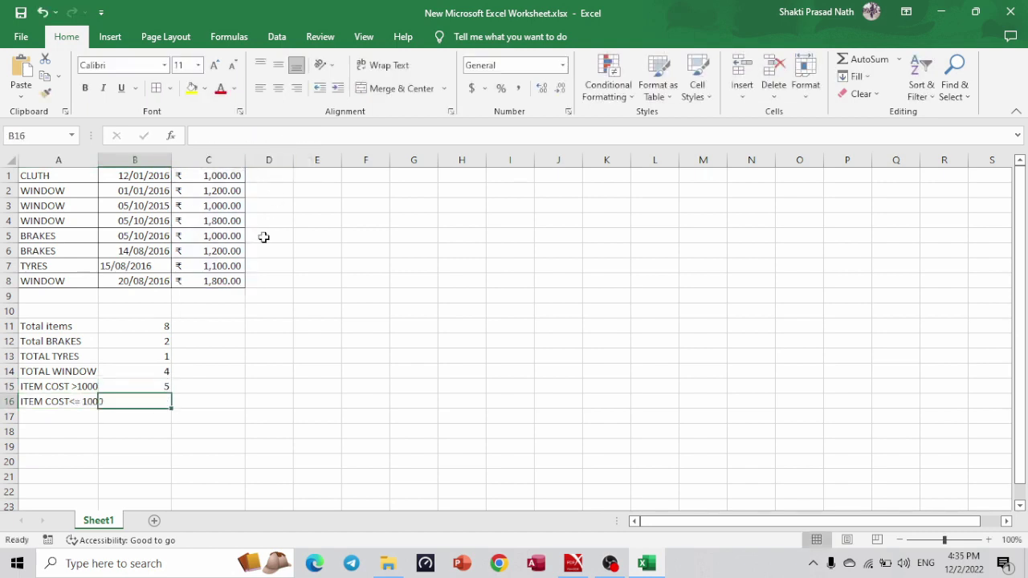
{"action": "key", "text": "ctrl+v"}
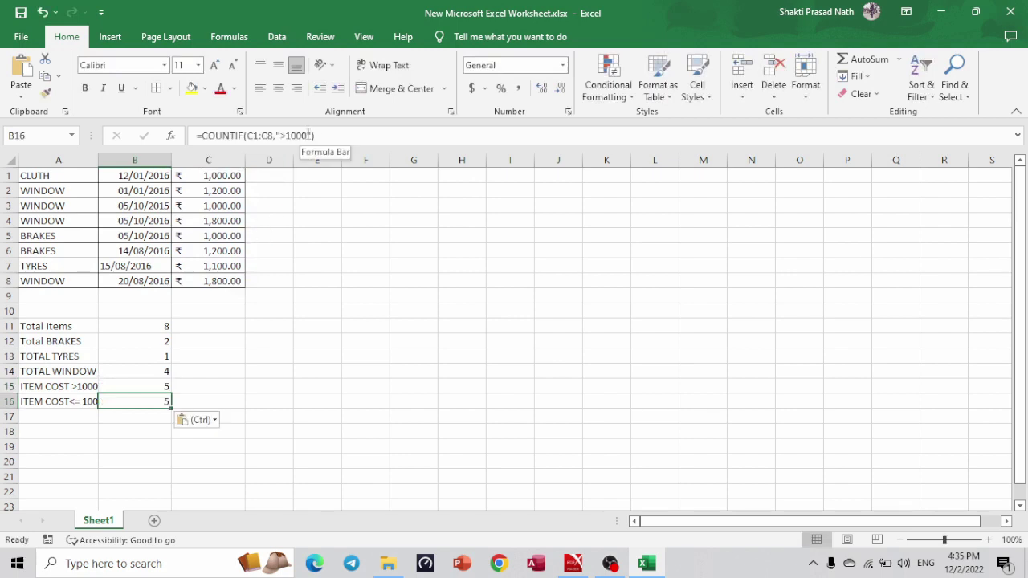
{"action": "left_click", "coordinate": [307, 135]}
{"action": "key", "text": "BackSpace"}
{"action": "key", "text": "BackSpace"}
{"action": "key", "text": "BackSpace"}
{"action": "key", "text": "BackSpace"}
{"action": "key", "text": "BackSpace"}
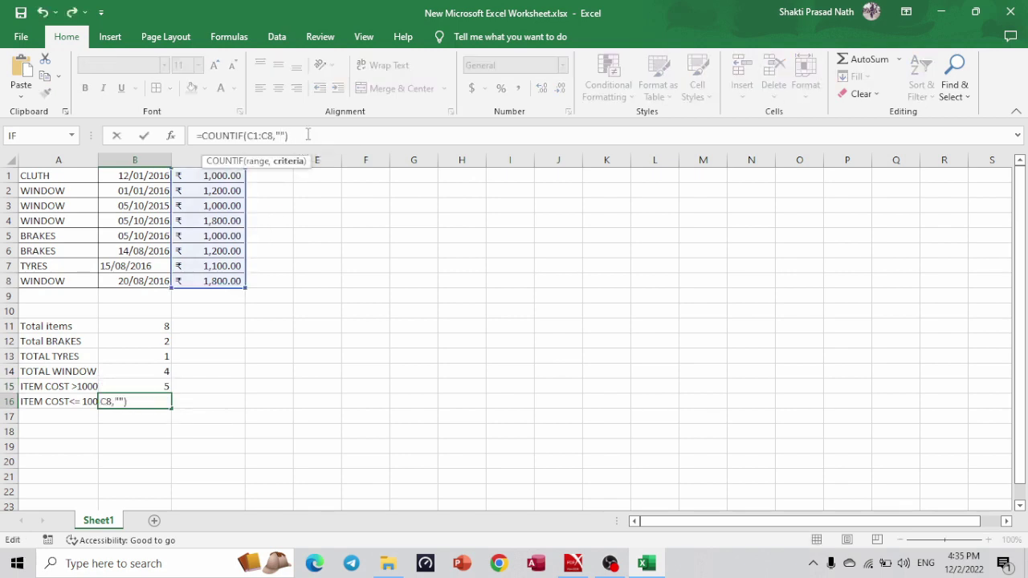
{"action": "type", "text": ","}
{"action": "key", "text": "BackSpace"}
{"action": "type", "text": "<=1000"}
{"action": "key", "text": "Return"}
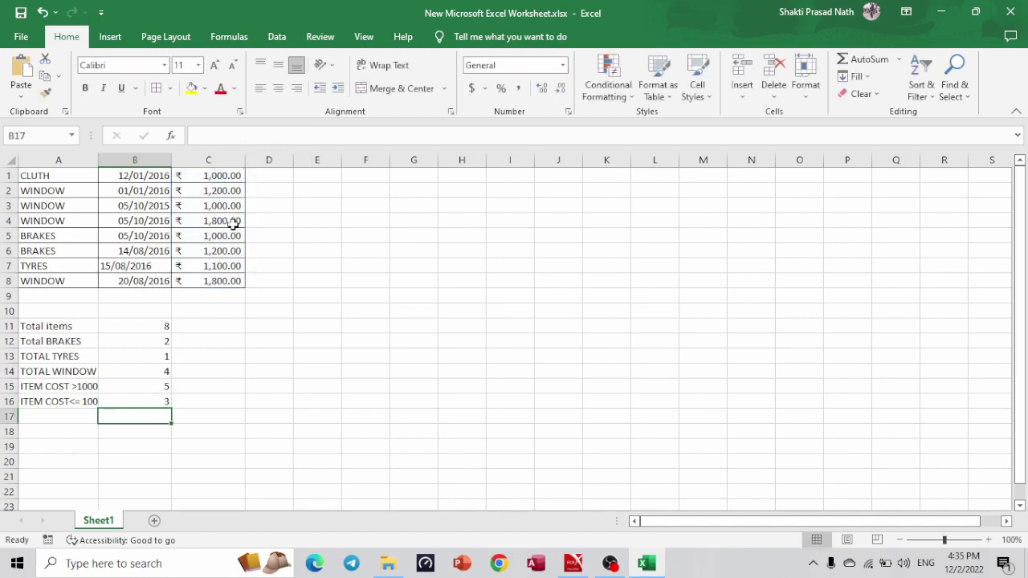
{"action": "key", "text": "alt+Tab"}
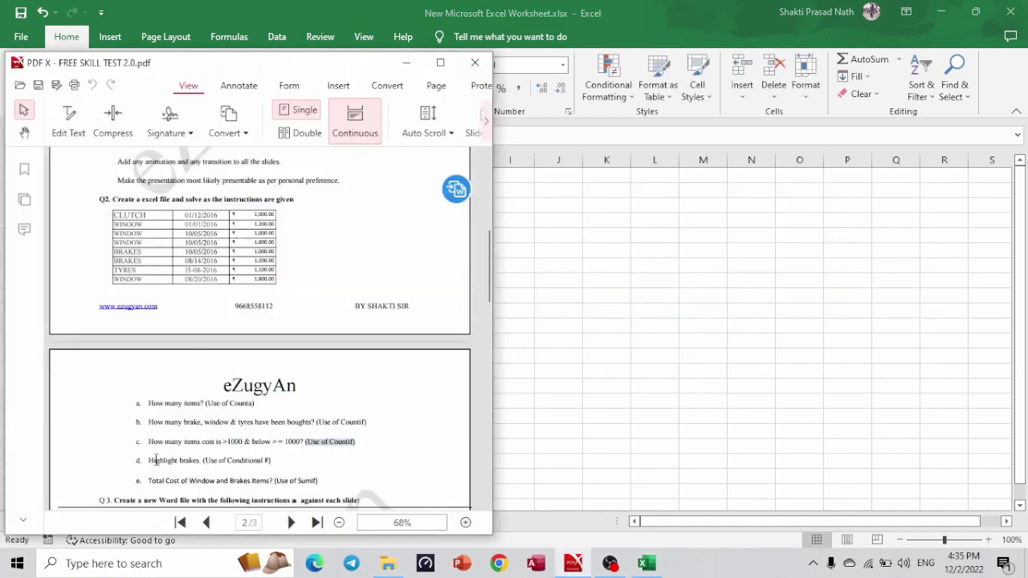
Highlight cells in A1:A8 containing BRAKES with Light Red Fill and Dark Red Text.
{"action": "left_click_drag", "start_coordinate": [149, 461], "coordinate": [198, 465]}
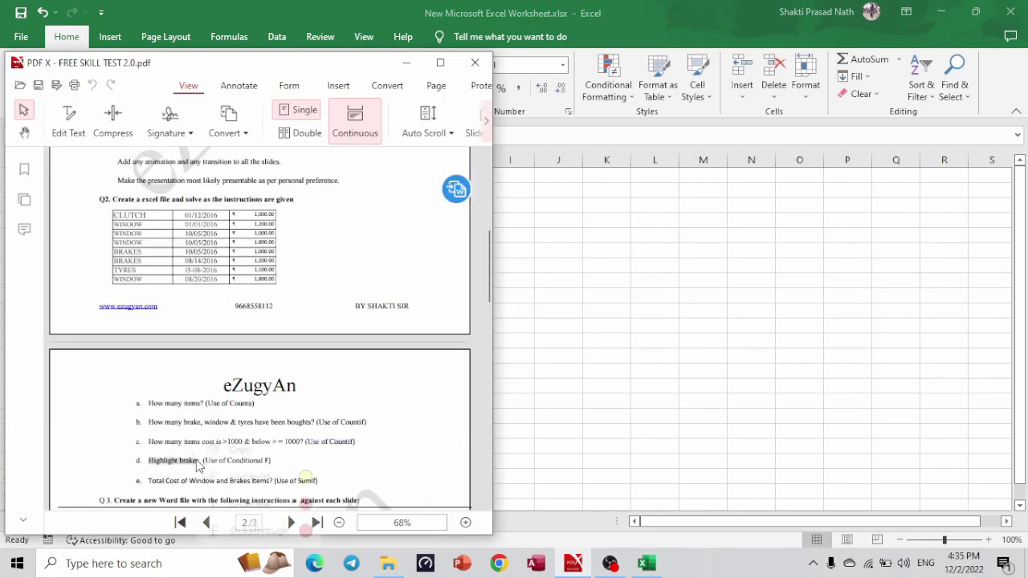
{"action": "key", "text": "alt+Tab"}
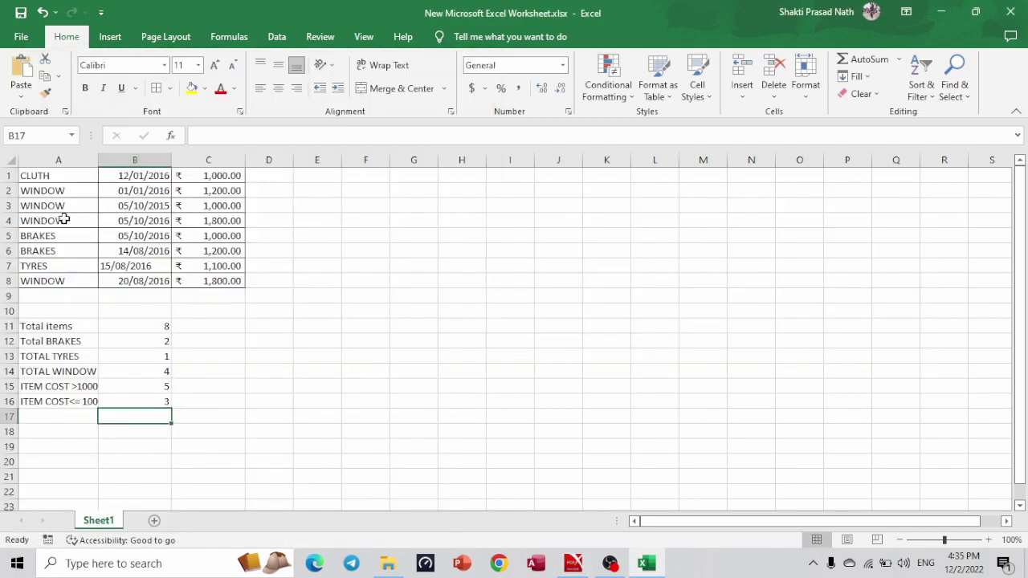
{"action": "left_click_drag", "start_coordinate": [42, 173], "coordinate": [50, 280]}
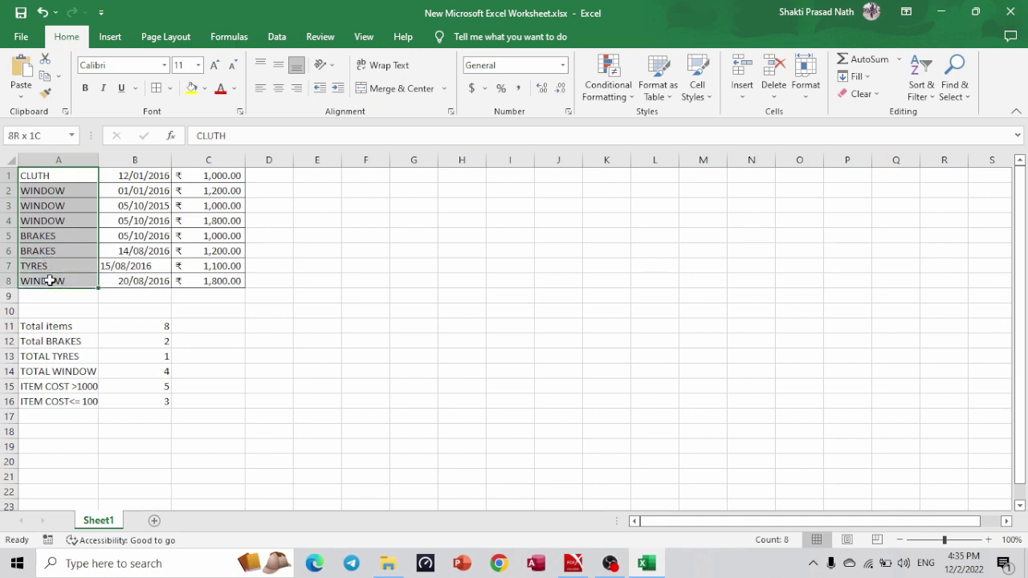
{"action": "left_click", "coordinate": [632, 95]}
{"action": "mouse_move", "coordinate": [643, 122]}
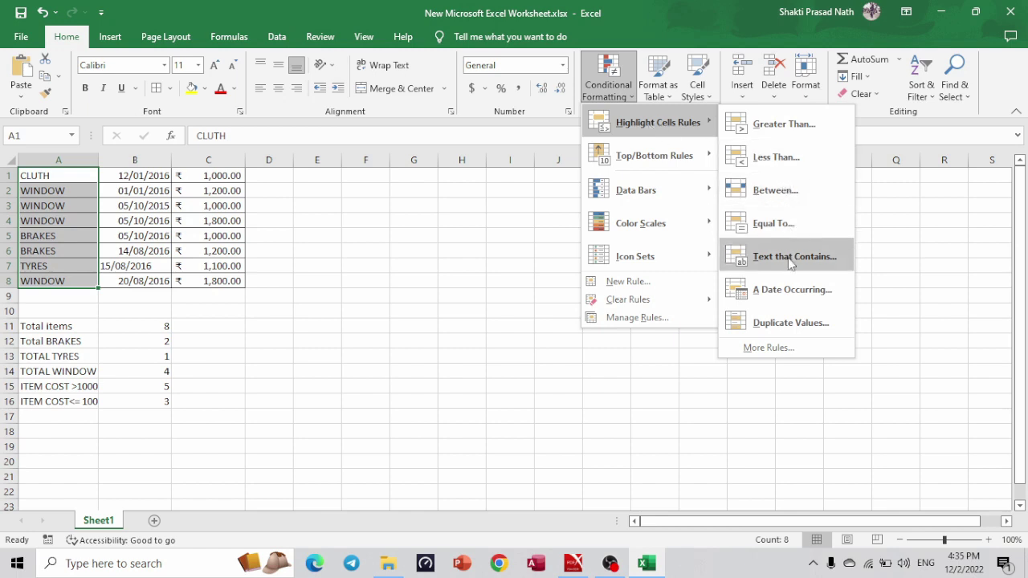
{"action": "left_click", "coordinate": [791, 257]}
{"action": "type", "text": "B"}
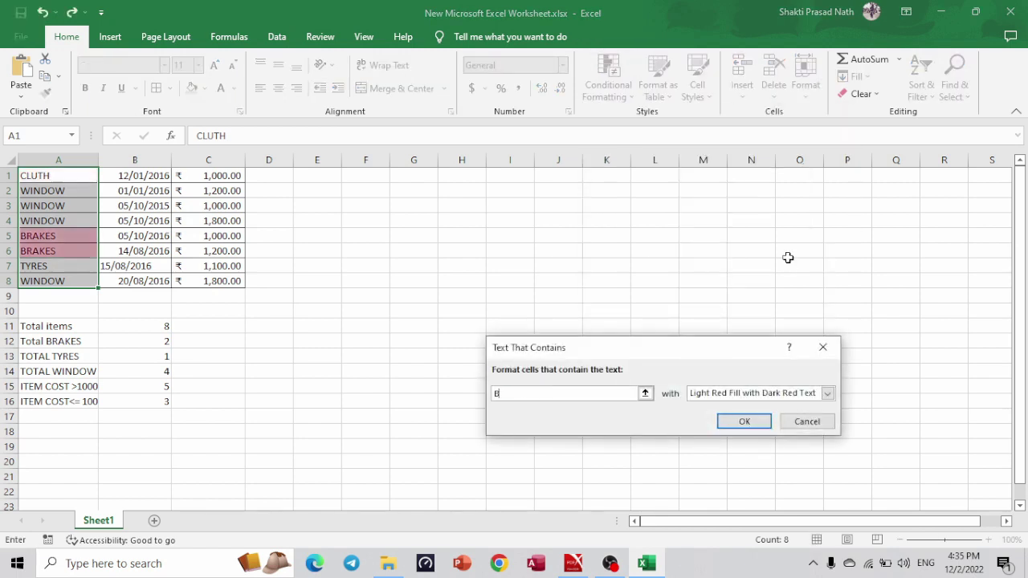
{"action": "type", "text": "RAKES"}
{"action": "left_click", "coordinate": [829, 395]}
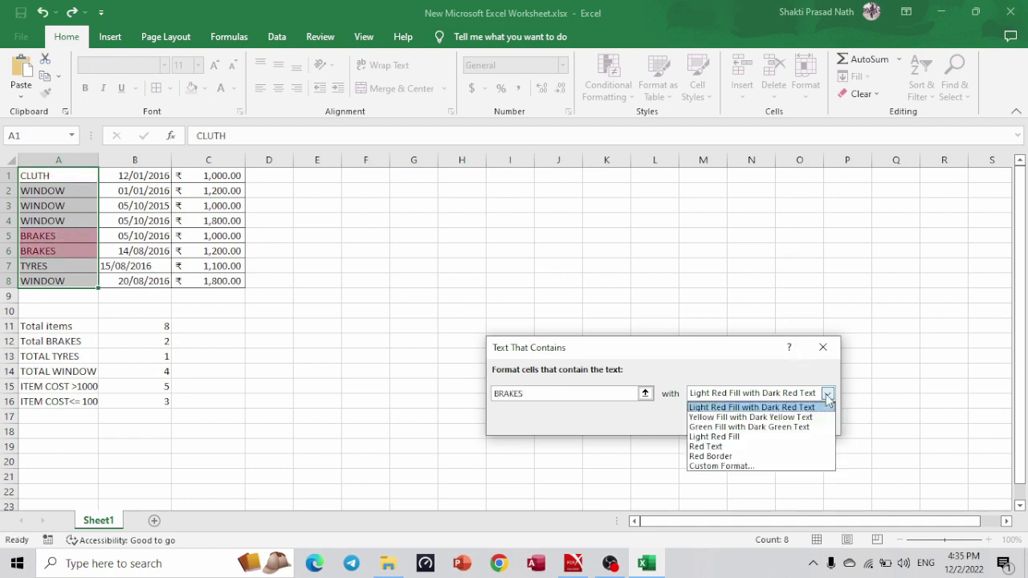
{"action": "left_click", "coordinate": [691, 354]}
{"action": "left_click", "coordinate": [738, 423]}
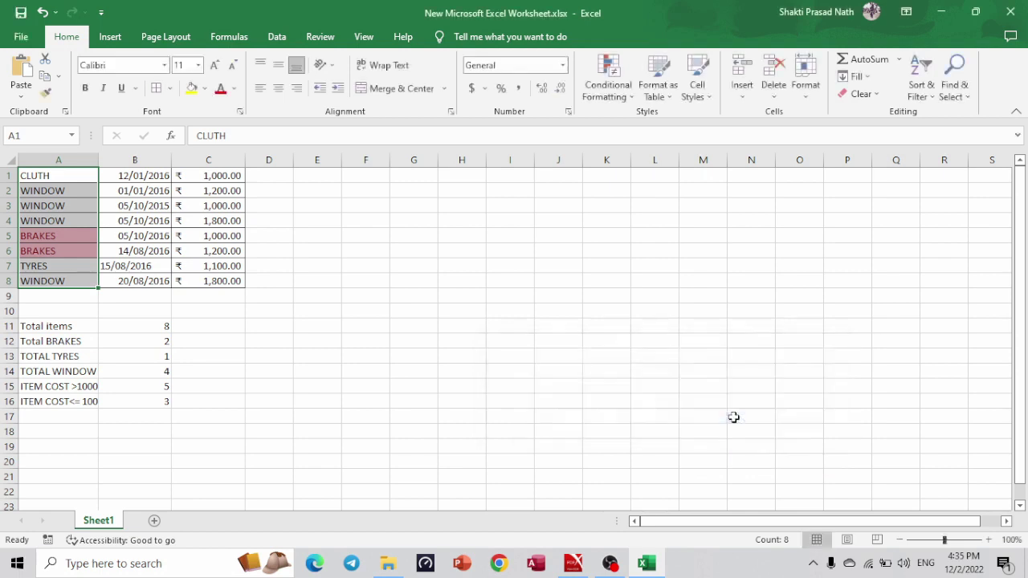
{"action": "left_click", "coordinate": [318, 338]}
Read the PDF question on total cost of Window and Brakes, then select cell A17.
{"action": "key", "text": "alt+Tab"}
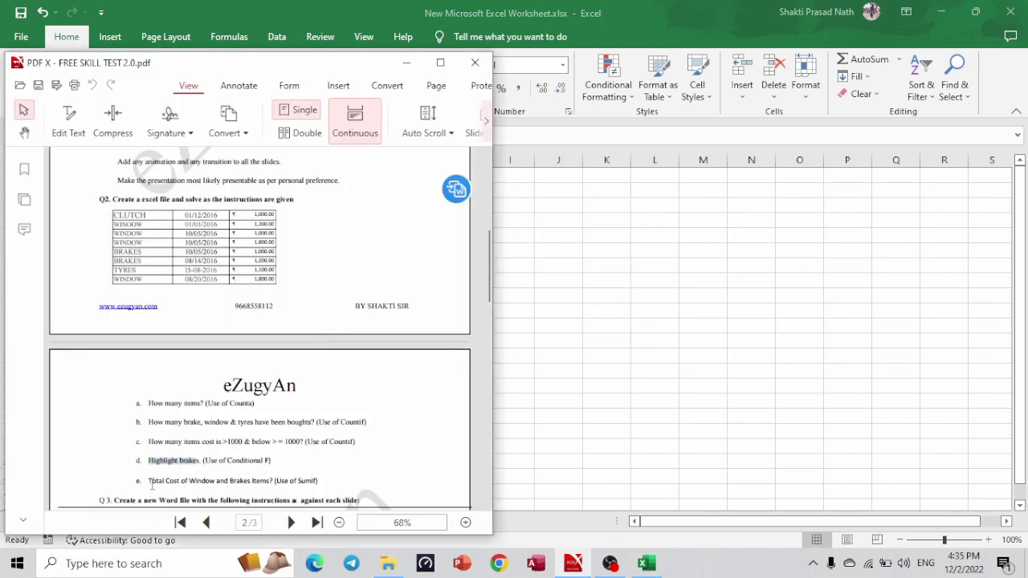
{"action": "left_click_drag", "start_coordinate": [148, 480], "coordinate": [274, 483]}
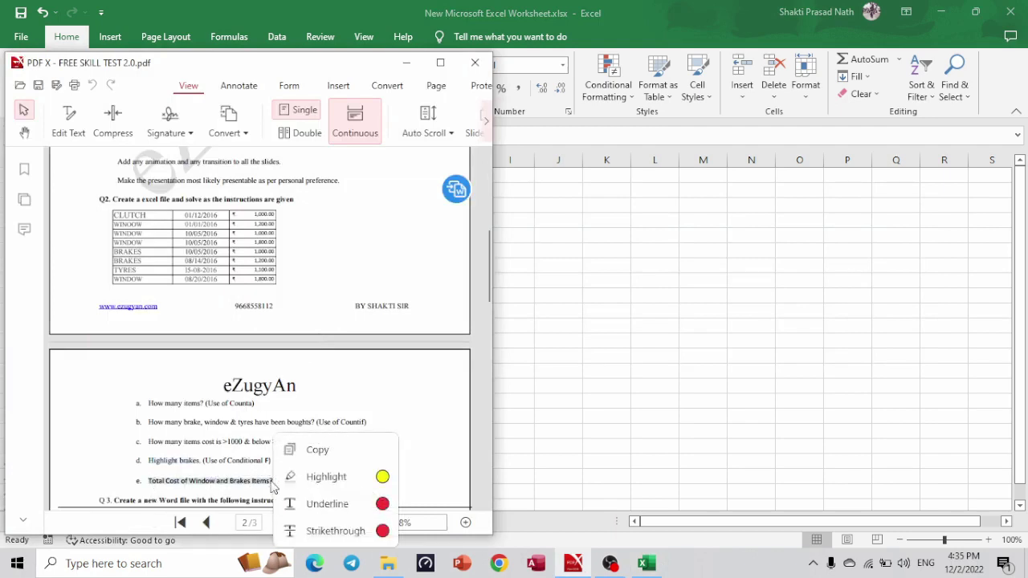
{"action": "left_click", "coordinate": [274, 485]}
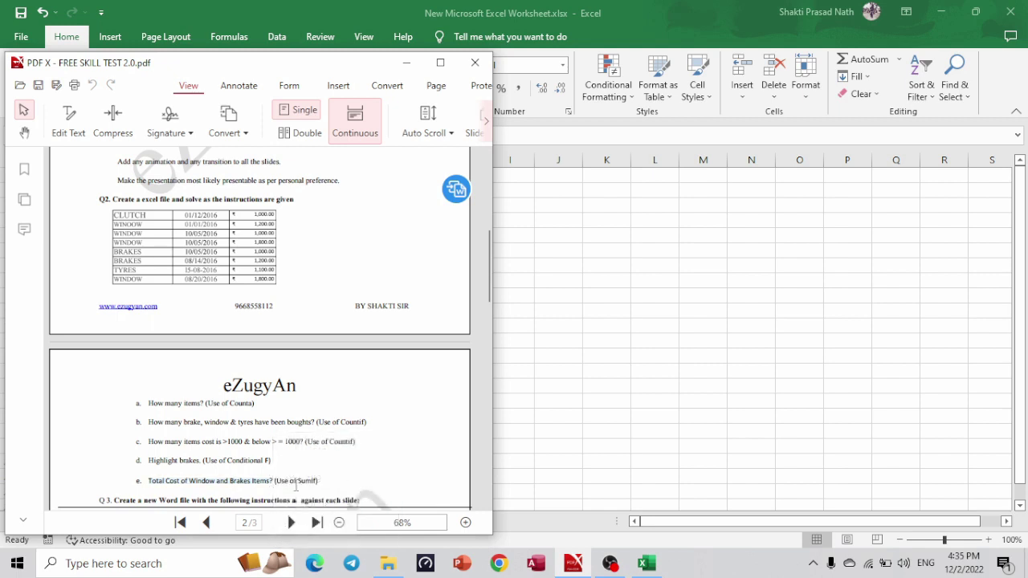
{"action": "key", "text": "alt+Tab"}
{"action": "left_click", "coordinate": [67, 418]}
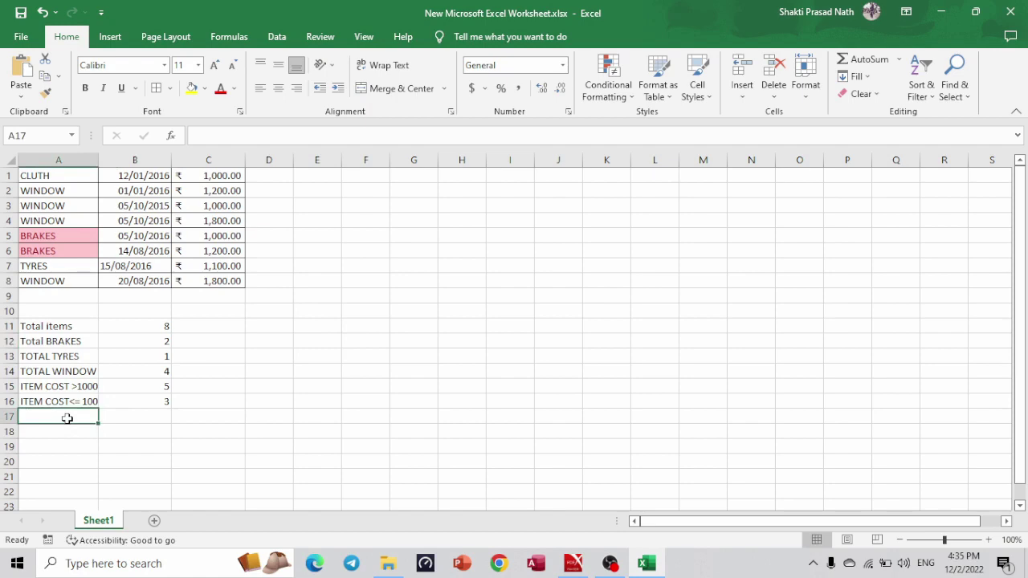
Label A17 'TOTAL COST OF WINDOWS' and widen column A to fit it.
{"action": "key", "text": "alt+Tab"}
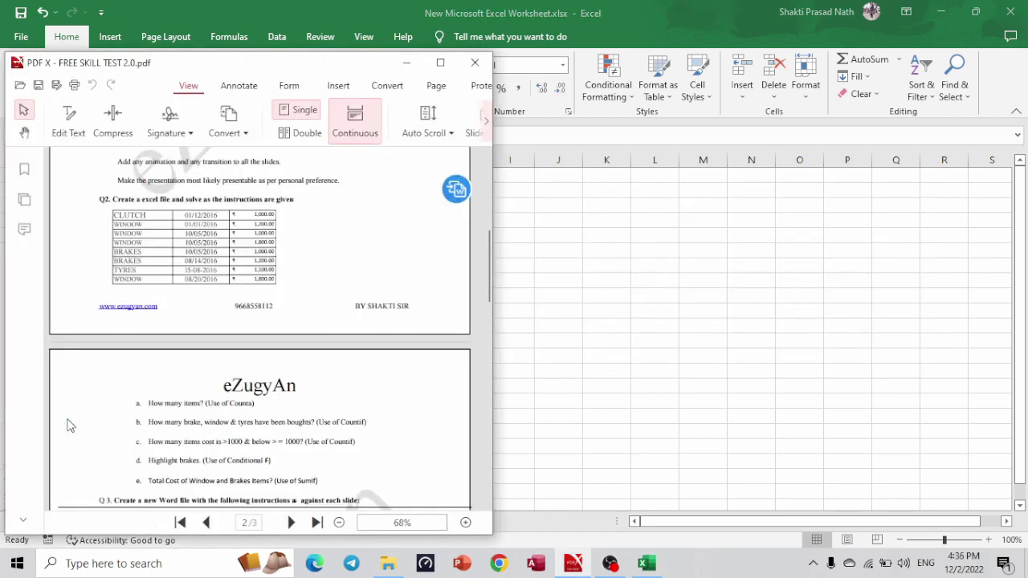
{"action": "key", "text": "alt+Tab"}
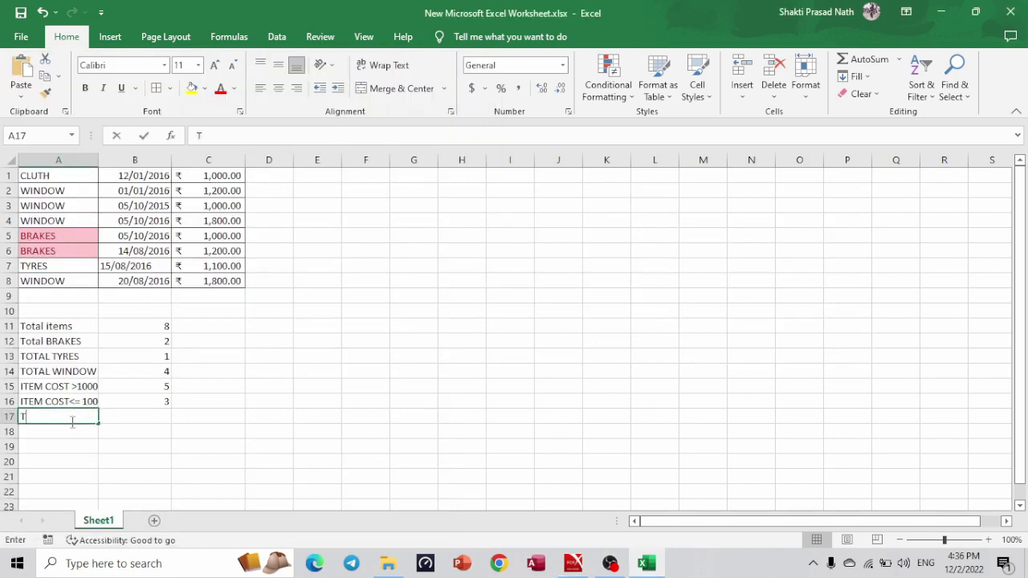
{"action": "type", "text": "TOTAL COST OF WINDOWSS"}
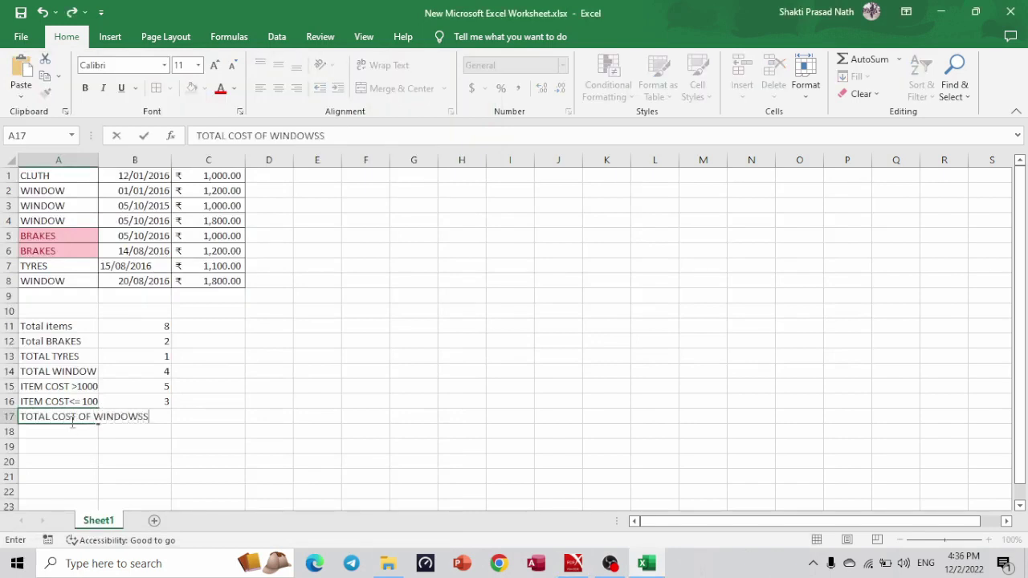
{"action": "key", "text": "BackSpace"}
{"action": "left_click", "coordinate": [99, 160]}
{"action": "left_click_drag", "start_coordinate": [98, 160], "coordinate": [135, 160]}
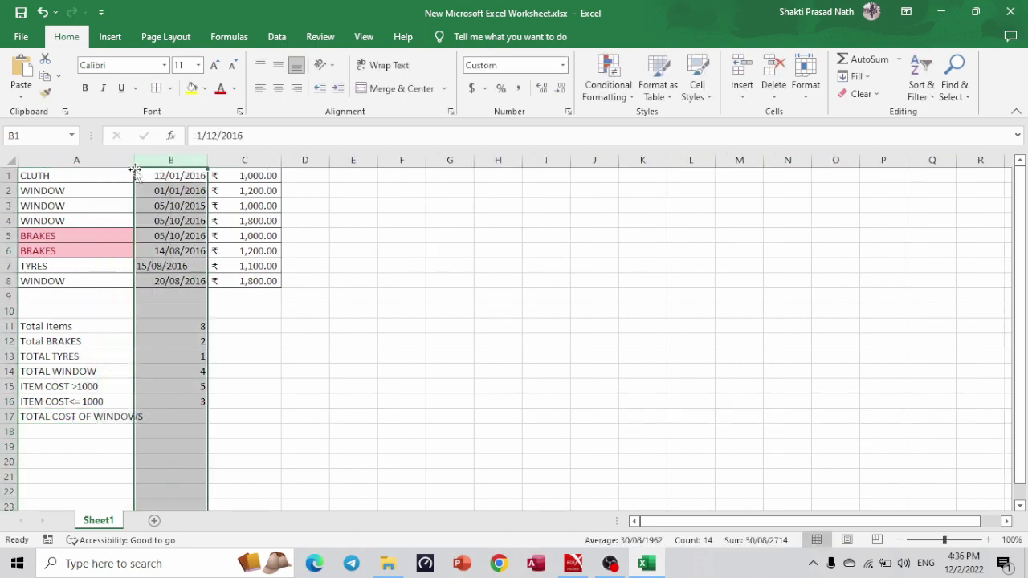
Enter =SUMIF(A1:A8,"WINDOW",C1:C8) in B17, totalling 5800.
{"action": "left_click", "coordinate": [165, 416]}
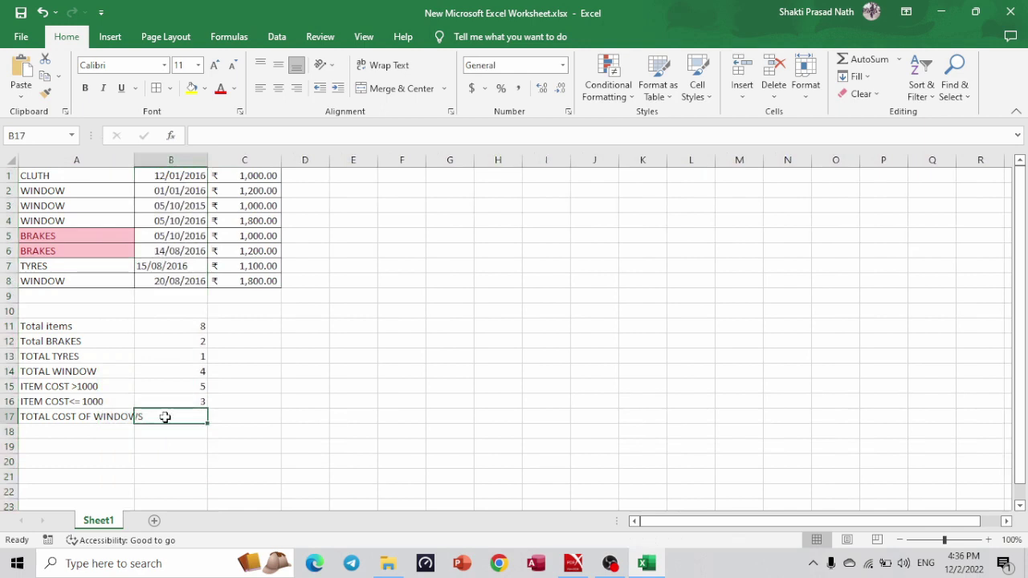
{"action": "type", "text": "="}
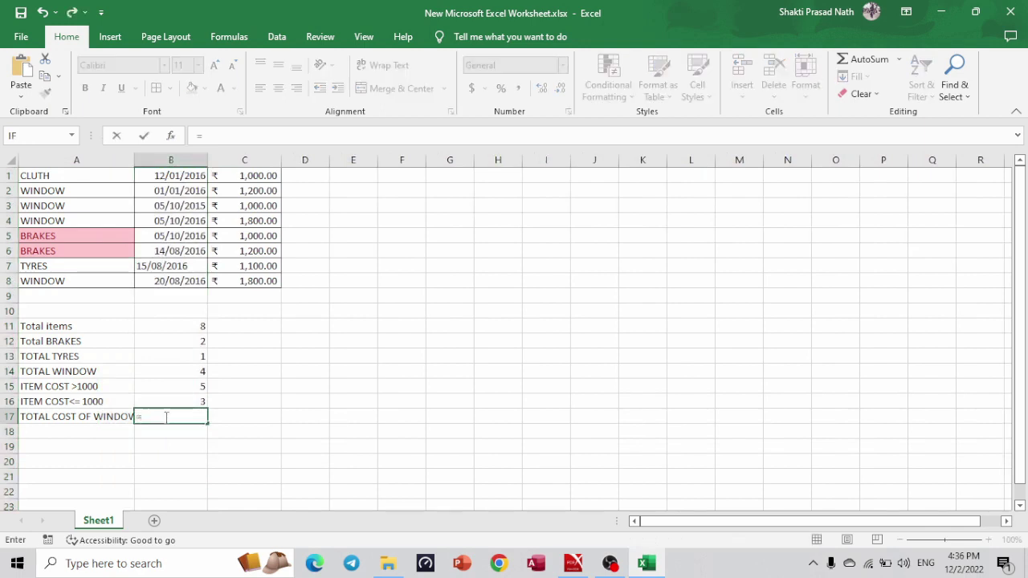
{"action": "type", "text": "sumif"}
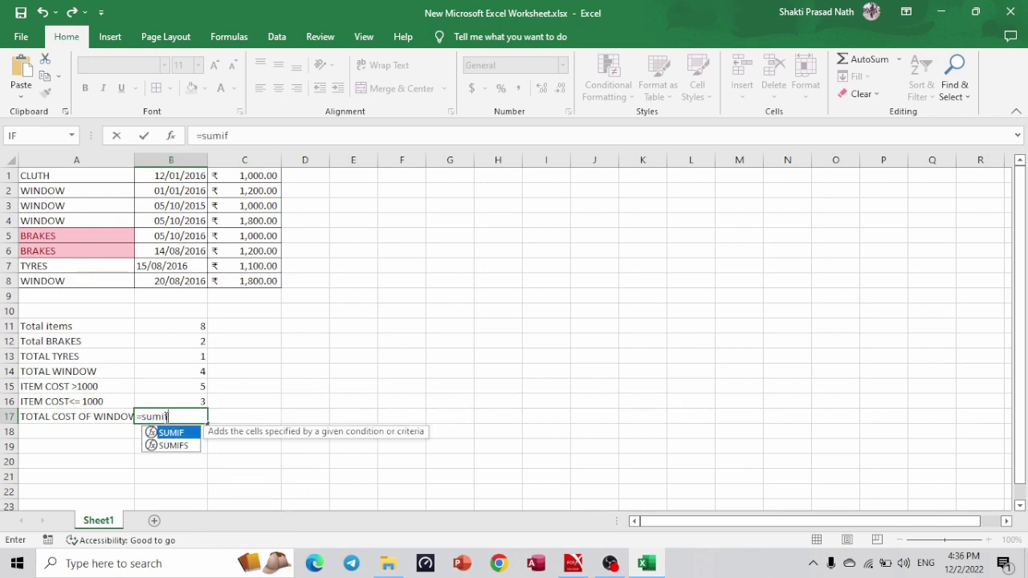
{"action": "type", "text": "("}
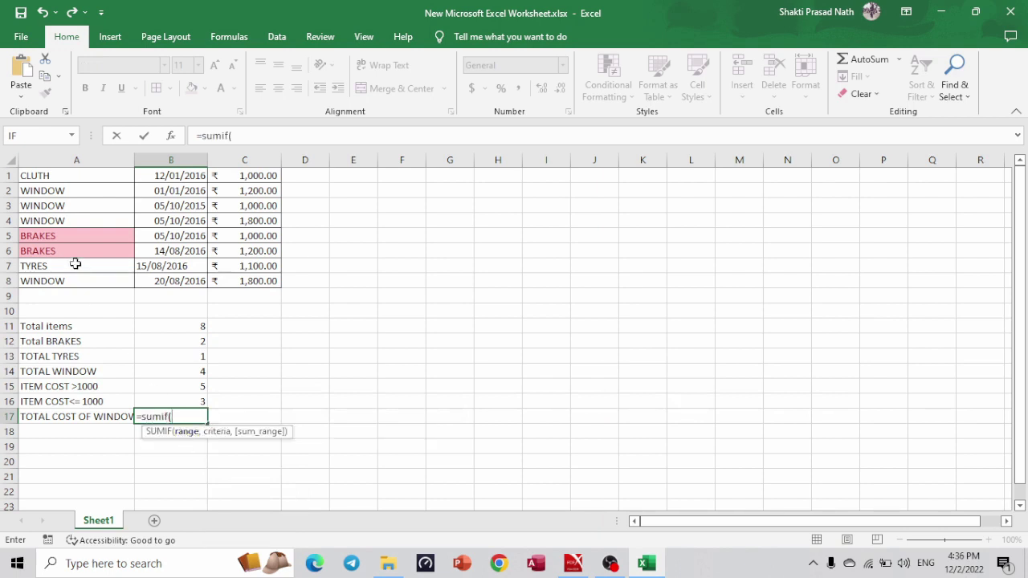
{"action": "left_click_drag", "start_coordinate": [58, 175], "coordinate": [60, 278]}
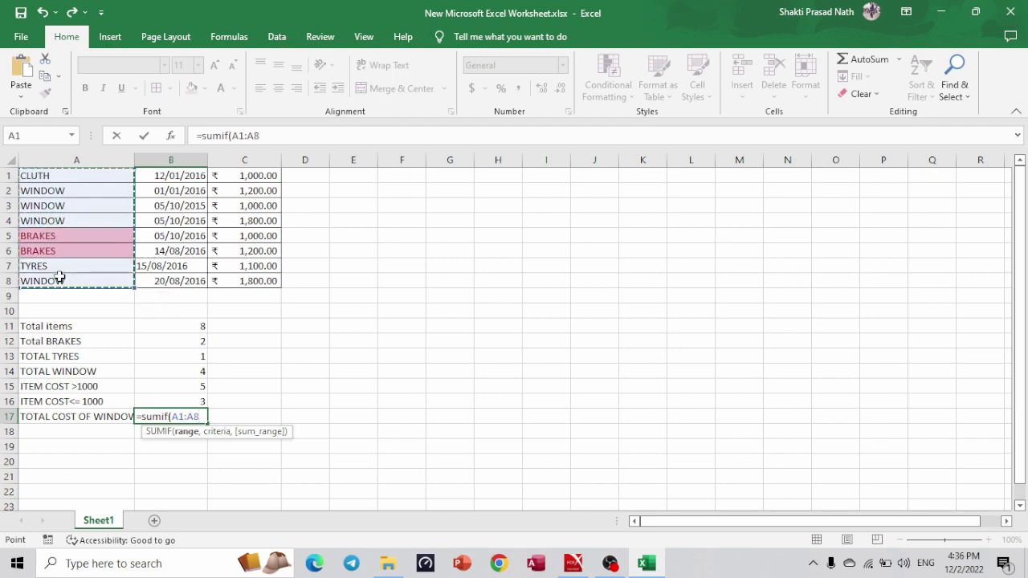
{"action": "type", "text": ","}
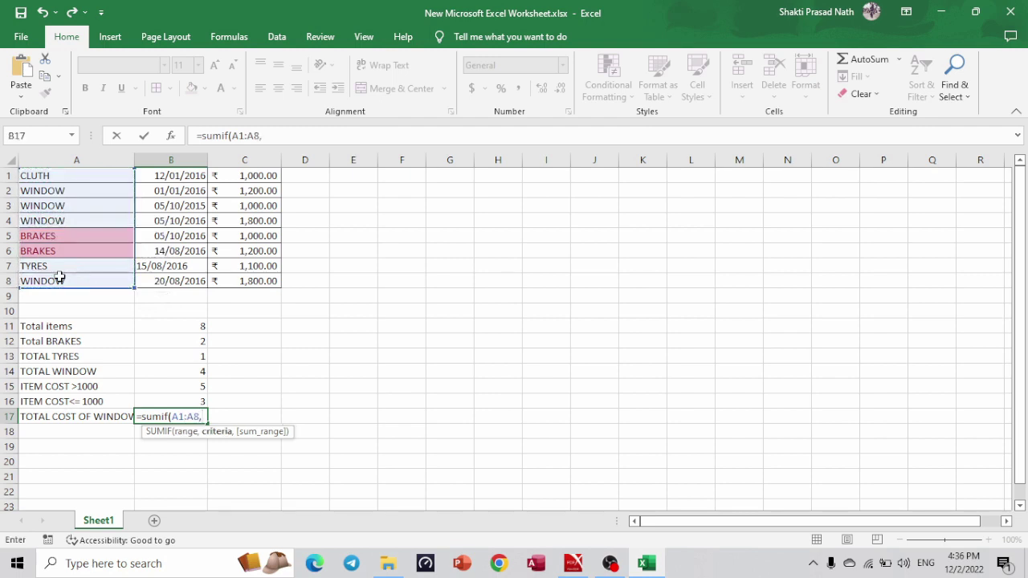
{"action": "type", "text": "\"WINDOW"}
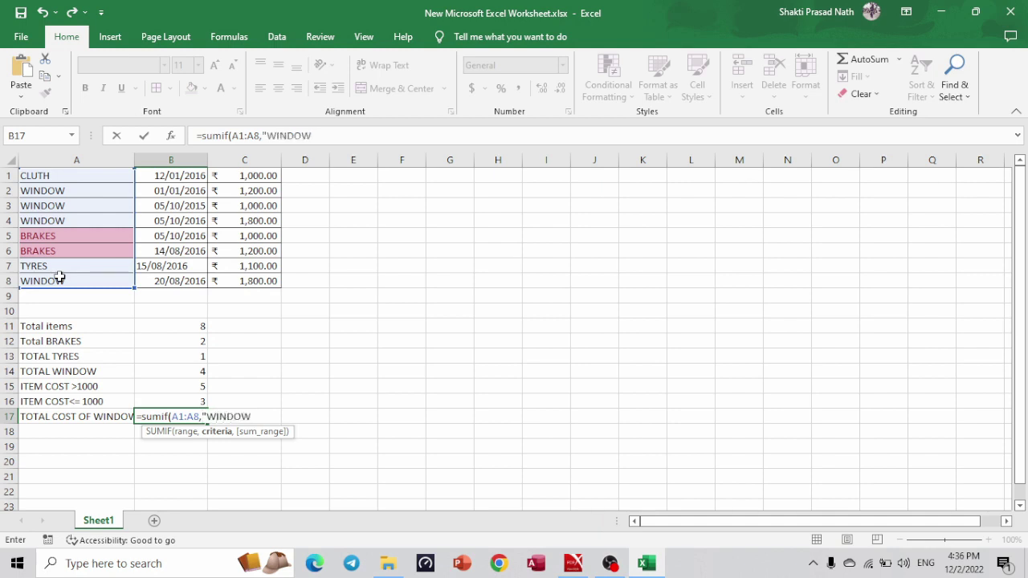
{"action": "type", "text": "\""}
{"action": "type", "text": ","}
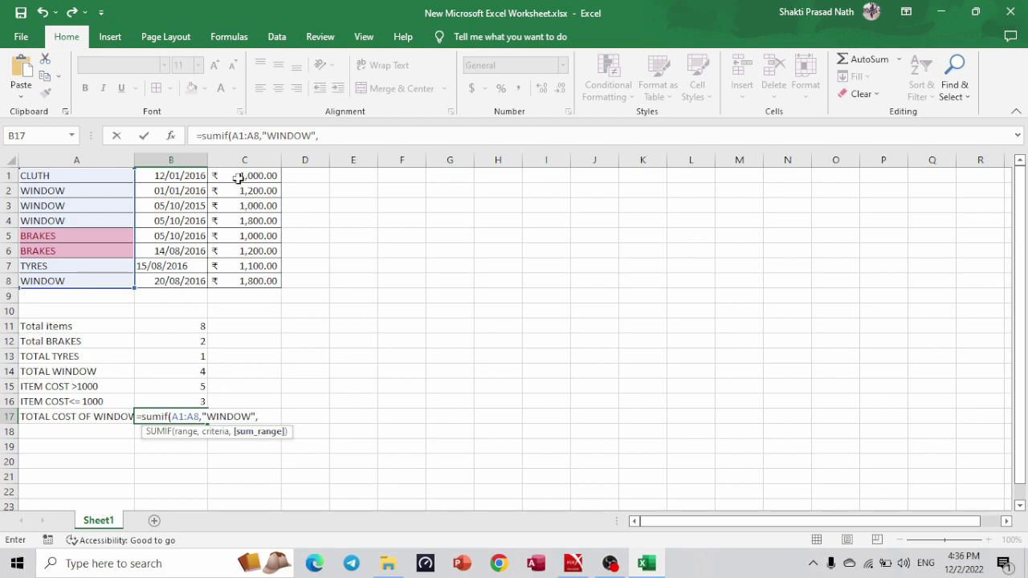
{"action": "left_click_drag", "start_coordinate": [238, 175], "coordinate": [239, 282]}
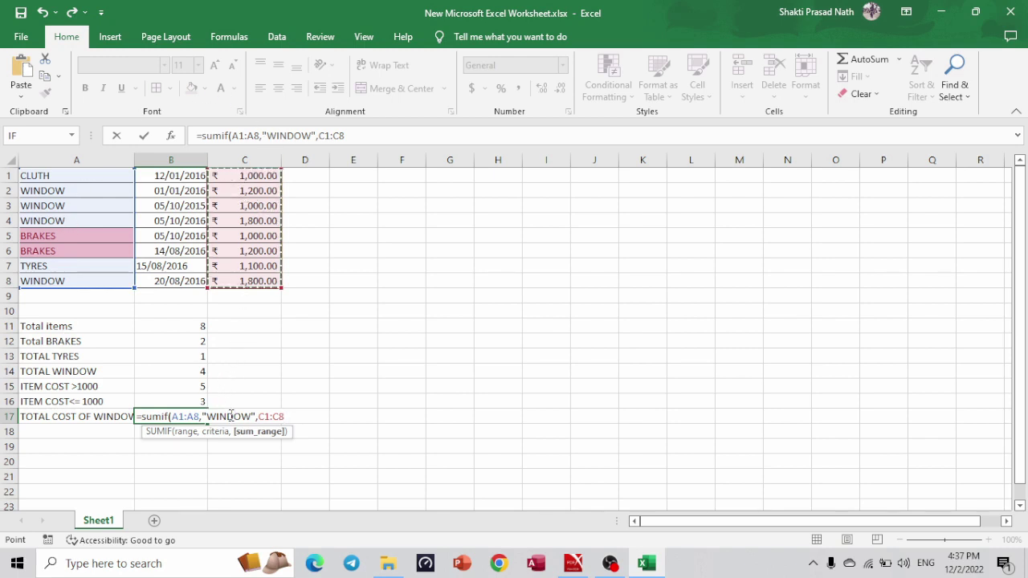
{"action": "type", "text": ")"}
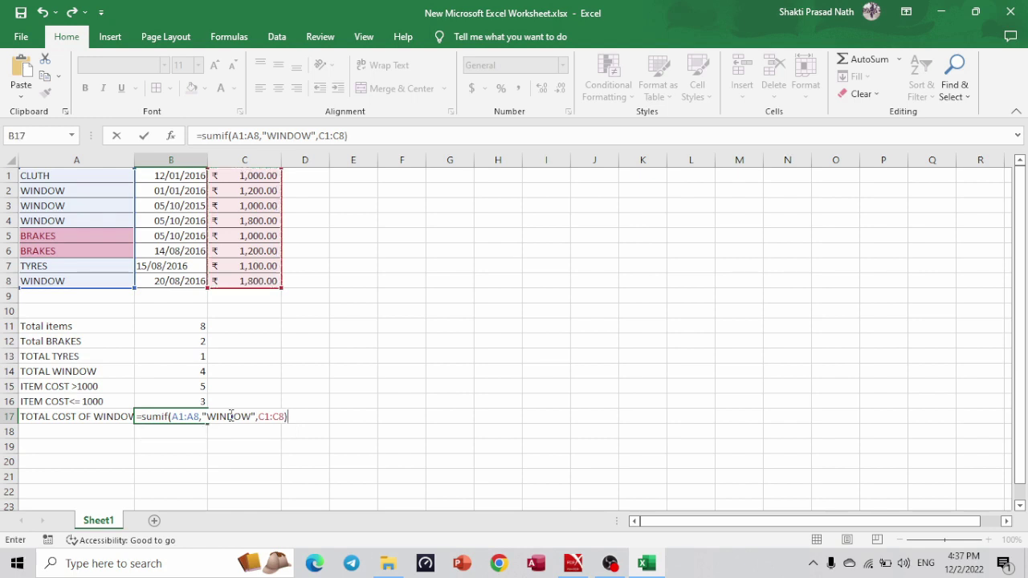
{"action": "key", "text": "Return"}
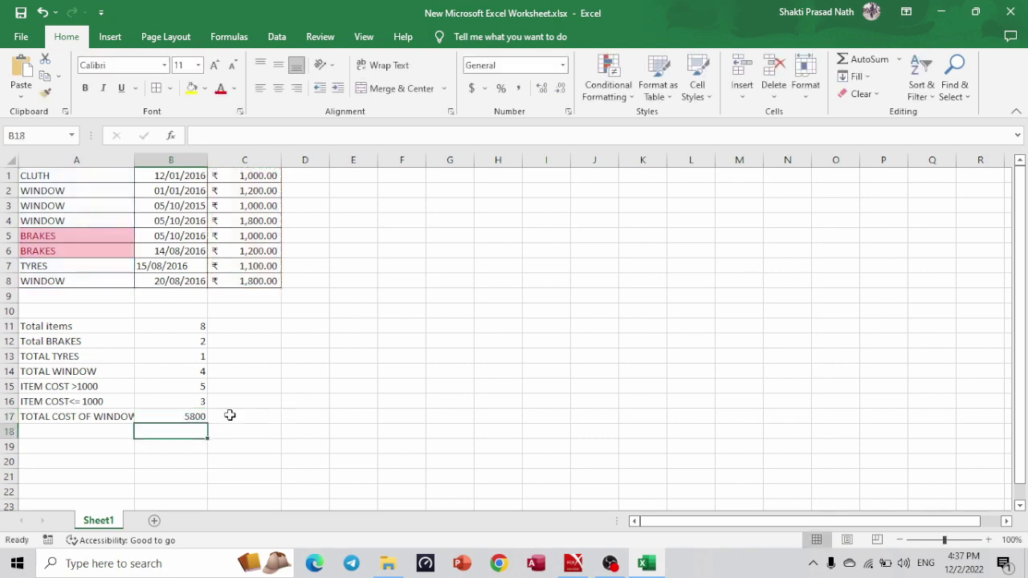
Copy the A17 label into A18 and delete the word WINDOWS.
{"action": "left_click", "coordinate": [104, 421]}
{"action": "key", "text": "ctrl+a"}
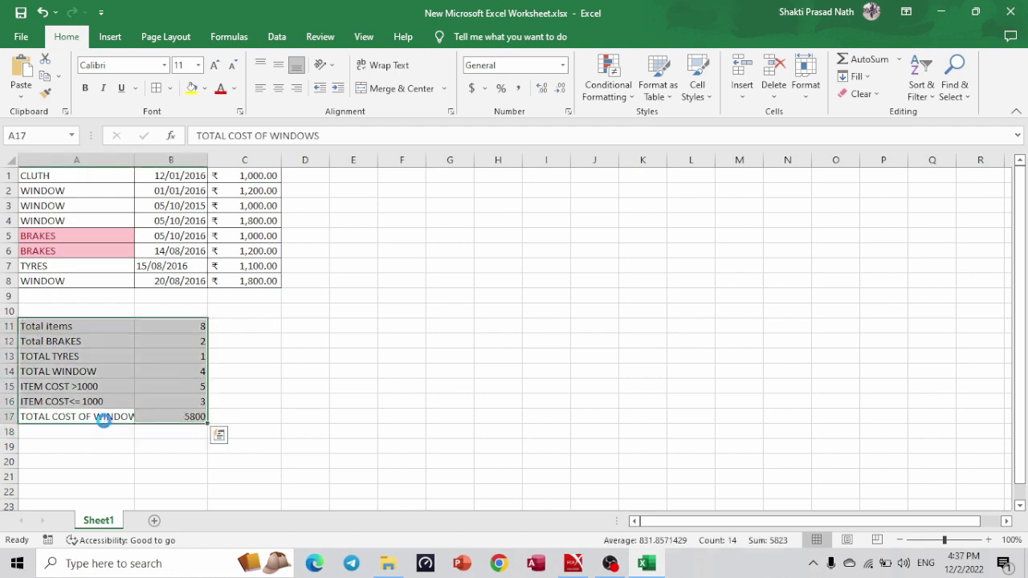
{"action": "key", "text": "ctrl+c"}
{"action": "key", "text": "ctrl+z"}
{"action": "double_click", "coordinate": [104, 421]}
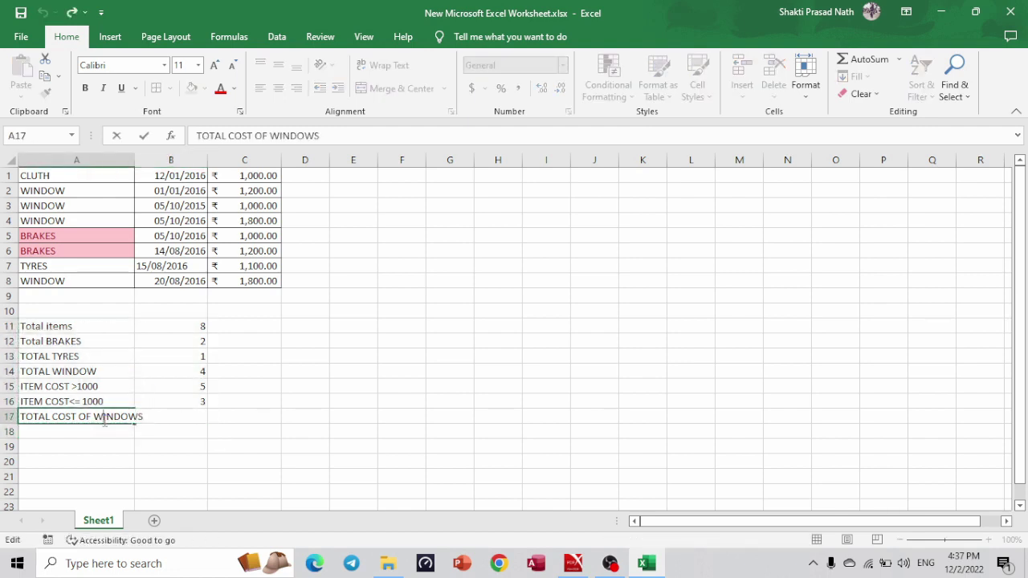
{"action": "key", "text": "ctrl+a"}
{"action": "key", "text": "ctrl+c"}
{"action": "left_click", "coordinate": [100, 432]}
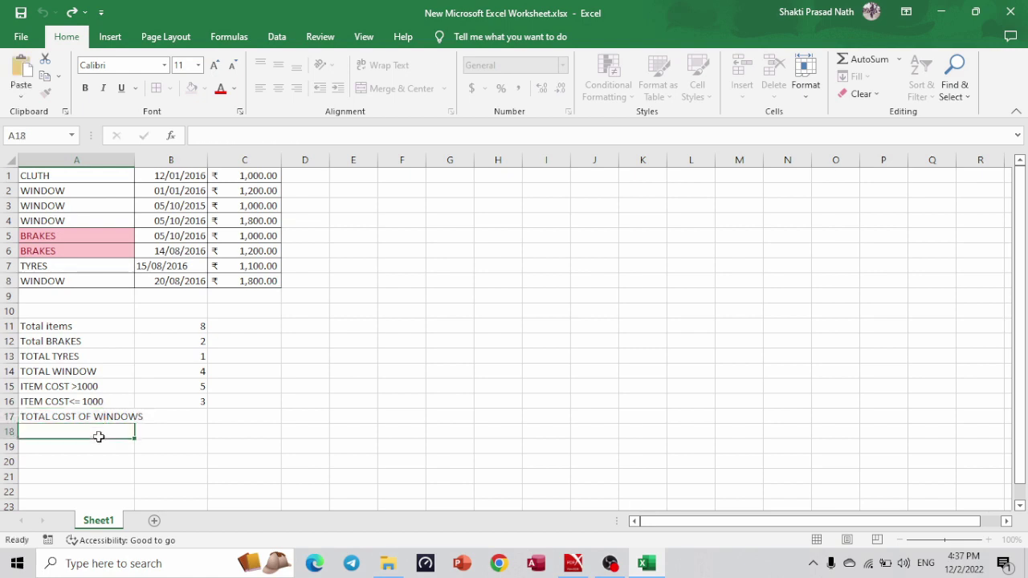
{"action": "key", "text": "ctrl+v"}
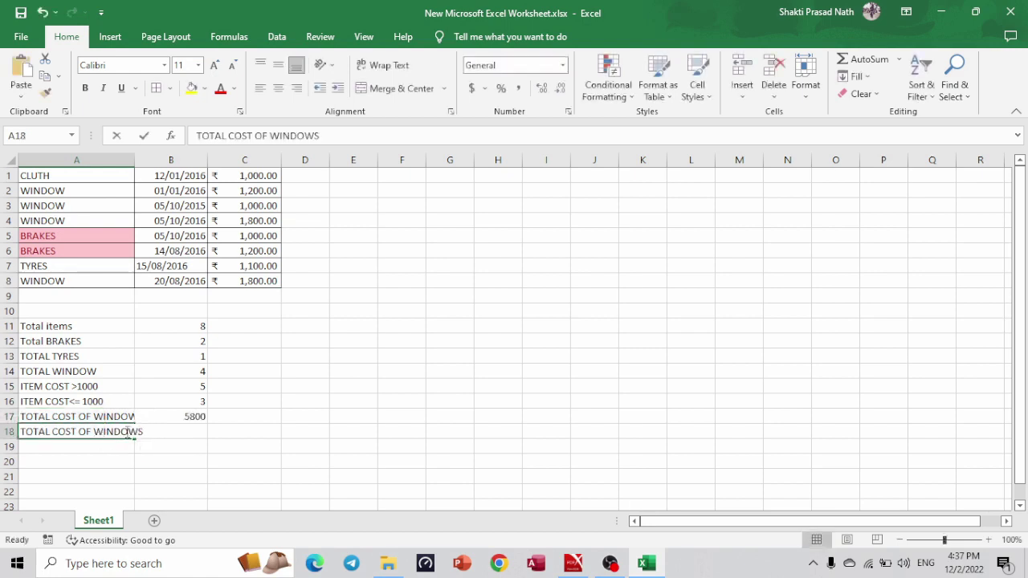
{"action": "double_click", "coordinate": [127, 432]}
{"action": "key", "text": "BackSpace"}
{"action": "key", "text": "BackSpace"}
{"action": "key", "text": "BackSpace"}
{"action": "key", "text": "BackSpace"}
{"action": "key", "text": "BackSpace"}
{"action": "key", "text": "BackSpace"}
{"action": "key", "text": "BackSpace"}
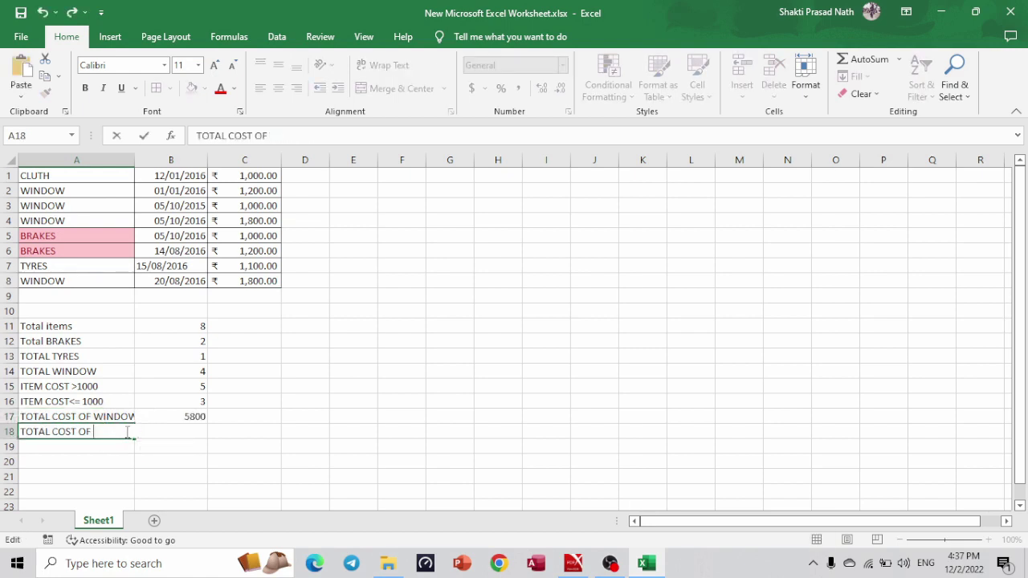
Finish the A18 label as 'TOTAL COST OF BRAKES'.
{"action": "key", "text": "alt+Tab"}
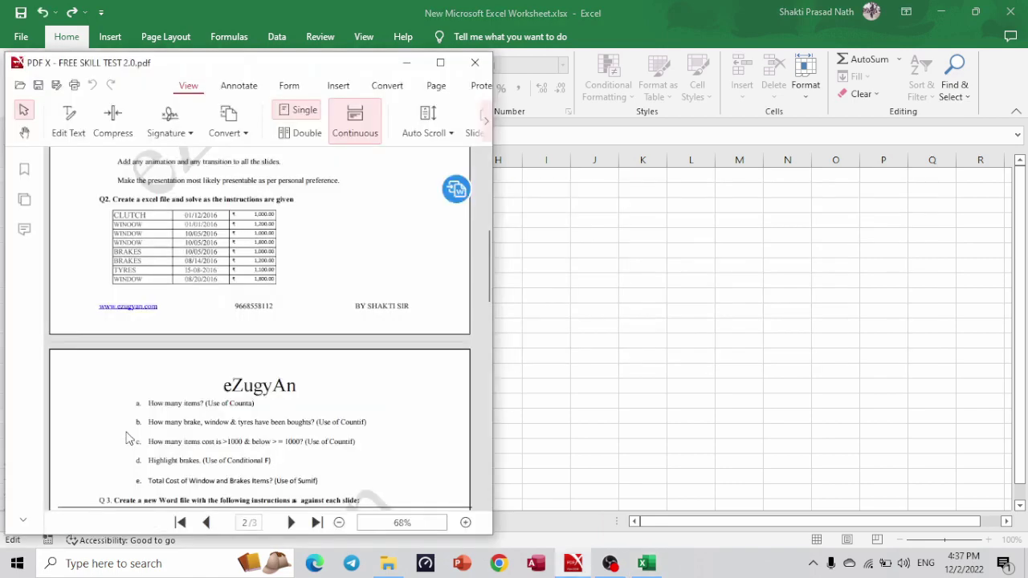
{"action": "key", "text": "alt+Tab"}
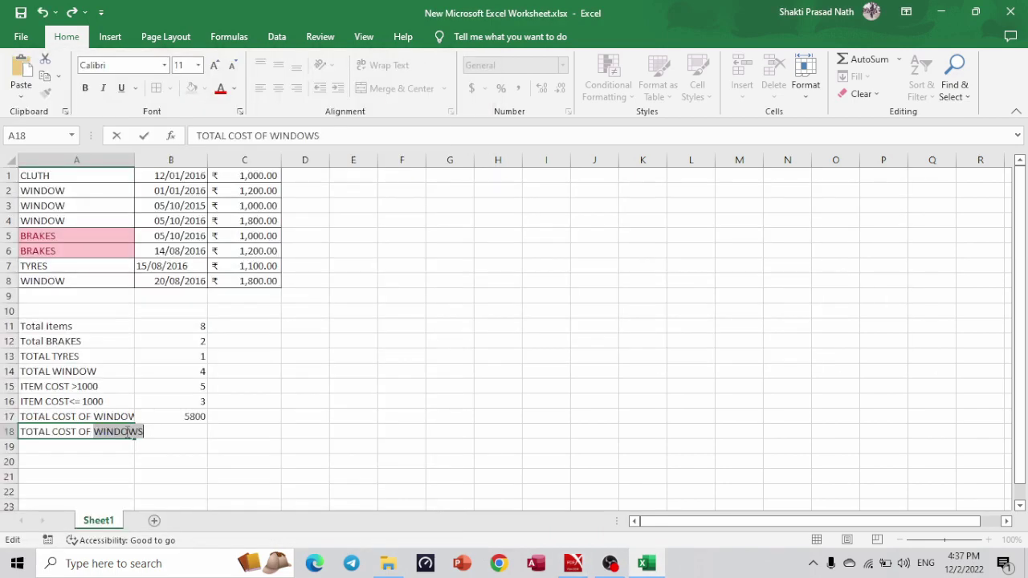
{"action": "type", "text": "BRAKES"}
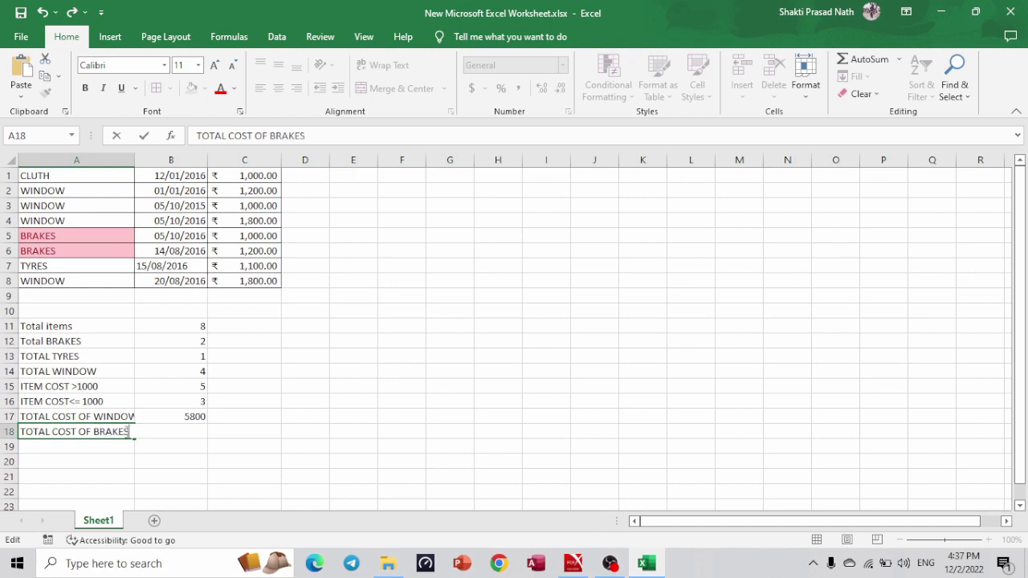
Copy B17's SUMIF into B18 and change its criterion to "BRAKES", giving 2200.
{"action": "left_click", "coordinate": [185, 416]}
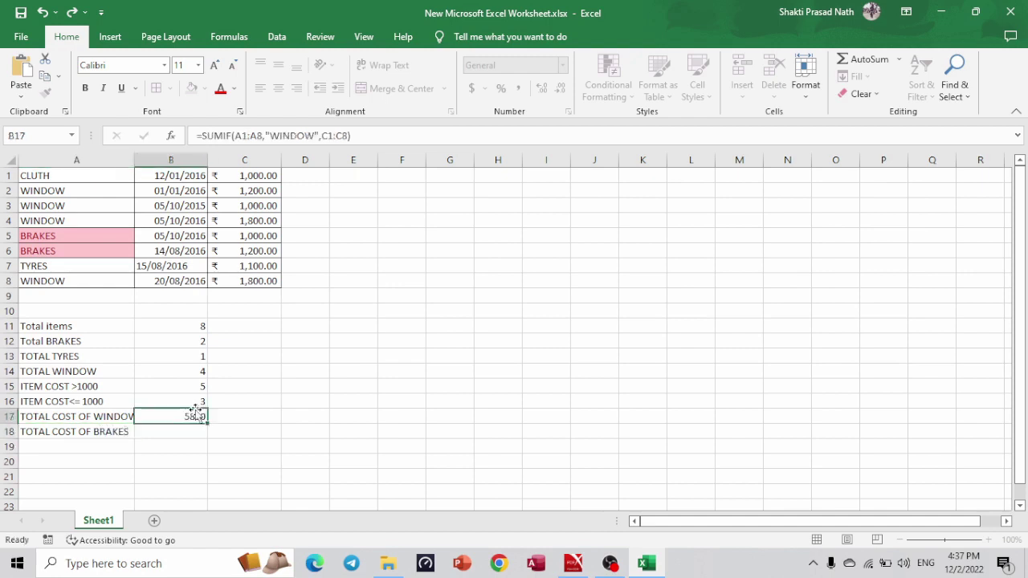
{"action": "left_click", "coordinate": [327, 136]}
{"action": "triple_click", "coordinate": [327, 136]}
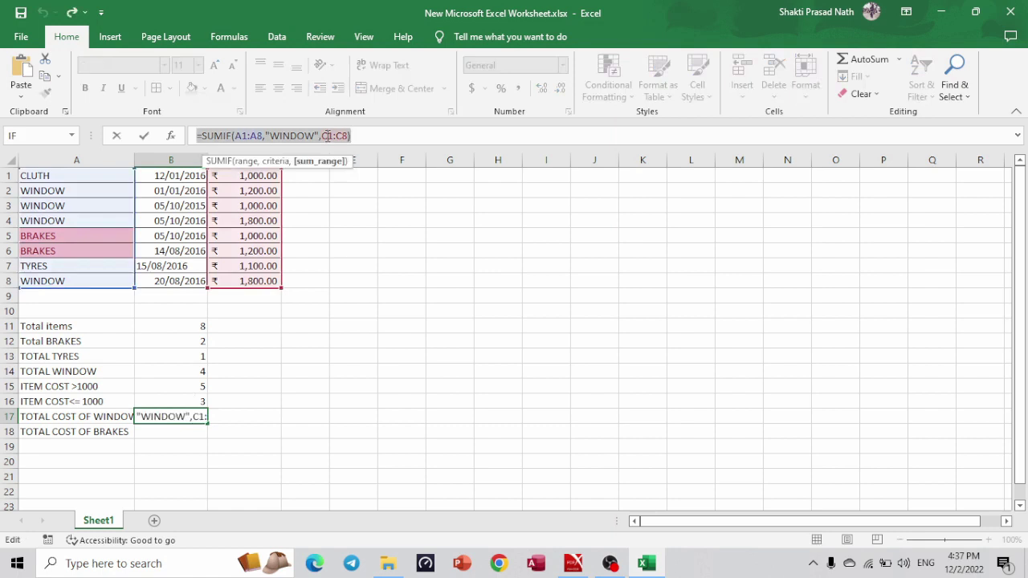
{"action": "key", "text": "Return"}
{"action": "key", "text": "ctrl+v"}
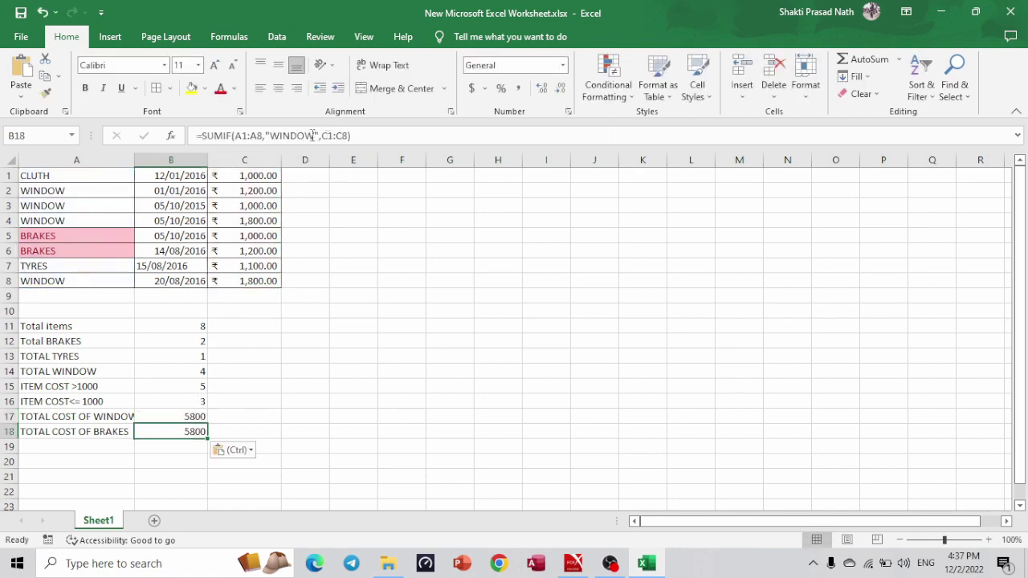
{"action": "left_click", "coordinate": [312, 136]}
{"action": "key", "text": "BackSpace"}
{"action": "key", "text": "BackSpace"}
{"action": "key", "text": "BackSpace"}
{"action": "key", "text": "BackSpace"}
{"action": "key", "text": "BackSpace"}
{"action": "key", "text": "BackSpace"}
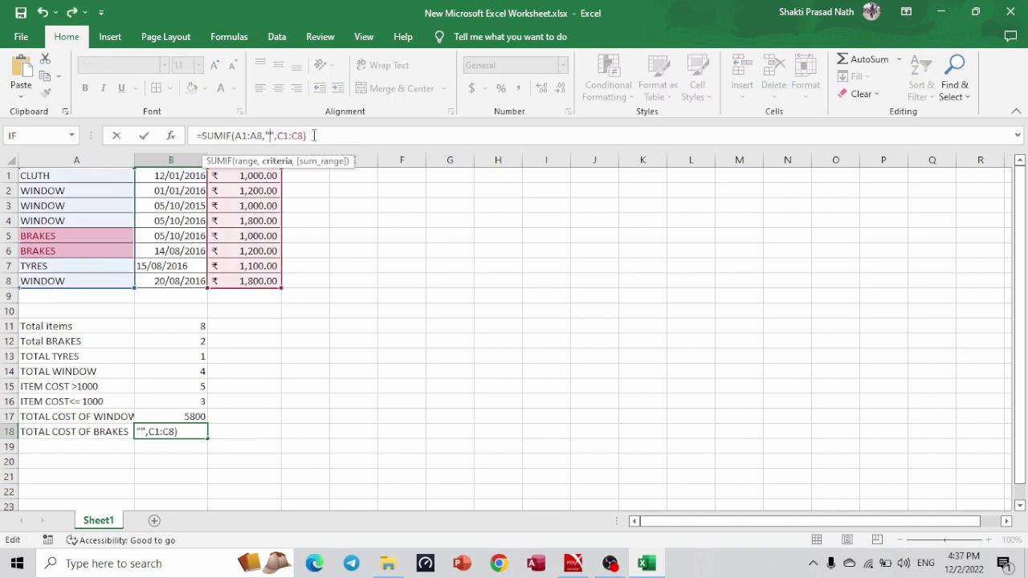
{"action": "type", "text": "BRAKE"}
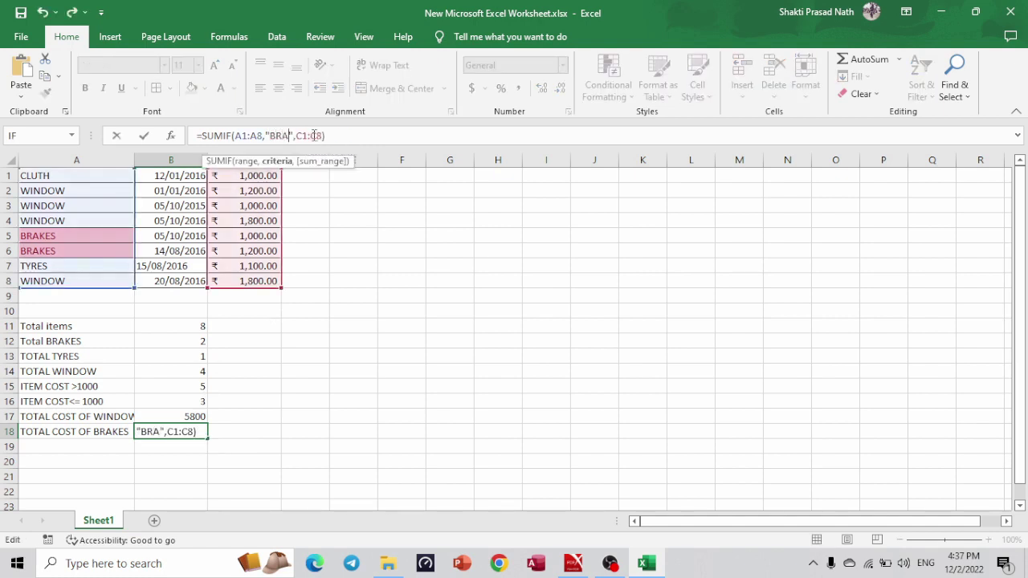
{"action": "type", "text": "S"}
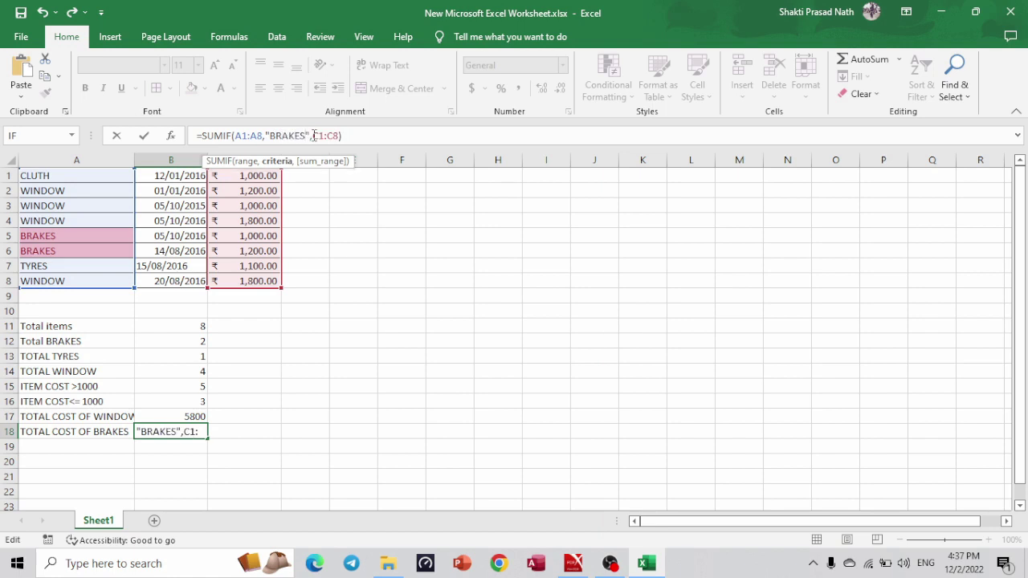
{"action": "key", "text": "Return"}
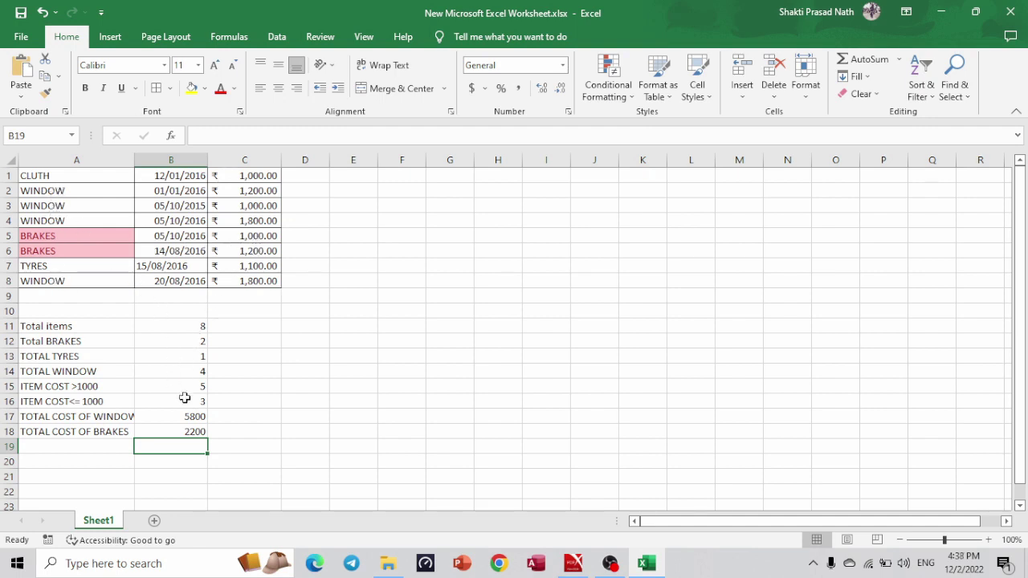
Check the sheet in Print preview, then close the Excel workbook.
{"action": "left_click", "coordinate": [375, 399]}
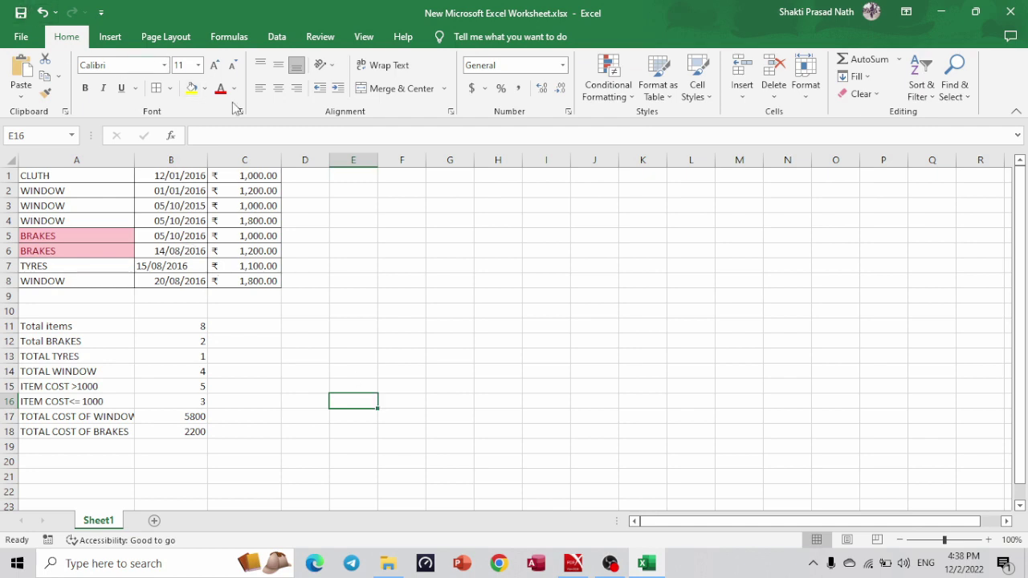
{"action": "key", "text": "ctrl+p"}
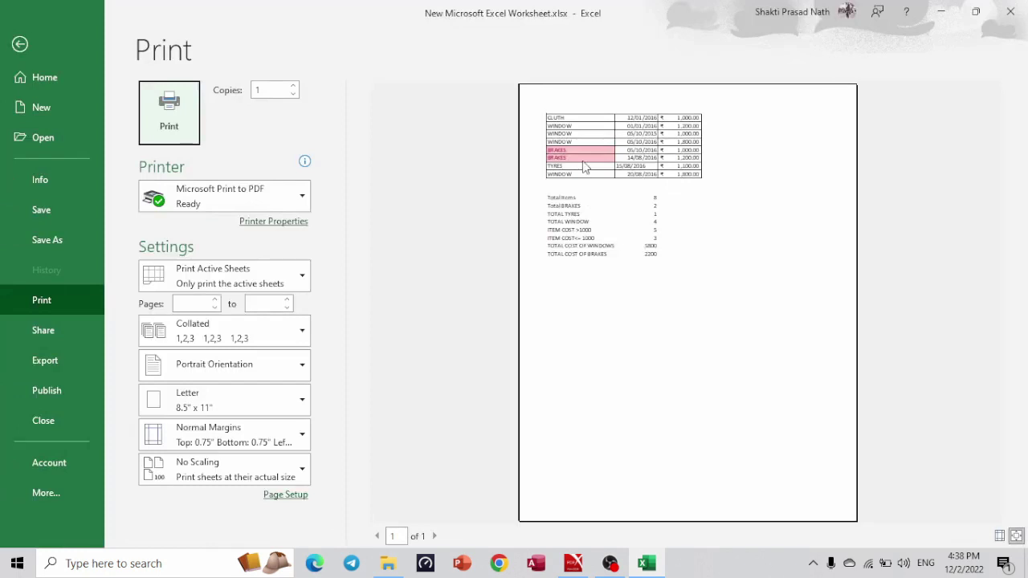
{"action": "left_click", "coordinate": [19, 45]}
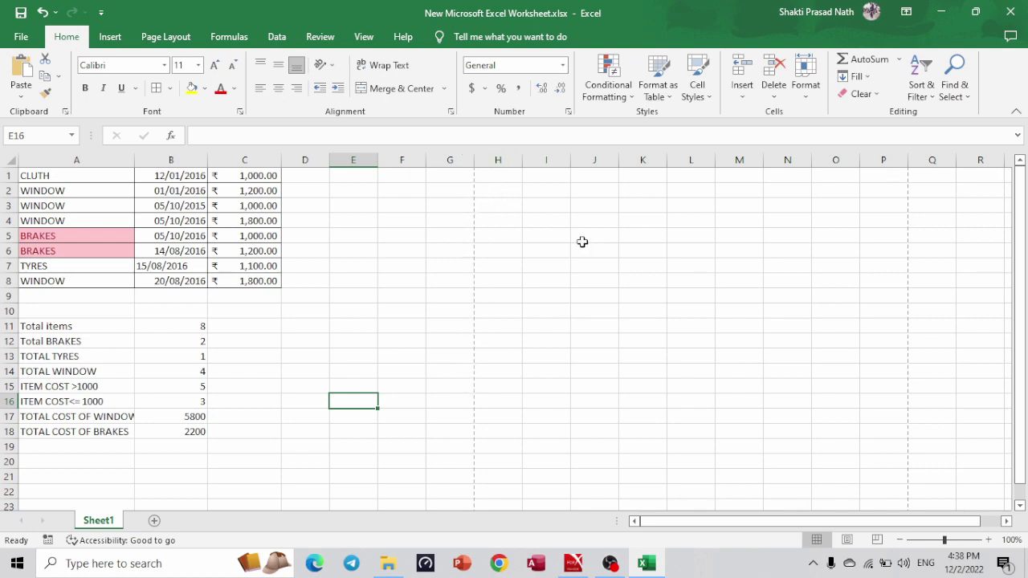
{"action": "left_click", "coordinate": [1011, 11]}
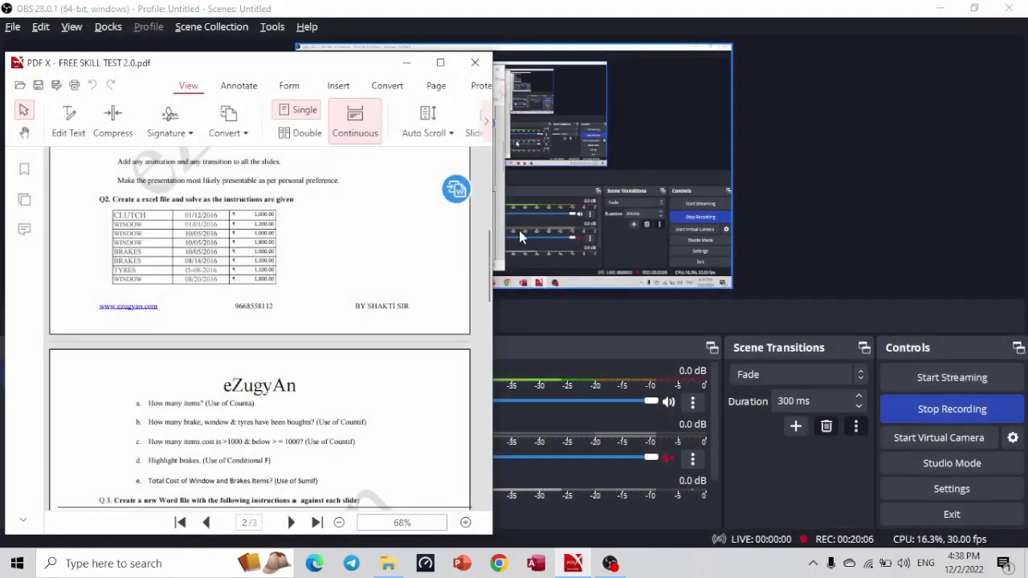
Open New Microsoft Word Document.docx from the SHATIPRASAD folder.
{"action": "left_click", "coordinate": [389, 564]}
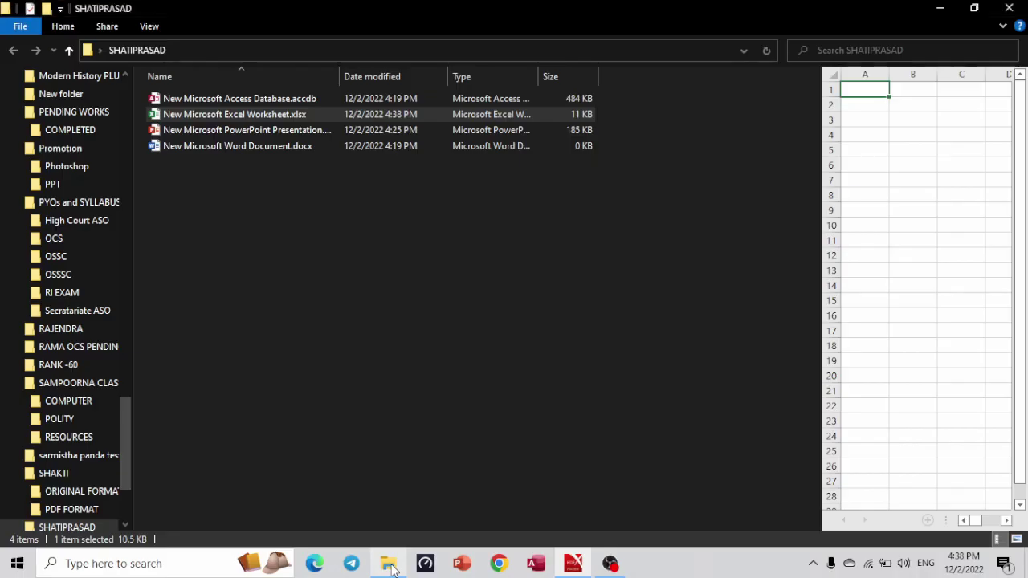
{"action": "left_click", "coordinate": [340, 186]}
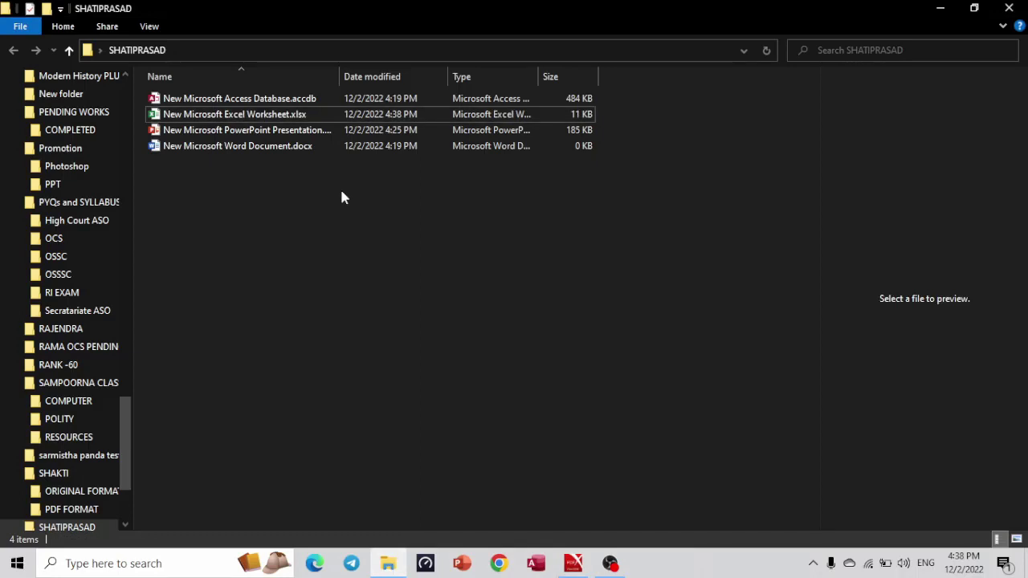
{"action": "double_click", "coordinate": [246, 150]}
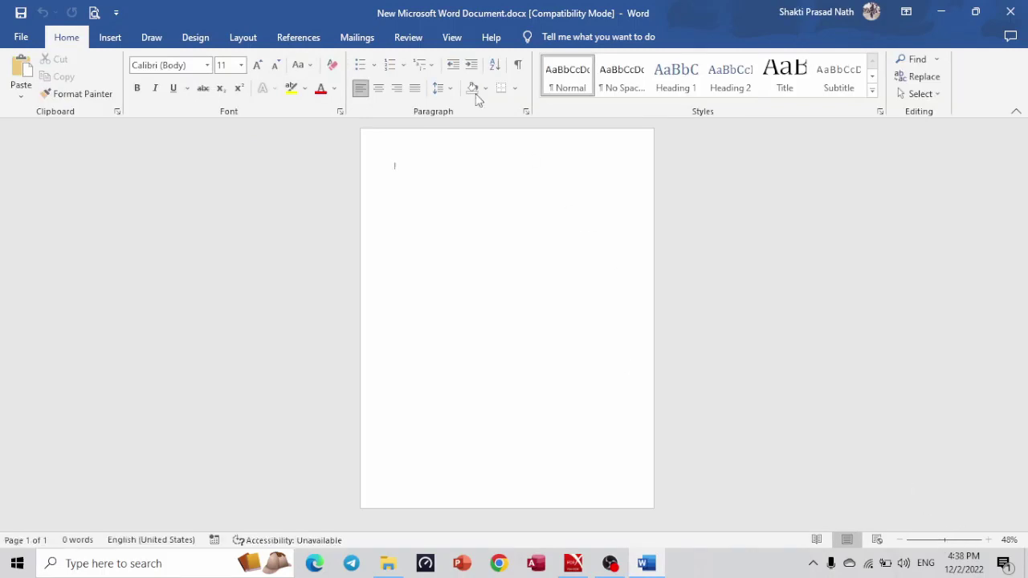
Set Word's page movement to Vertical.
{"action": "left_click", "coordinate": [440, 35]}
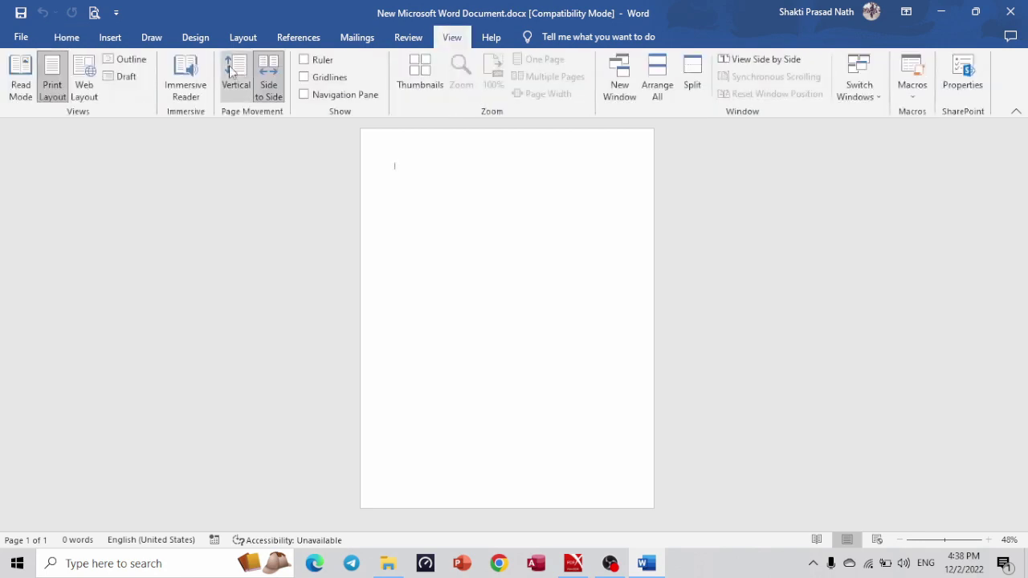
{"action": "left_click", "coordinate": [232, 73]}
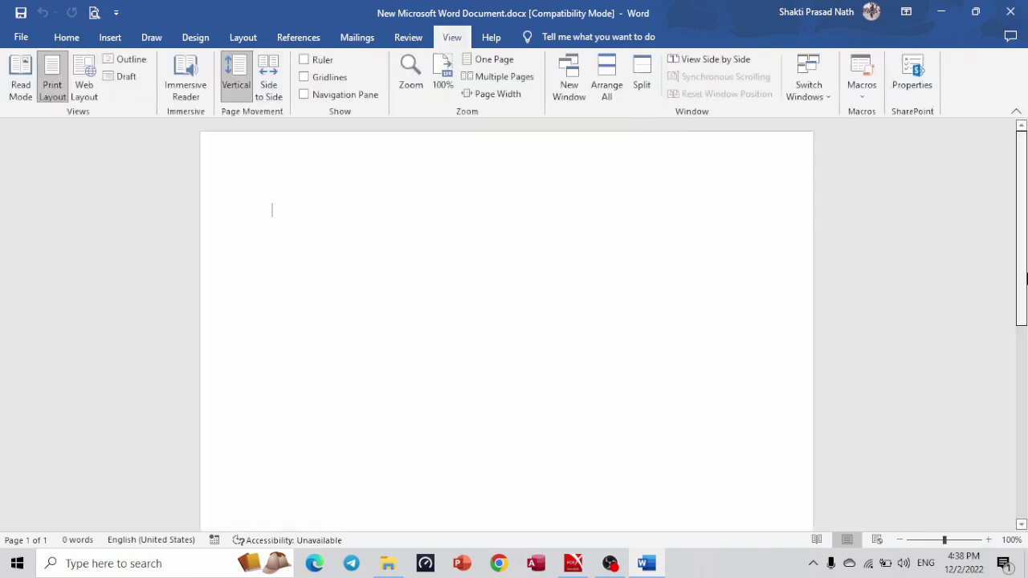
{"action": "scroll", "coordinate": [1026, 299], "scroll_direction": "down", "scroll_amount": 1}
{"action": "scroll", "coordinate": [1025, 211], "scroll_direction": "up", "scroll_amount": 1}
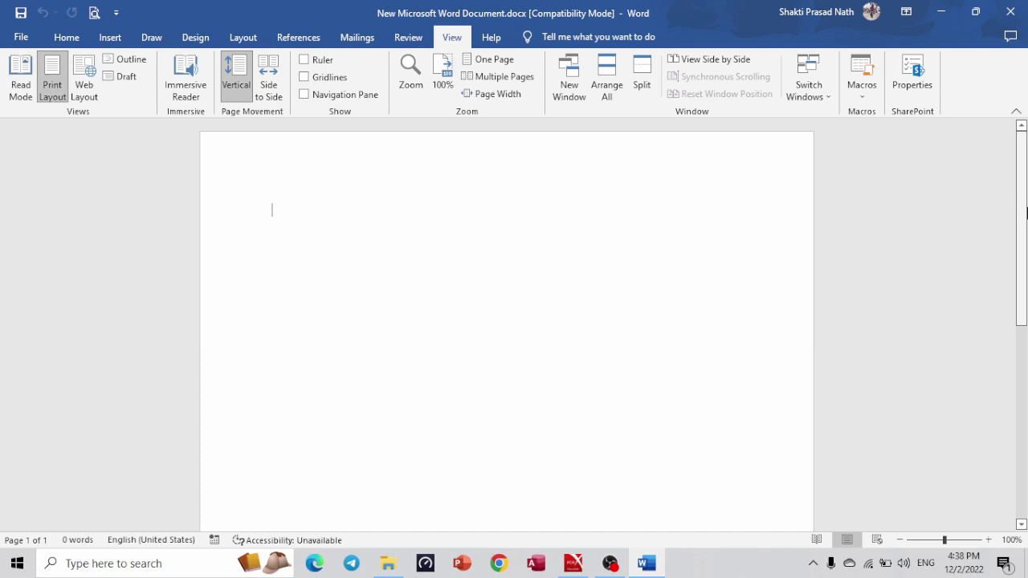
{"action": "left_click", "coordinate": [69, 40]}
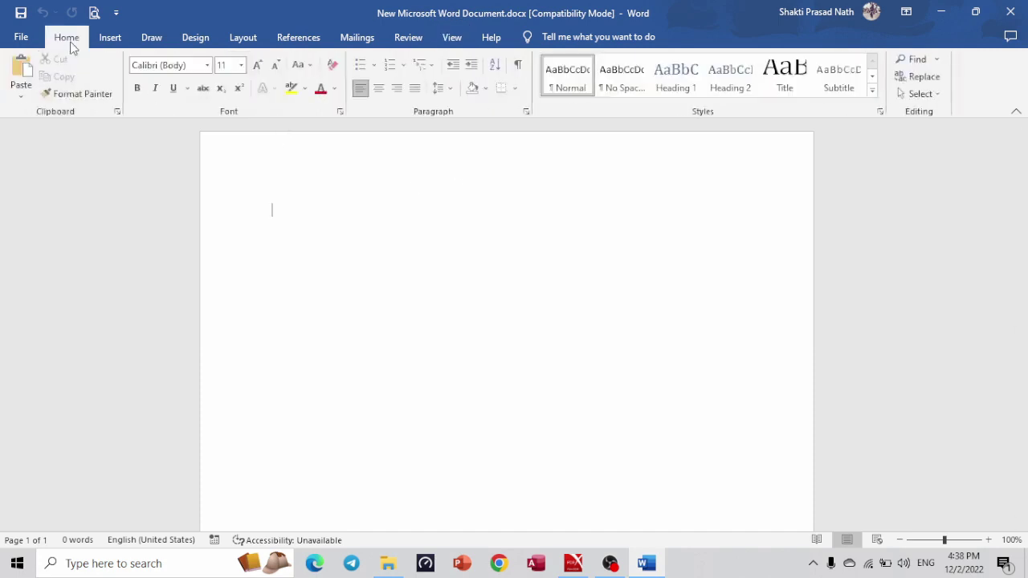
Copy the 'What are Current Affairs?' passage from the PDF and paste it into the document.
{"action": "key", "text": "alt+Tab"}
{"action": "key", "text": "Tab"}
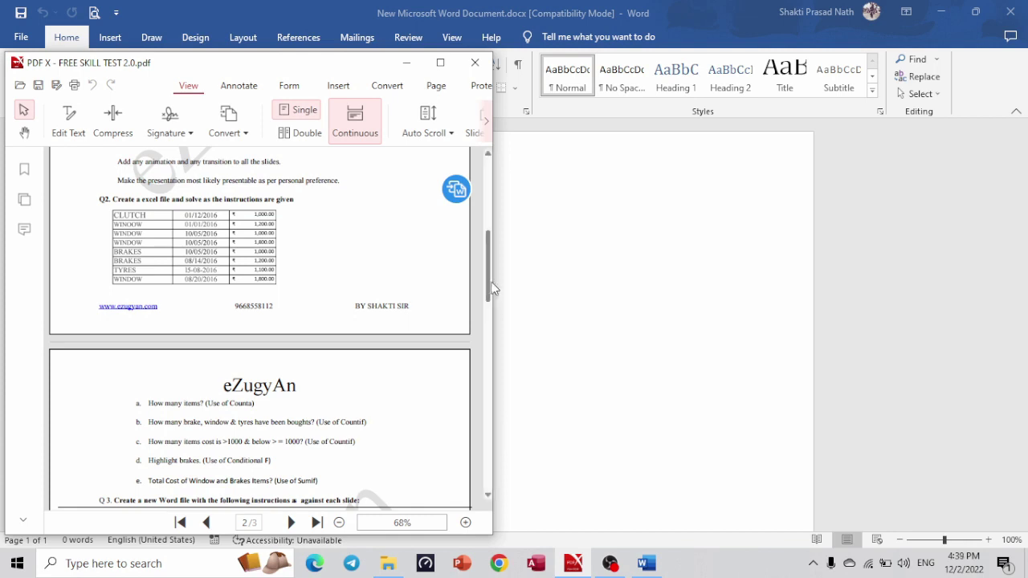
{"action": "scroll", "coordinate": [489, 309], "scroll_direction": "down", "scroll_amount": 3}
{"action": "scroll", "coordinate": [482, 321], "scroll_direction": "down", "scroll_amount": 3}
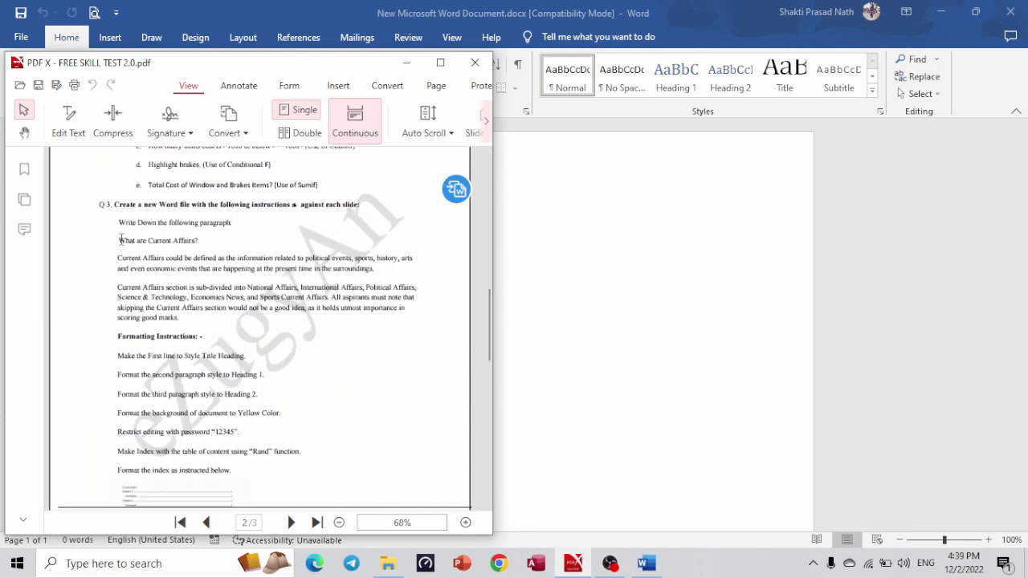
{"action": "left_click_drag", "start_coordinate": [120, 238], "coordinate": [180, 320]}
{"action": "key", "text": "ctrl+c"}
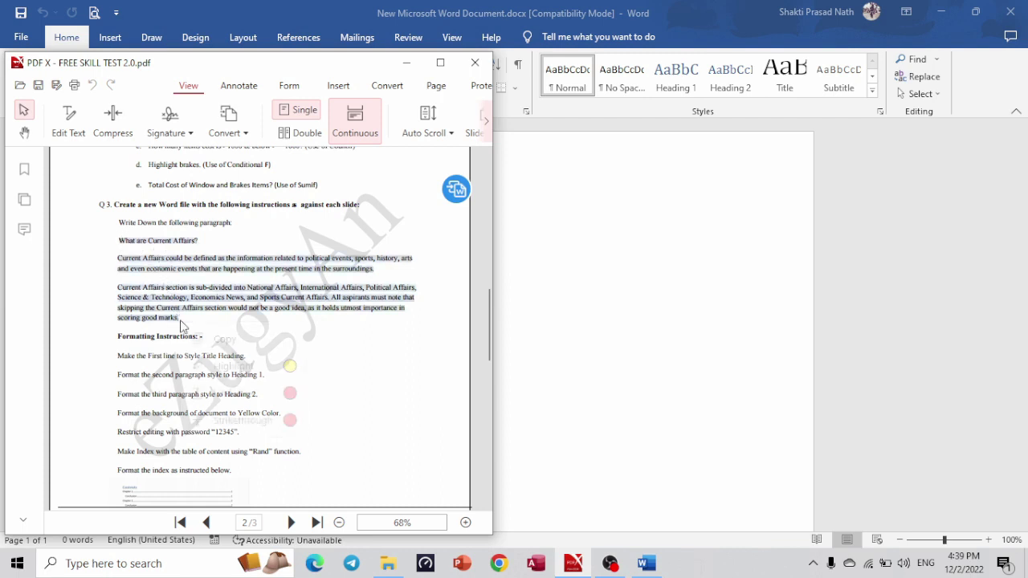
{"action": "left_click", "coordinate": [590, 252]}
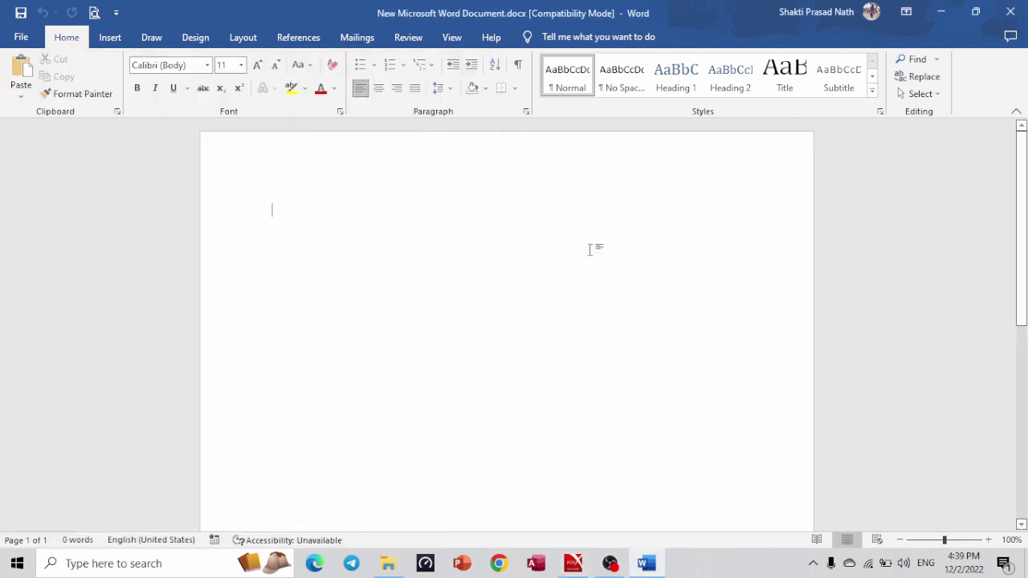
{"action": "key", "text": "ctrl+v"}
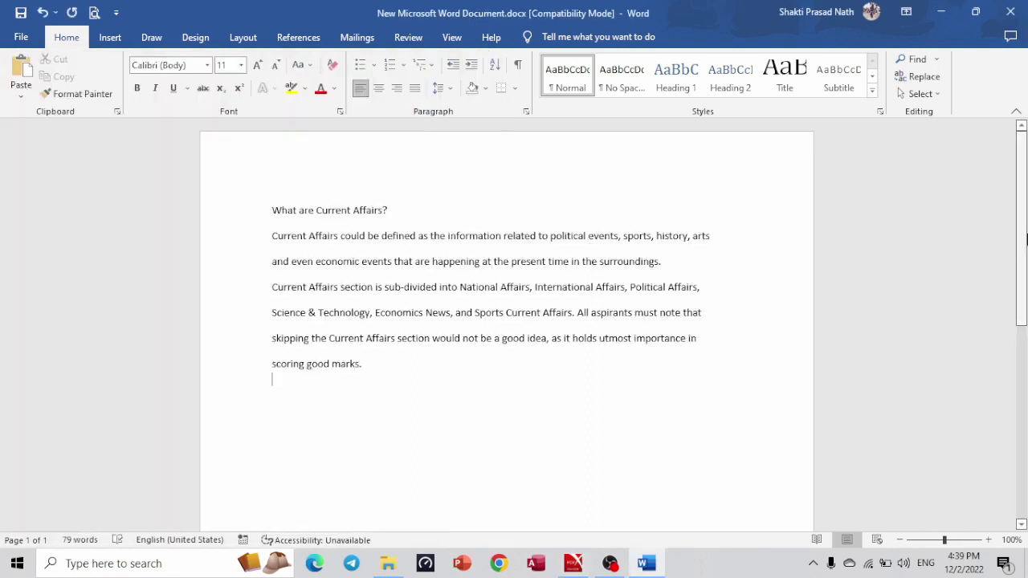
{"action": "scroll", "coordinate": [1025, 257], "scroll_direction": "down", "scroll_amount": 1}
{"action": "scroll", "coordinate": [1025, 257], "scroll_direction": "up", "scroll_amount": 1}
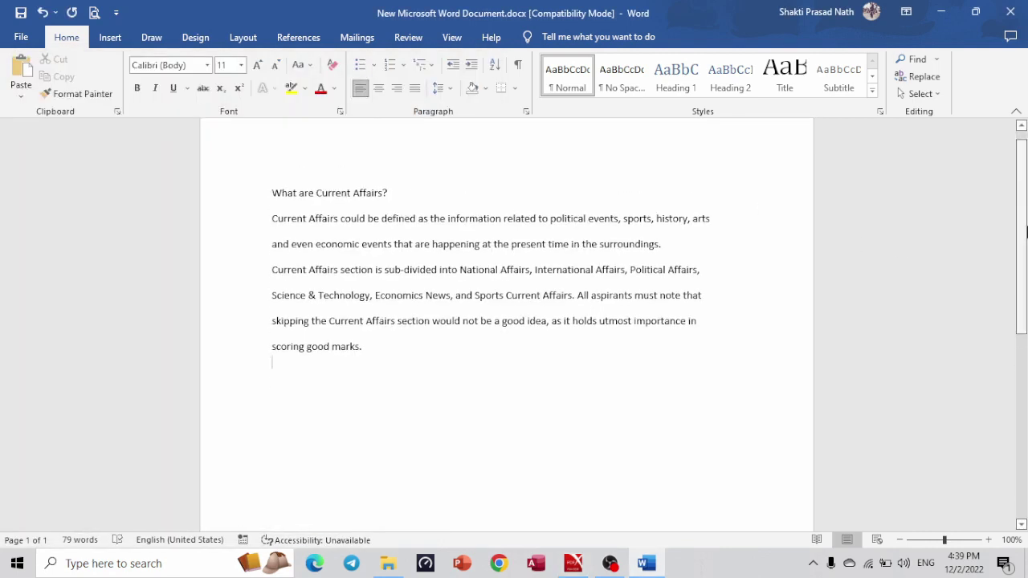
{"action": "key", "text": "alt+Tab"}
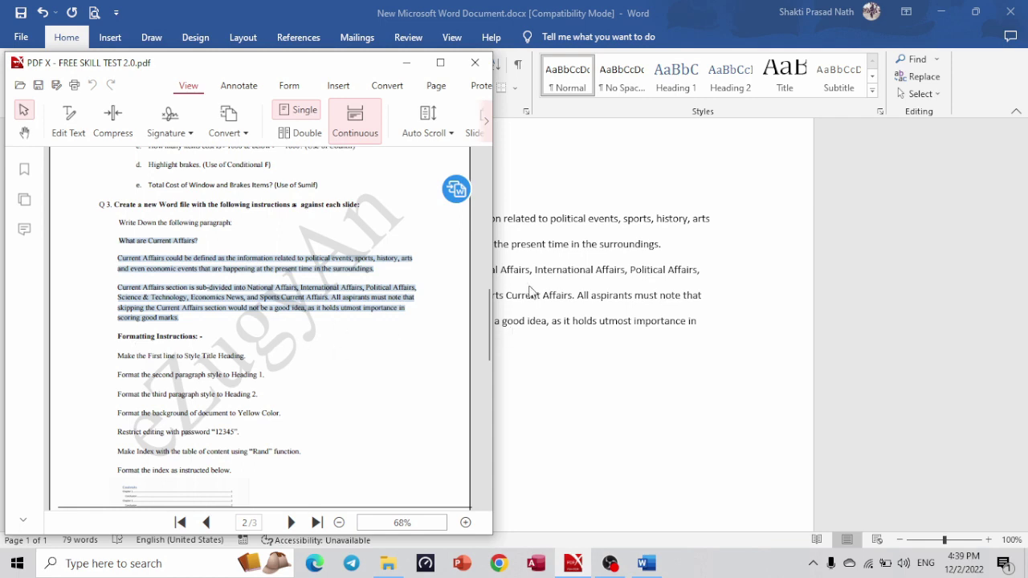
{"action": "key", "text": "alt+Tab"}
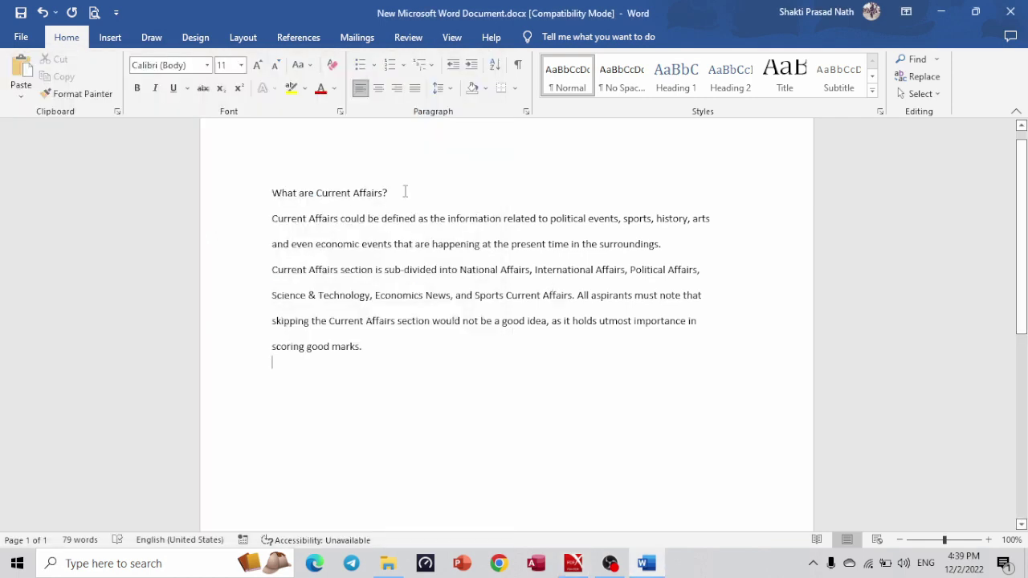
Apply the Title style to 'What are Current Affairs?'.
{"action": "left_click_drag", "start_coordinate": [405, 191], "coordinate": [270, 193]}
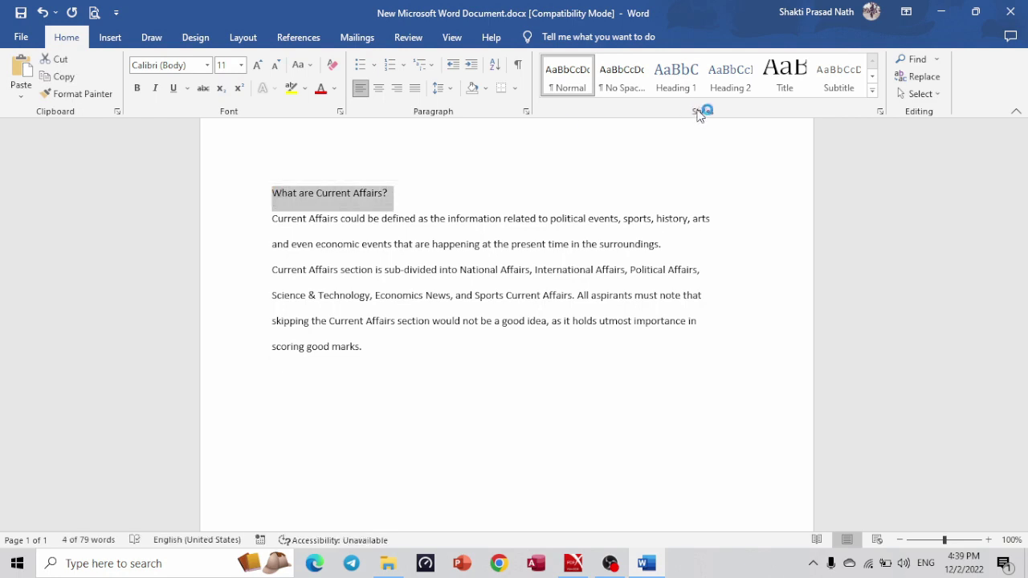
{"action": "left_click", "coordinate": [797, 80]}
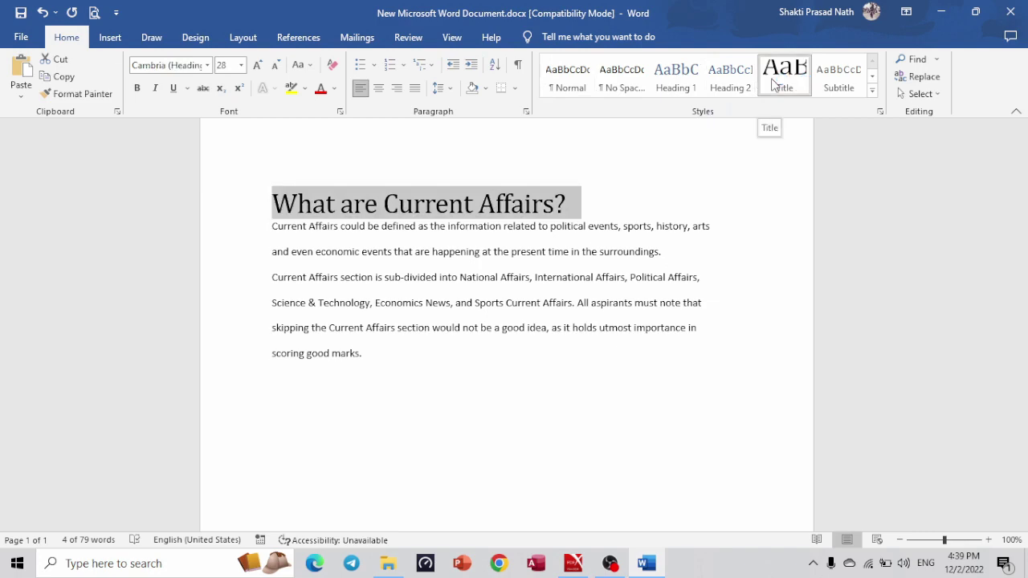
{"action": "key", "text": "alt+Tab"}
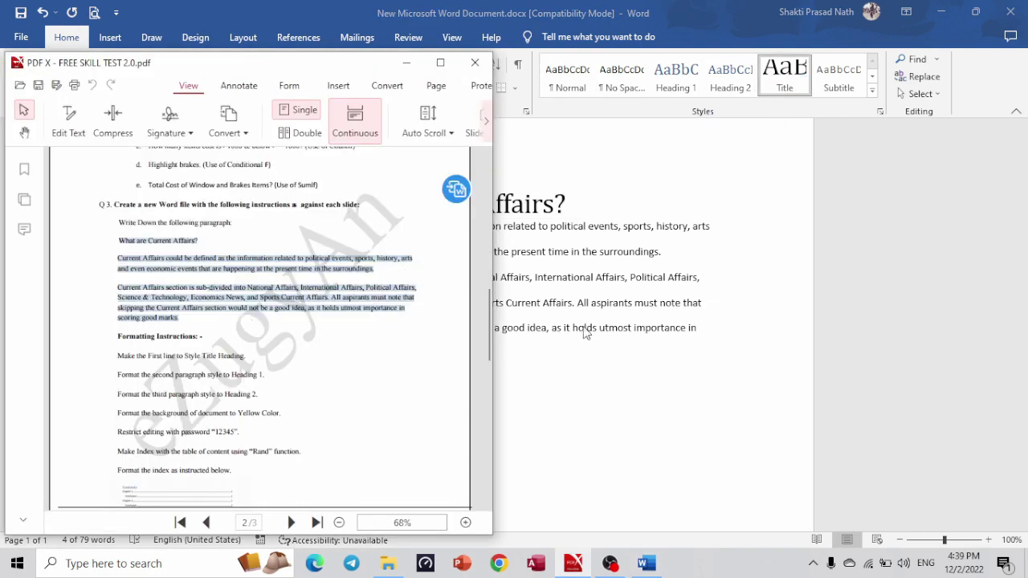
{"action": "key", "text": "alt+Tab"}
Style the first paragraph Heading 1 and the second paragraph Heading 2.
{"action": "left_click_drag", "start_coordinate": [273, 226], "coordinate": [677, 261]}
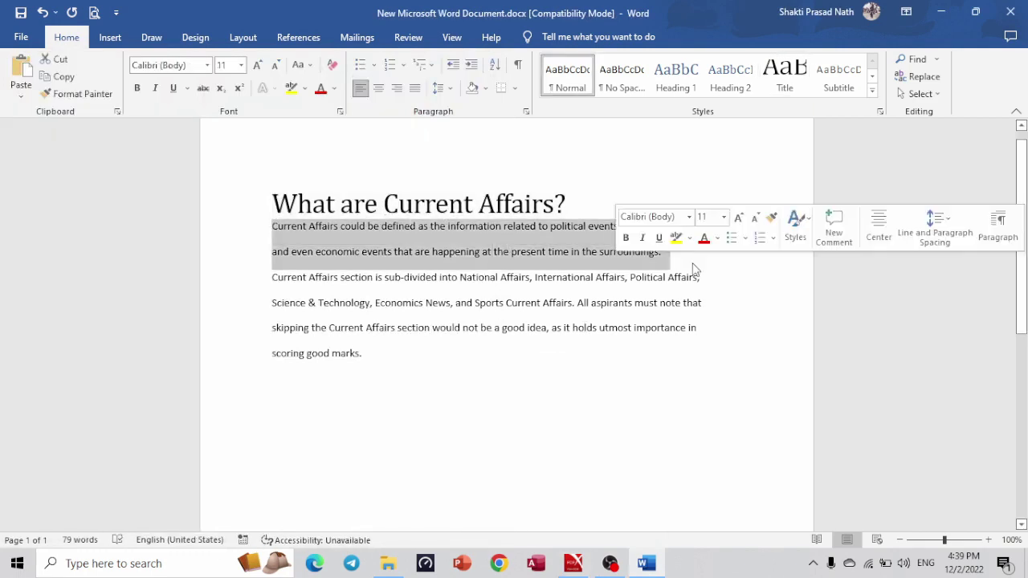
{"action": "left_click", "coordinate": [683, 80]}
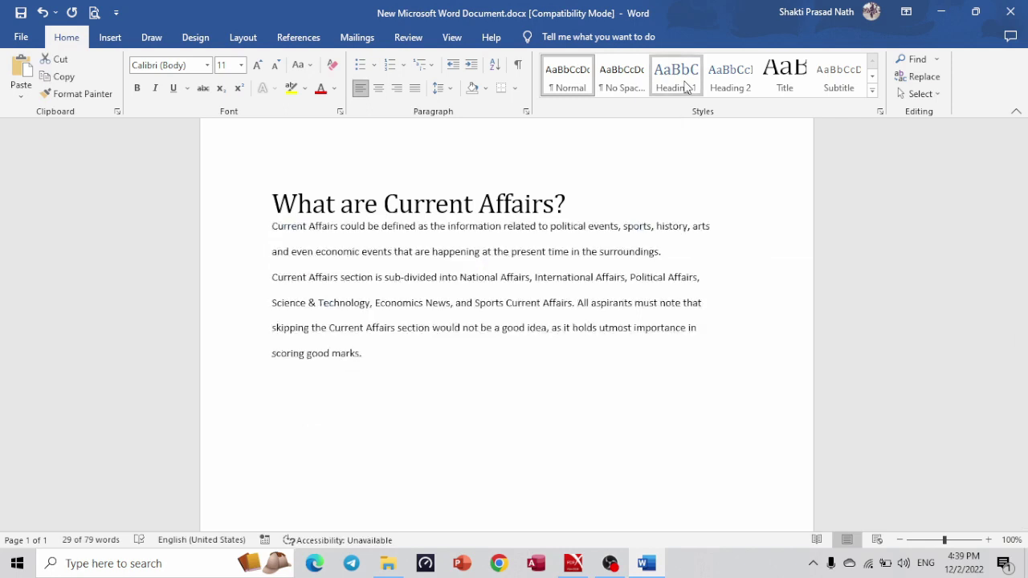
{"action": "left_click", "coordinate": [683, 83]}
{"action": "left_click", "coordinate": [303, 336]}
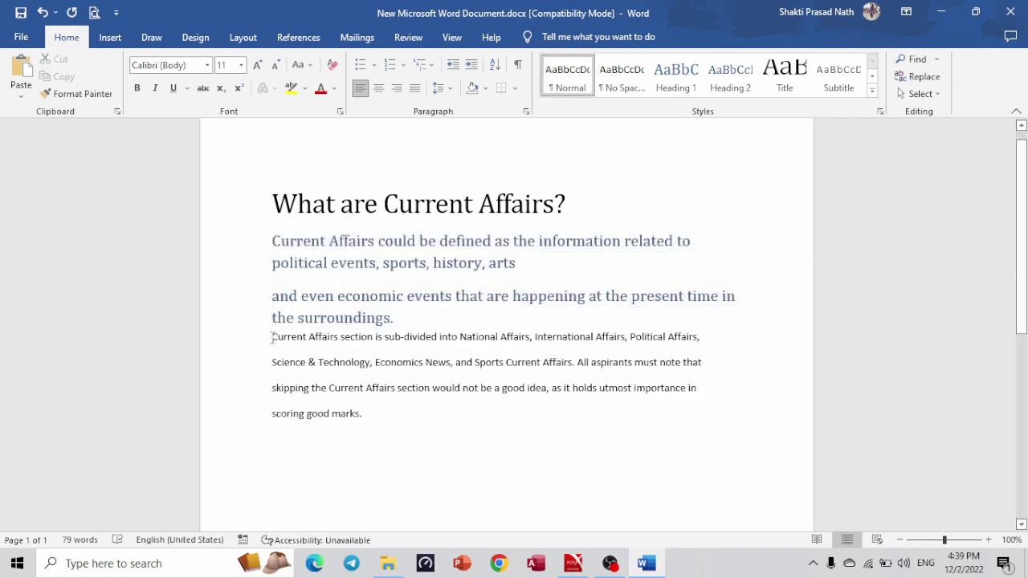
{"action": "left_click_drag", "start_coordinate": [273, 337], "coordinate": [392, 436]}
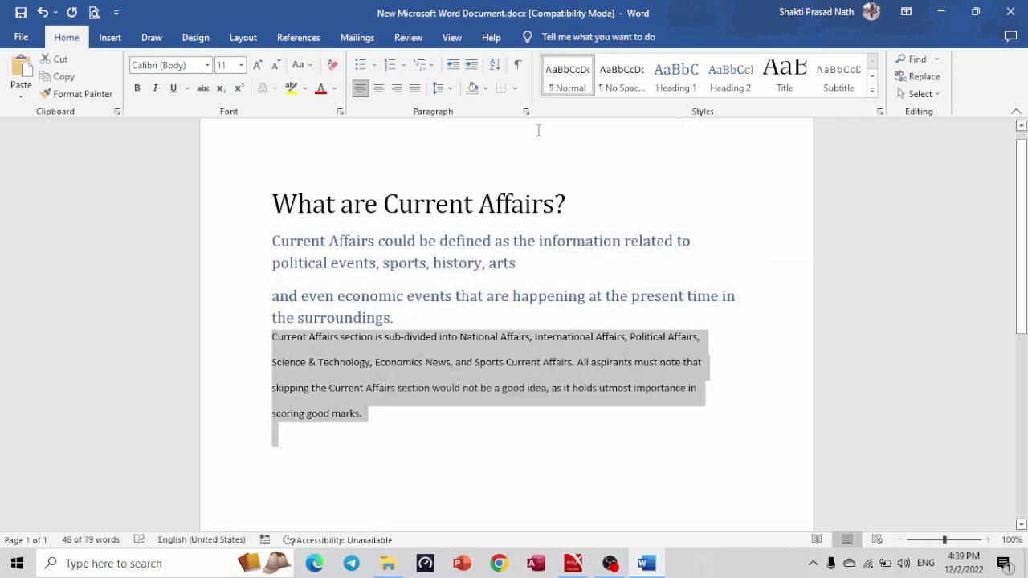
{"action": "left_click", "coordinate": [735, 90]}
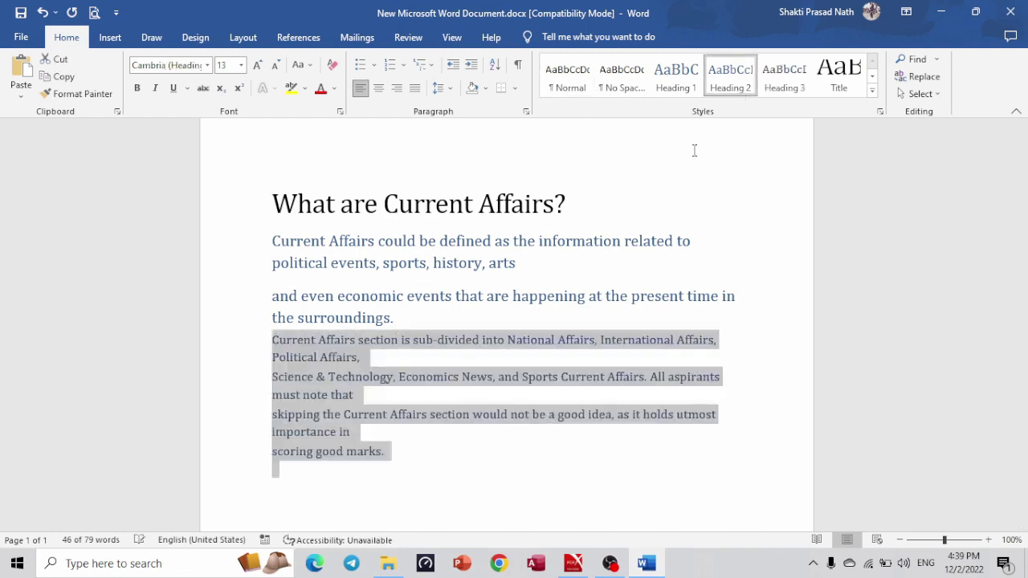
{"action": "left_click", "coordinate": [483, 394]}
Remove the stray line breaks so both paragraphs read continuously.
{"action": "left_click", "coordinate": [394, 454]}
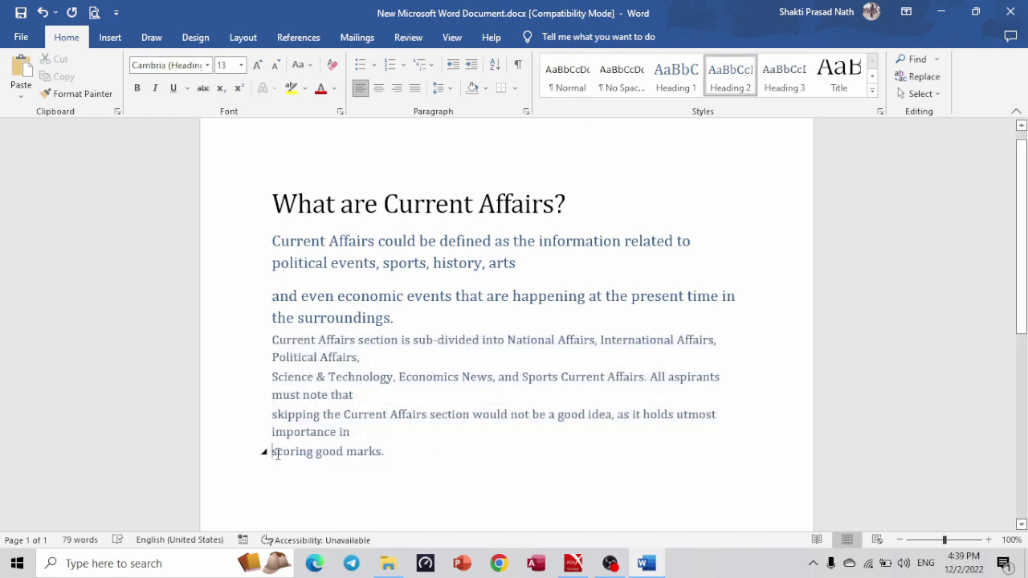
{"action": "key", "text": "BackSpace"}
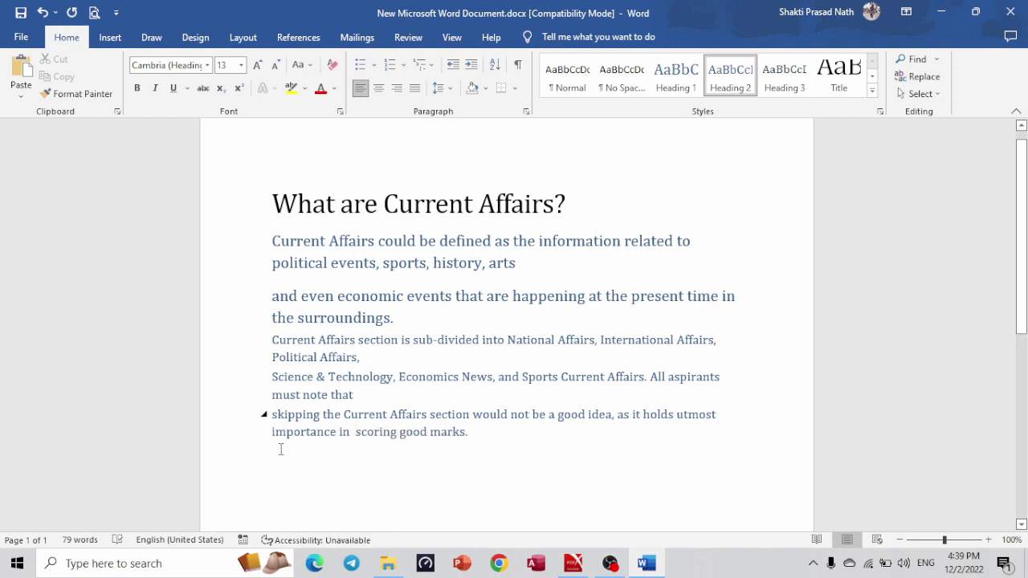
{"action": "key", "text": "BackSpace"}
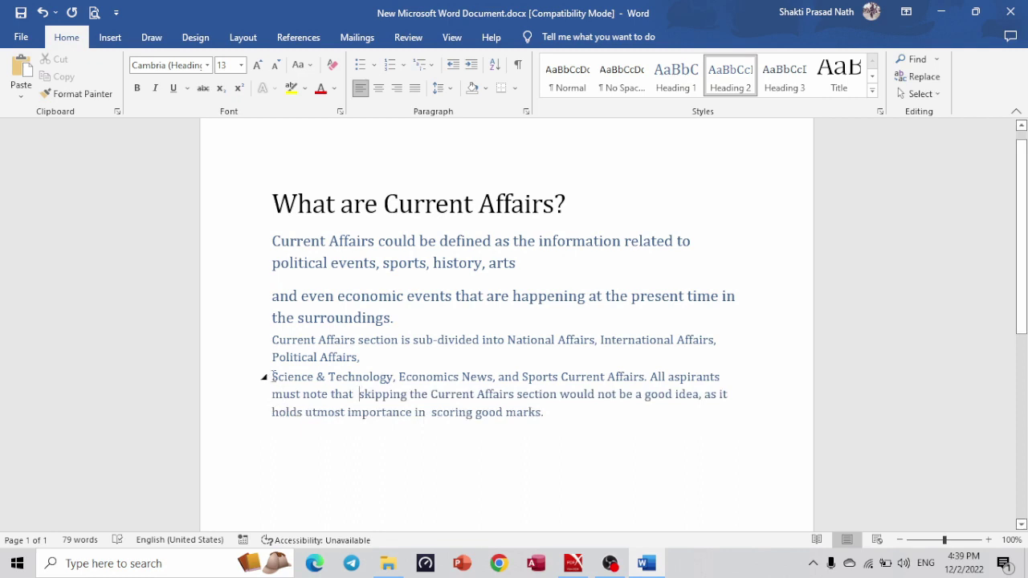
{"action": "left_click", "coordinate": [273, 376]}
{"action": "key", "text": "BackSpace"}
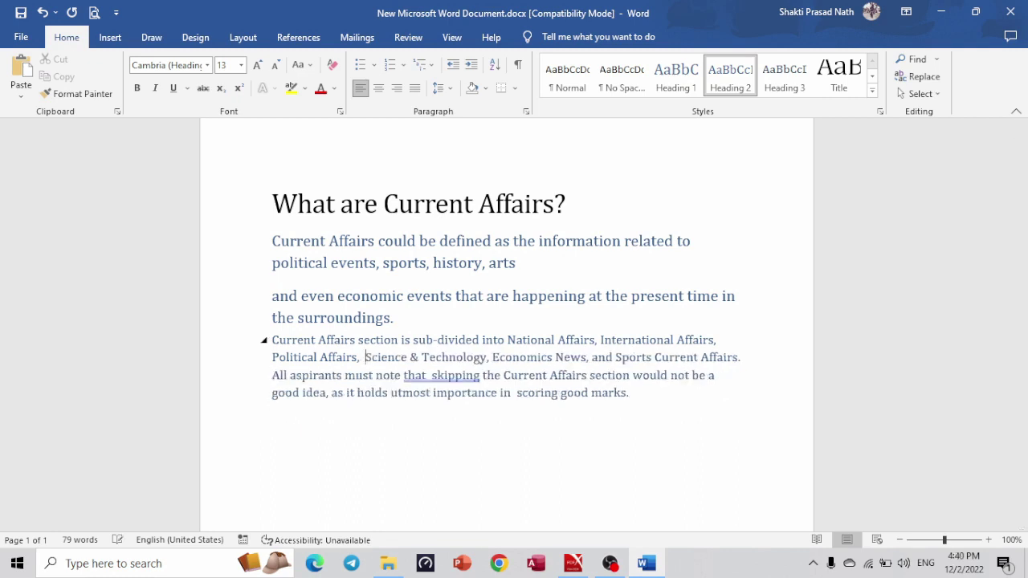
{"action": "left_click", "coordinate": [277, 297]}
{"action": "key", "text": "BackSpace"}
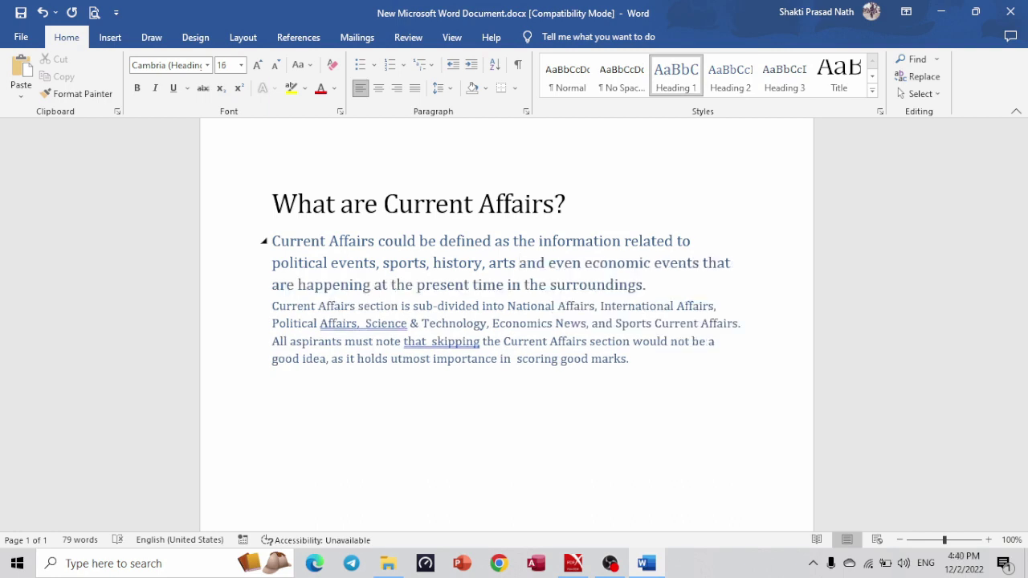
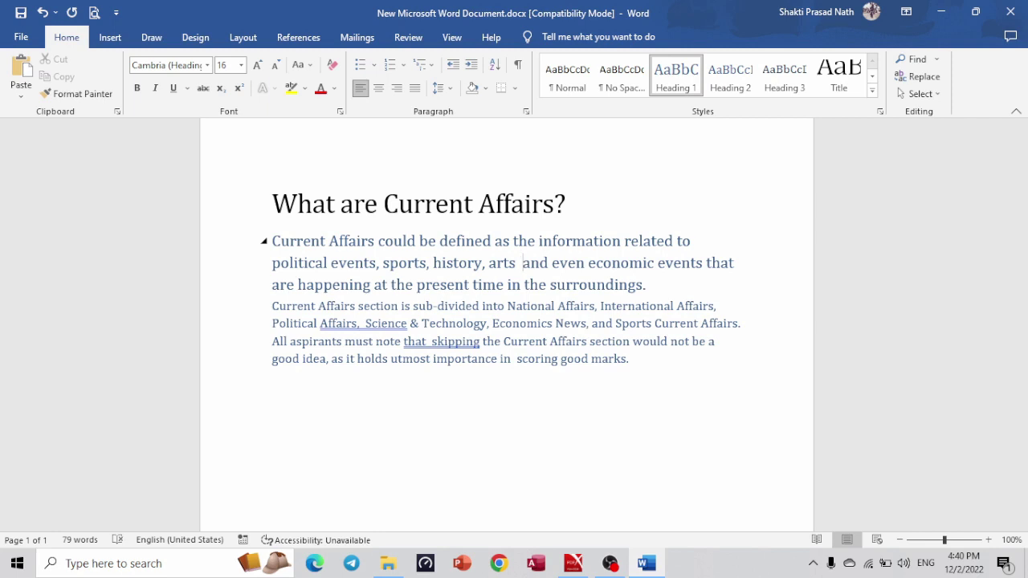
Bring the PDF task sheet up full-screen and highlight the yellow background instruction.
{"action": "key", "text": "alt+Tab"}
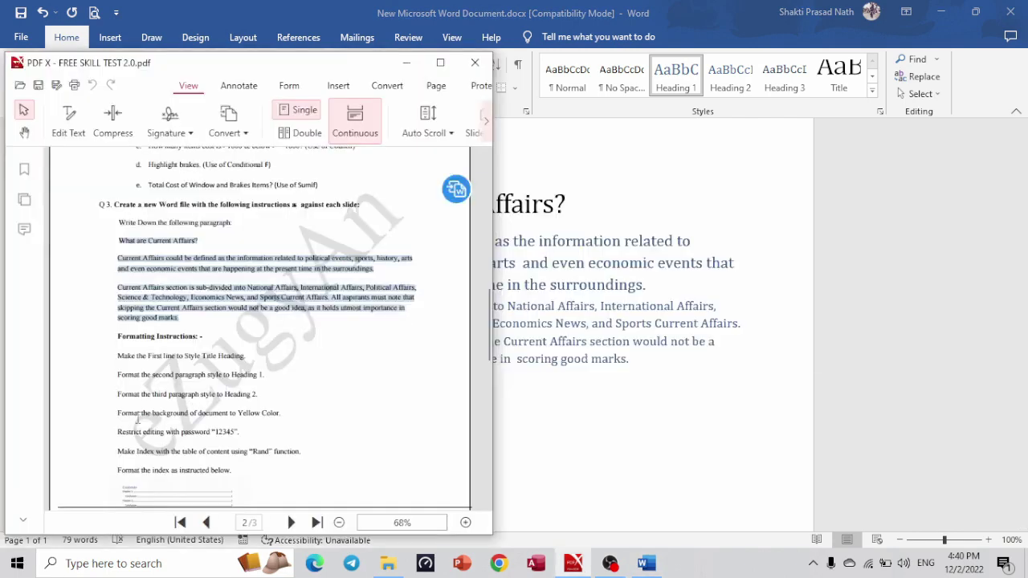
{"action": "left_click", "coordinate": [440, 62]}
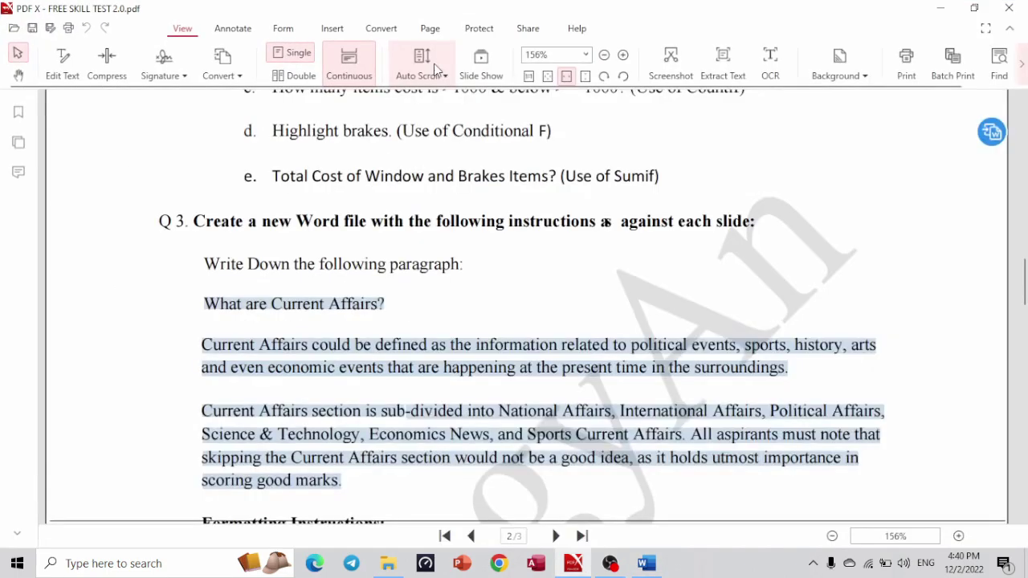
{"action": "left_click_drag", "start_coordinate": [1025, 290], "coordinate": [1025, 336]}
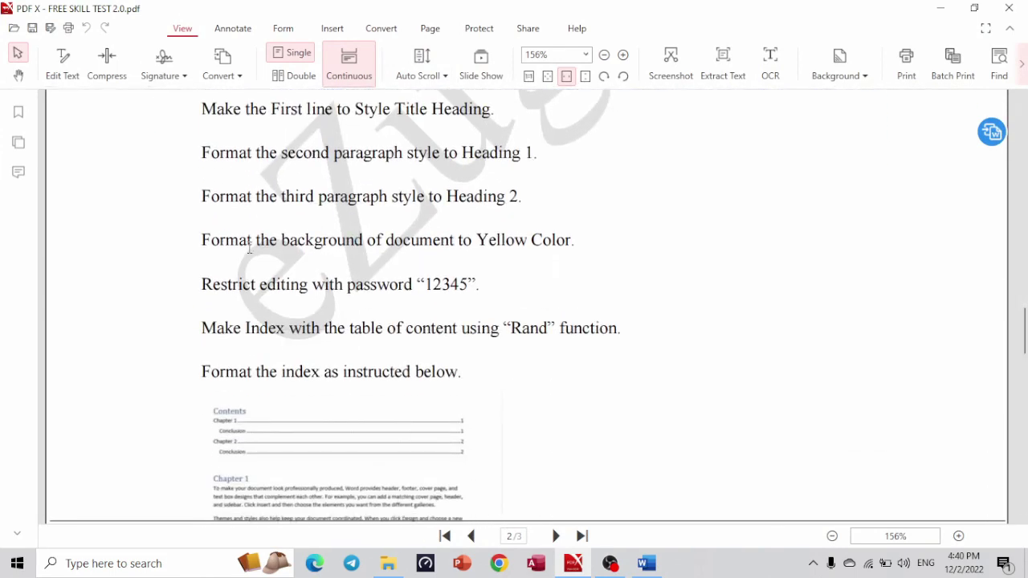
{"action": "left_click_drag", "start_coordinate": [212, 240], "coordinate": [599, 243]}
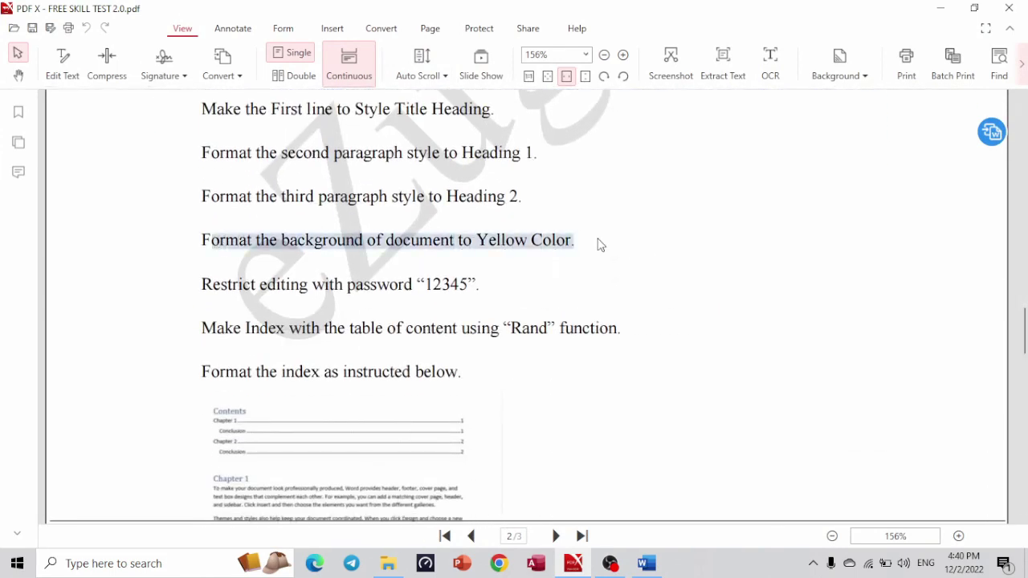
Set the Word document's page colour to Yellow from Design > Page Color.
{"action": "key", "text": "alt+Tab"}
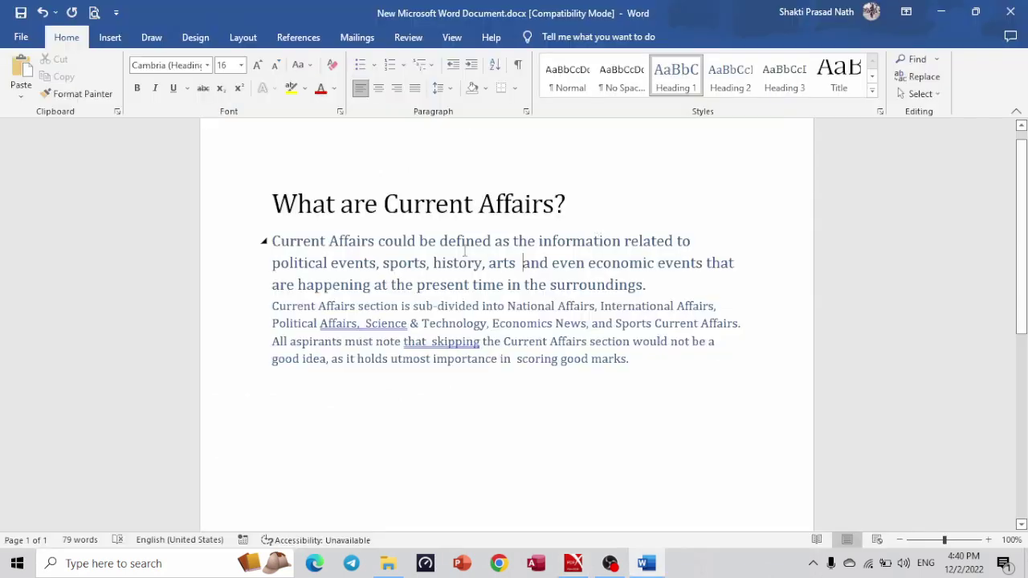
{"action": "left_click", "coordinate": [217, 187]}
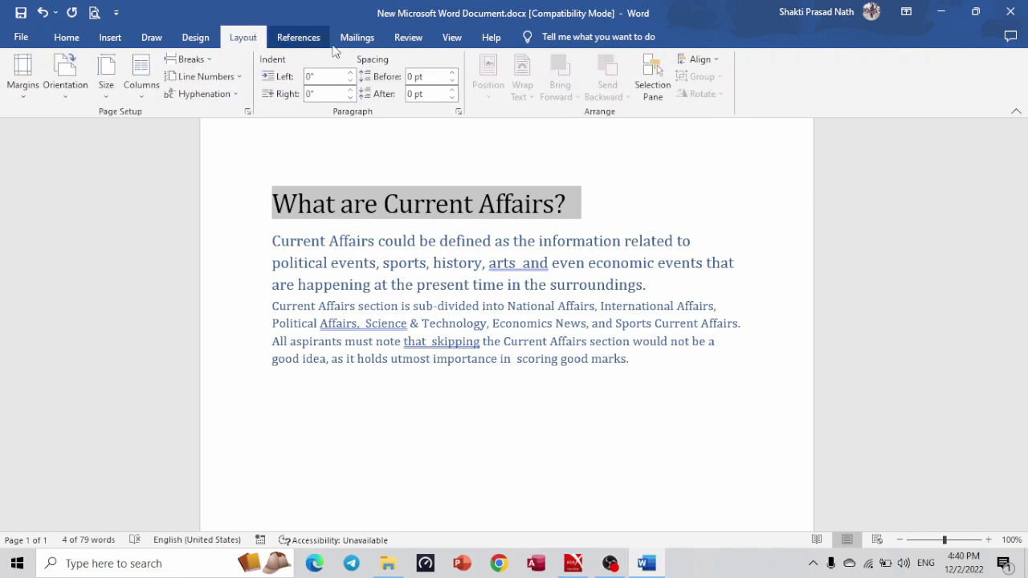
{"action": "left_click", "coordinate": [200, 41]}
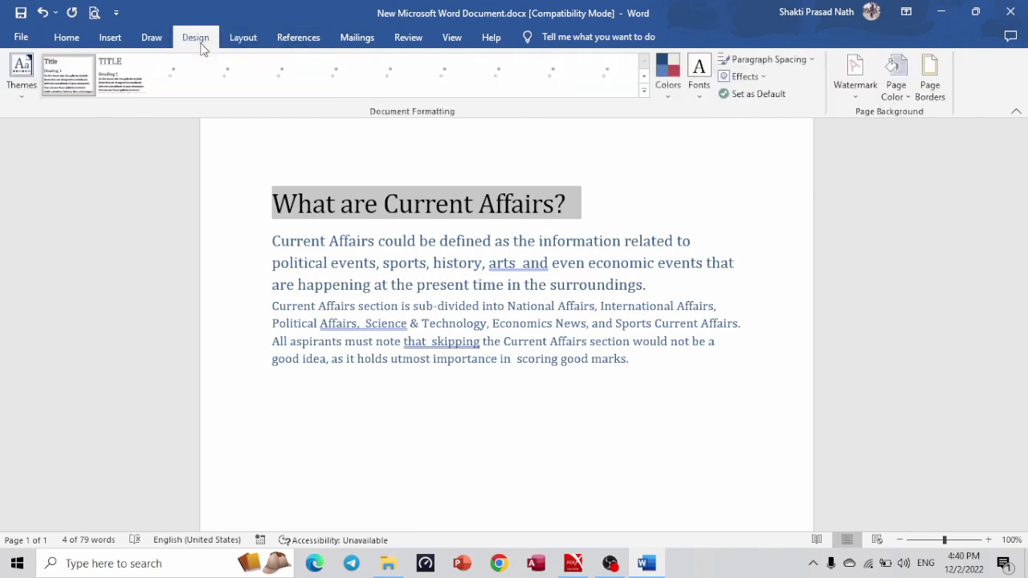
{"action": "left_click", "coordinate": [151, 37]}
{"action": "left_click", "coordinate": [259, 40]}
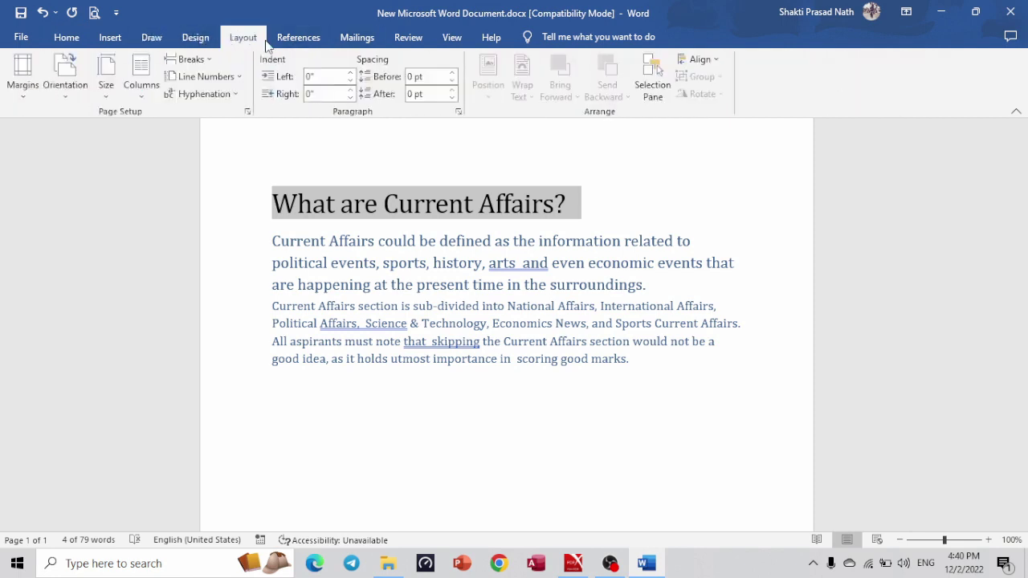
{"action": "left_click", "coordinate": [111, 40]}
{"action": "left_click", "coordinate": [183, 39]}
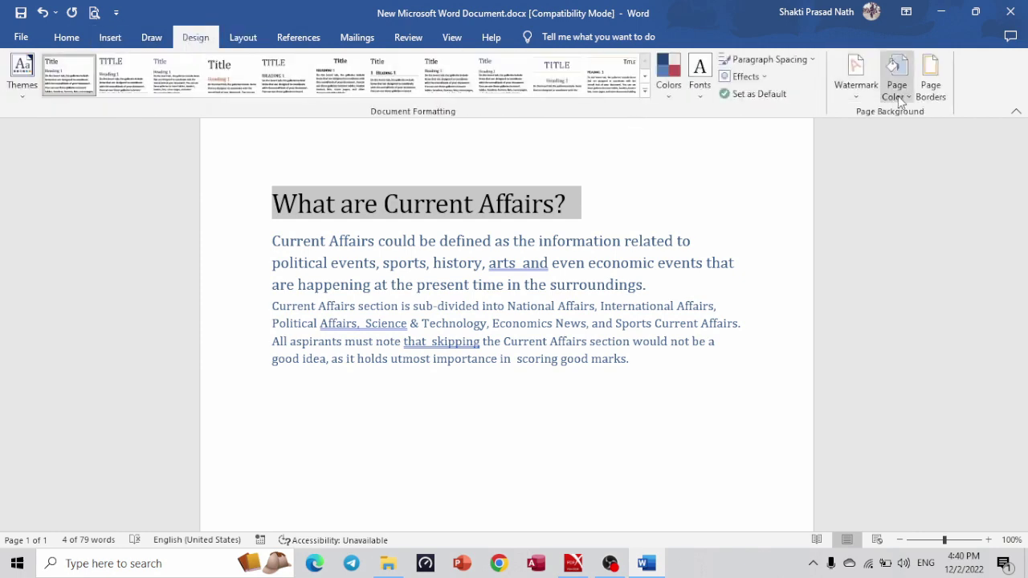
{"action": "left_click", "coordinate": [898, 95]}
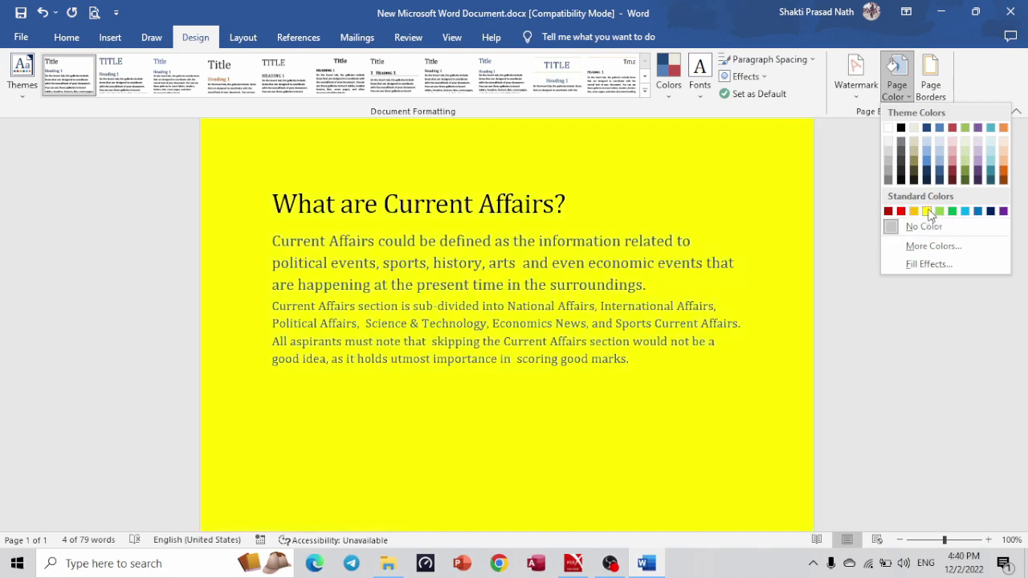
{"action": "left_click", "coordinate": [928, 212]}
{"action": "left_click", "coordinate": [636, 440]}
{"action": "key", "text": "alt+Tab"}
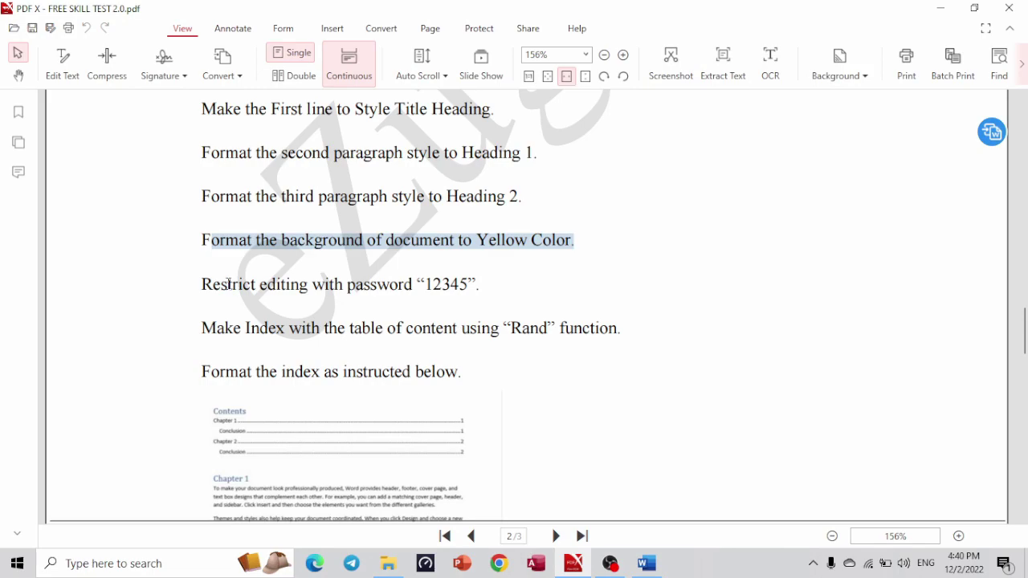
In Restrict Editing, limit formatting to selected styles and allow read-only access.
{"action": "left_click_drag", "start_coordinate": [219, 283], "coordinate": [493, 270]}
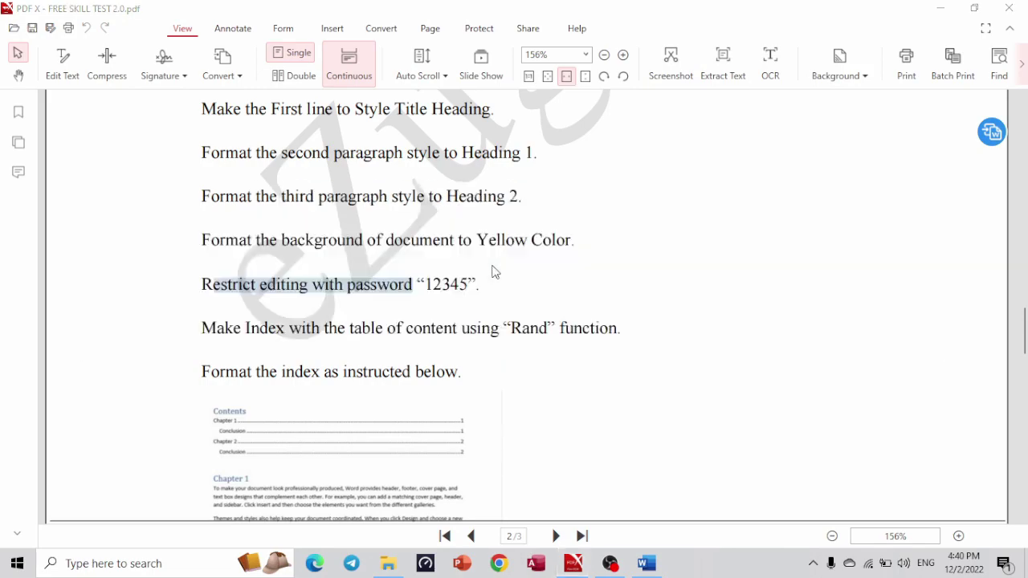
{"action": "key", "text": "alt+Tab"}
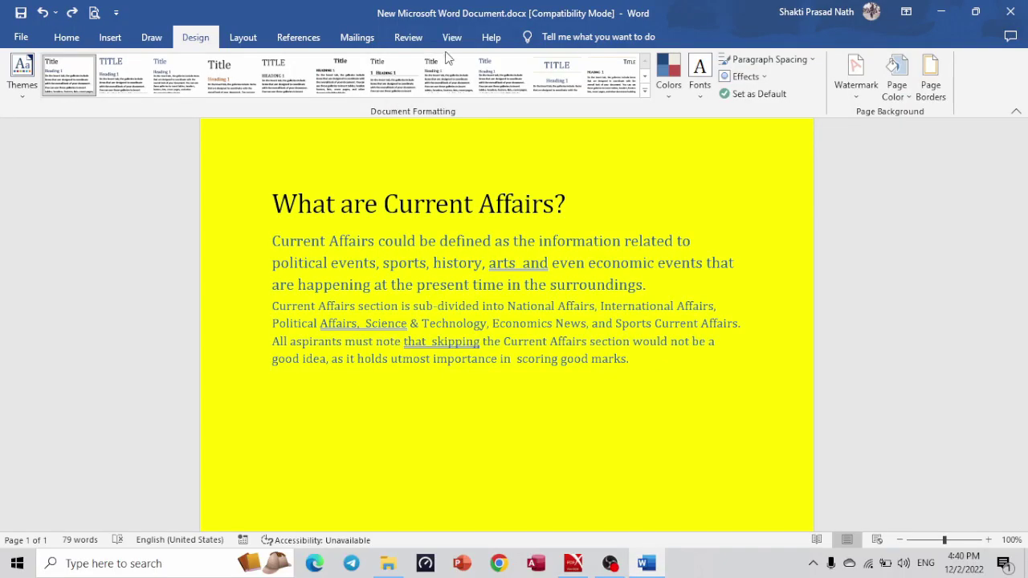
{"action": "left_click", "coordinate": [451, 39]}
{"action": "left_click", "coordinate": [403, 41]}
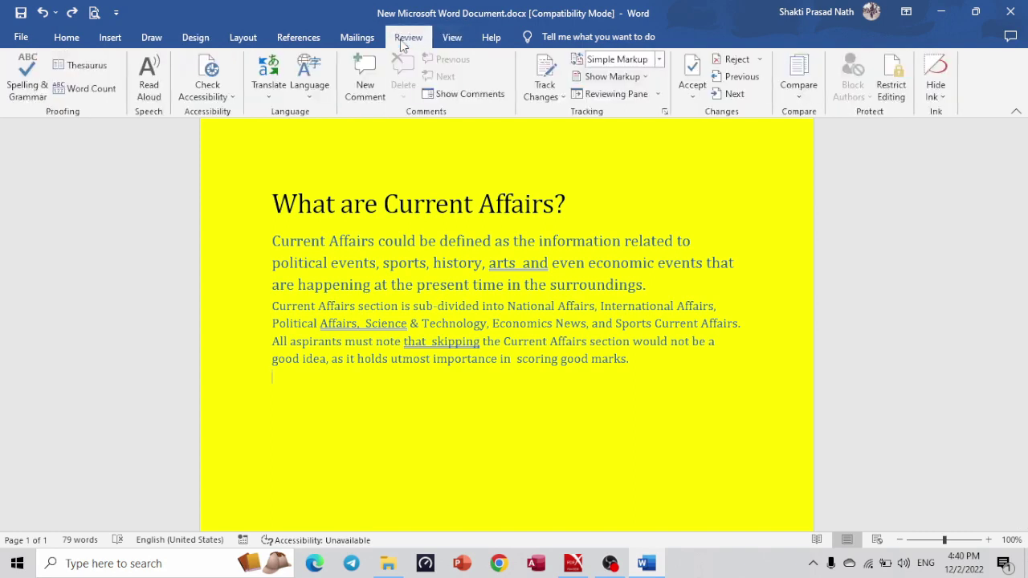
{"action": "left_click", "coordinate": [893, 82]}
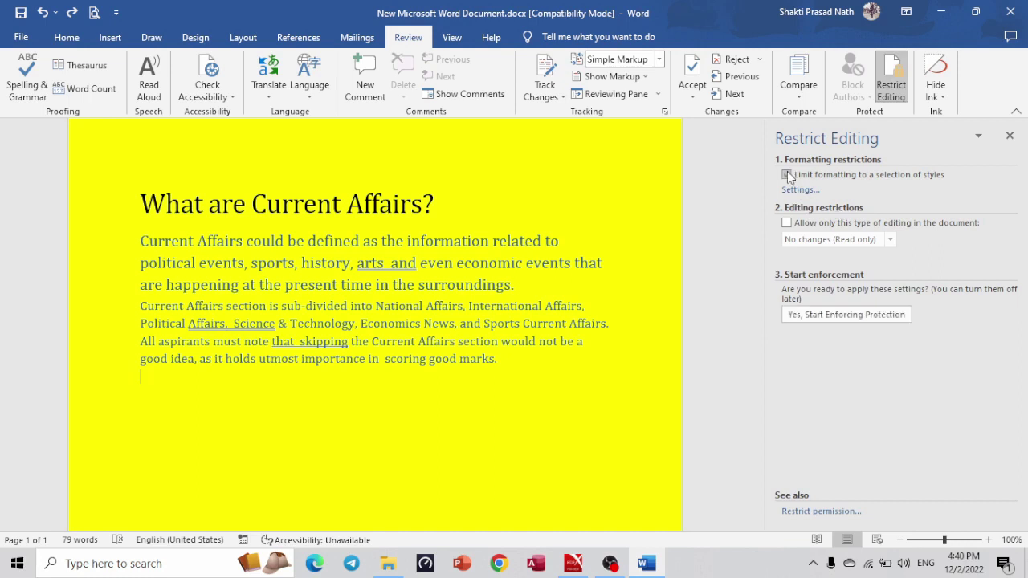
{"action": "left_click", "coordinate": [787, 175]}
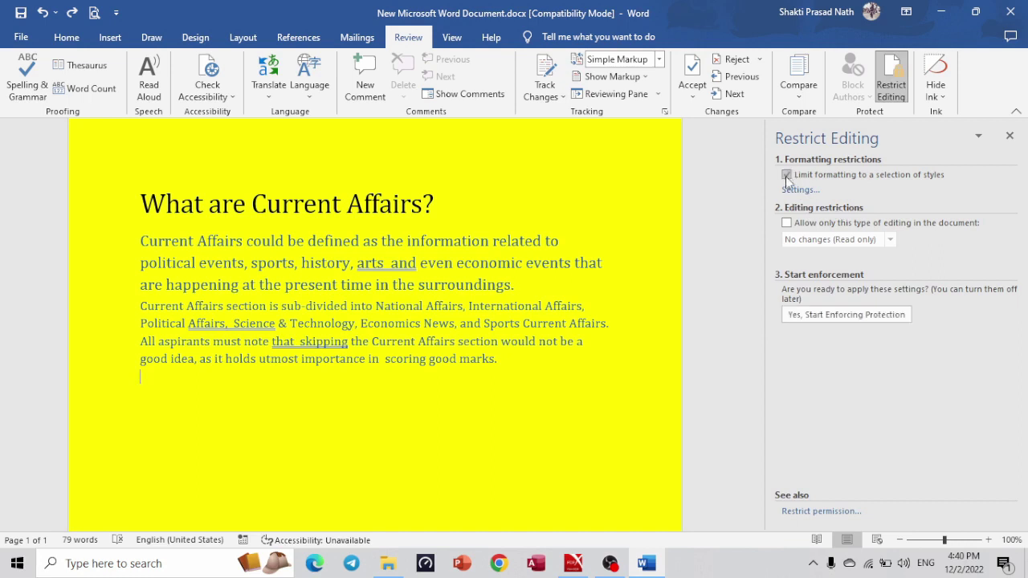
{"action": "left_click", "coordinate": [785, 225]}
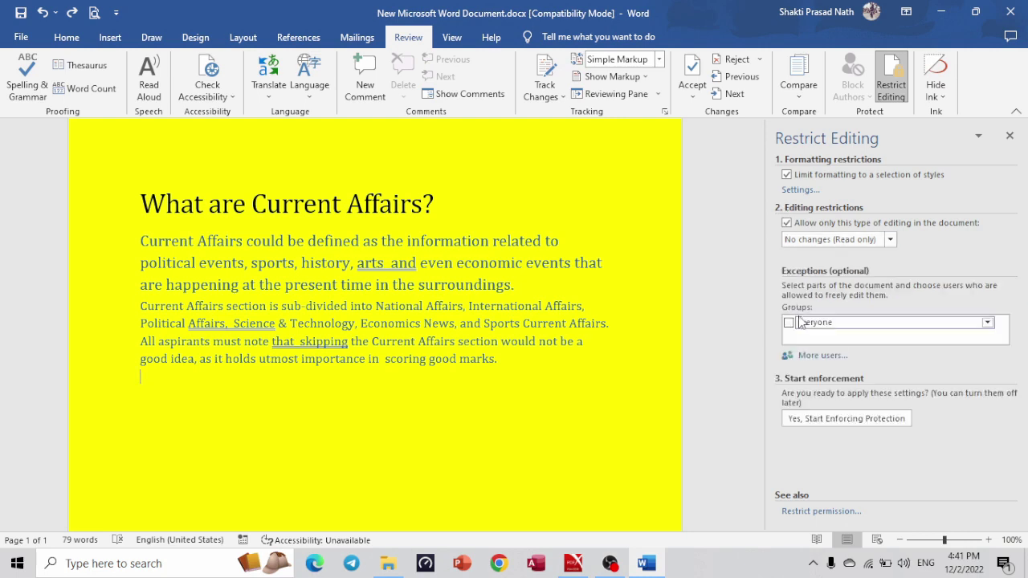
Enforce the protection with a confirmed password, close the pane, and select a word to test.
{"action": "left_click", "coordinate": [831, 418]}
{"action": "type", "text": "12"}
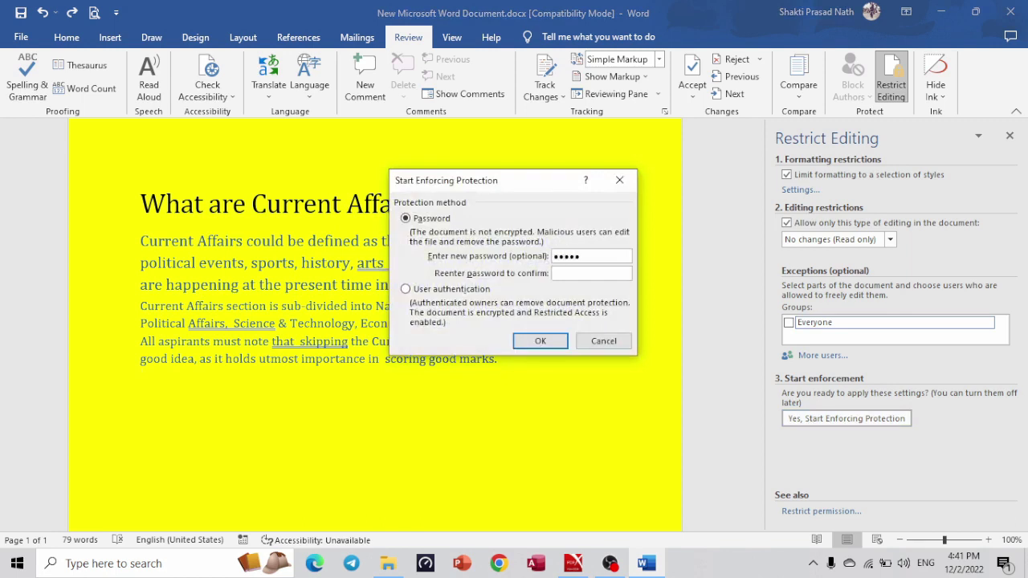
{"action": "key", "text": "Return"}
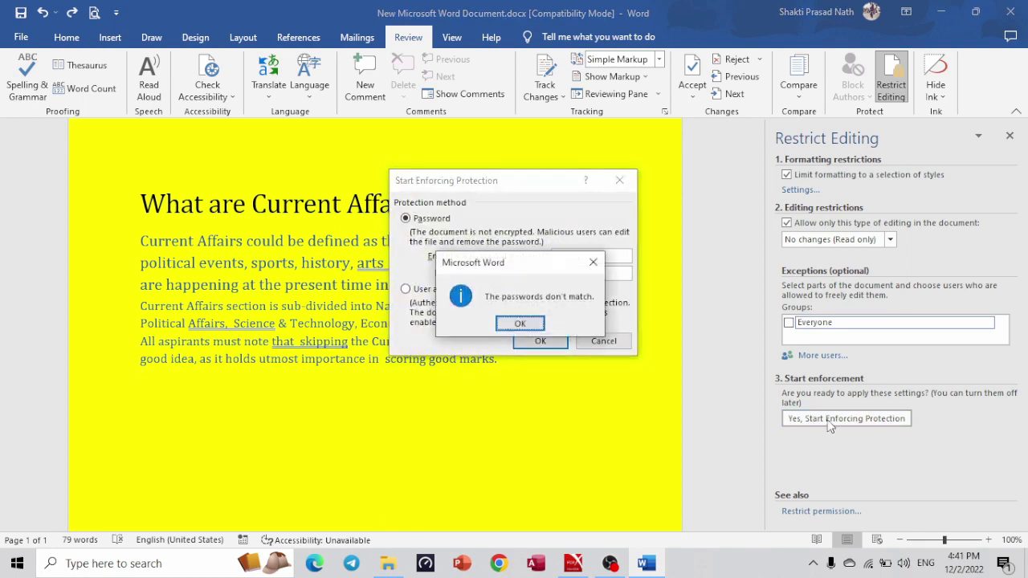
{"action": "left_click", "coordinate": [527, 322]}
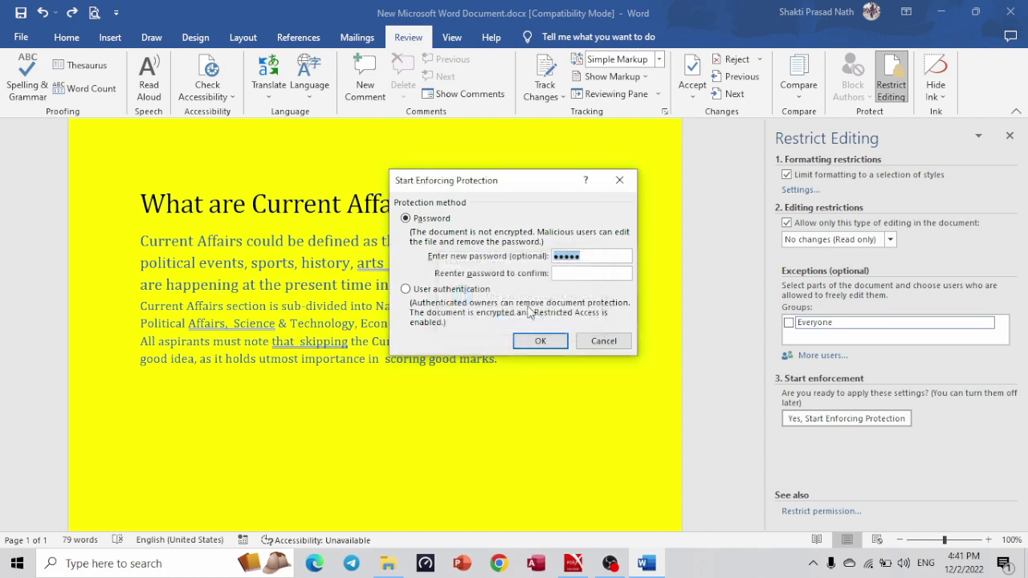
{"action": "left_click", "coordinate": [574, 274]}
{"action": "type", "text": "1"}
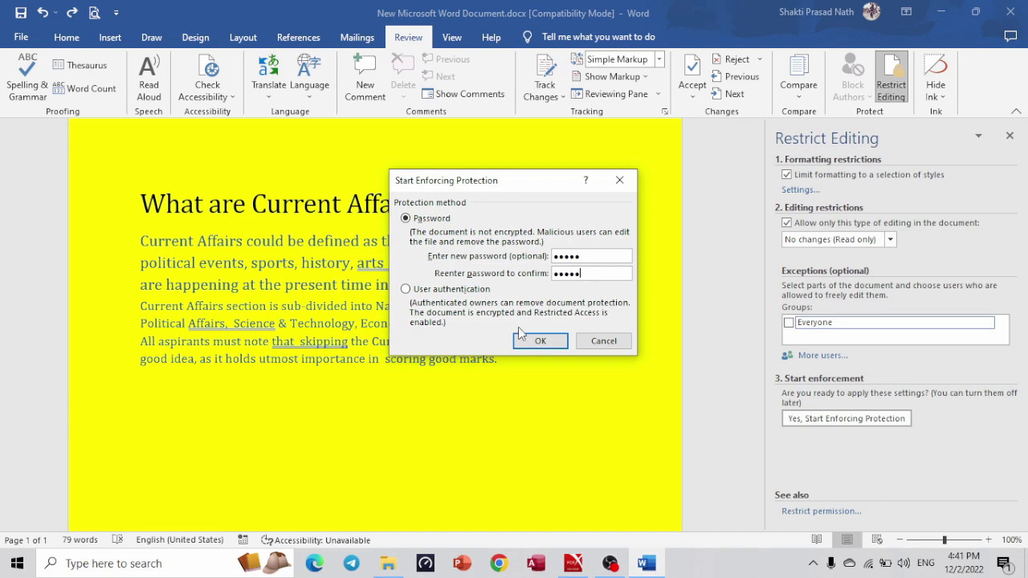
{"action": "left_click", "coordinate": [540, 341]}
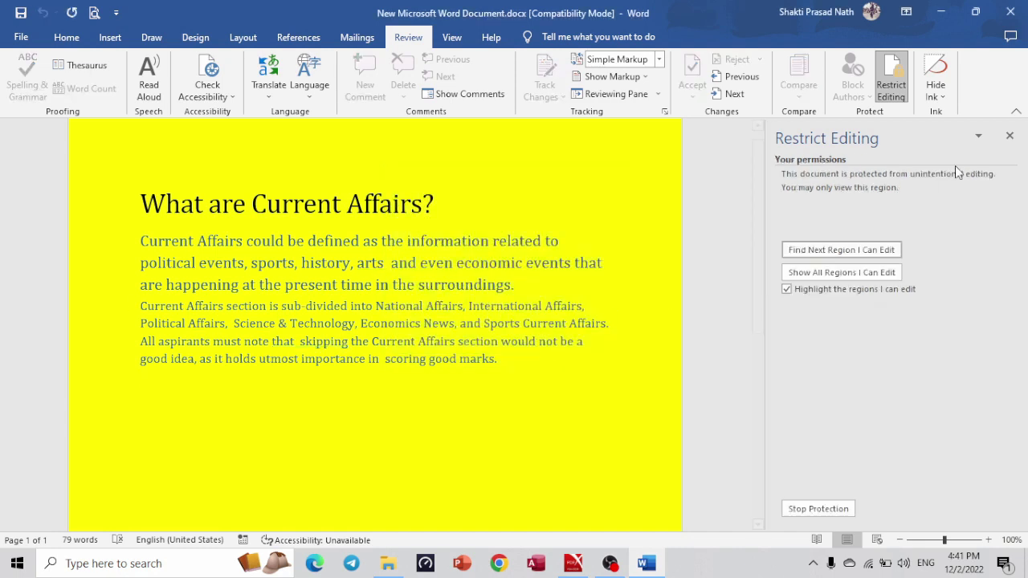
{"action": "left_click", "coordinate": [1011, 138]}
{"action": "double_click", "coordinate": [455, 289]}
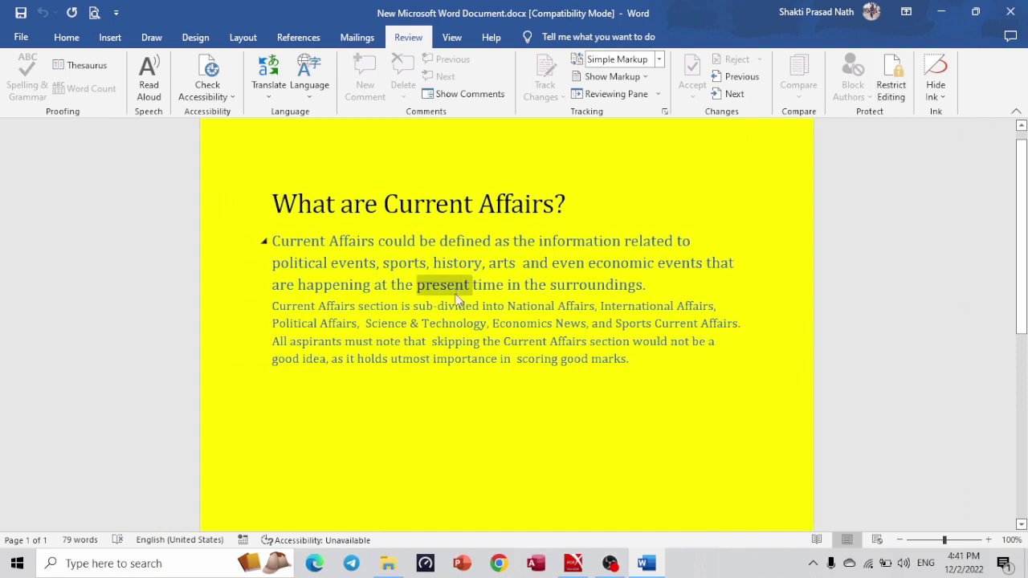
Confirm the text is locked, then stop protection with the password and close the pane.
{"action": "left_click", "coordinate": [476, 291]}
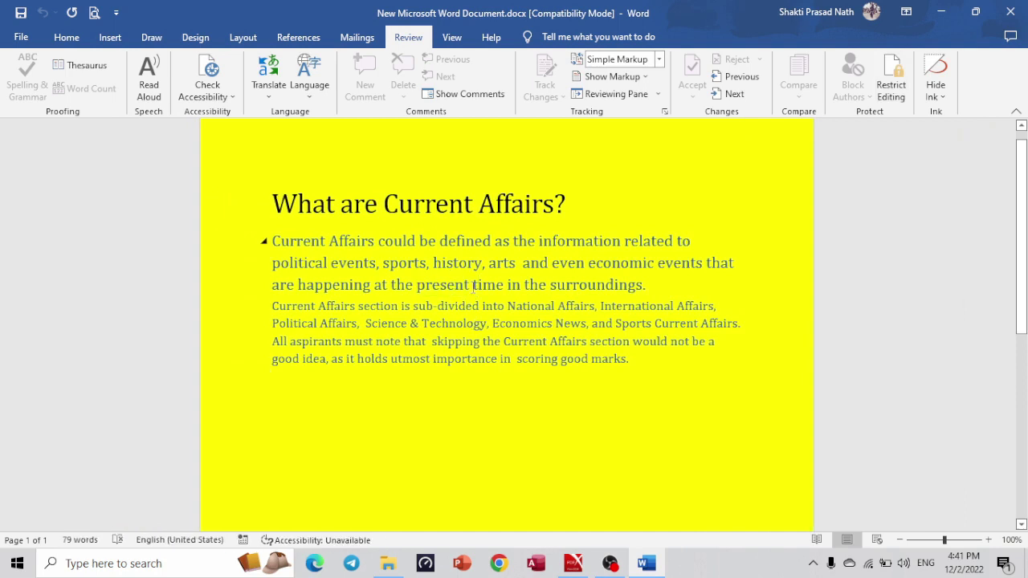
{"action": "key", "text": "BackSpace"}
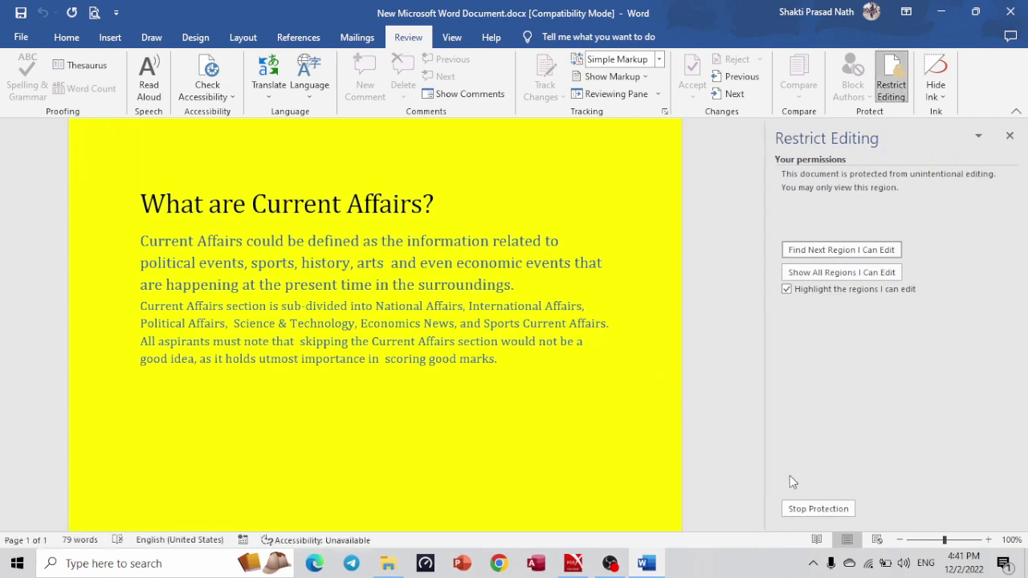
{"action": "left_click", "coordinate": [802, 506]}
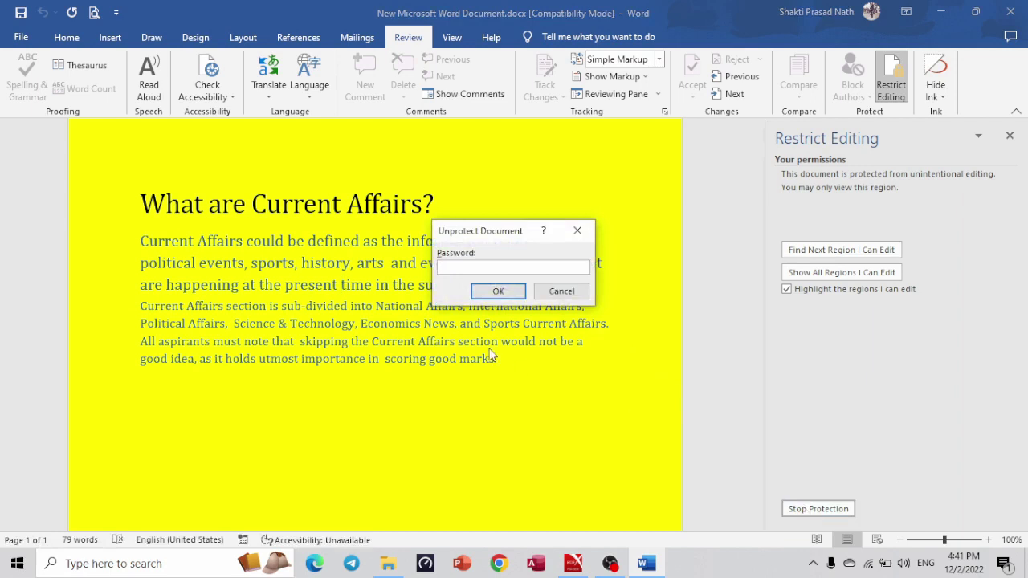
{"action": "type", "text": "123"}
{"action": "left_click", "coordinate": [498, 290]}
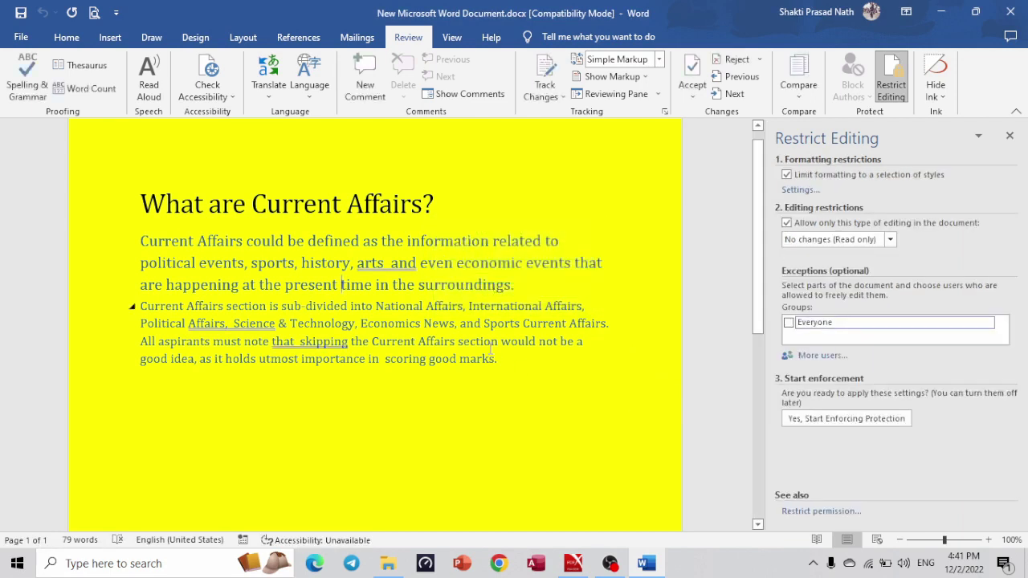
{"action": "left_click", "coordinate": [1010, 136]}
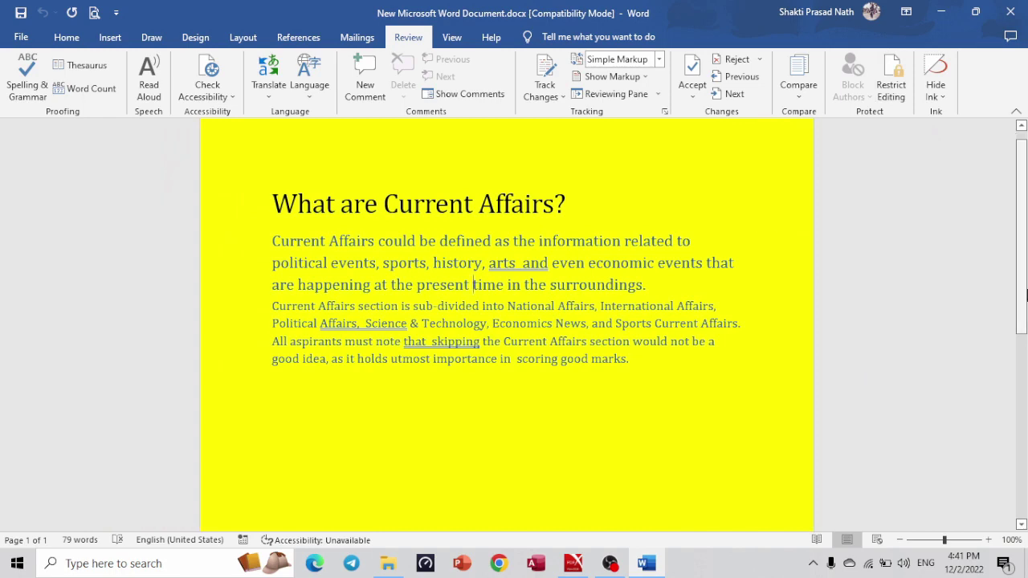
{"action": "scroll", "coordinate": [1026, 318], "scroll_direction": "down", "scroll_amount": 1}
{"action": "key", "text": "alt+Tab"}
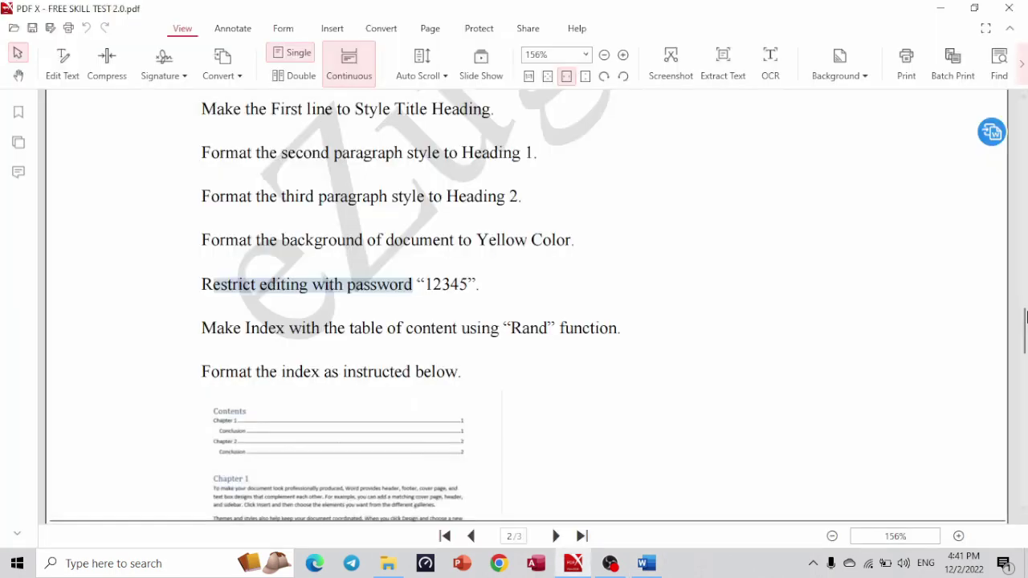
{"action": "left_click", "coordinate": [211, 332]}
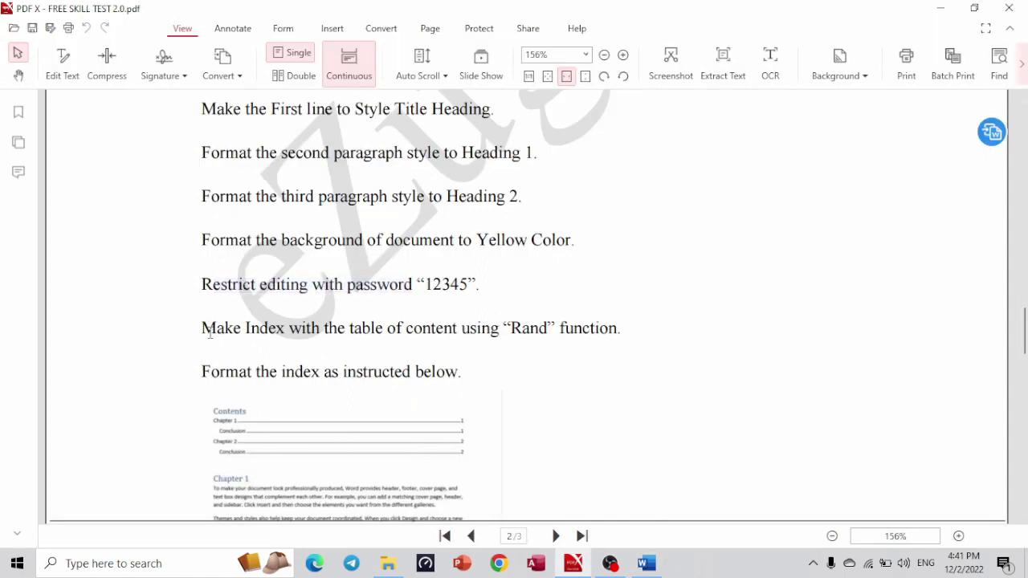
{"action": "left_click_drag", "start_coordinate": [211, 332], "coordinate": [648, 333]}
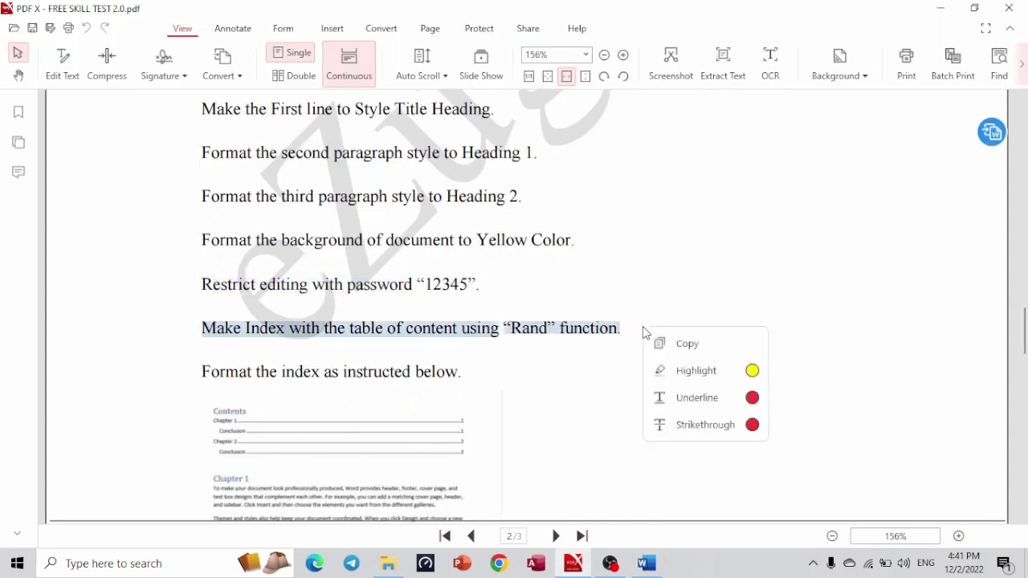
{"action": "scroll", "coordinate": [1025, 351], "scroll_direction": "down", "scroll_amount": 5}
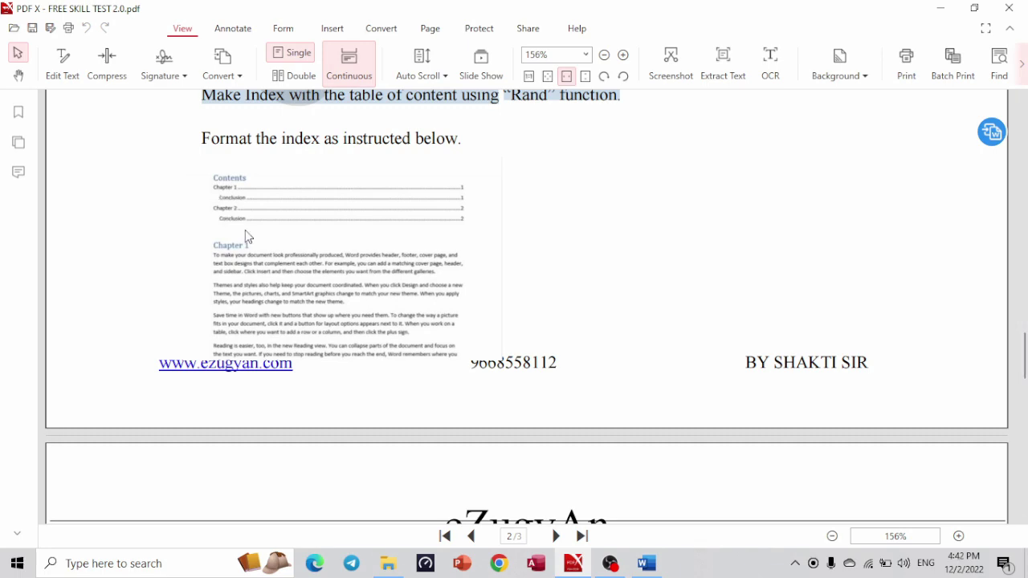
{"action": "key", "text": "alt+Tab"}
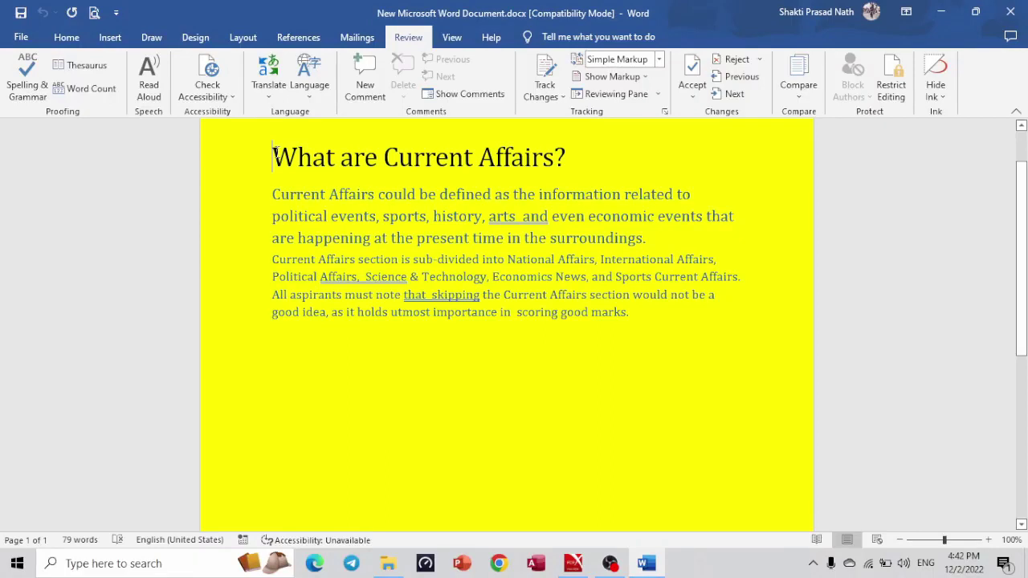
Add a CHAPTER 1 line above the title and generate sample paragraphs with =rand().
{"action": "key", "text": "Return"}
{"action": "type", "text": "CHAPTER 1"}
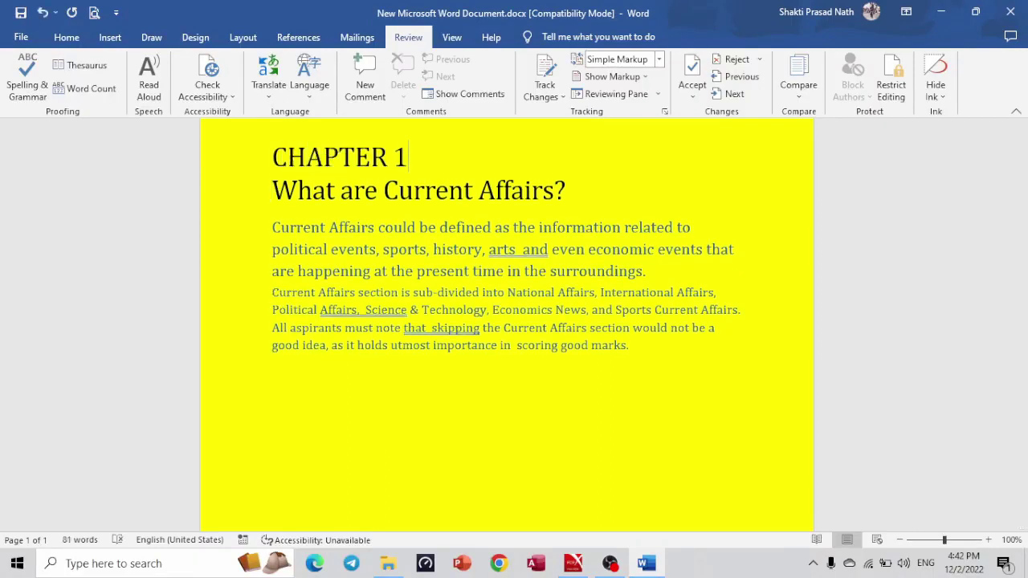
{"action": "key", "text": "Down"}
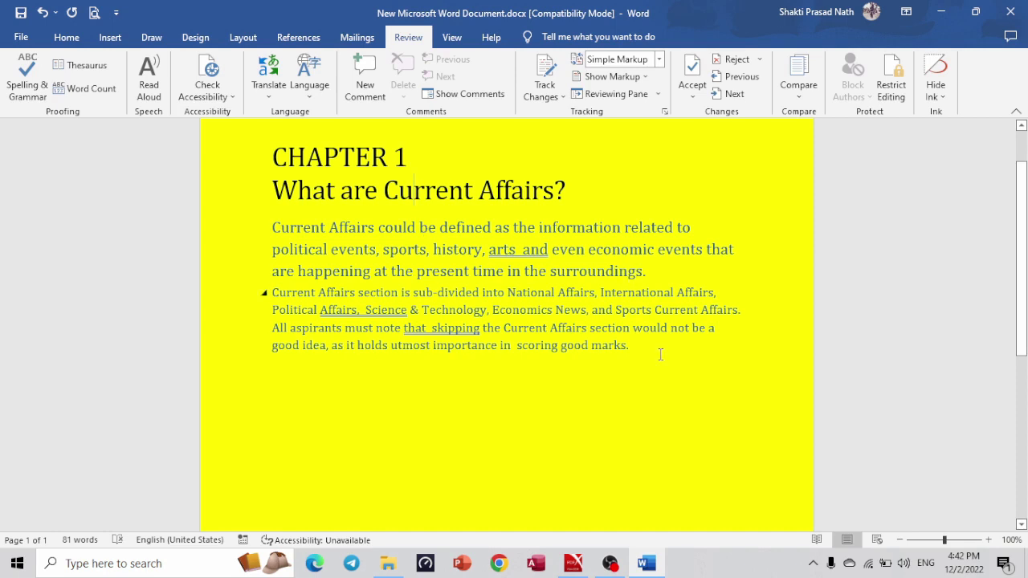
{"action": "key", "text": "Return"}
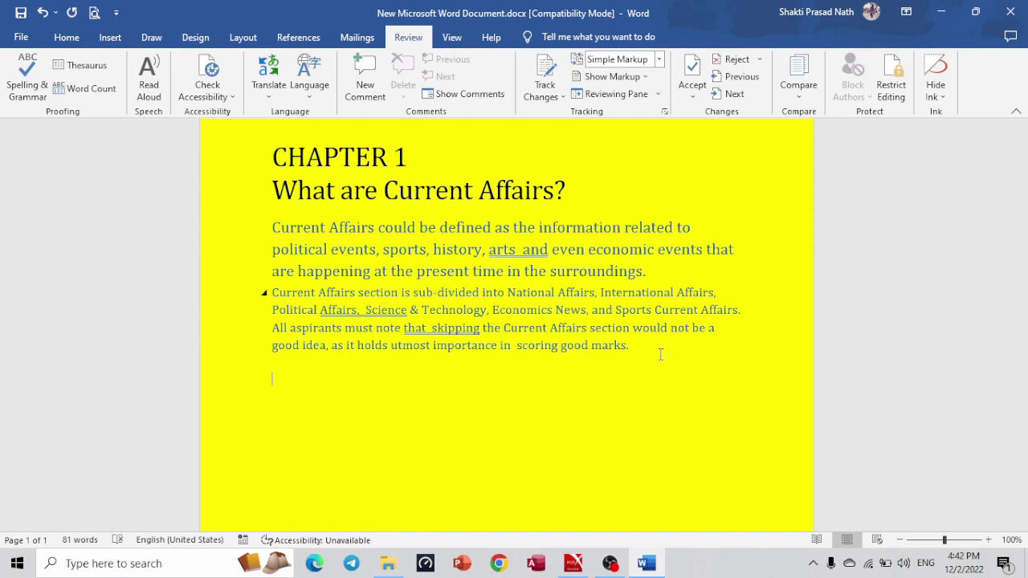
{"action": "type", "text": "=rand()"}
{"action": "key", "text": "Return"}
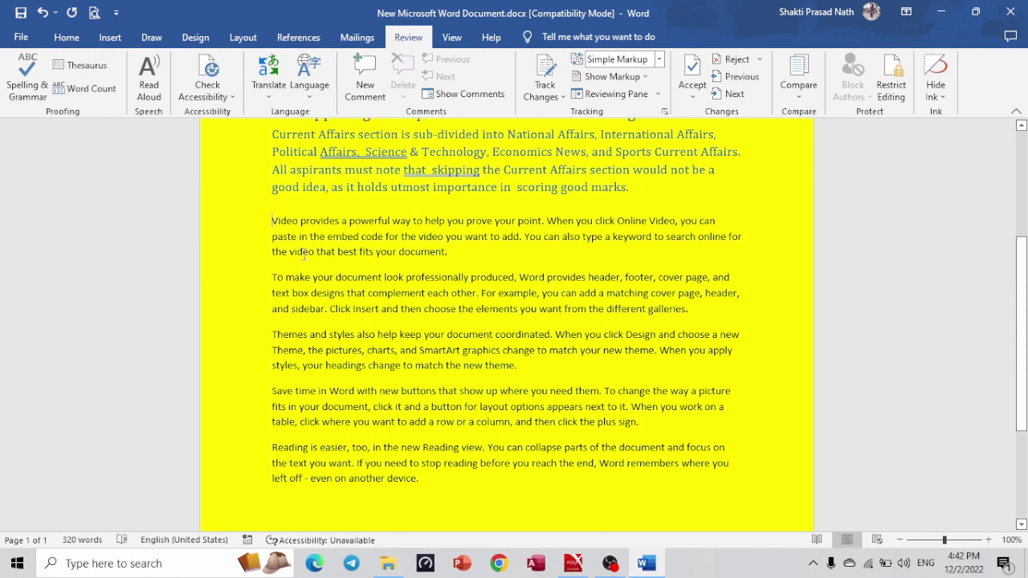
Paste the five paragraphs twice more and type Conclusion after the Themes paragraph.
{"action": "left_click_drag", "start_coordinate": [272, 220], "coordinate": [447, 485]}
{"action": "key", "text": "ctrl+c"}
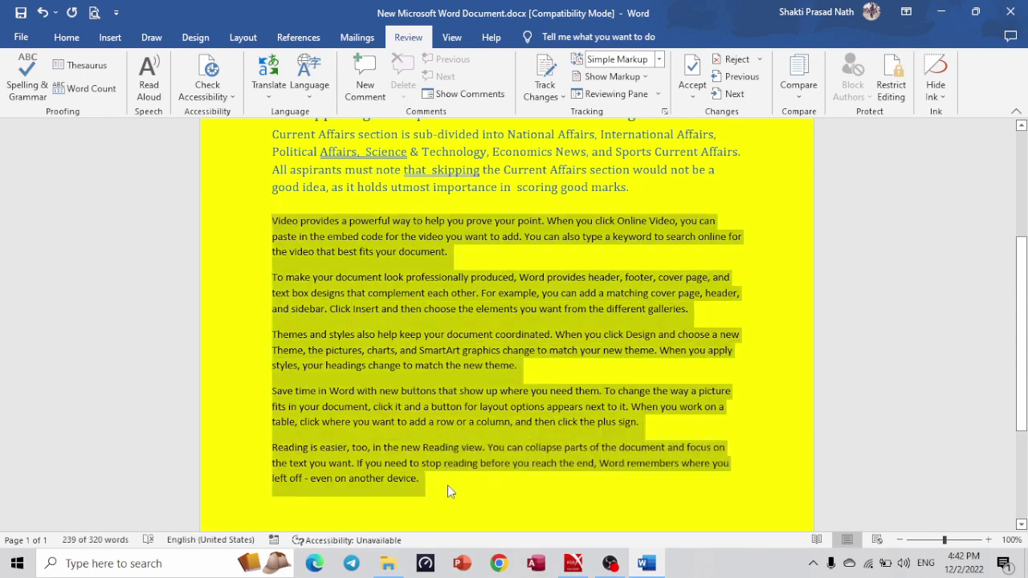
{"action": "left_click", "coordinate": [448, 485]}
{"action": "key", "text": "ctrl+v"}
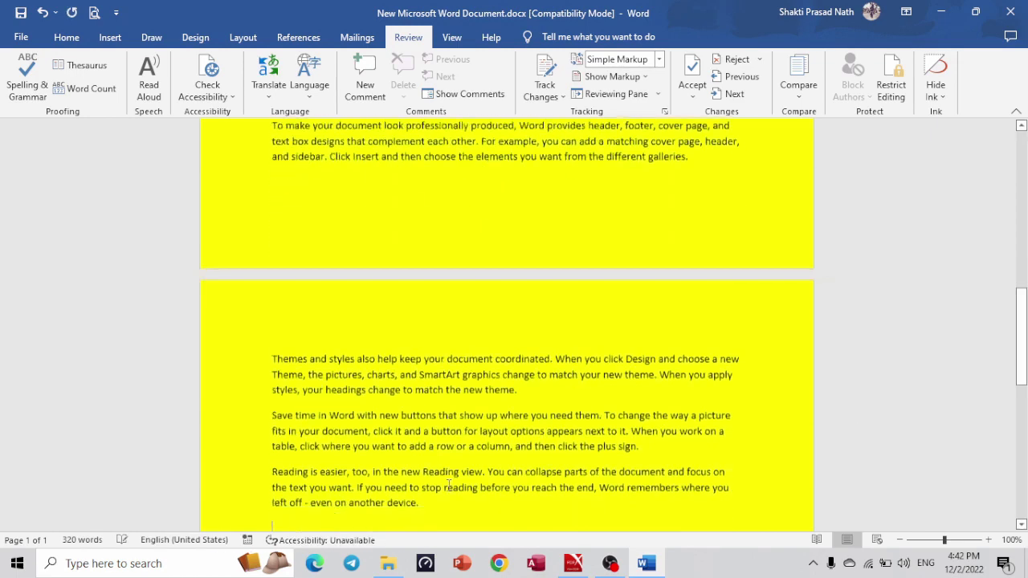
{"action": "key", "text": "ctrl+v"}
{"action": "key", "text": "ctrl+v"}
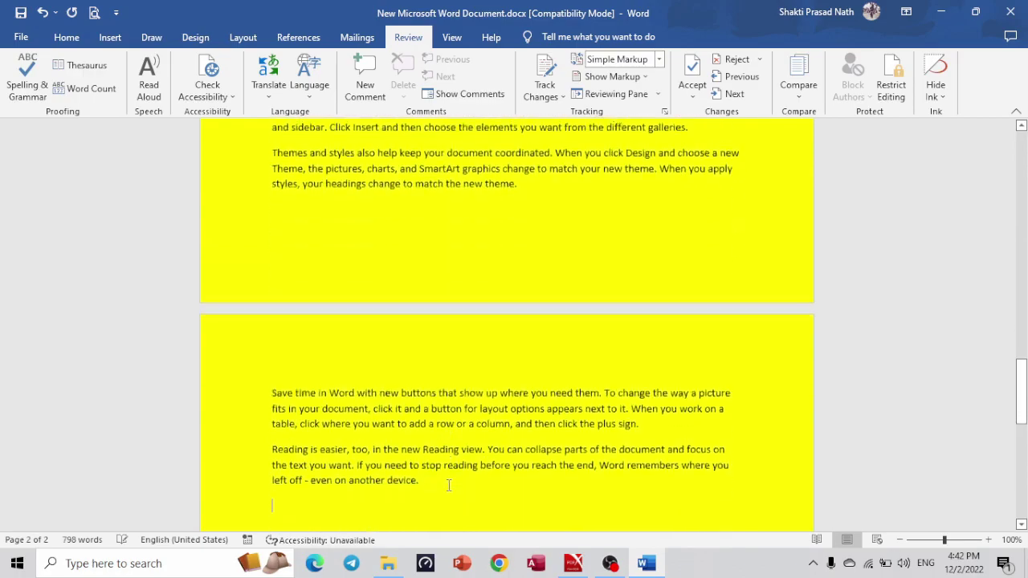
{"action": "scroll", "coordinate": [1027, 322], "scroll_direction": "up", "scroll_amount": 20}
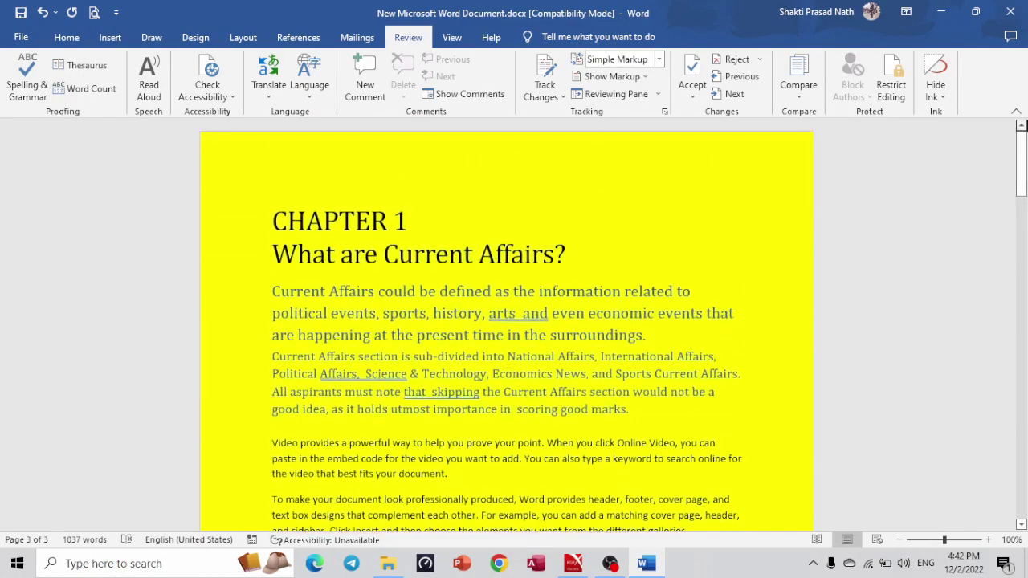
{"action": "left_click_drag", "start_coordinate": [1022, 186], "coordinate": [1022, 222]}
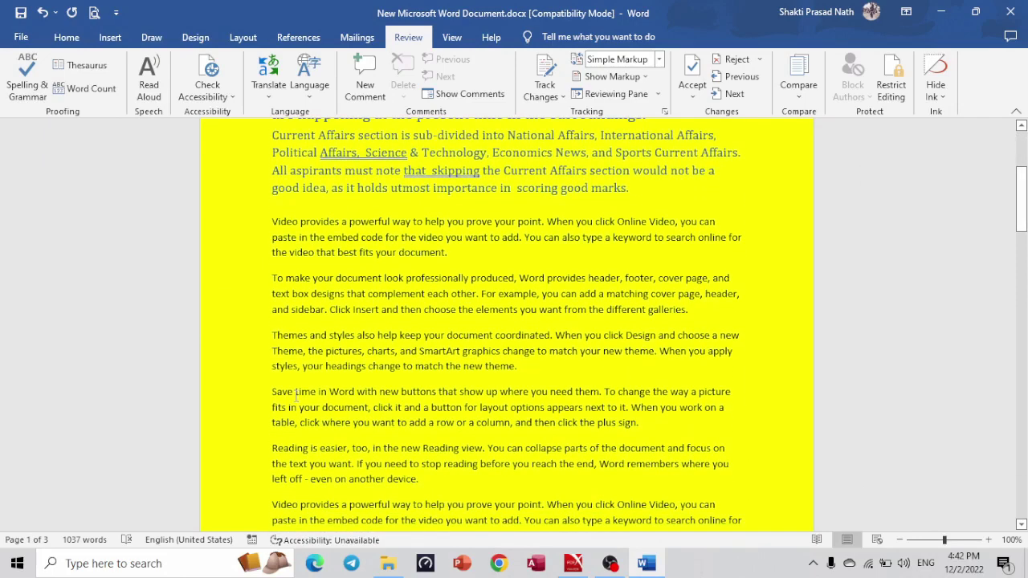
{"action": "left_click", "coordinate": [514, 352]}
{"action": "key", "text": "Return"}
{"action": "type", "text": "Conclusion"}
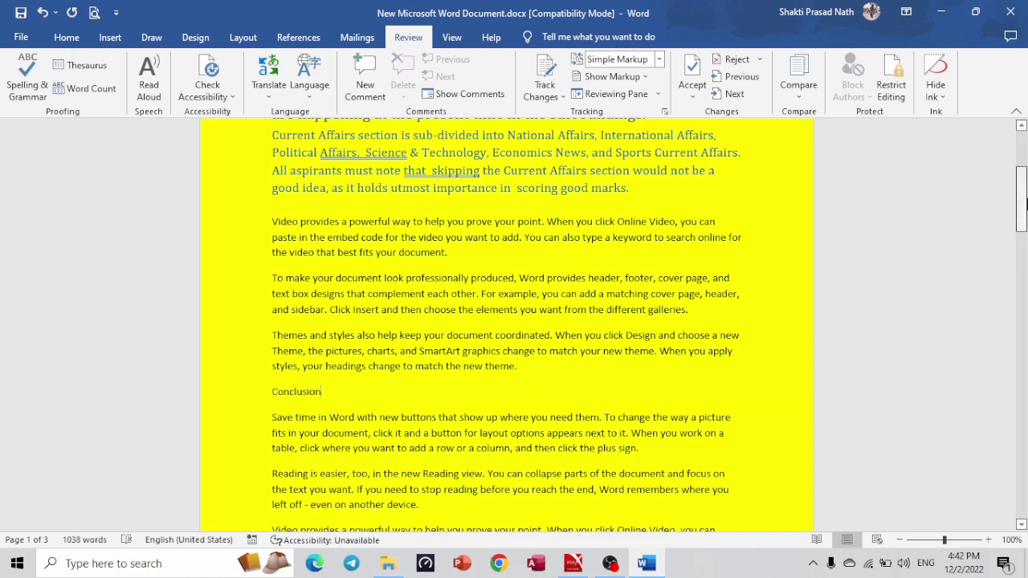
Mark the CHAPTER 1 line as a Level 1 table of contents entry.
{"action": "left_click_drag", "start_coordinate": [1022, 200], "coordinate": [1022, 312]}
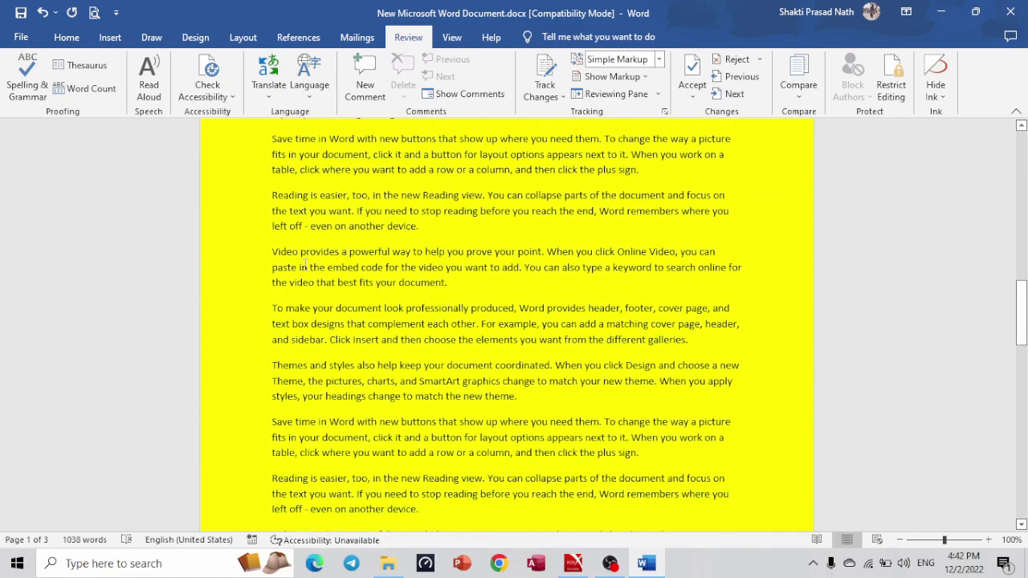
{"action": "left_click_drag", "start_coordinate": [1025, 273], "coordinate": [1022, 136]}
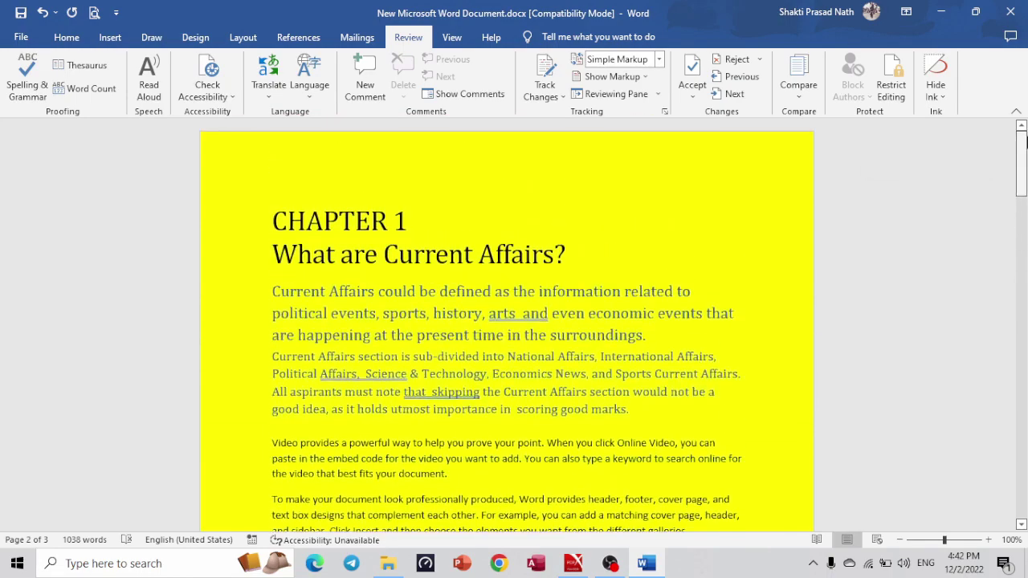
{"action": "triple_click", "coordinate": [407, 225]}
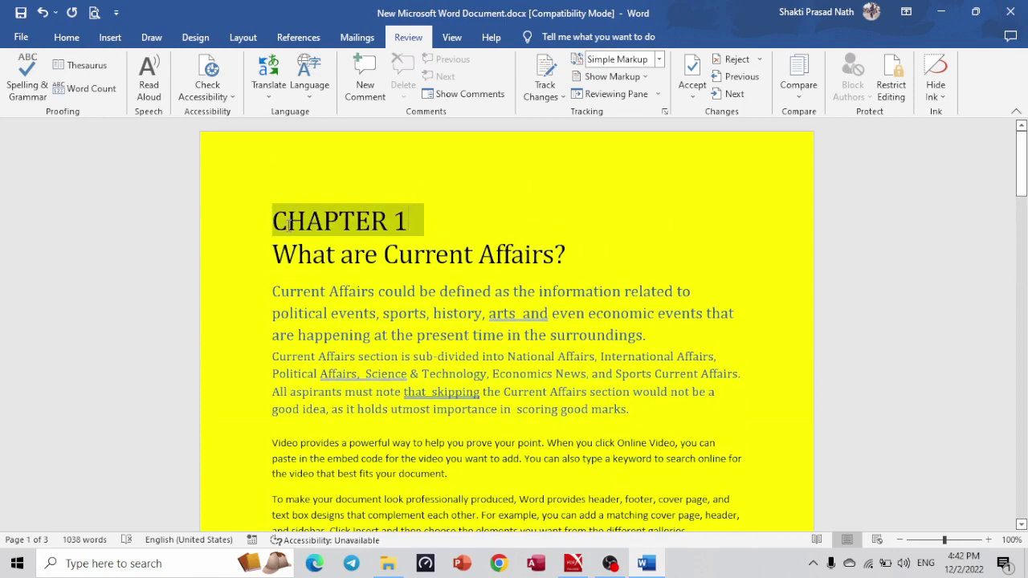
{"action": "left_click", "coordinate": [456, 37]}
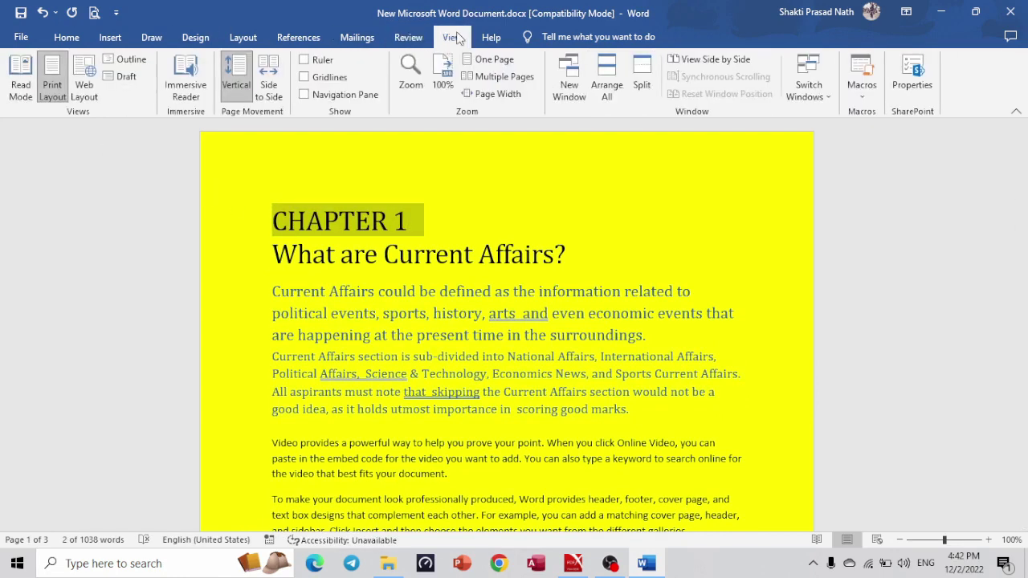
{"action": "left_click", "coordinate": [408, 38]}
{"action": "left_click", "coordinate": [305, 42]}
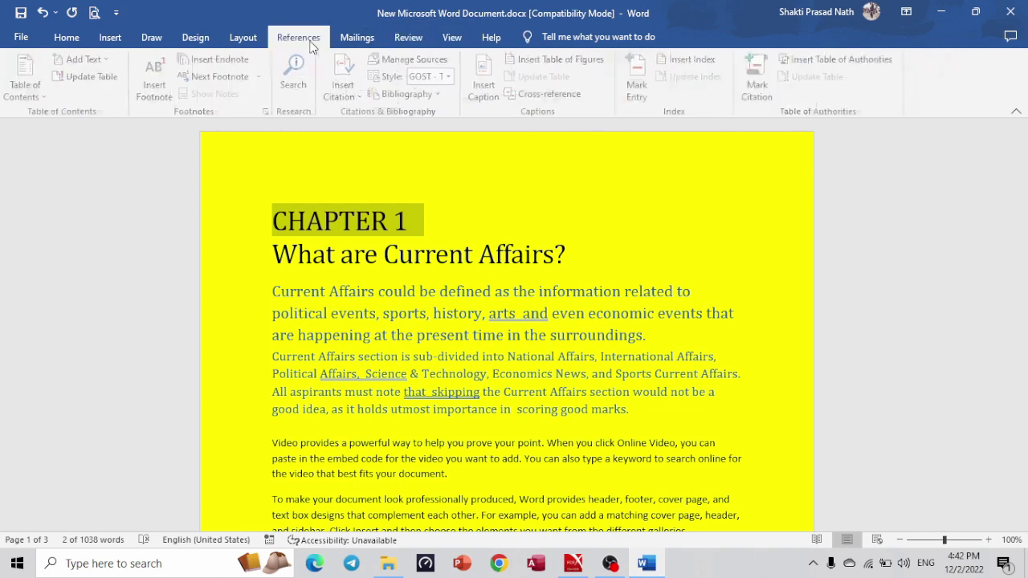
{"action": "left_click", "coordinate": [101, 61]}
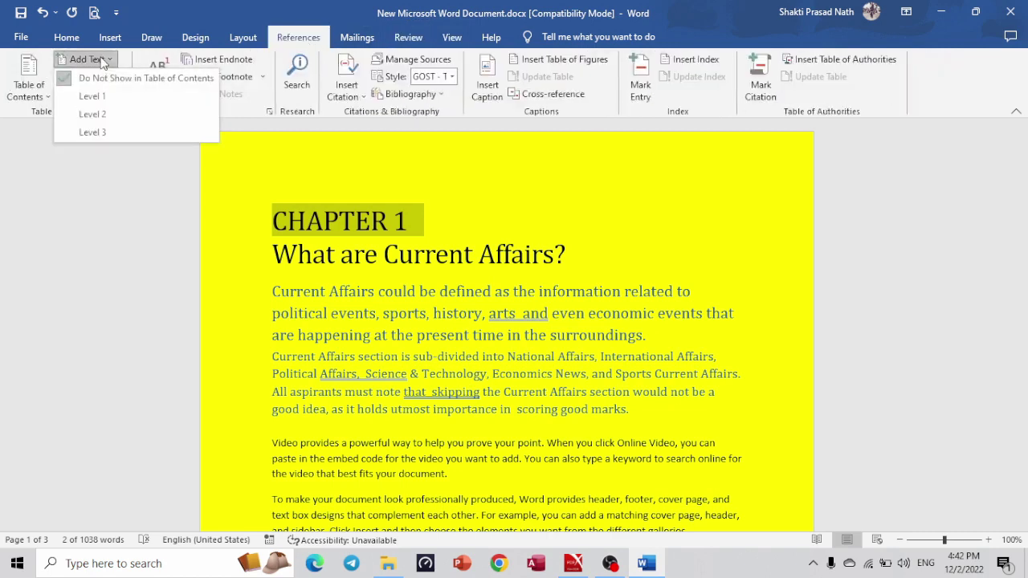
{"action": "left_click", "coordinate": [100, 98]}
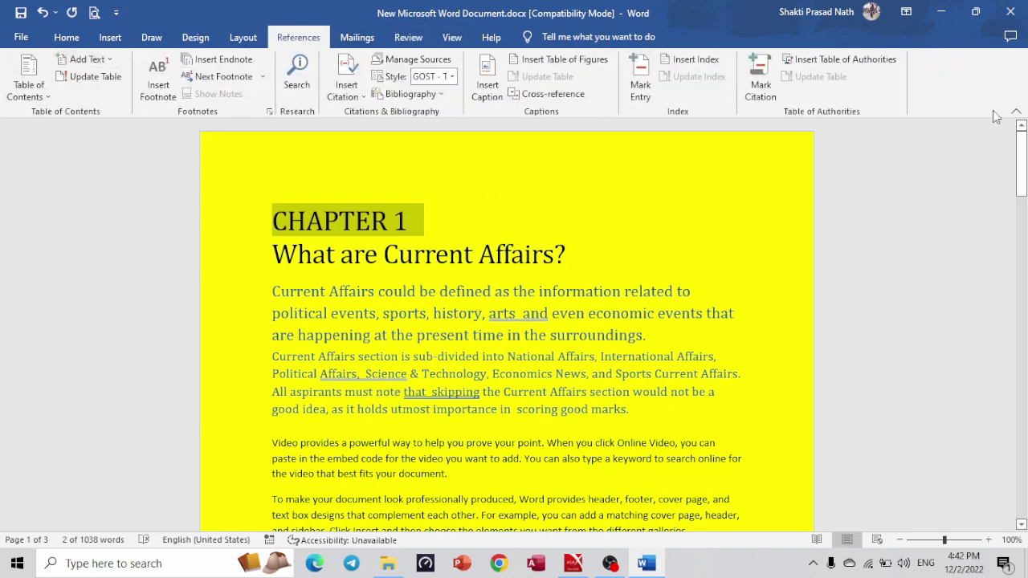
Mark the Conclusion line as a Level 1 table of contents entry.
{"action": "left_click_drag", "start_coordinate": [1022, 161], "coordinate": [1025, 221]}
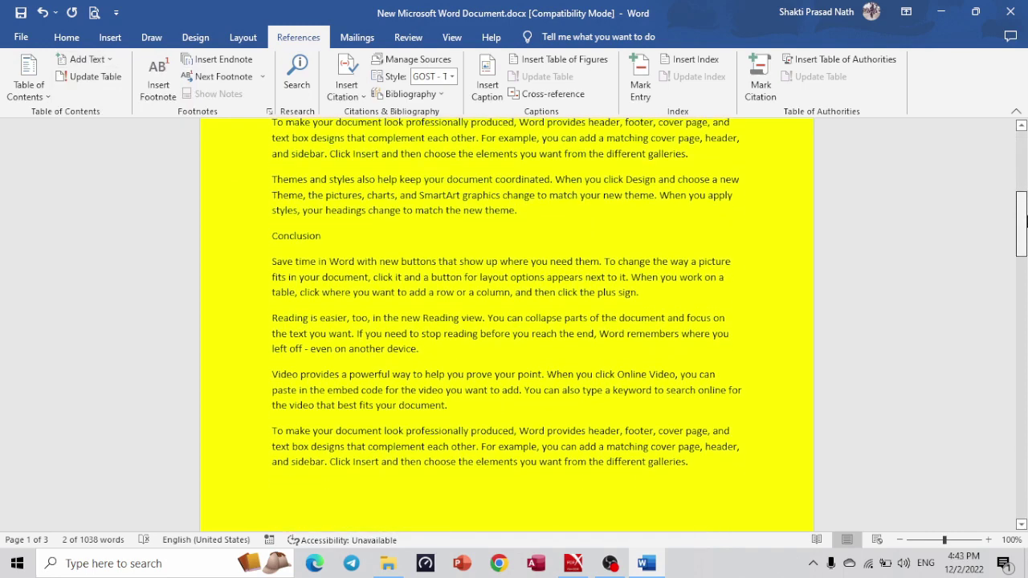
{"action": "triple_click", "coordinate": [314, 238]}
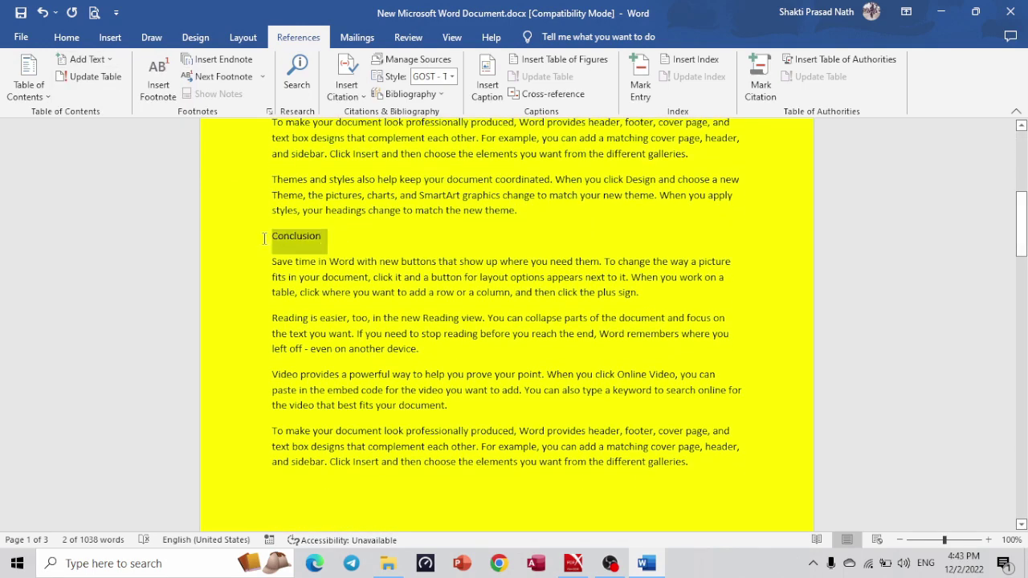
{"action": "left_click", "coordinate": [86, 61]}
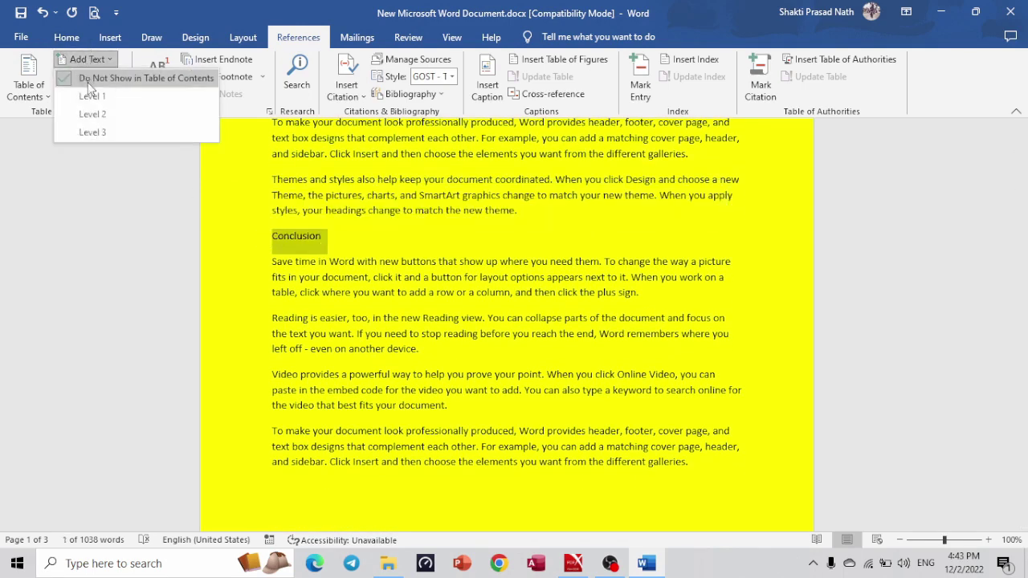
{"action": "left_click", "coordinate": [94, 110]}
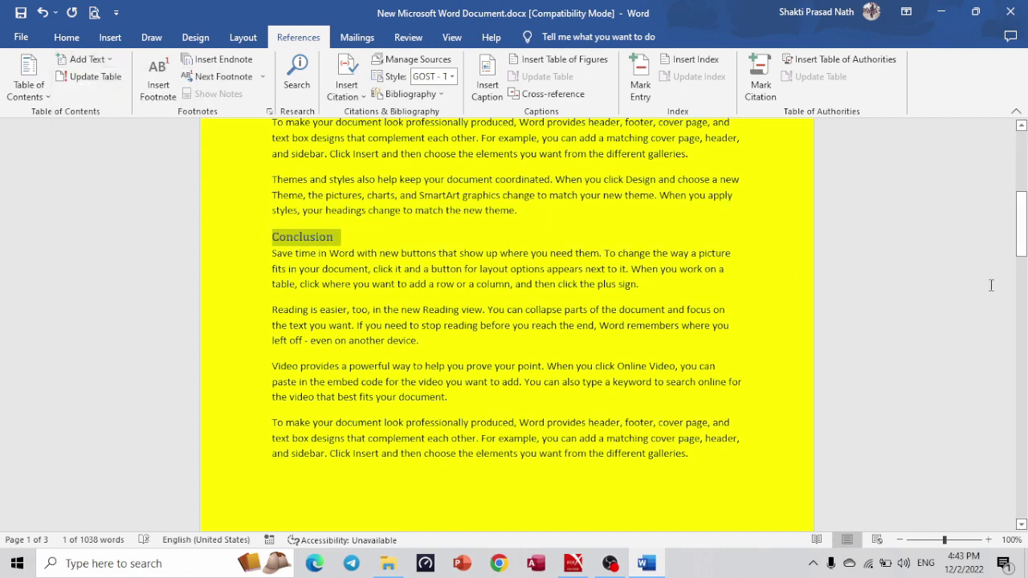
{"action": "left_click_drag", "start_coordinate": [1022, 249], "coordinate": [1021, 325]}
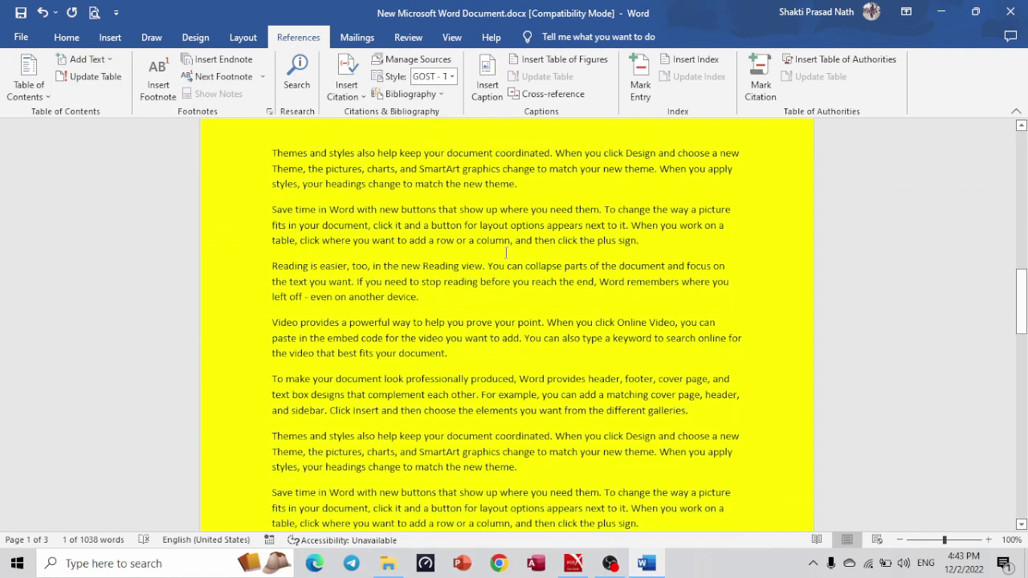
Insert a Chapter 2 line above the Themes paragraph and make it a Level 1 entry.
{"action": "left_click", "coordinate": [270, 152]}
{"action": "key", "text": "Return"}
{"action": "type", "text": "C"}
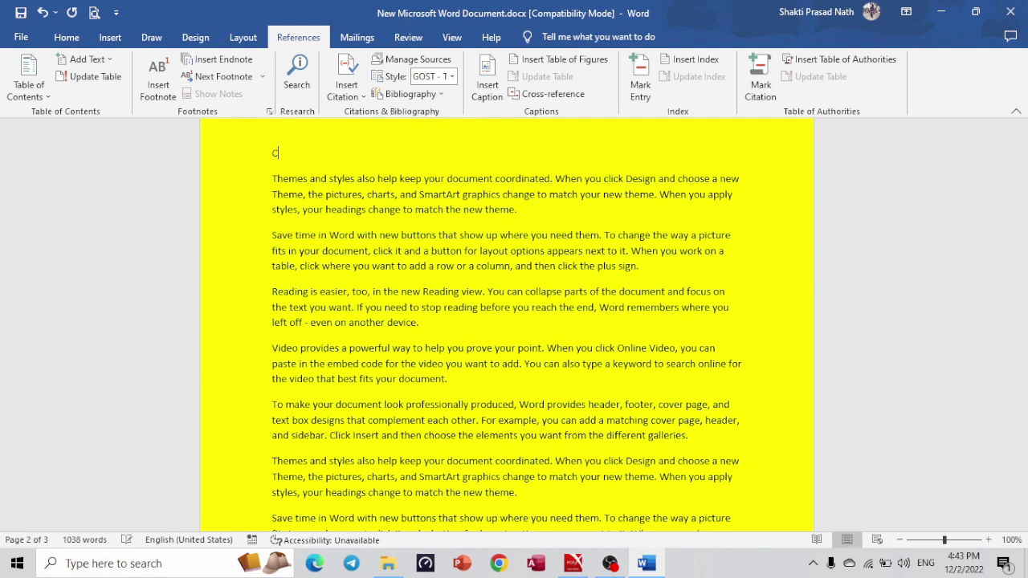
{"action": "type", "text": "hapter 2"}
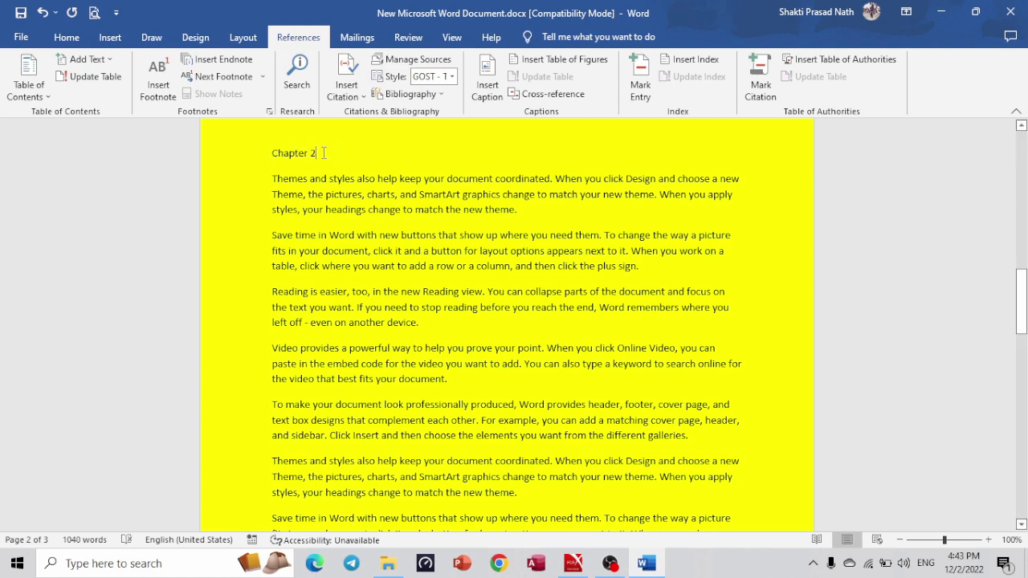
{"action": "left_click_drag", "start_coordinate": [324, 153], "coordinate": [273, 153]}
{"action": "left_click", "coordinate": [105, 64]}
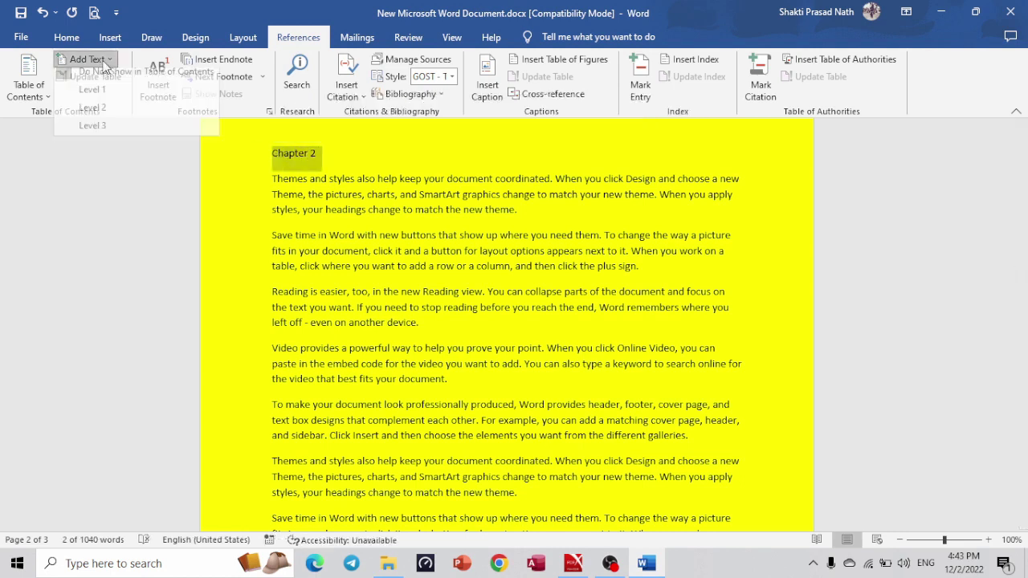
{"action": "left_click", "coordinate": [105, 102]}
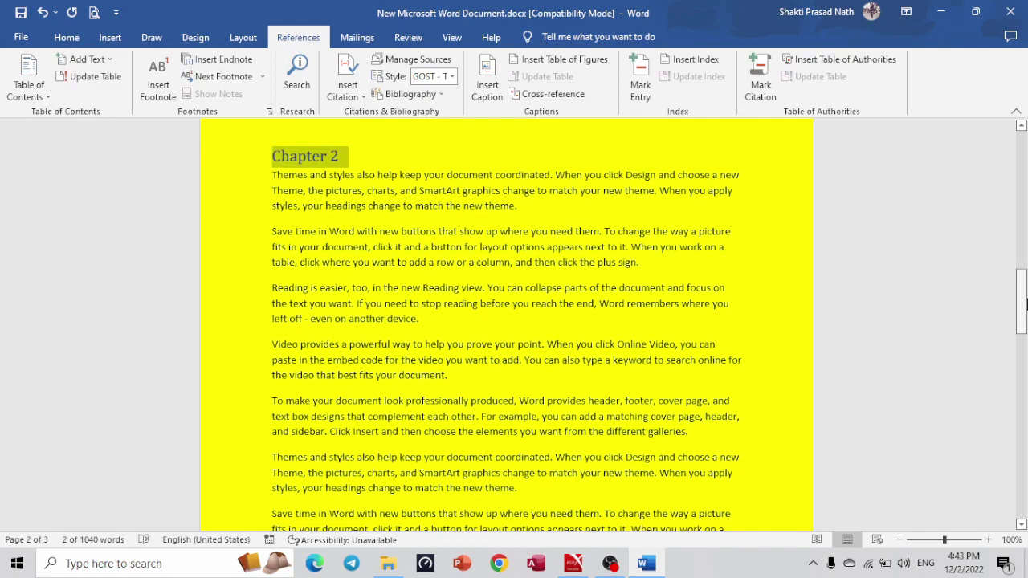
Insert a CONCLUSION line above the Video paragraph and make it a Level 3 entry.
{"action": "left_click_drag", "start_coordinate": [1025, 303], "coordinate": [1025, 349]}
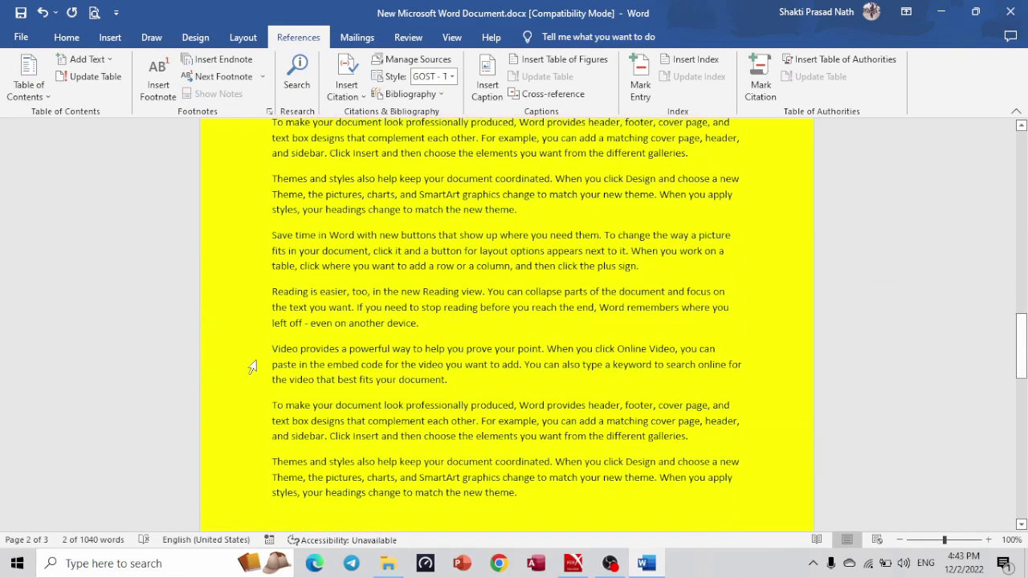
{"action": "left_click", "coordinate": [272, 348]}
{"action": "key", "text": "Return"}
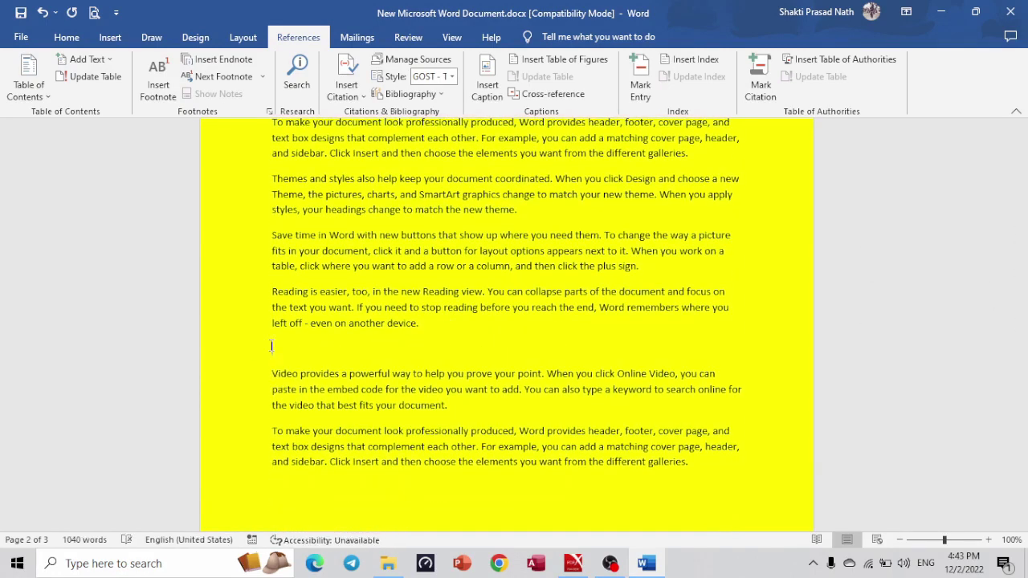
{"action": "type", "text": "CONCLUSION"}
{"action": "left_click", "coordinate": [257, 357]}
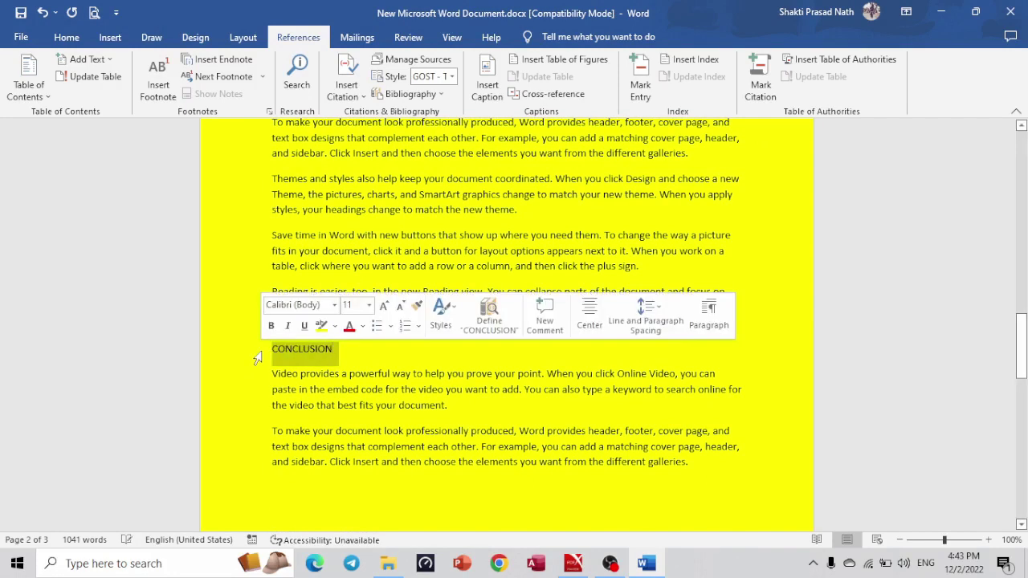
{"action": "left_click", "coordinate": [92, 62]}
{"action": "left_click", "coordinate": [96, 129]}
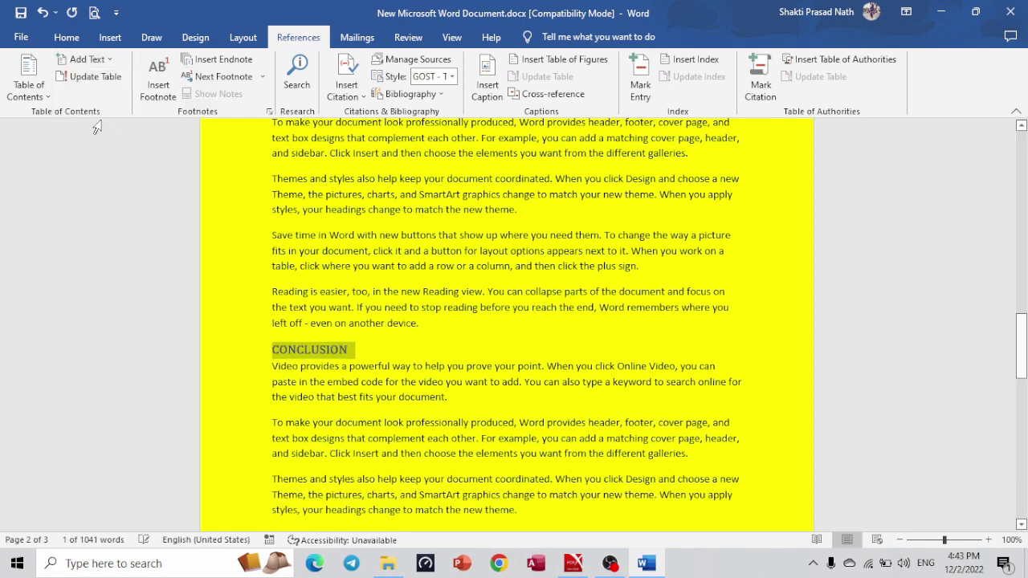
{"action": "left_click", "coordinate": [485, 355]}
{"action": "left_click_drag", "start_coordinate": [1021, 365], "coordinate": [1021, 145]}
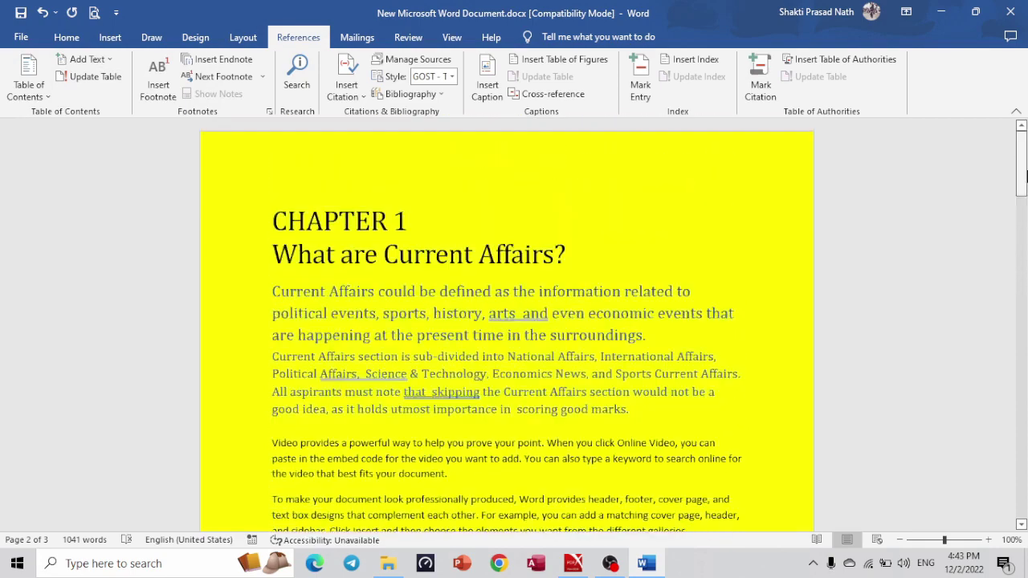
Insert an Automatic Table 1 contents table on a new line above CHAPTER 1.
{"action": "left_click", "coordinate": [276, 212]}
{"action": "key", "text": "Return"}
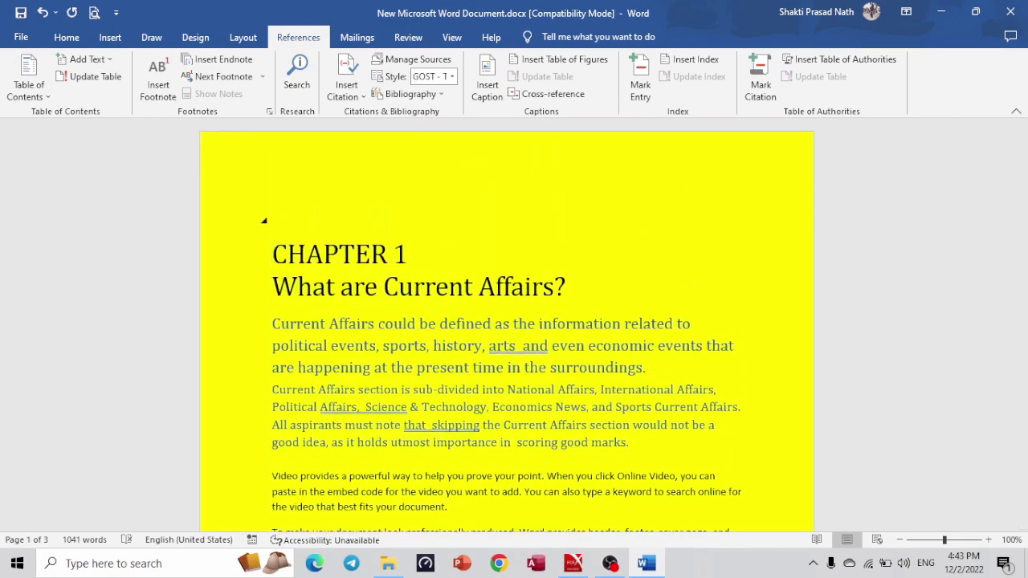
{"action": "left_click", "coordinate": [24, 89]}
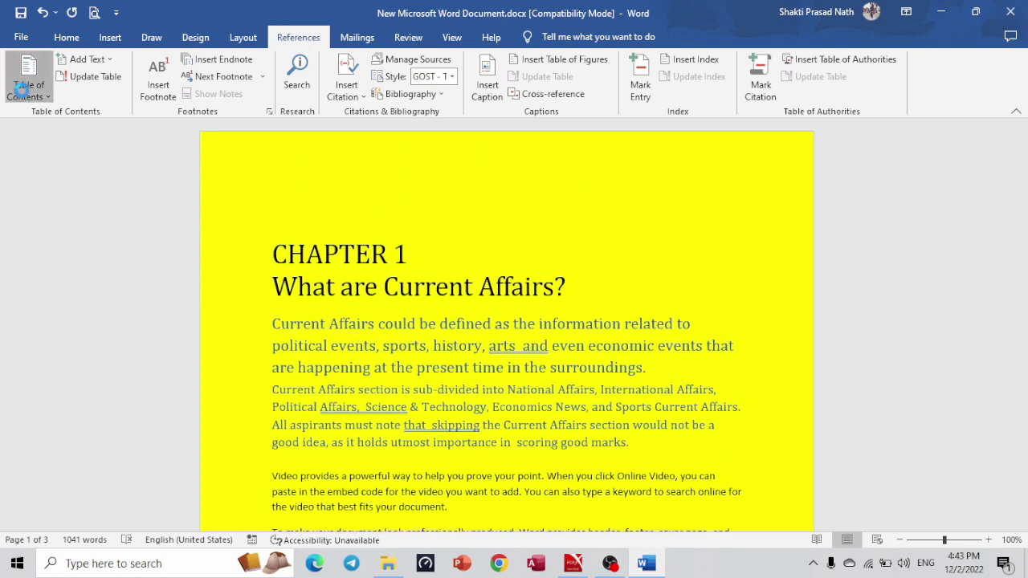
{"action": "left_click", "coordinate": [22, 91]}
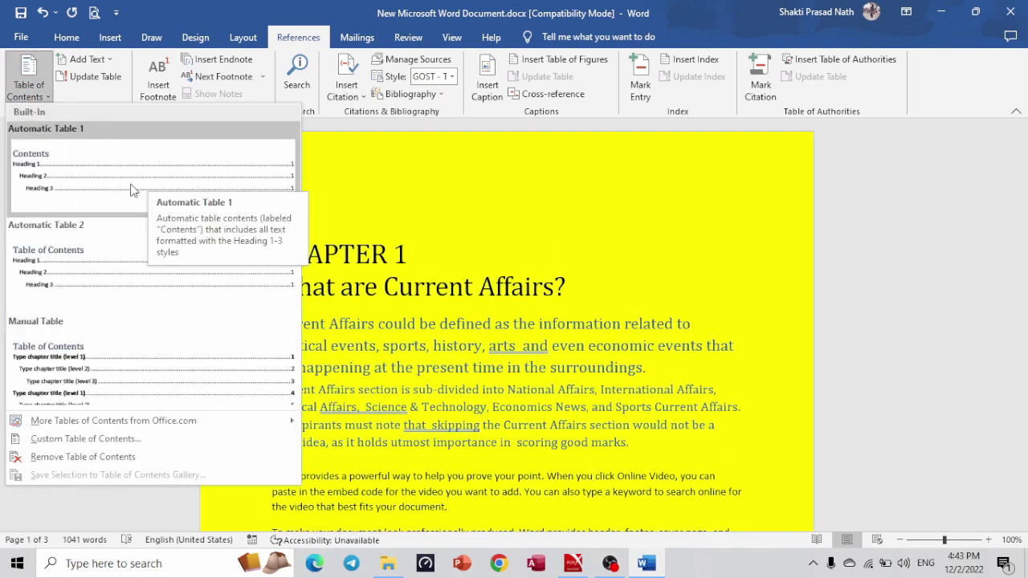
{"action": "left_click", "coordinate": [133, 190]}
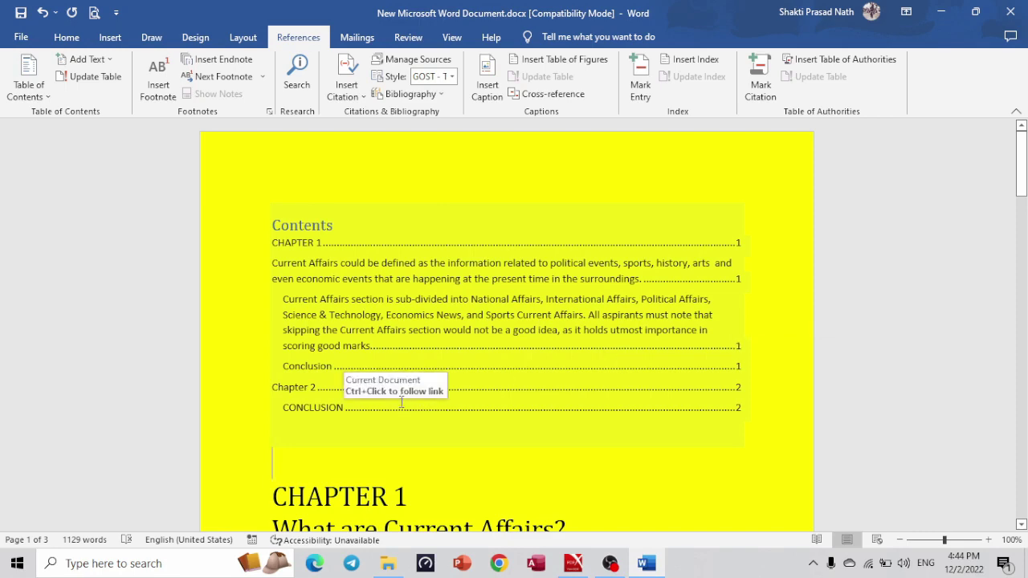
Test the CONCLUSION contents link, review the table, and close the document.
{"action": "left_click", "coordinate": [481, 410], "text": "ctrl"}
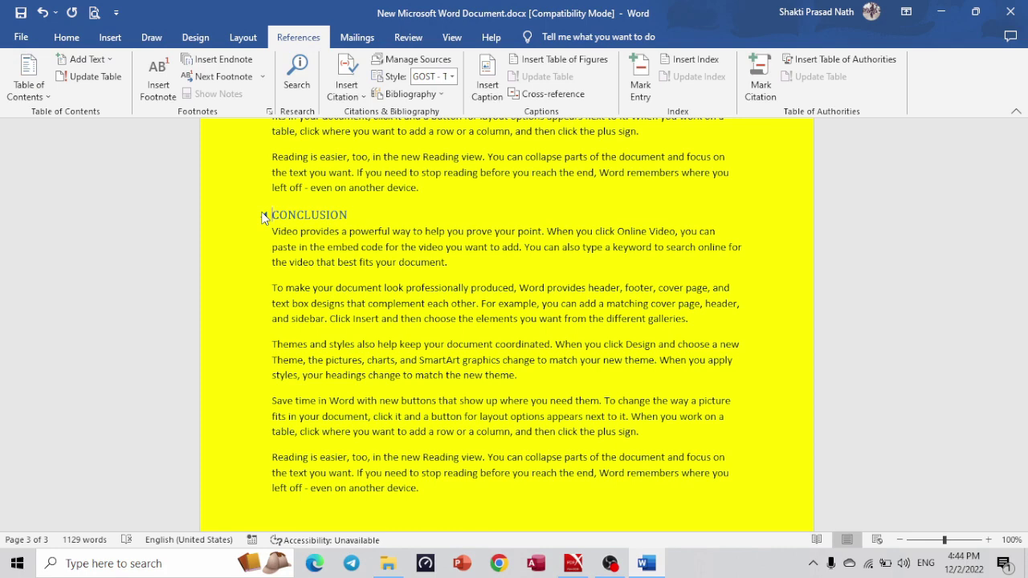
{"action": "left_click_drag", "start_coordinate": [1023, 448], "coordinate": [1024, 170]}
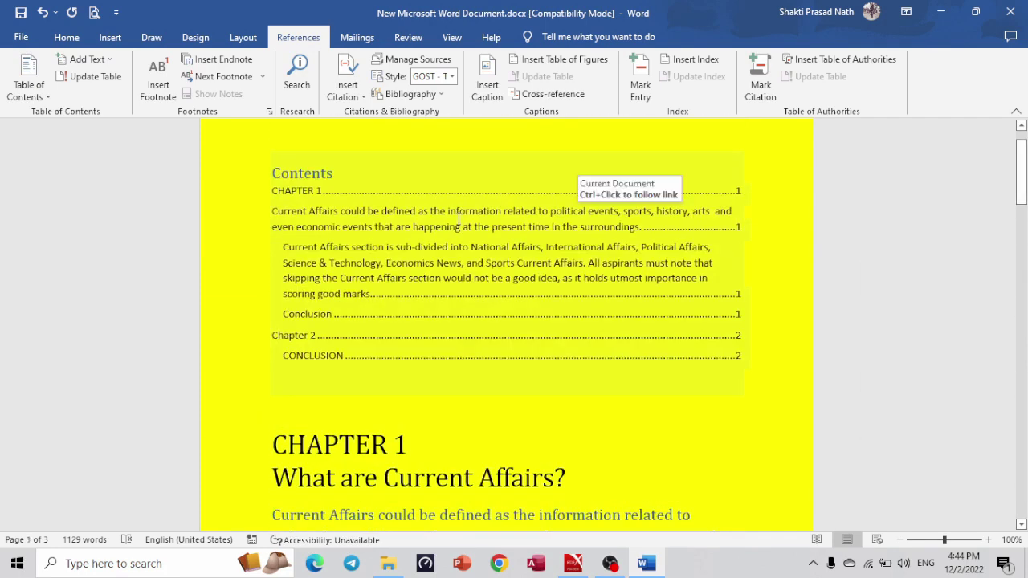
{"action": "left_click_drag", "start_coordinate": [277, 213], "coordinate": [371, 227]}
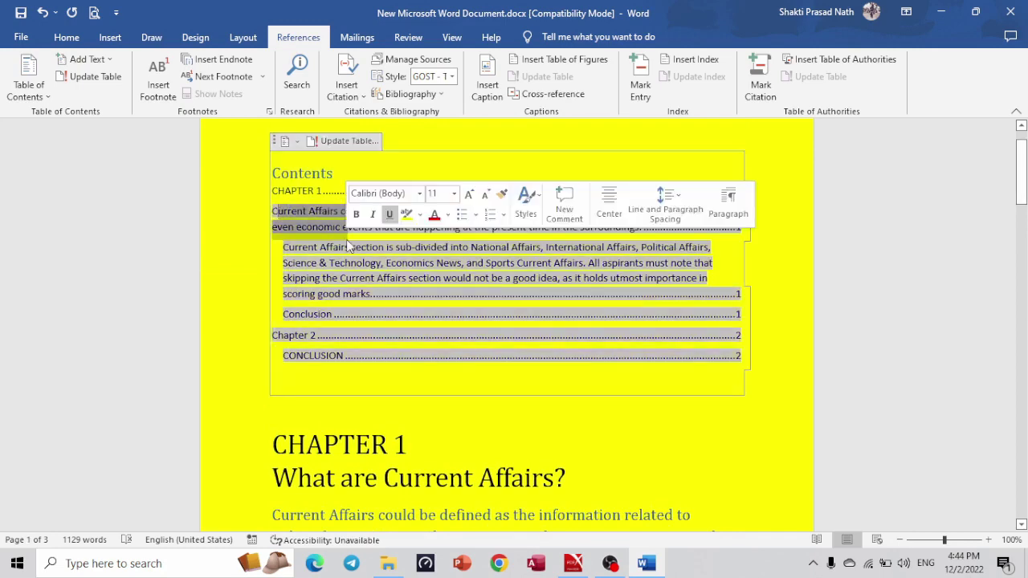
{"action": "left_click", "coordinate": [373, 294]}
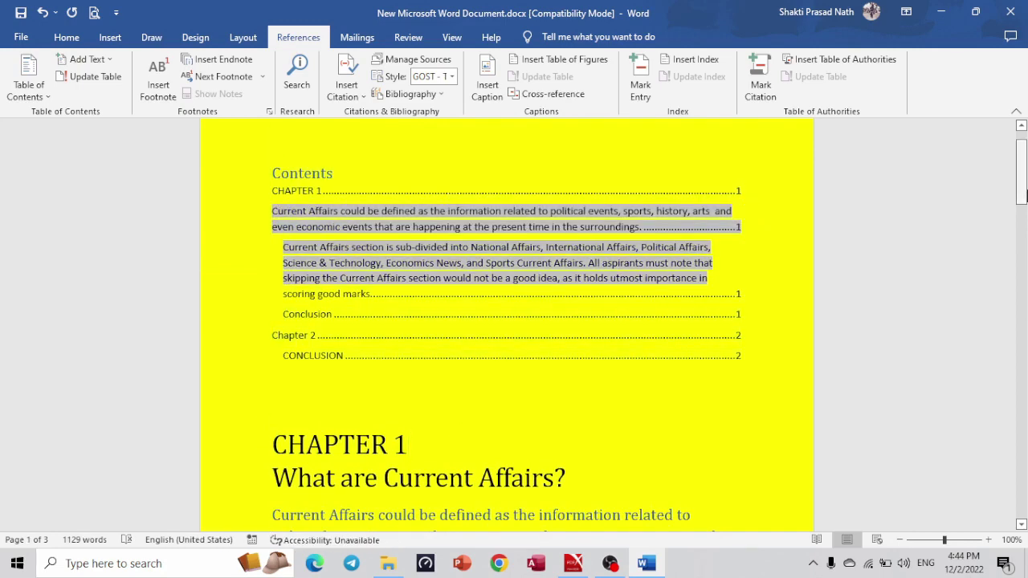
{"action": "left_click_drag", "start_coordinate": [1023, 176], "coordinate": [1026, 412]}
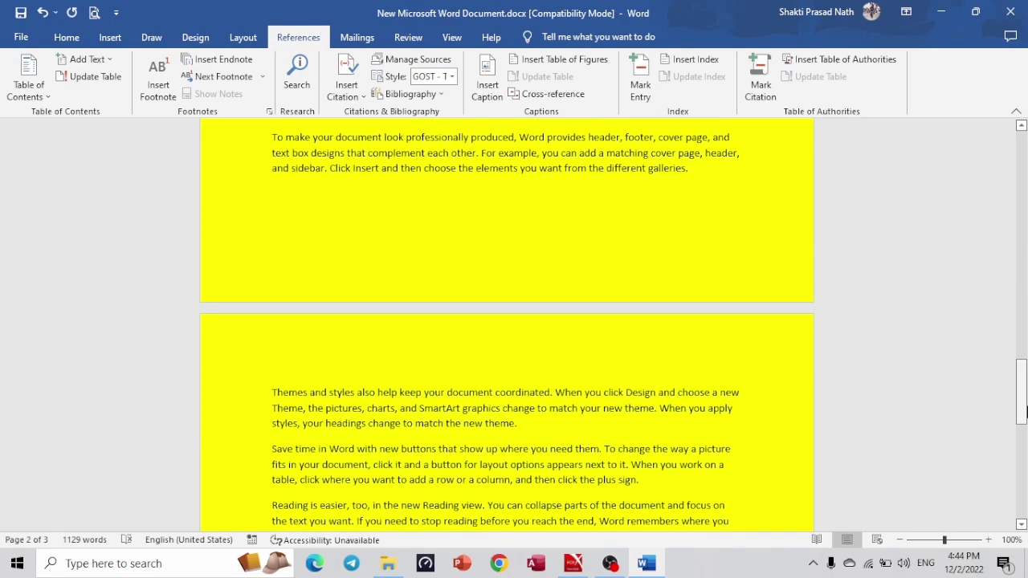
{"action": "left_click_drag", "start_coordinate": [1025, 412], "coordinate": [1026, 412]}
{"action": "left_click", "coordinate": [1011, 11]}
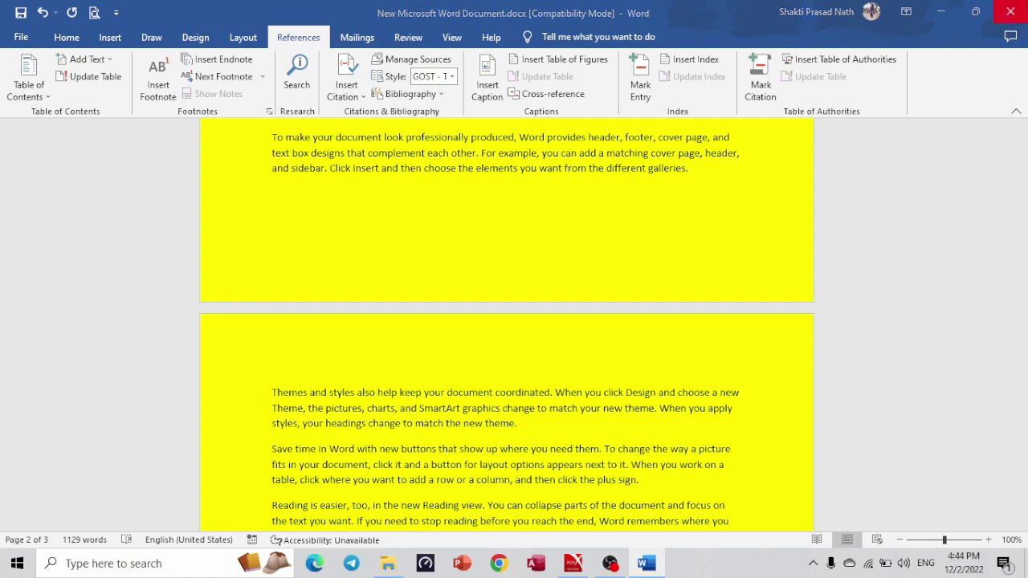
Save the Word document and highlight the Bit-Byte company name in the PDF task.
{"action": "left_click", "coordinate": [450, 312]}
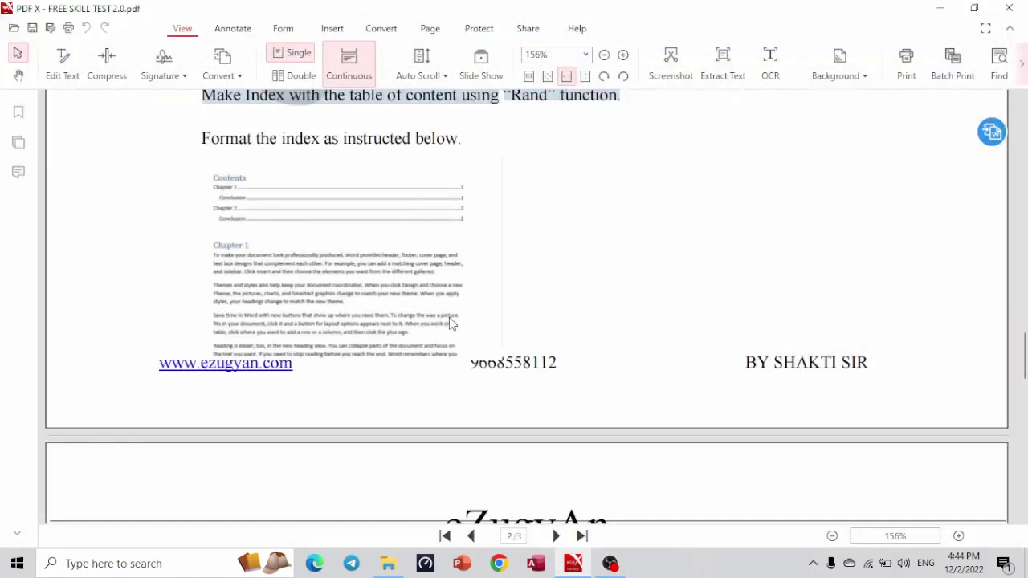
{"action": "left_click_drag", "start_coordinate": [1026, 362], "coordinate": [1026, 405]}
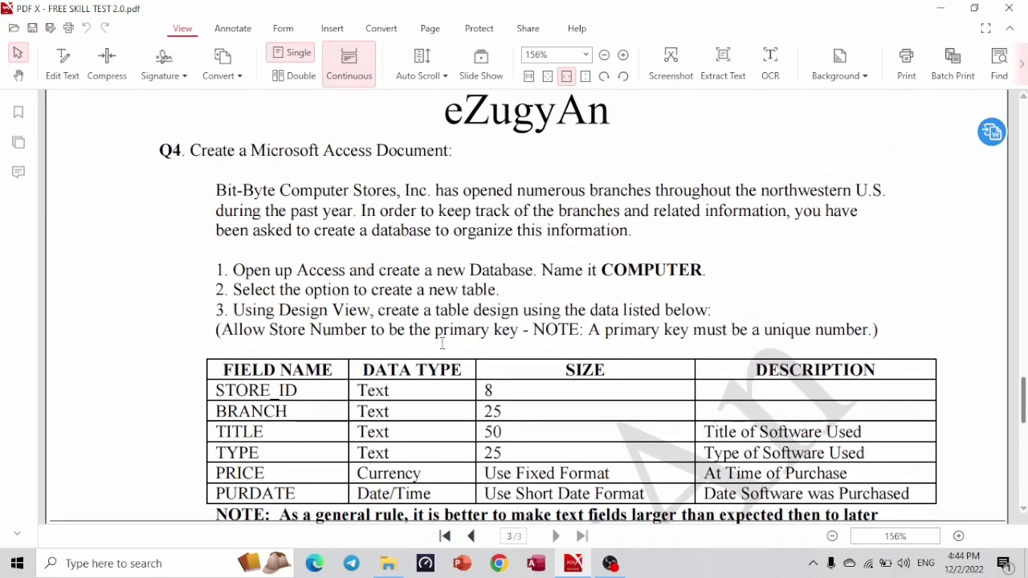
{"action": "left_click_drag", "start_coordinate": [218, 190], "coordinate": [276, 191]}
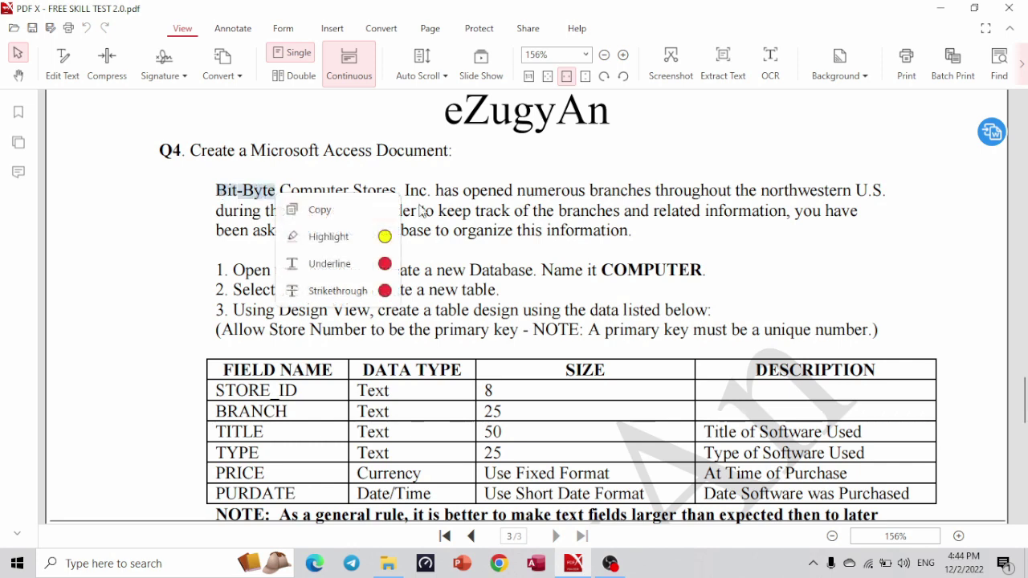
{"action": "left_click", "coordinate": [551, 197]}
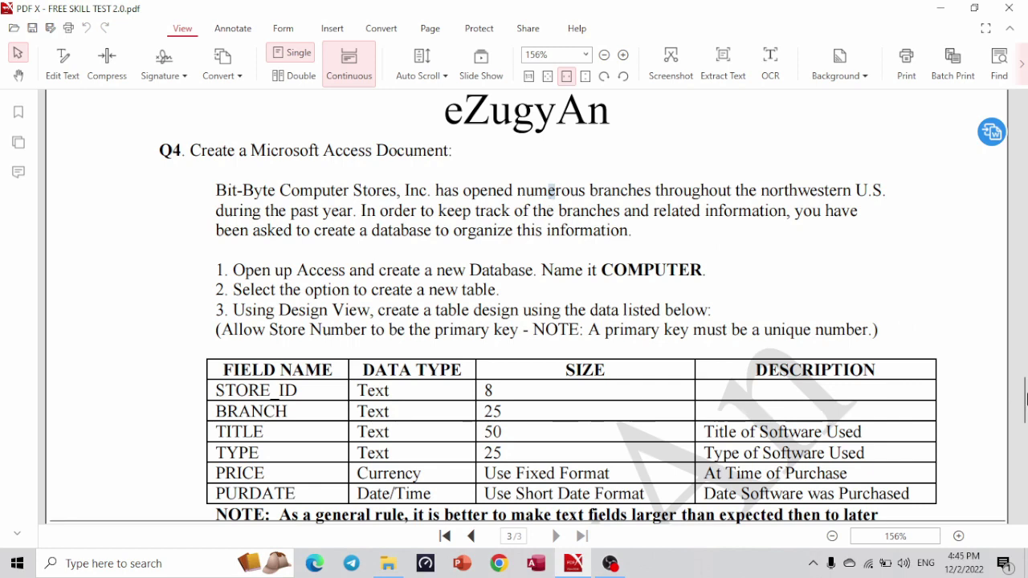
Scroll to Q4 and highlight its open Access instruction line.
{"action": "scroll", "coordinate": [1026, 395], "scroll_direction": "down", "scroll_amount": 2}
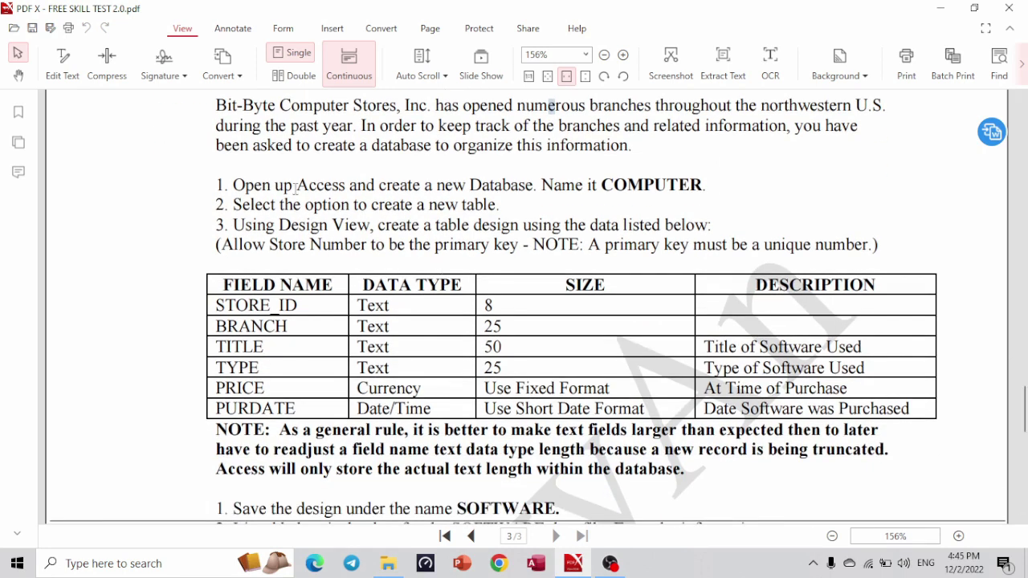
{"action": "left_click_drag", "start_coordinate": [233, 186], "coordinate": [535, 187]}
{"action": "left_click", "coordinate": [729, 186]}
{"action": "left_click", "coordinate": [388, 563]}
Rename the Access database file to COMPUTER.accdb.
{"action": "left_click", "coordinate": [247, 100]}
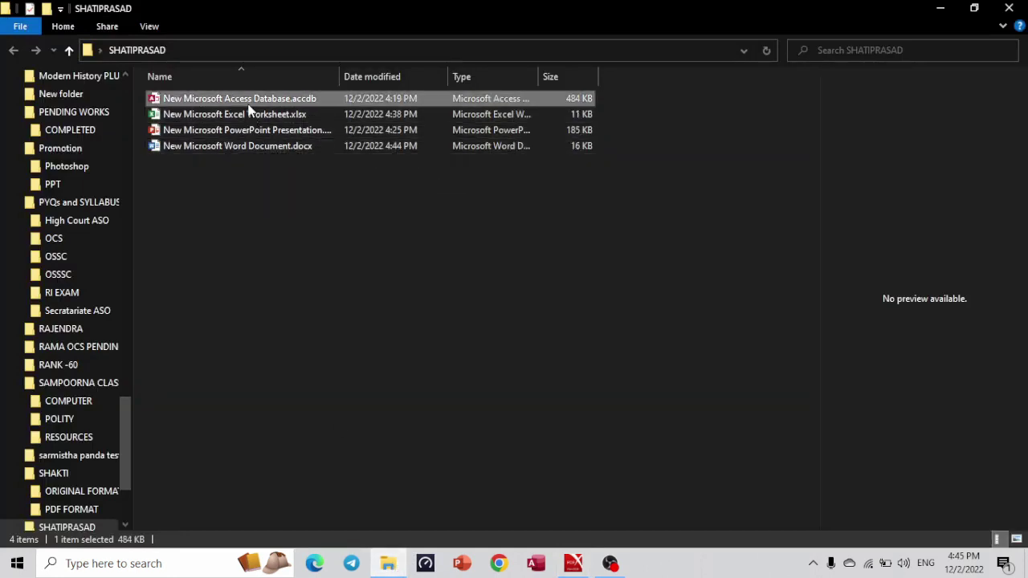
{"action": "right_click", "coordinate": [247, 99]}
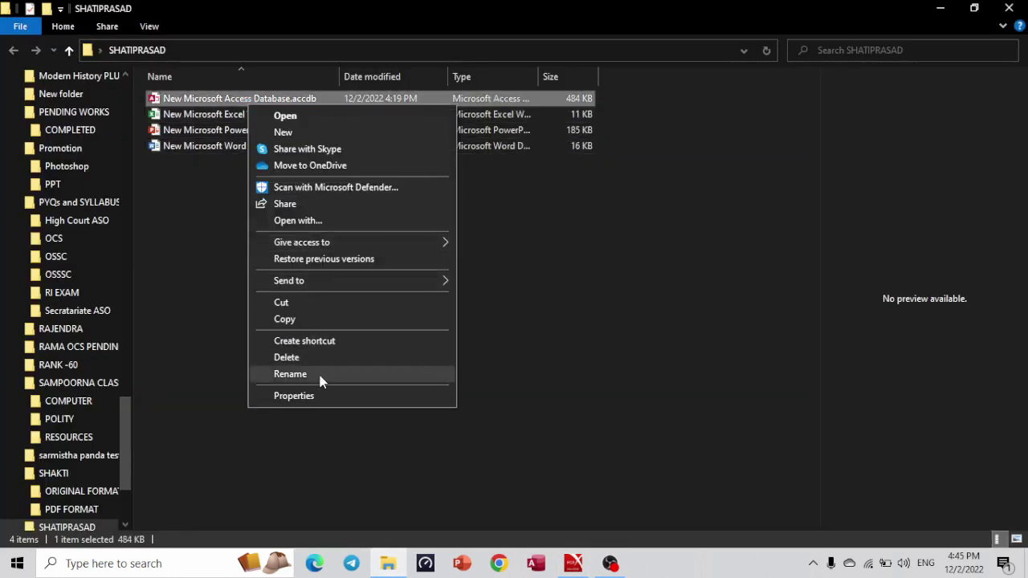
{"action": "left_click", "coordinate": [290, 375]}
{"action": "type", "text": "COMPUTE"}
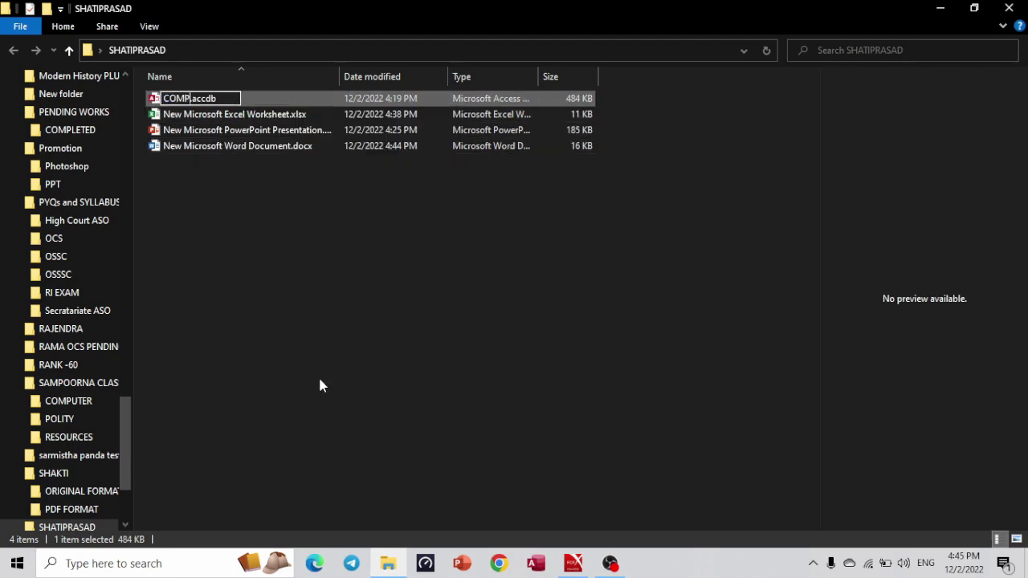
{"action": "type", "text": "R"}
{"action": "key", "text": "Return"}
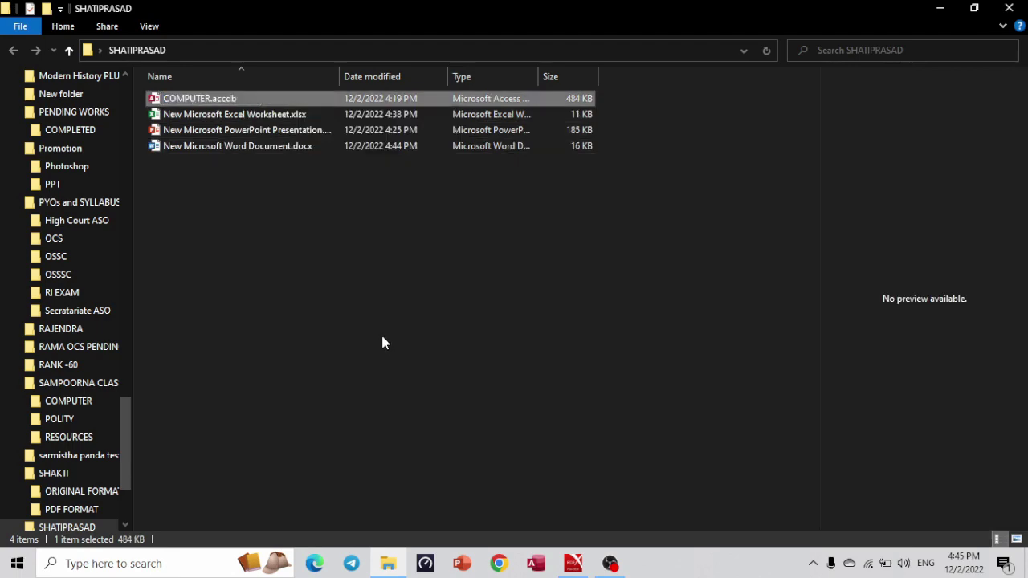
Check the PDF, then open COMPUTER.accdb in Access.
{"action": "key", "text": "alt+Tab"}
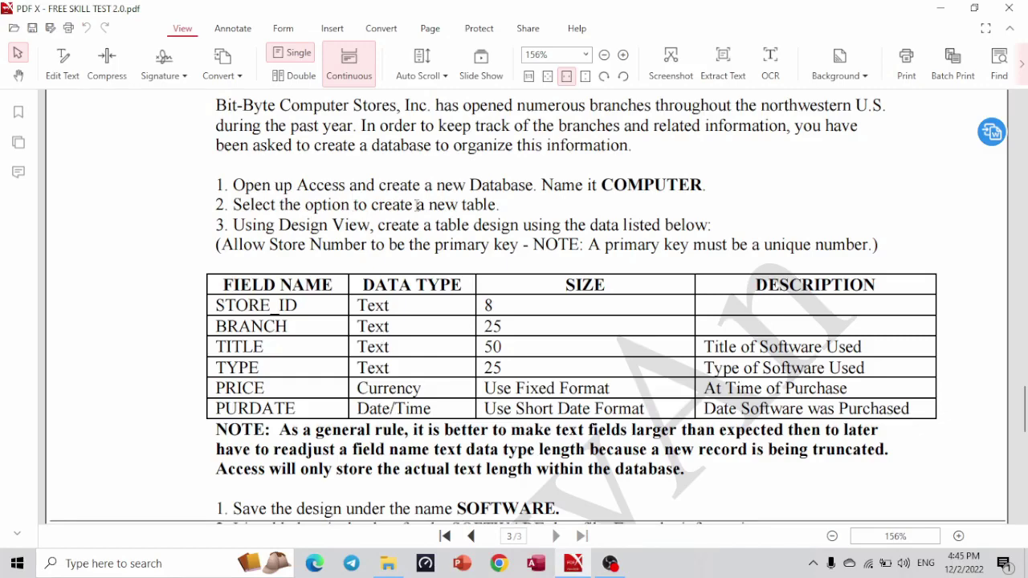
{"action": "key", "text": "alt+Tab"}
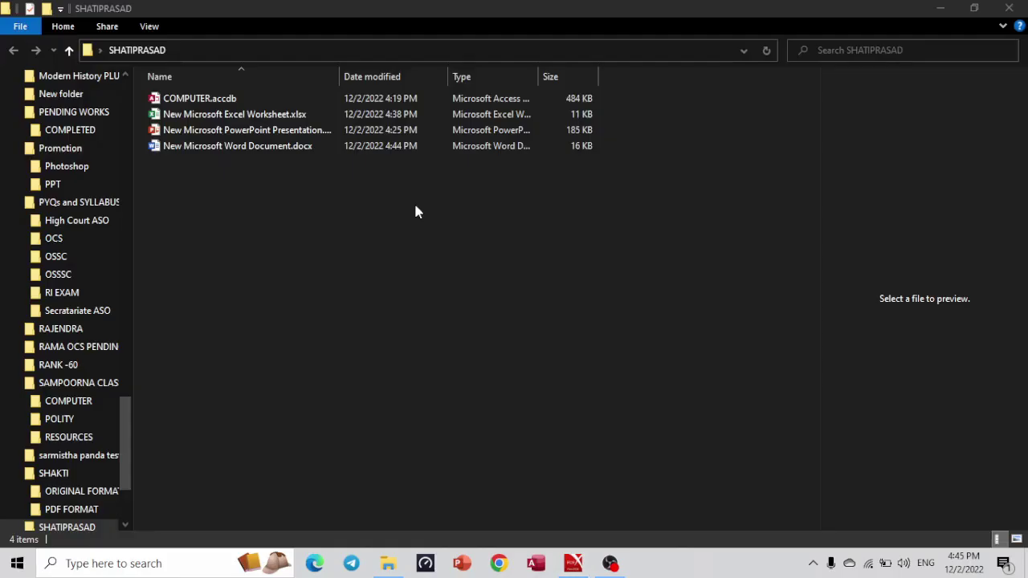
{"action": "double_click", "coordinate": [234, 98]}
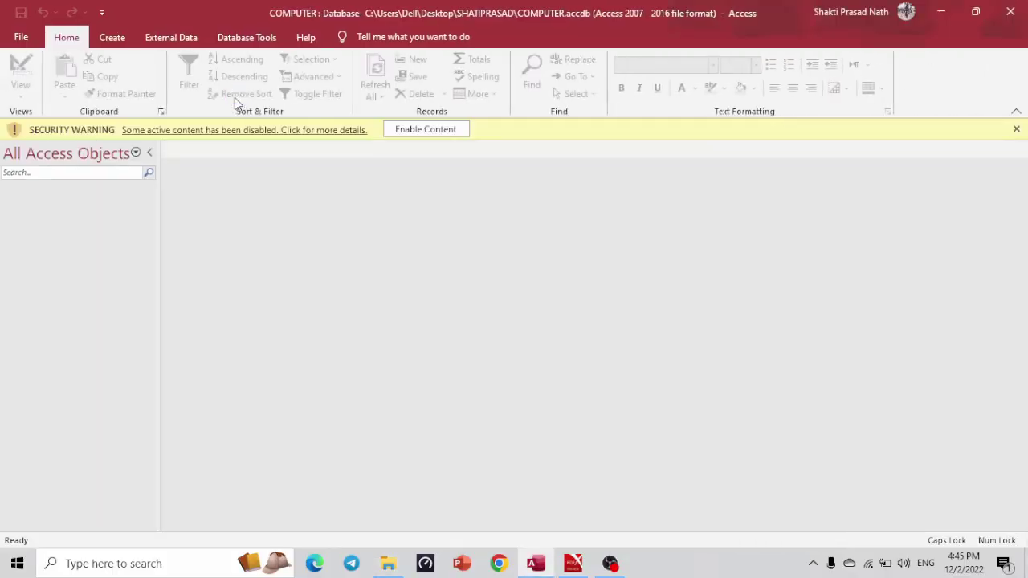
Enable the database content and create a new blank table, Table1.
{"action": "left_click", "coordinate": [436, 130]}
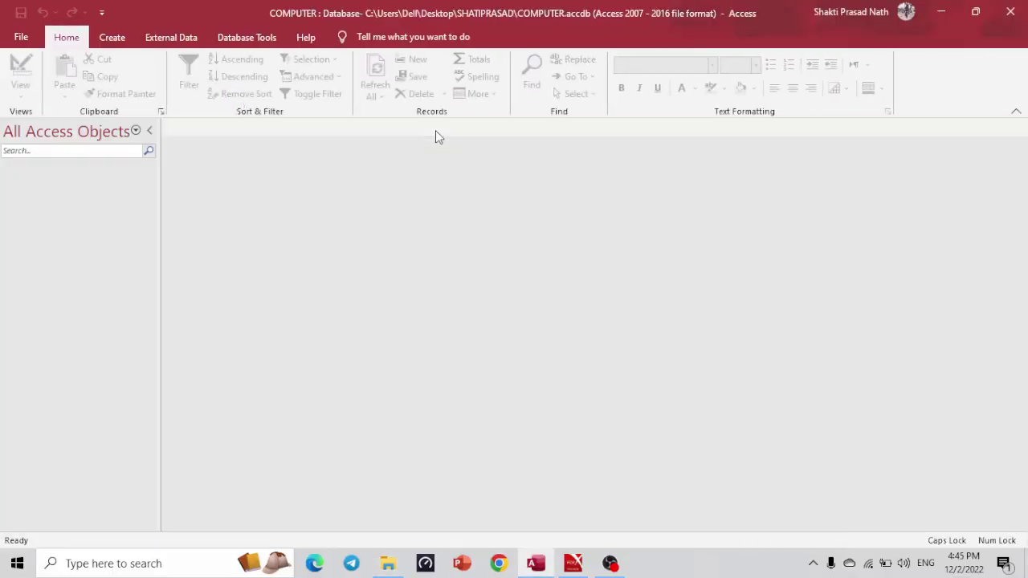
{"action": "left_click", "coordinate": [119, 40]}
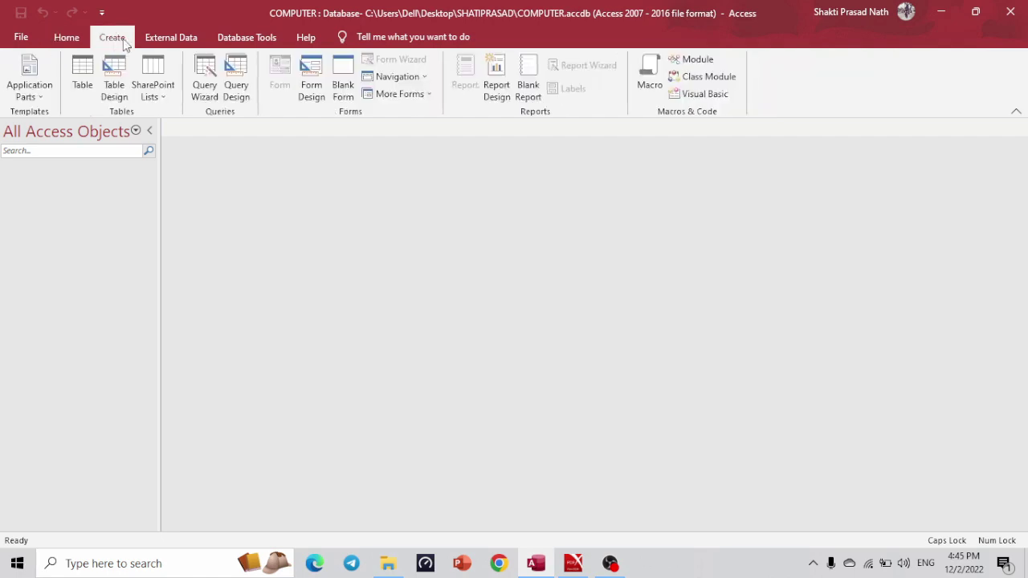
{"action": "left_click", "coordinate": [83, 74]}
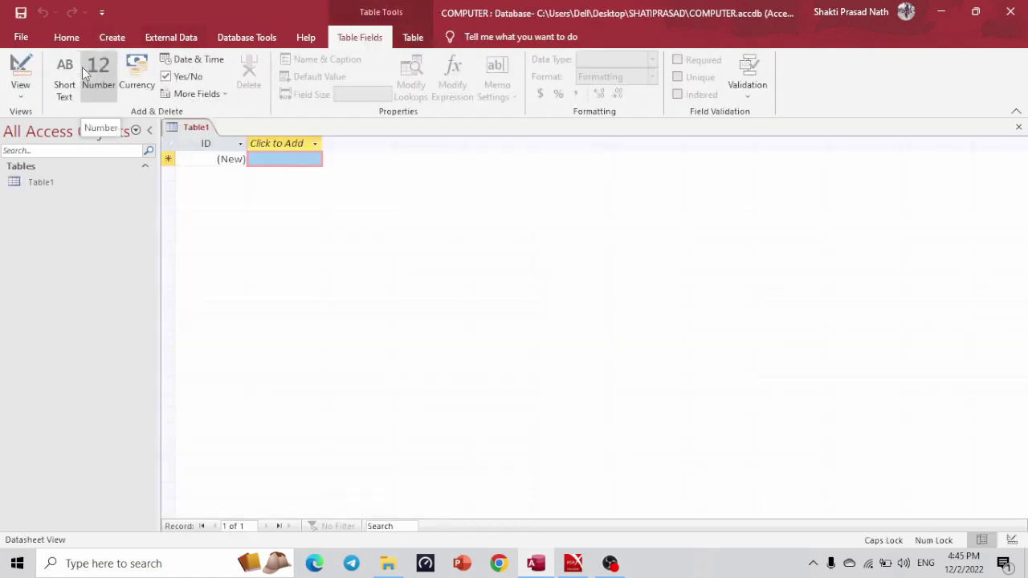
Reread the Design View instruction and SOFTWARE field list in the PDF.
{"action": "key", "text": "alt+Tab"}
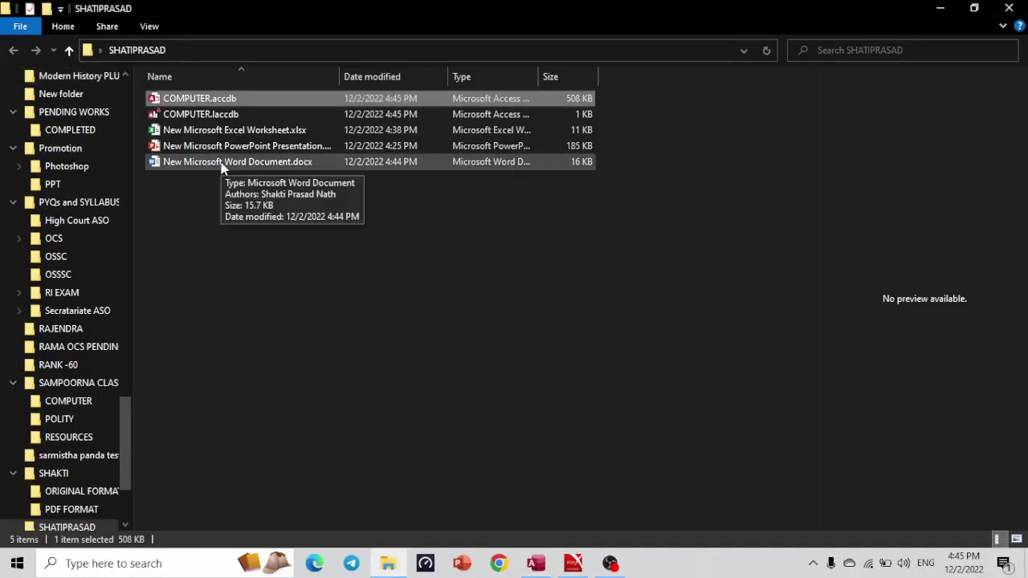
{"action": "key", "text": "alt+Tab"}
{"action": "key", "text": "alt+Tab"}
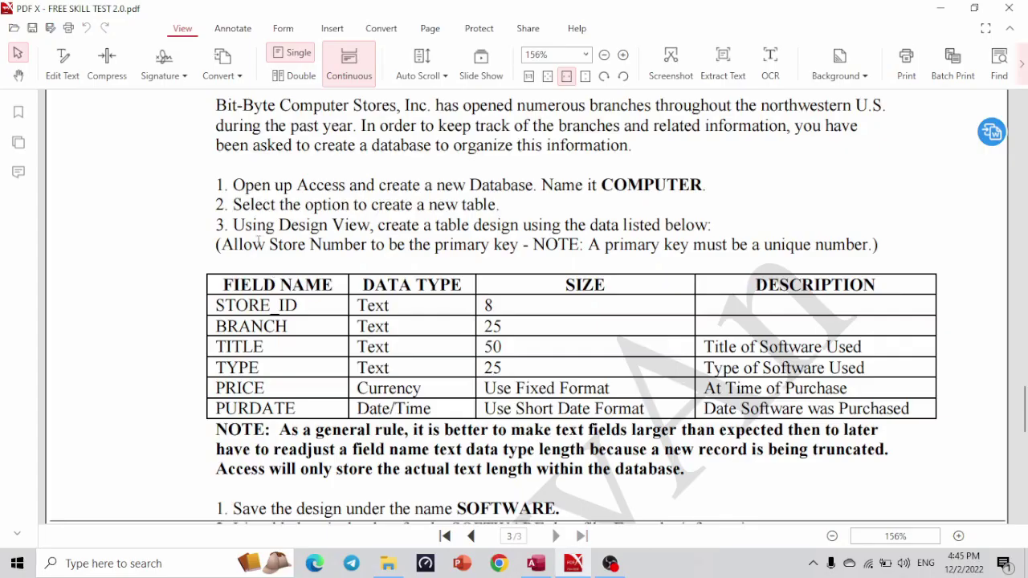
{"action": "left_click_drag", "start_coordinate": [248, 226], "coordinate": [552, 234]}
{"action": "left_click", "coordinate": [692, 220]}
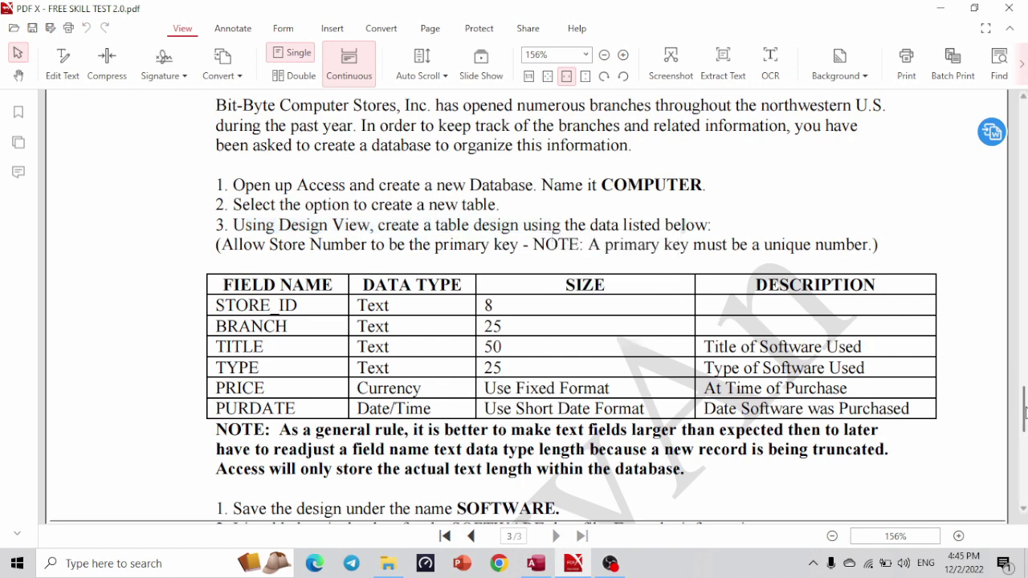
{"action": "scroll", "coordinate": [1026, 418], "scroll_direction": "down", "scroll_amount": 1}
{"action": "scroll", "coordinate": [1026, 418], "scroll_direction": "down", "scroll_amount": 3}
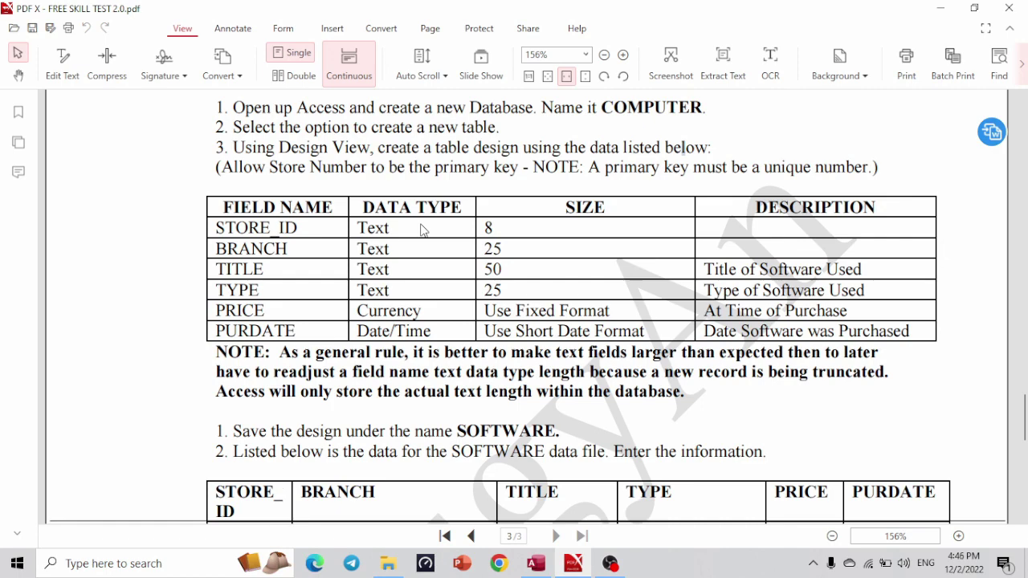
{"action": "key", "text": "alt+Tab"}
{"action": "key", "text": "alt+Tab"}
{"action": "key", "text": "alt+Tab"}
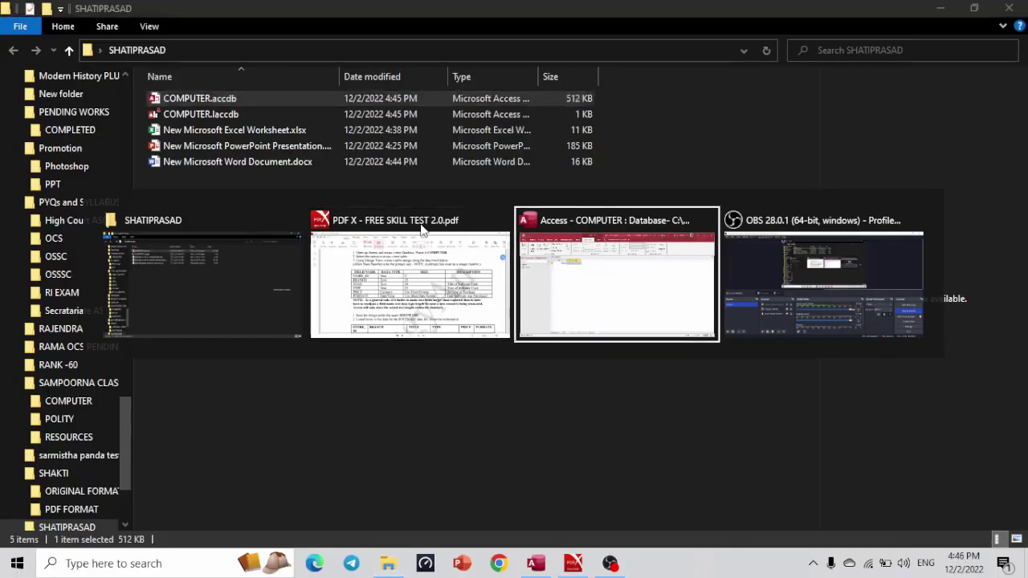
Save the new table as SOFTWARE when switching it to Design View.
{"action": "left_click", "coordinate": [18, 71]}
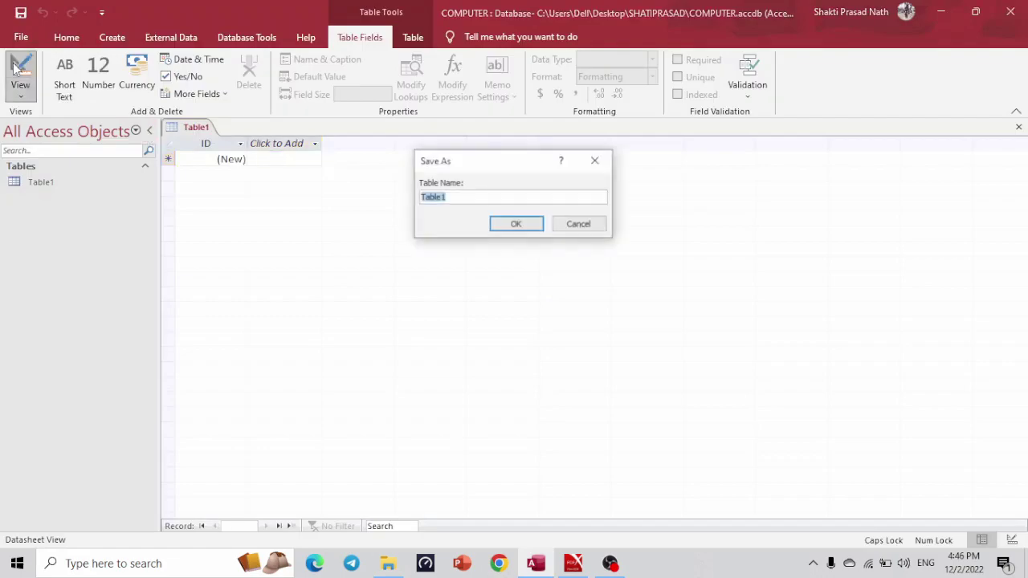
{"action": "key", "text": "alt+Tab"}
{"action": "key", "text": "alt+Tab"}
{"action": "key", "text": "alt+Tab"}
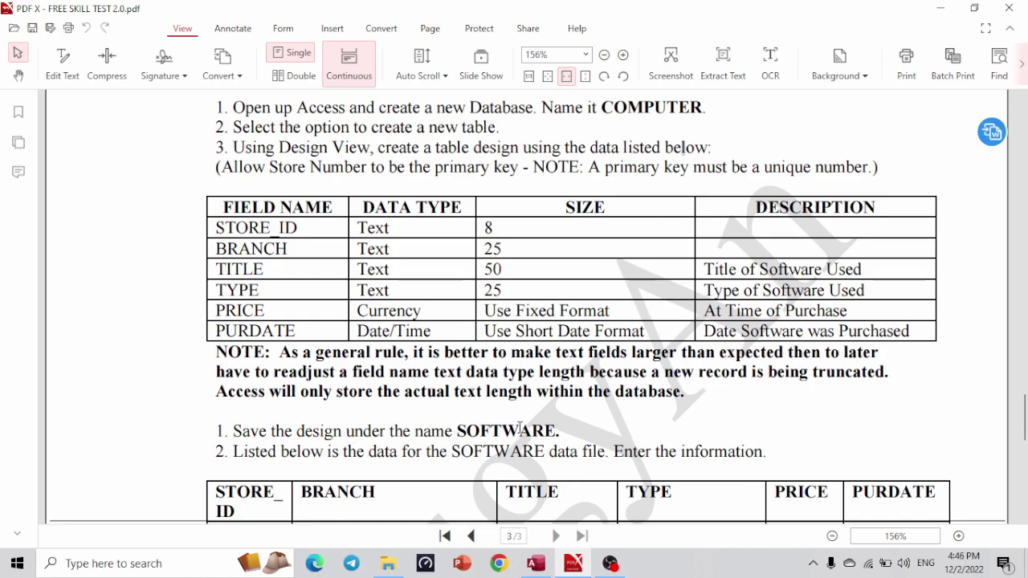
{"action": "key", "text": "alt+Tab"}
{"action": "key", "text": "alt+Tab"}
{"action": "key", "text": "alt+Tab"}
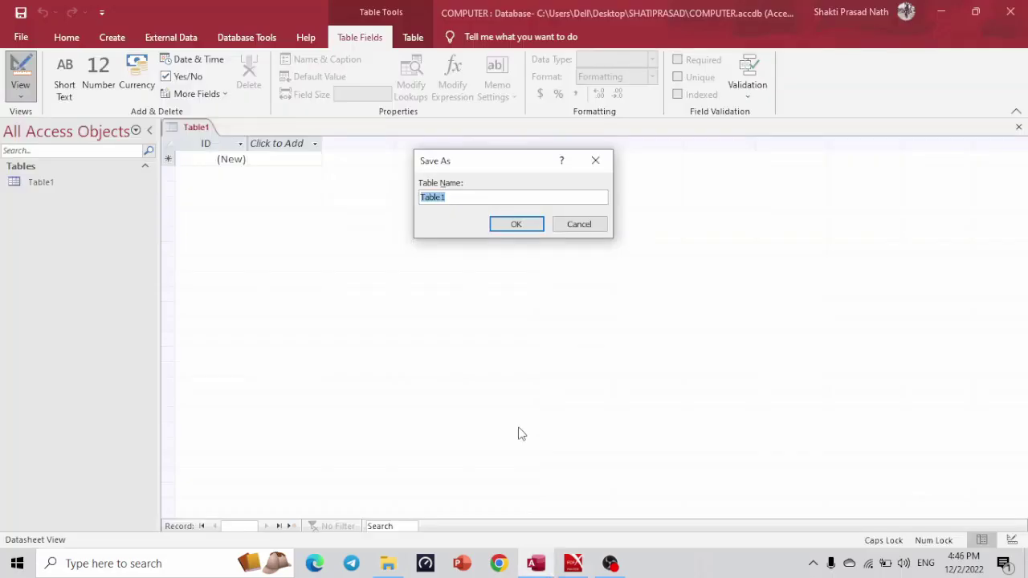
{"action": "type", "text": "SOFTWARE"}
{"action": "left_click", "coordinate": [518, 226]}
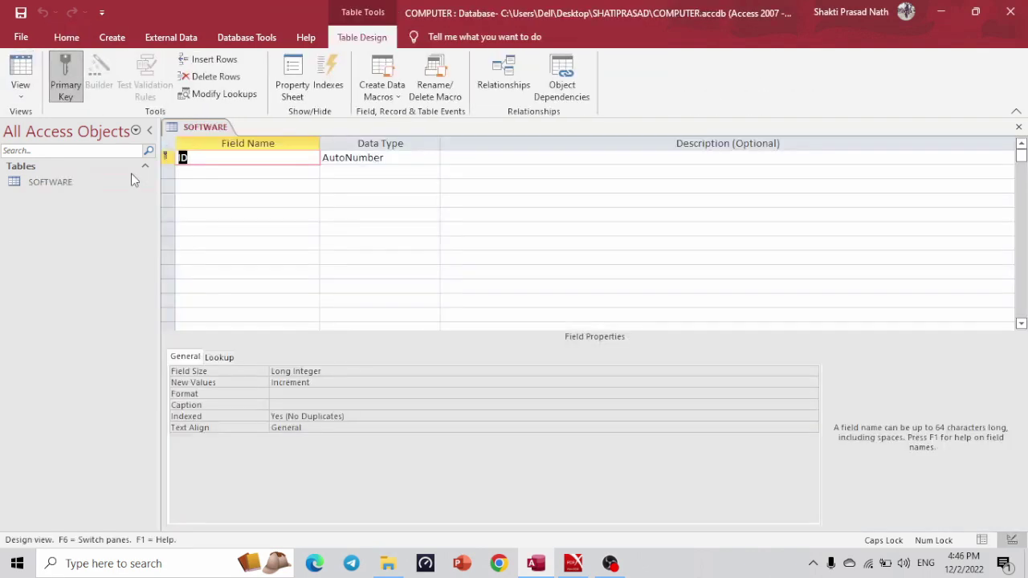
Restore the PDF spec and Access windows side by side, stretching Access to full height.
{"action": "key", "text": "alt+Tab"}
{"action": "key", "text": "alt+Tab"}
{"action": "key", "text": "Tab"}
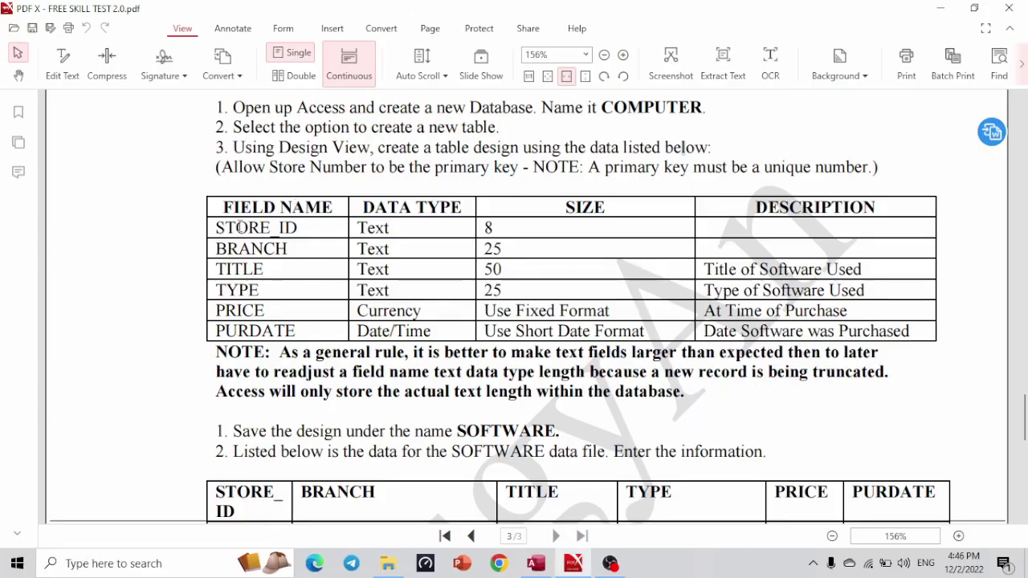
{"action": "key", "text": "alt+Tab"}
{"action": "key", "text": "alt+Tab"}
{"action": "key", "text": "Tab"}
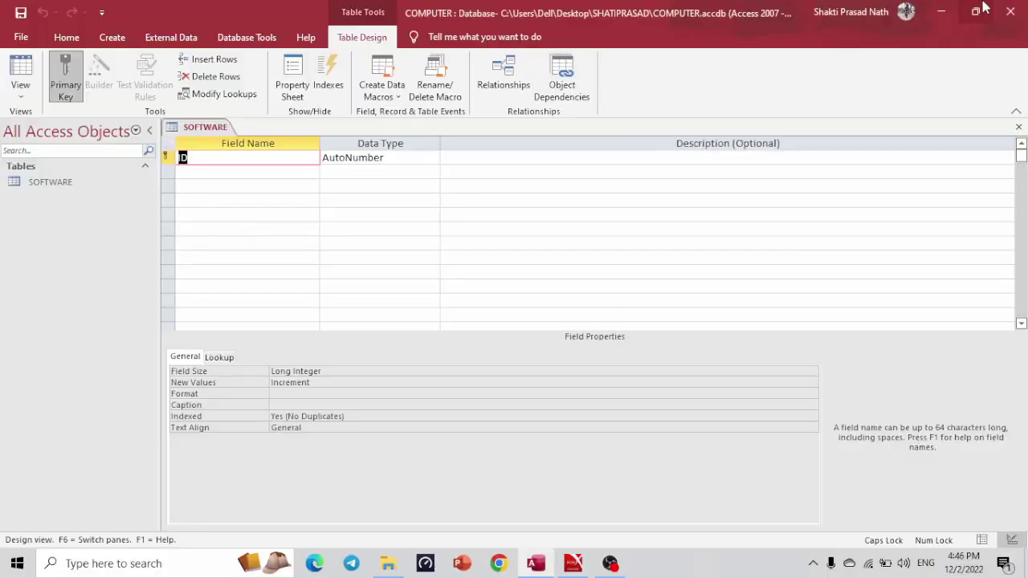
{"action": "left_click", "coordinate": [972, 12]}
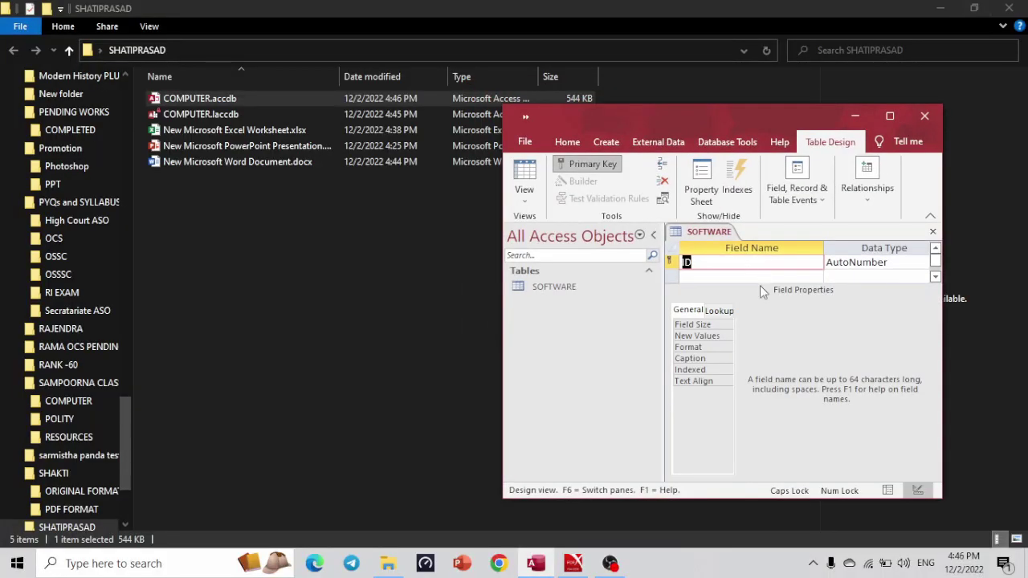
{"action": "key", "text": "alt+Tab"}
{"action": "key", "text": "Tab"}
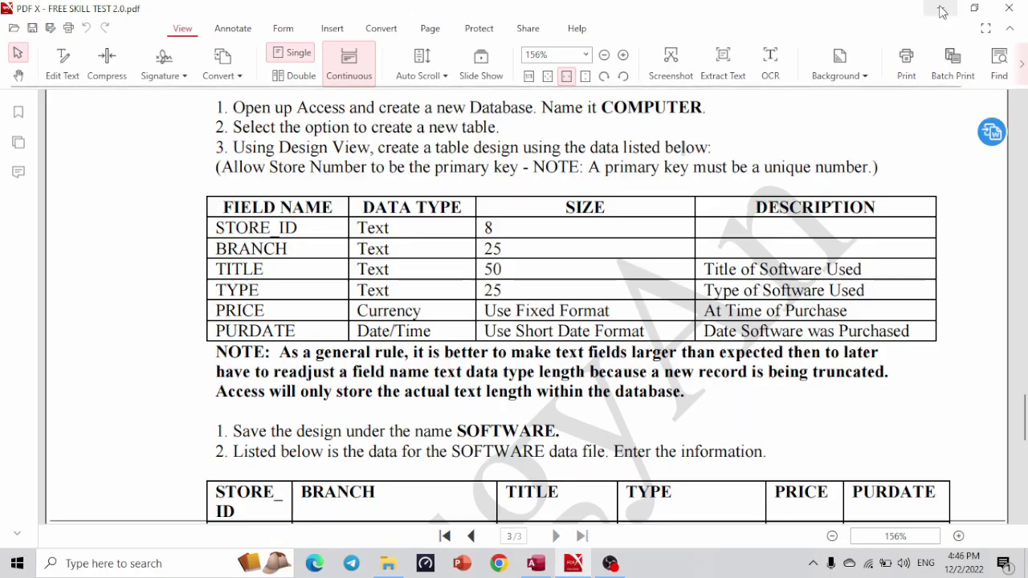
{"action": "left_click", "coordinate": [974, 8]}
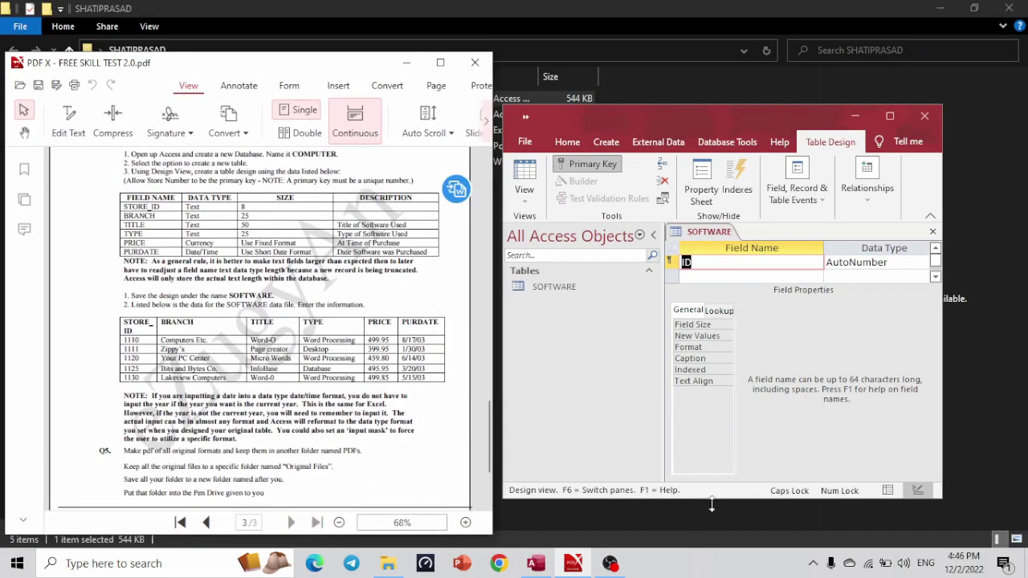
{"action": "left_click_drag", "start_coordinate": [711, 504], "coordinate": [712, 575]}
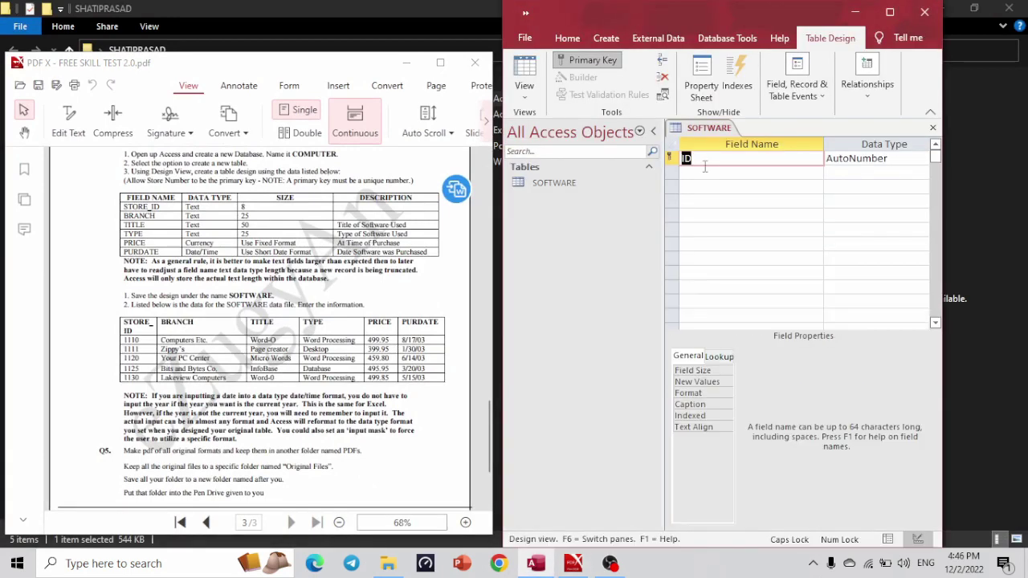
Rename the ID field to STORE_ID as Short Text with field size 8.
{"action": "type", "text": "STORE_ID"}
{"action": "key", "text": "Tab"}
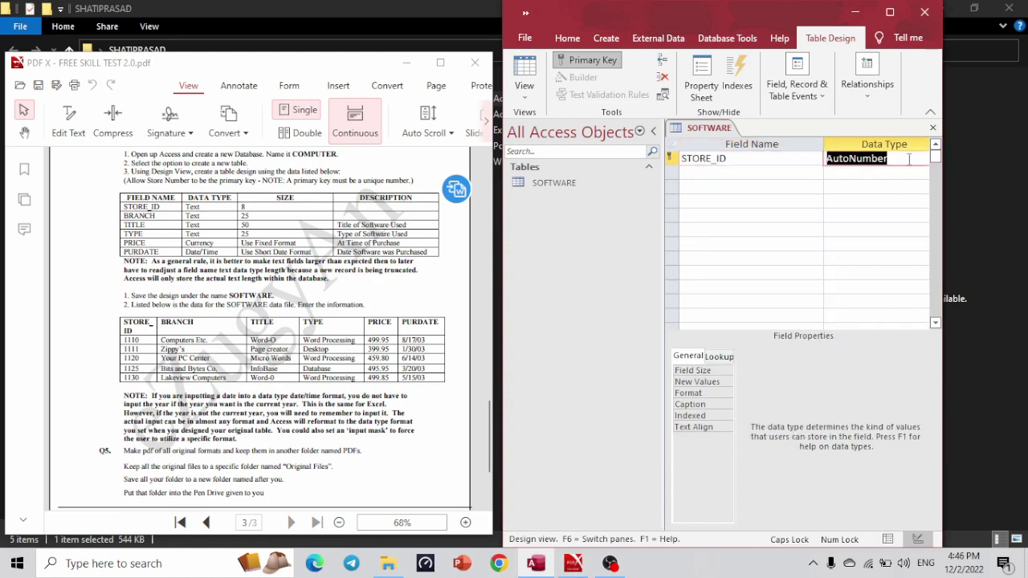
{"action": "left_click", "coordinate": [910, 158]}
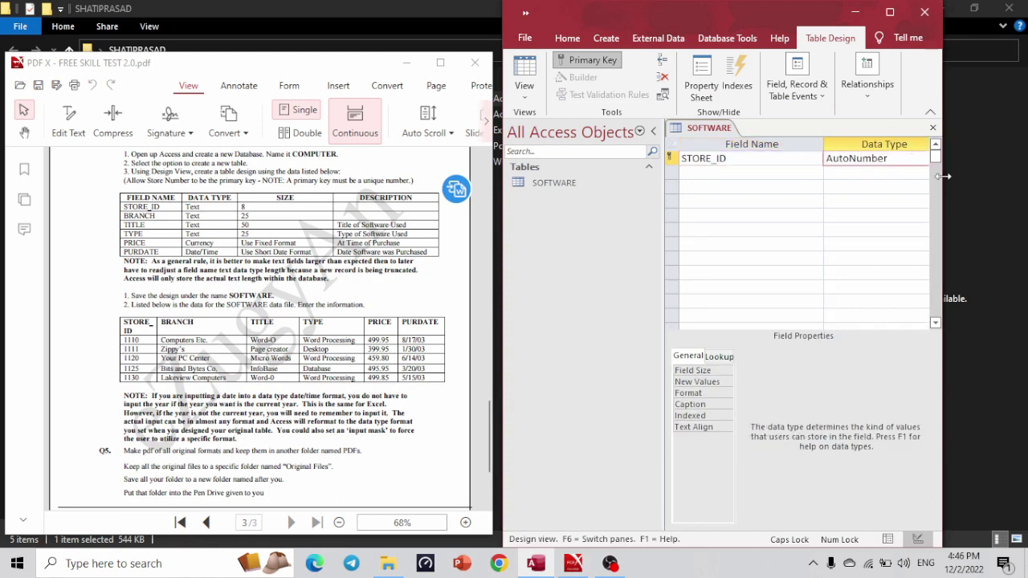
{"action": "left_click_drag", "start_coordinate": [943, 176], "coordinate": [1022, 188]}
{"action": "left_click", "coordinate": [937, 160]}
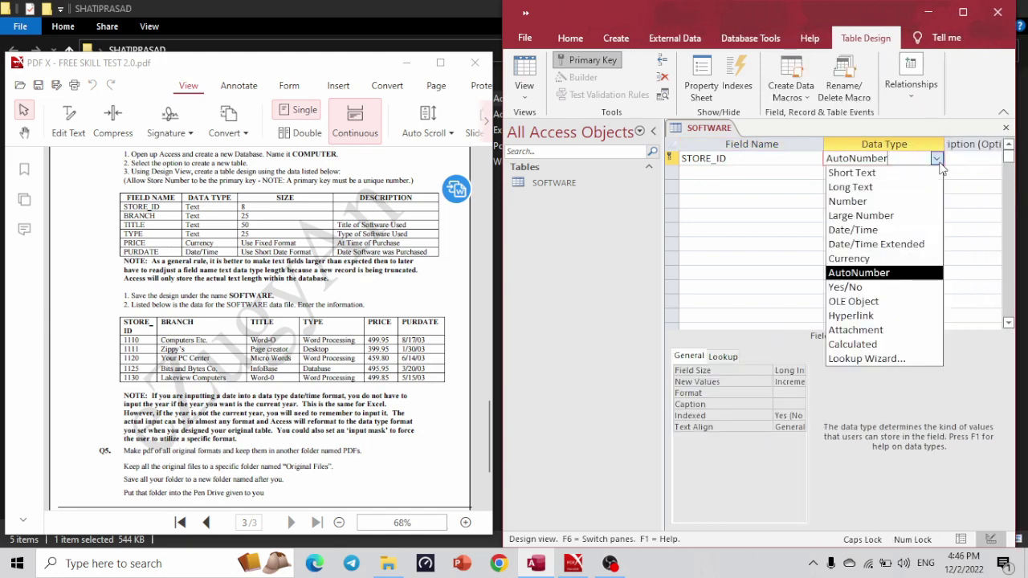
{"action": "left_click", "coordinate": [906, 173]}
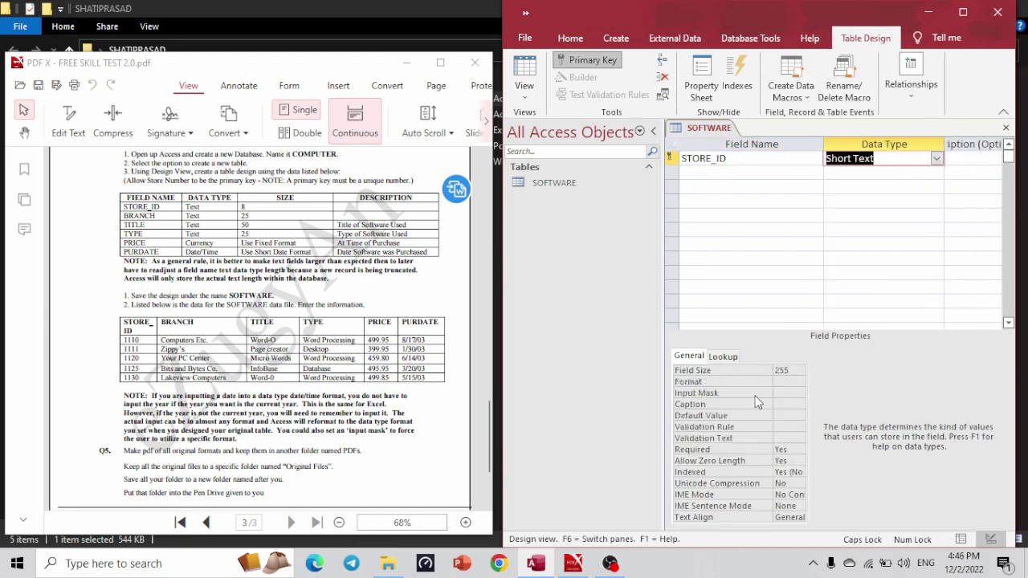
{"action": "left_click", "coordinate": [791, 372]}
{"action": "key", "text": "BackSpace"}
{"action": "key", "text": "BackSpace"}
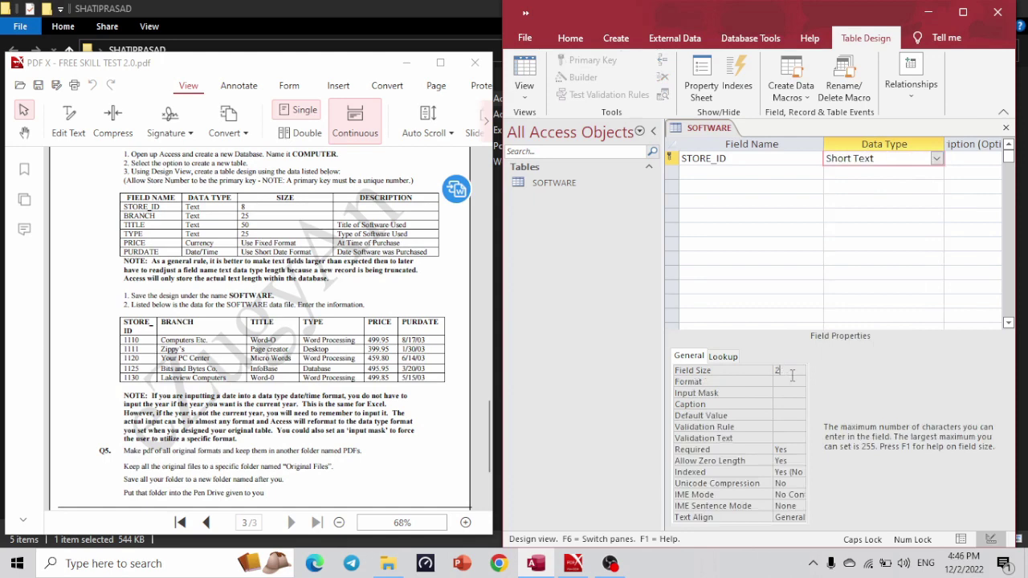
{"action": "type", "text": "8"}
Add BRANCH as a Short Text field and a TITLE field below it.
{"action": "left_click", "coordinate": [725, 171]}
{"action": "type", "text": "BRANCH"}
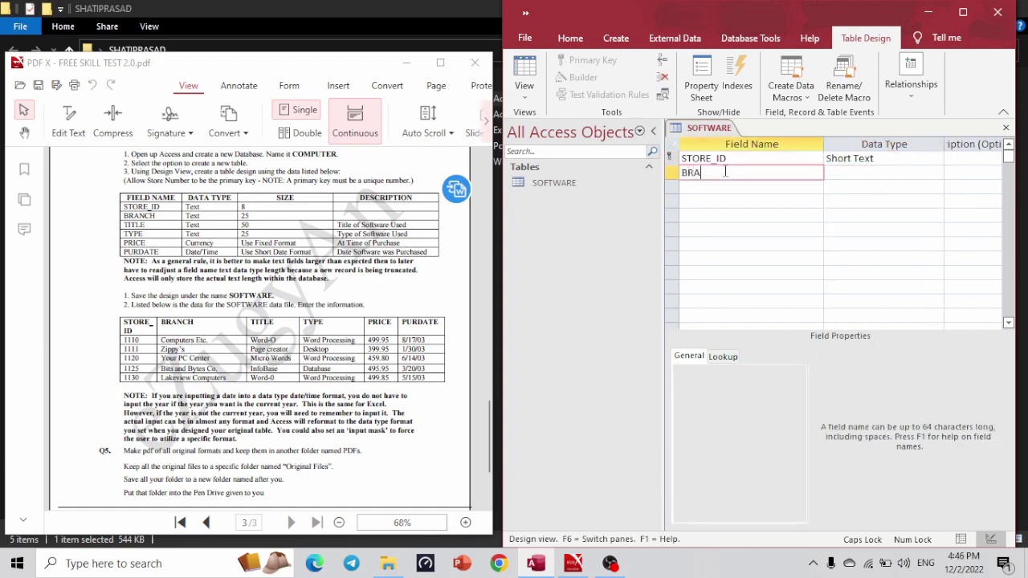
{"action": "left_click", "coordinate": [848, 173]}
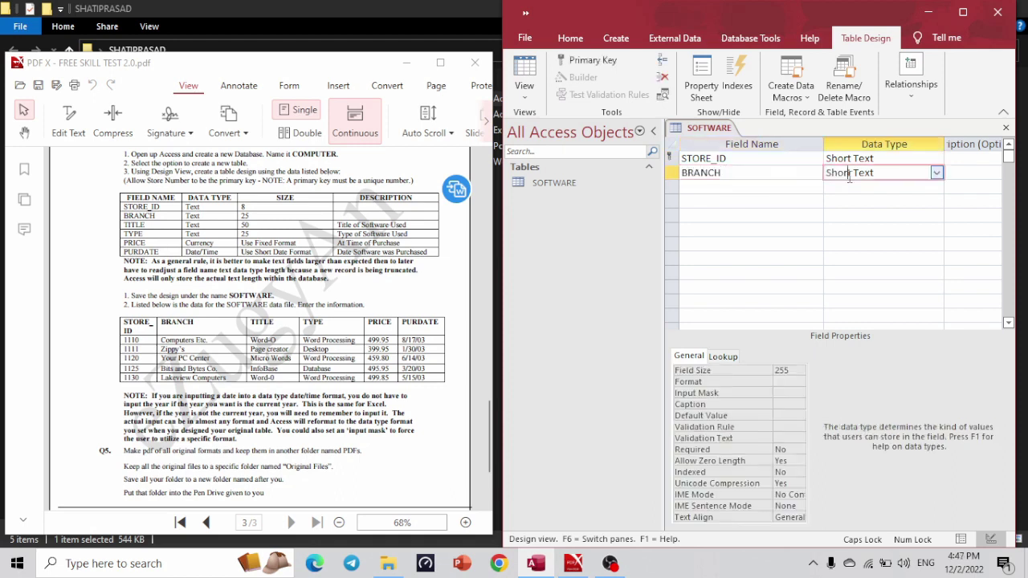
{"action": "left_click", "coordinate": [792, 370]}
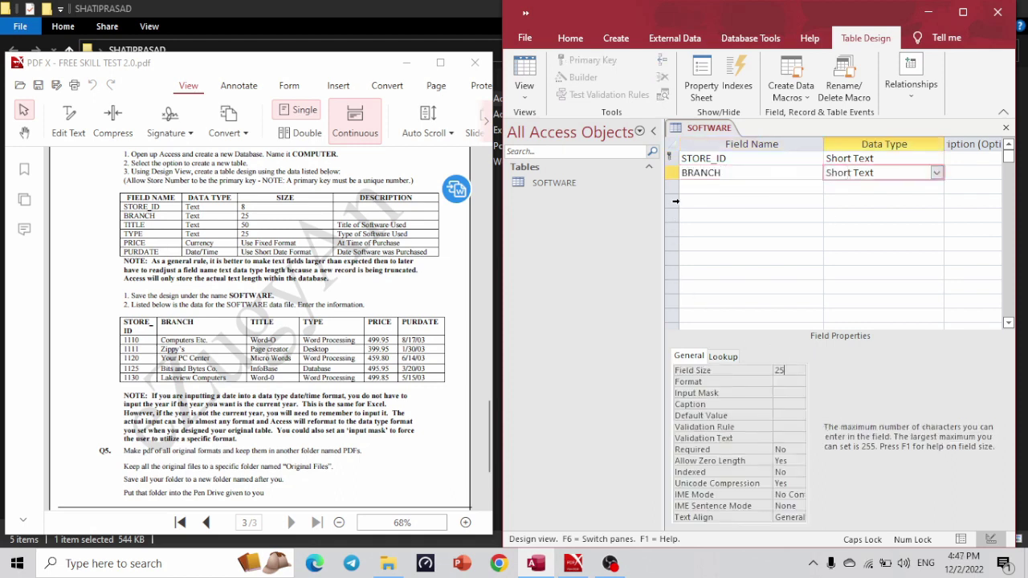
{"action": "left_click", "coordinate": [710, 185]}
{"action": "type", "text": "TIO"}
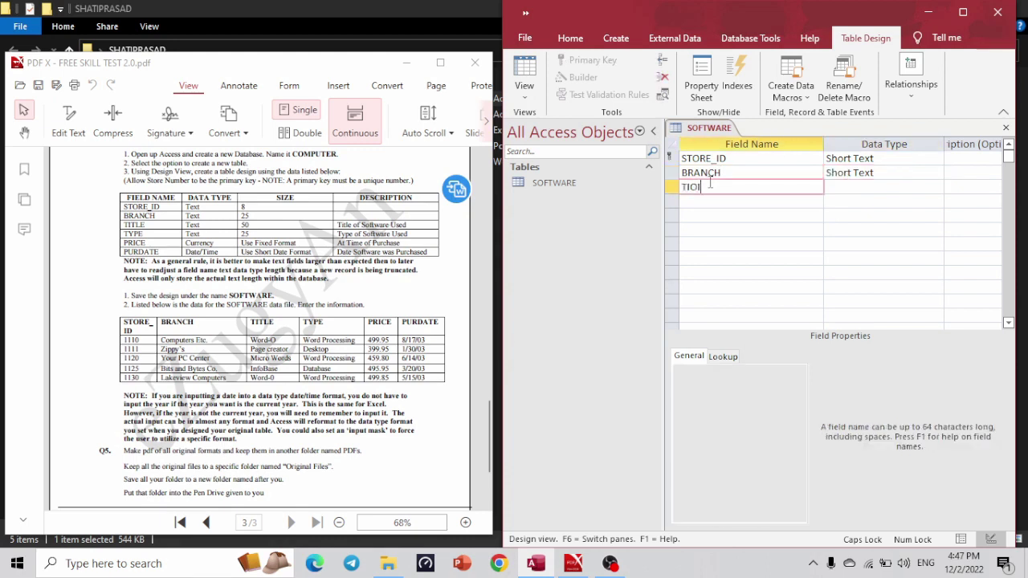
{"action": "key", "text": "BackSpace"}
{"action": "type", "text": "TLE"}
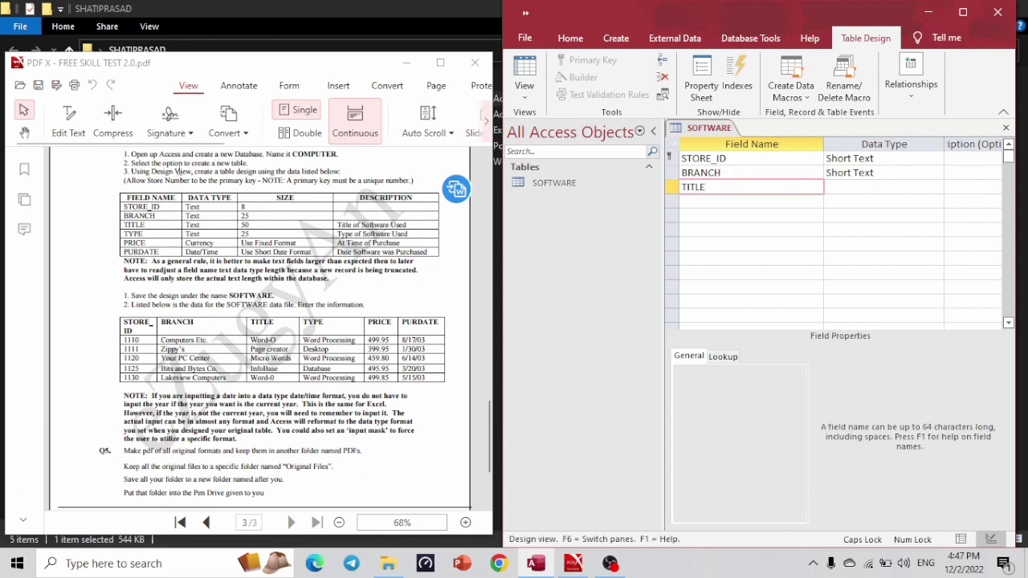
Check STORE_ID's primary key and size against the spec's key note, then maximize Access.
{"action": "left_click_drag", "start_coordinate": [127, 182], "coordinate": [279, 187]}
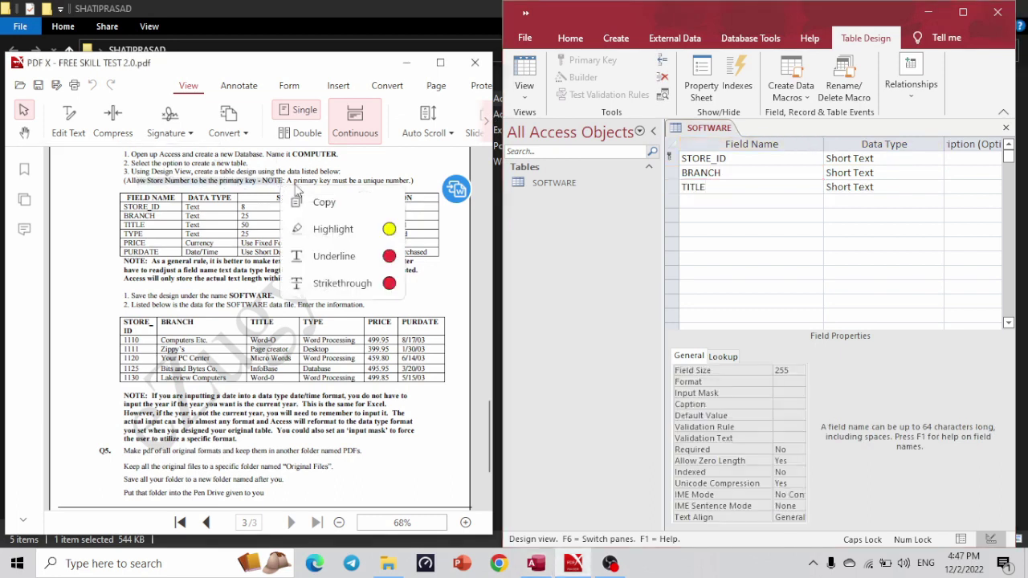
{"action": "left_click", "coordinate": [147, 191]}
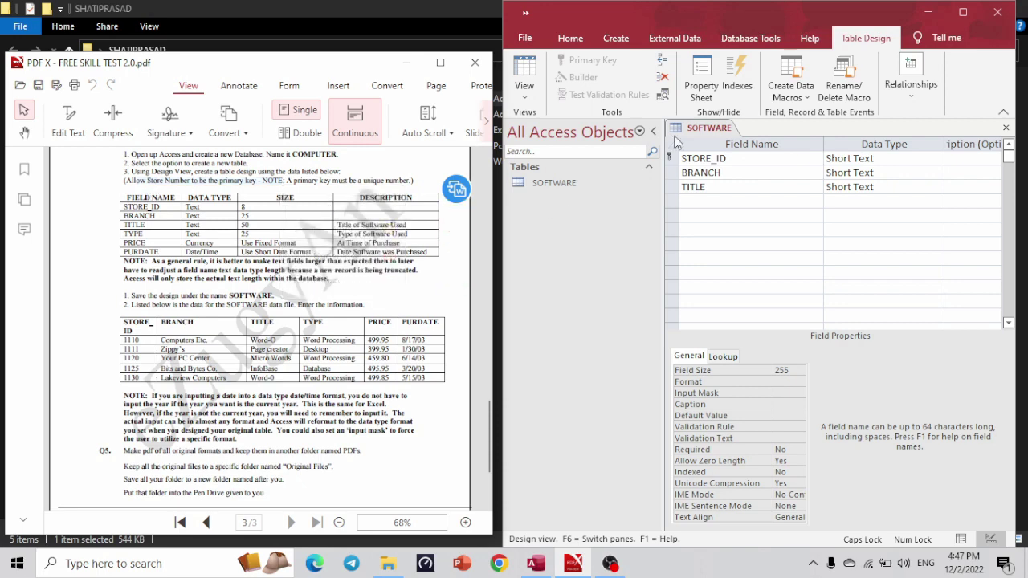
{"action": "left_click", "coordinate": [742, 158]}
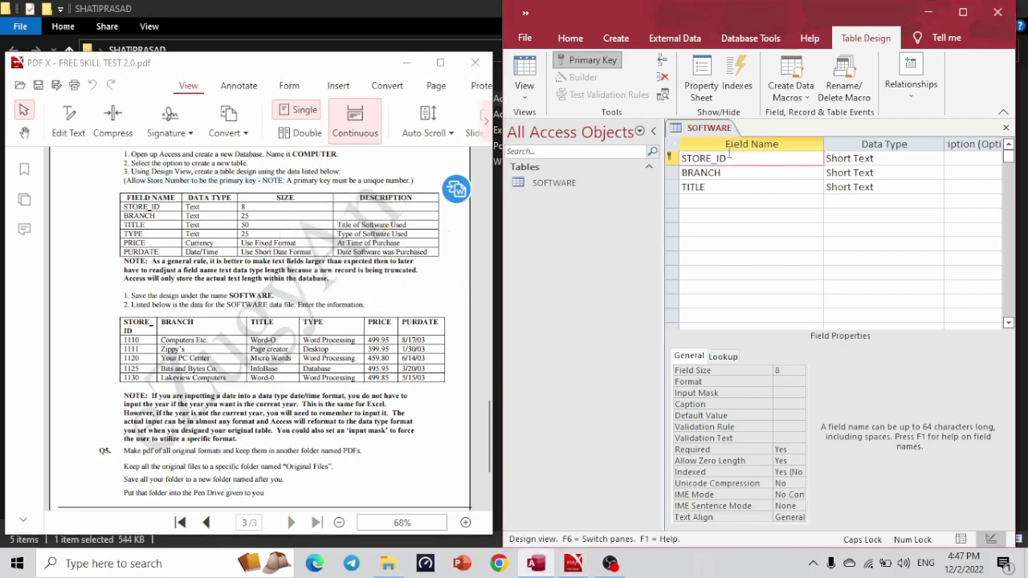
{"action": "left_click", "coordinate": [964, 12]}
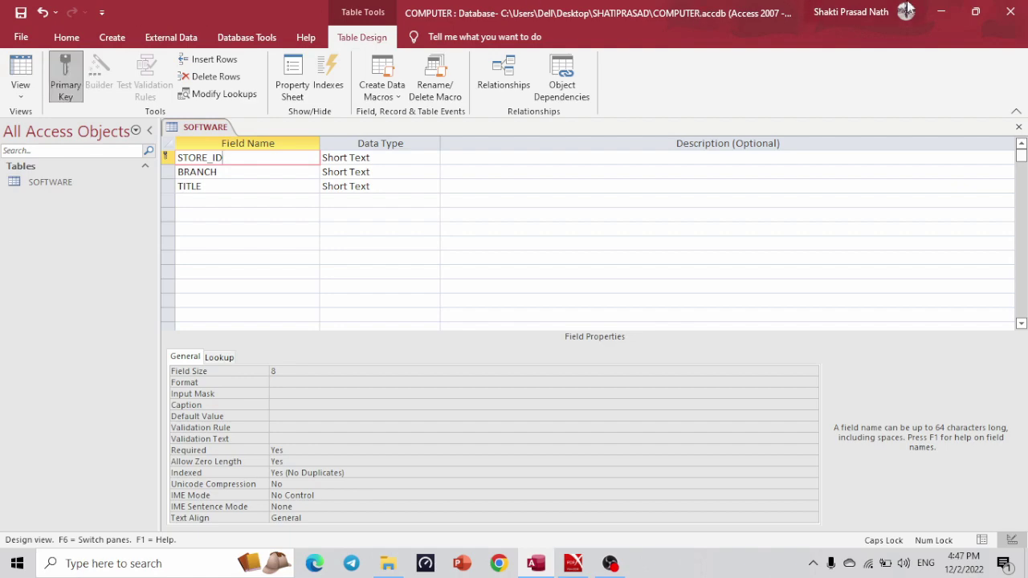
Add TYPE as a Short Text field below TITLE and clear its default 255 size.
{"action": "left_click", "coordinate": [975, 11]}
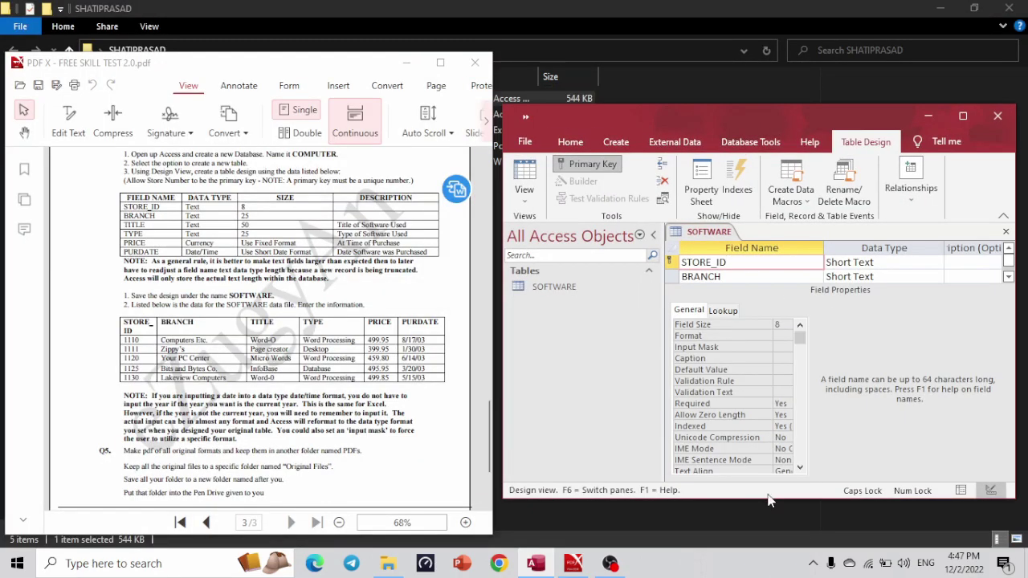
{"action": "left_click_drag", "start_coordinate": [768, 501], "coordinate": [766, 520]}
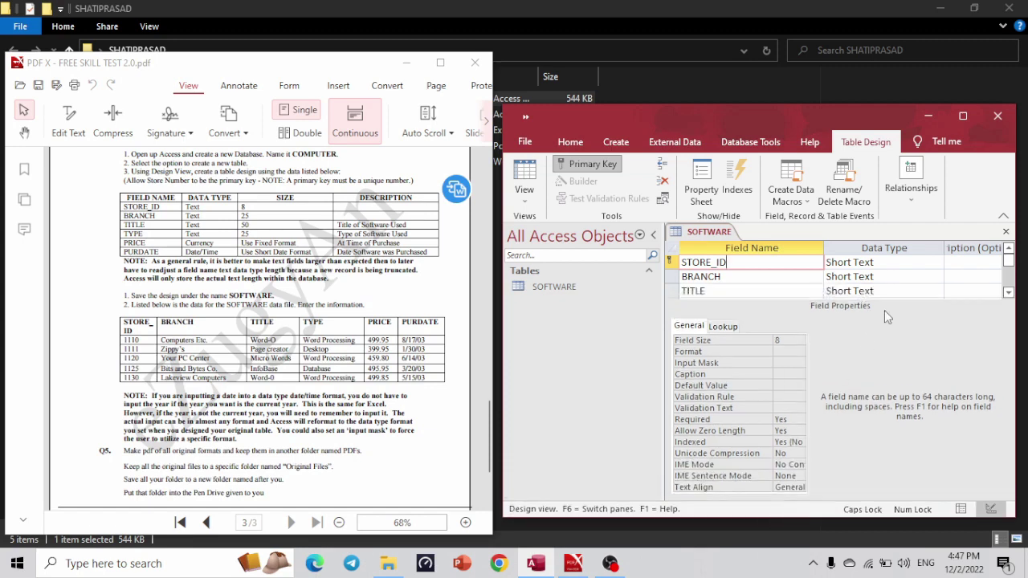
{"action": "left_click", "coordinate": [895, 276]}
{"action": "key", "text": "Down"}
{"action": "key", "text": "Down"}
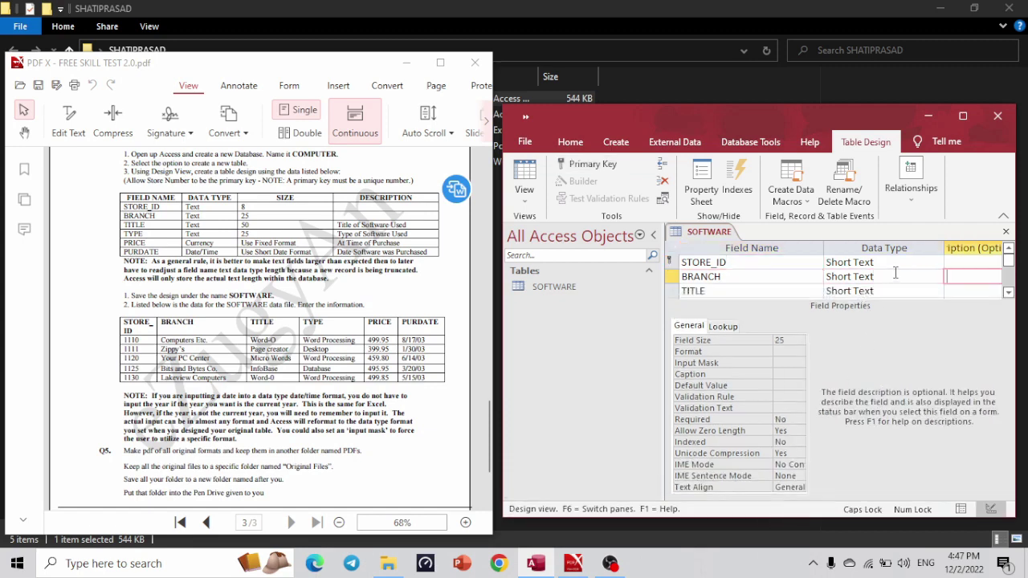
{"action": "key", "text": "Left"}
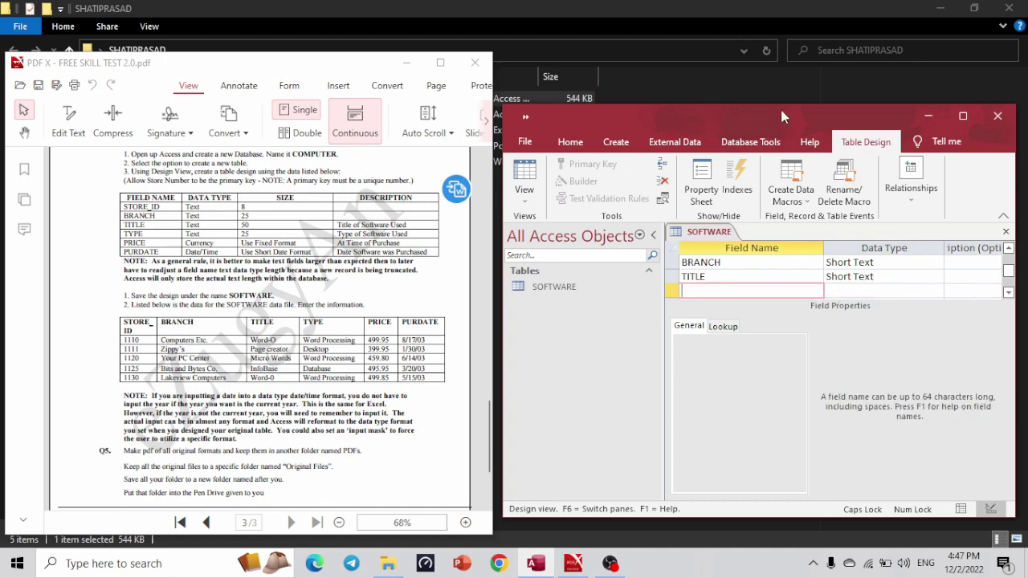
{"action": "left_click_drag", "start_coordinate": [781, 101], "coordinate": [780, 38]}
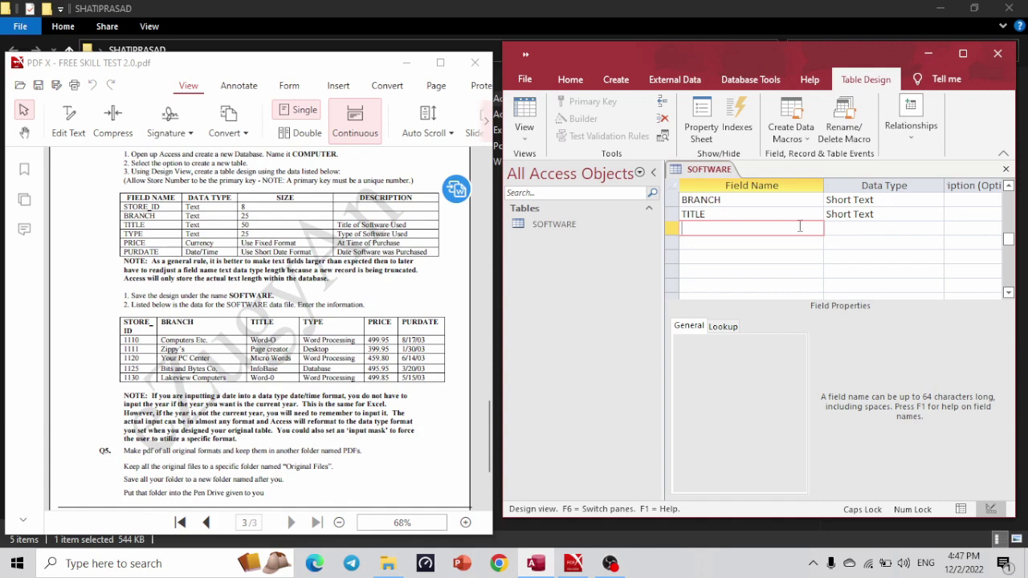
{"action": "type", "text": "TYPE"}
{"action": "left_click", "coordinate": [855, 230]}
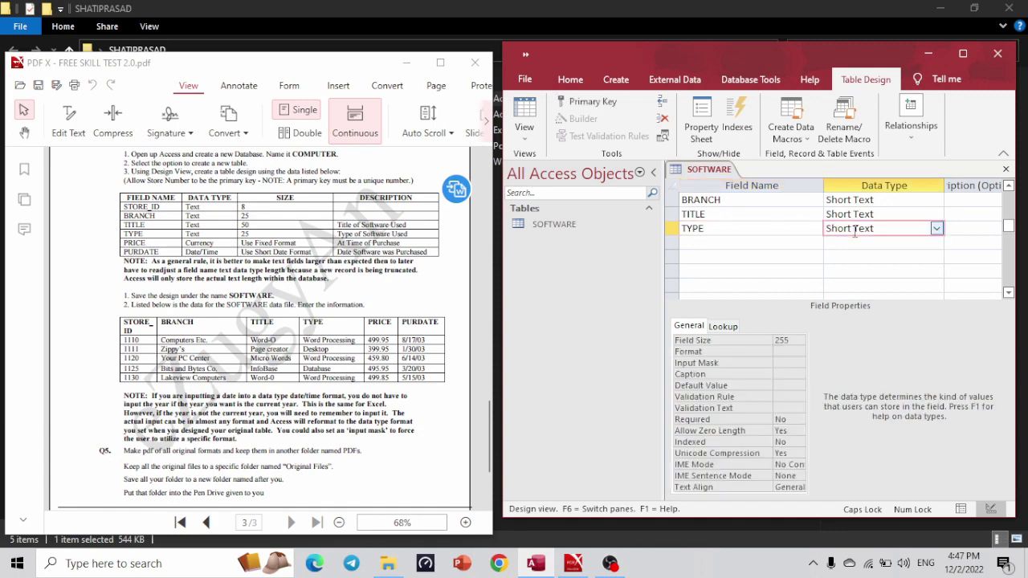
{"action": "double_click", "coordinate": [793, 344]}
{"action": "key", "text": "BackSpace"}
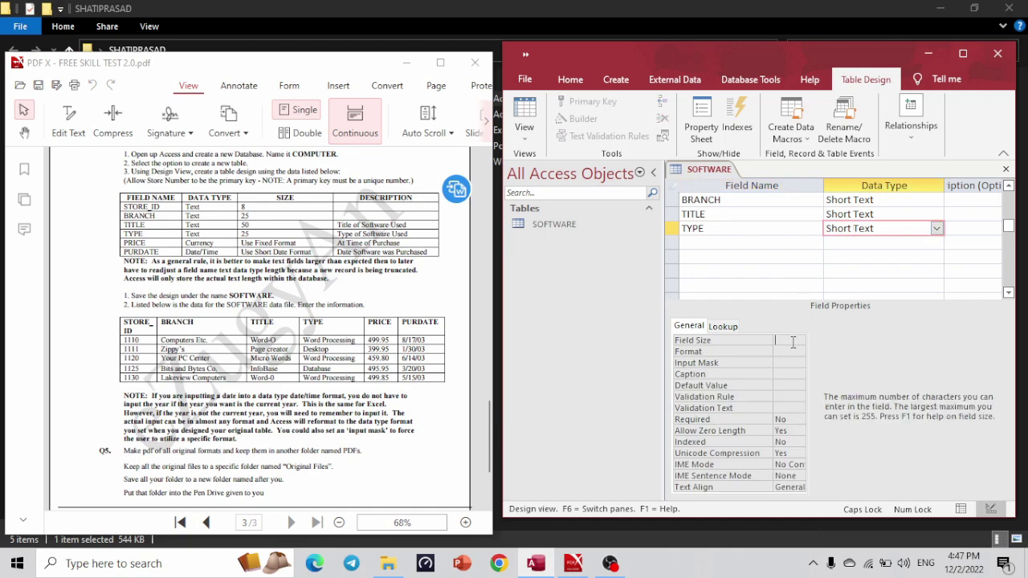
Enter 2 as the TITLE field size and add PRICE as the field below TYPE.
{"action": "left_click", "coordinate": [884, 216]}
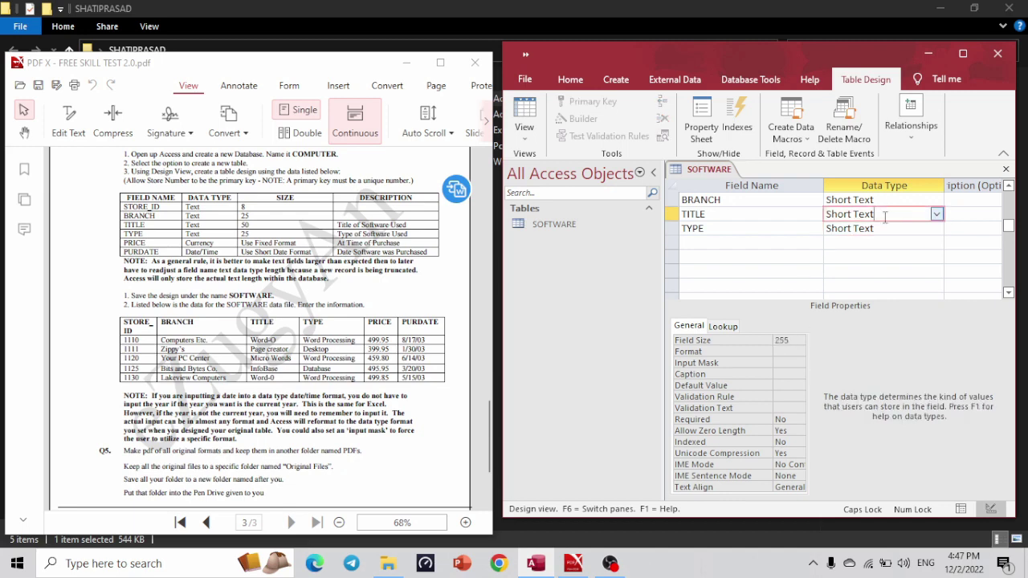
{"action": "left_click", "coordinate": [793, 340]}
{"action": "double_click", "coordinate": [793, 340]}
{"action": "type", "text": "2"}
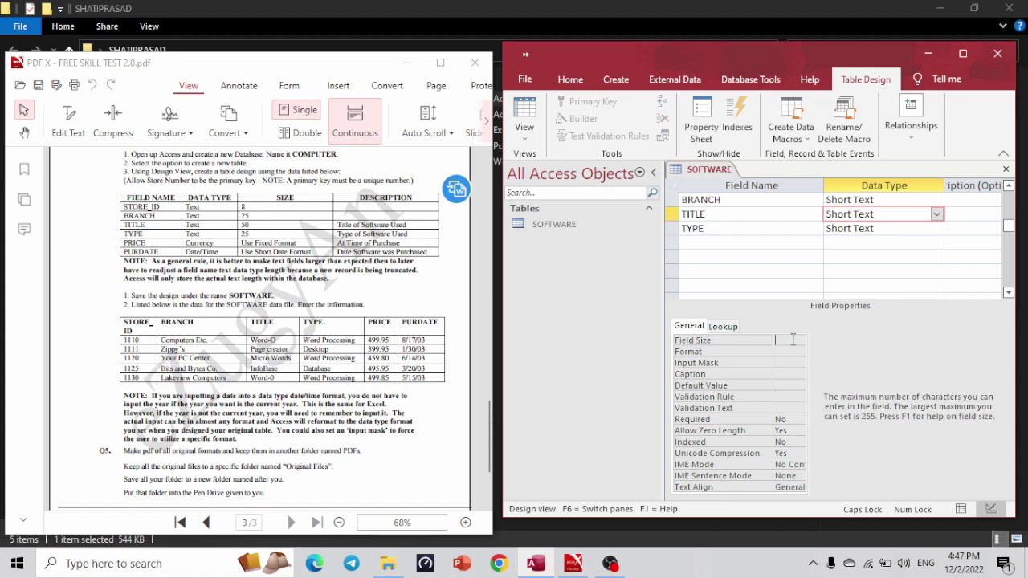
{"action": "left_click", "coordinate": [726, 243]}
{"action": "type", "text": "PRICE"}
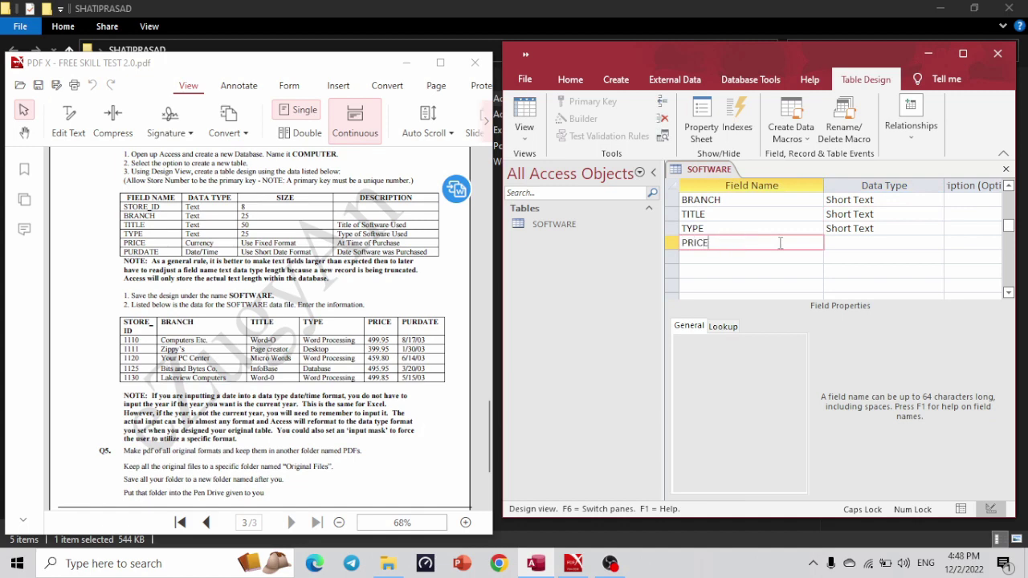
Make PRICE a Currency field and add PURDATE as the next field.
{"action": "left_click", "coordinate": [857, 243]}
{"action": "left_click", "coordinate": [934, 244]}
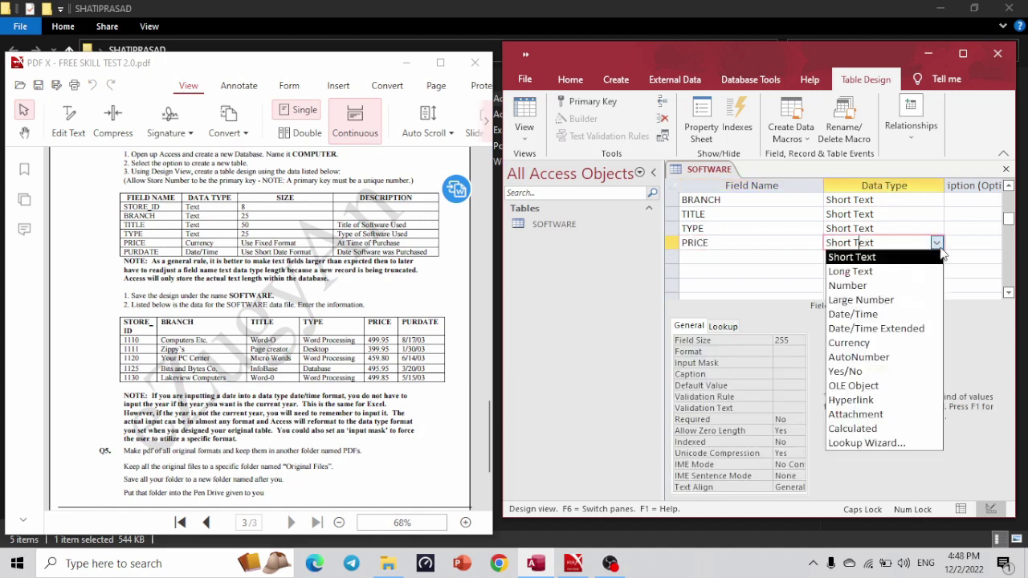
{"action": "left_click", "coordinate": [866, 349]}
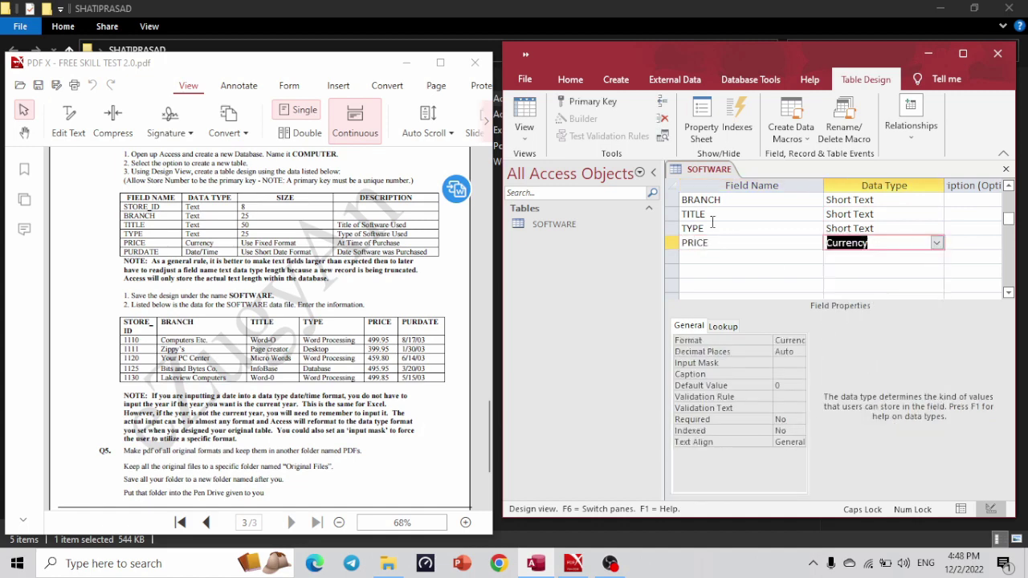
{"action": "left_click", "coordinate": [702, 258]}
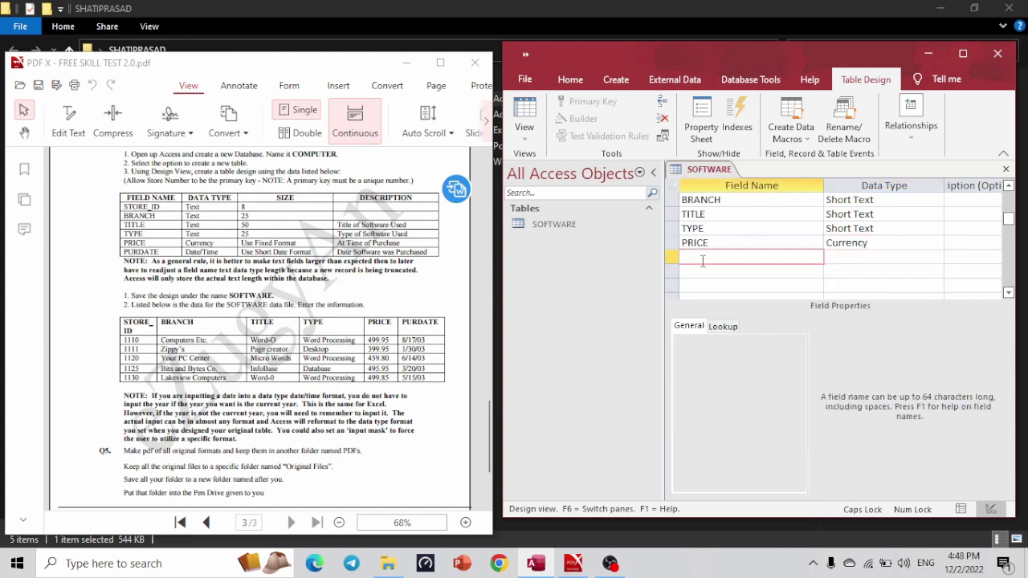
{"action": "type", "text": "PURDATE"}
Give the PRICE field the Fixed format.
{"action": "left_click", "coordinate": [847, 243]}
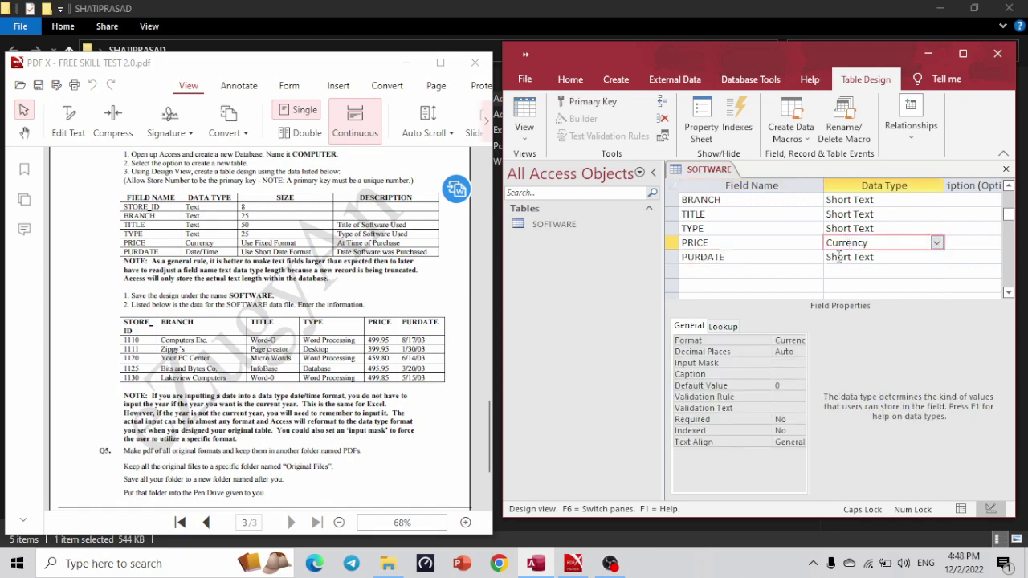
{"action": "left_click", "coordinate": [798, 341]}
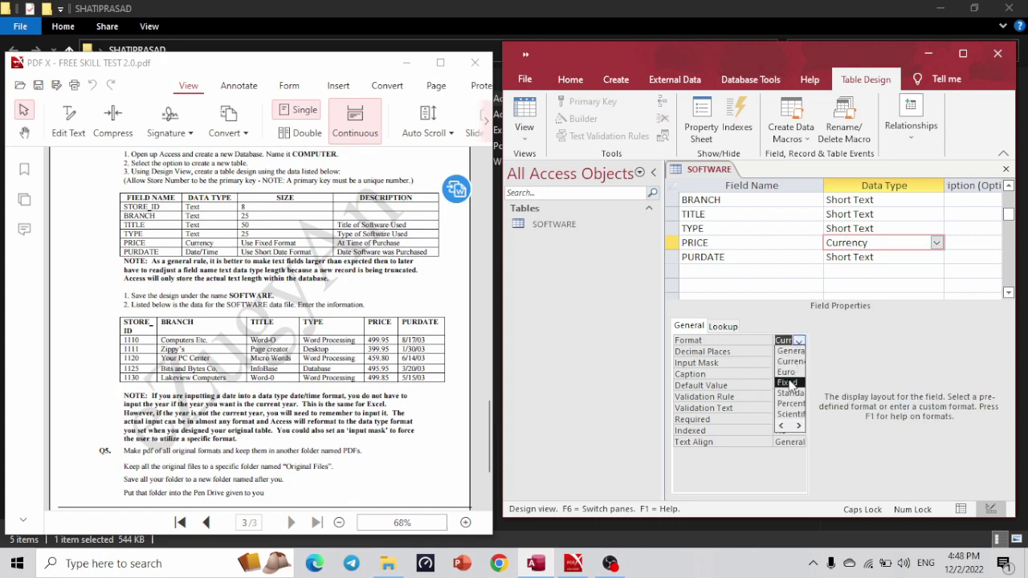
{"action": "left_click", "coordinate": [791, 383]}
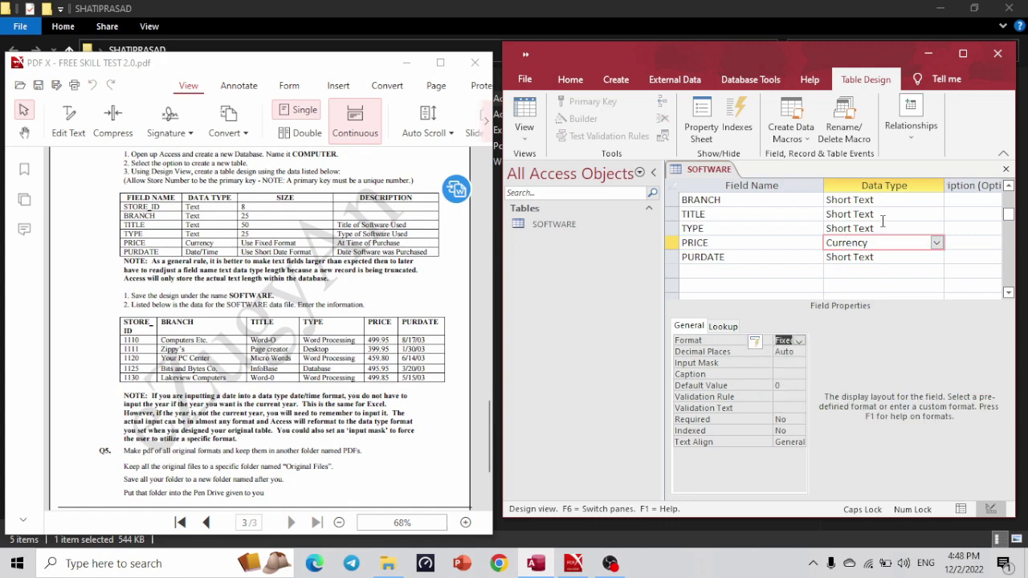
{"action": "left_click", "coordinate": [963, 53]}
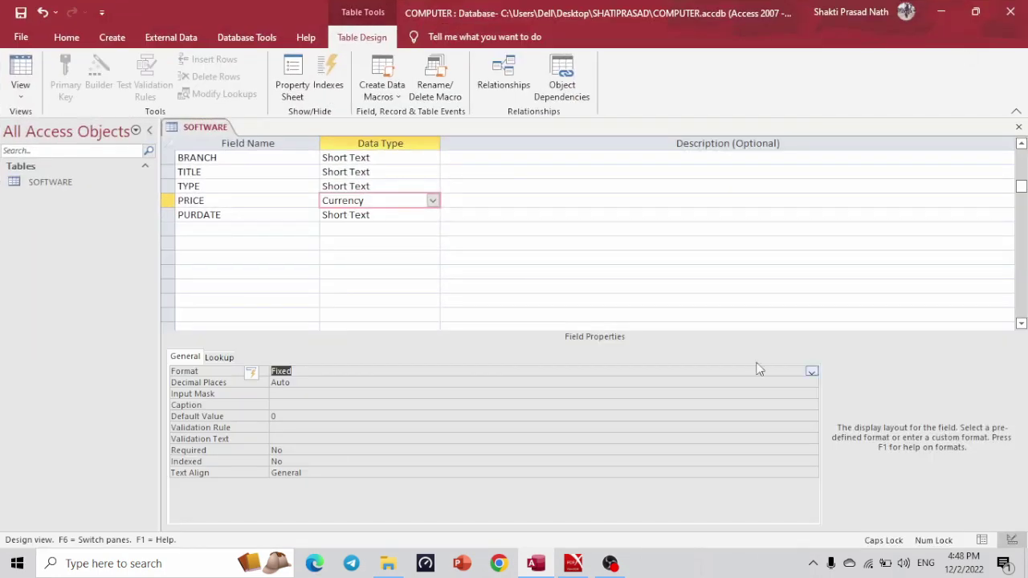
{"action": "left_click", "coordinate": [812, 373]}
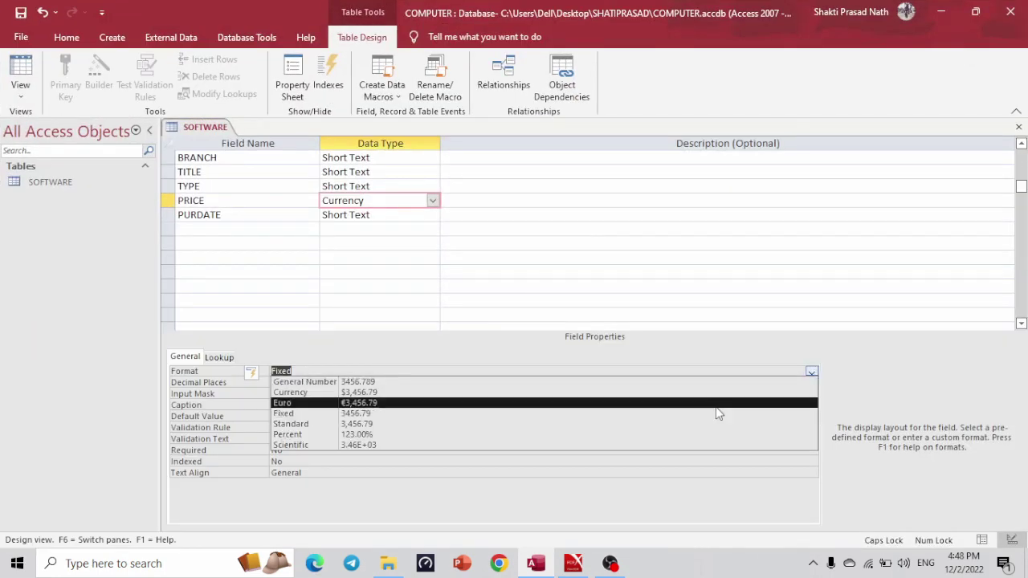
{"action": "left_click", "coordinate": [666, 416]}
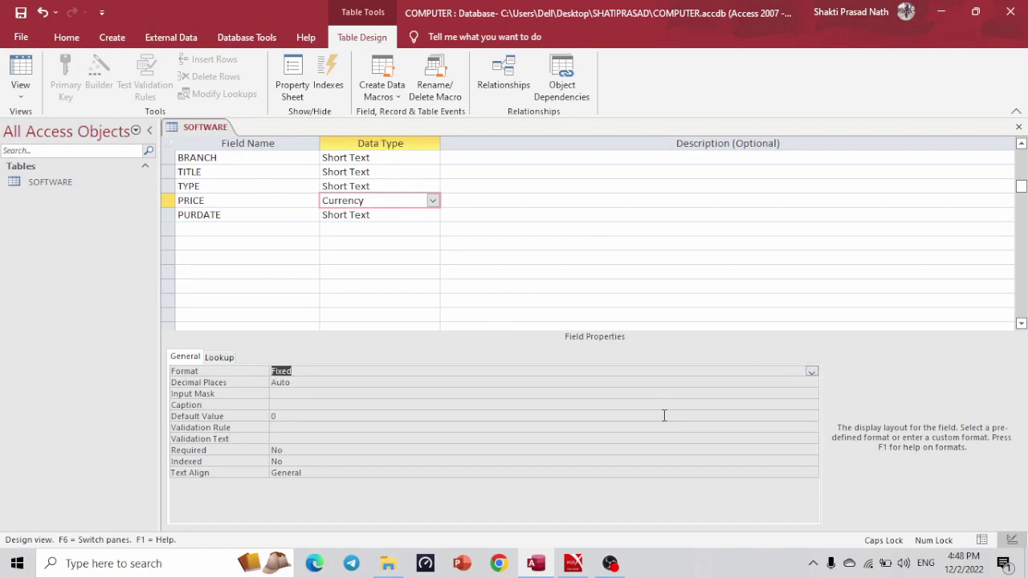
After checking the spec, make PURDATE a Date/Time field with Short Date format.
{"action": "key", "text": "alt+Tab"}
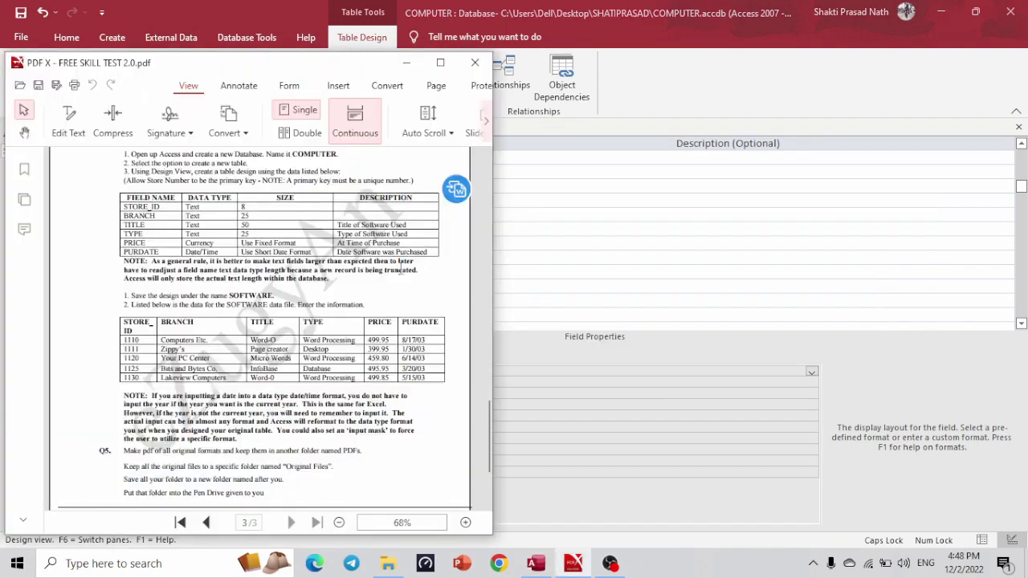
{"action": "left_click", "coordinate": [442, 63]}
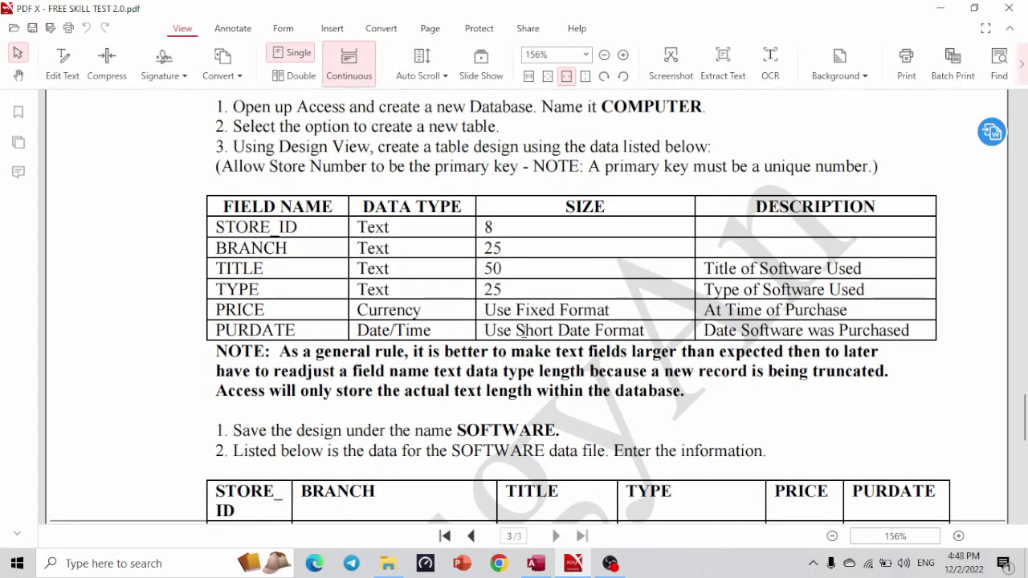
{"action": "key", "text": "alt+Tab"}
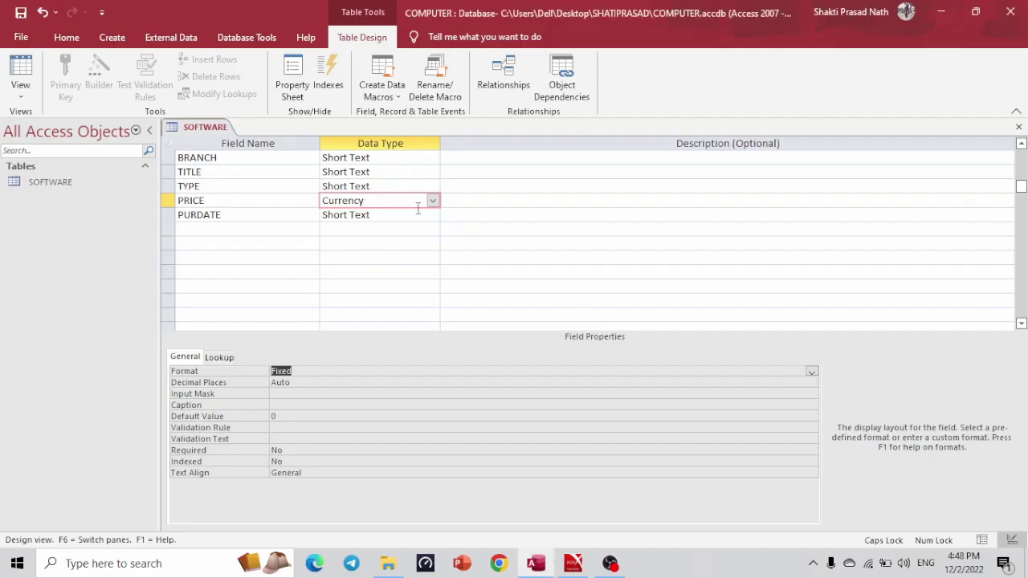
{"action": "left_click", "coordinate": [432, 214]}
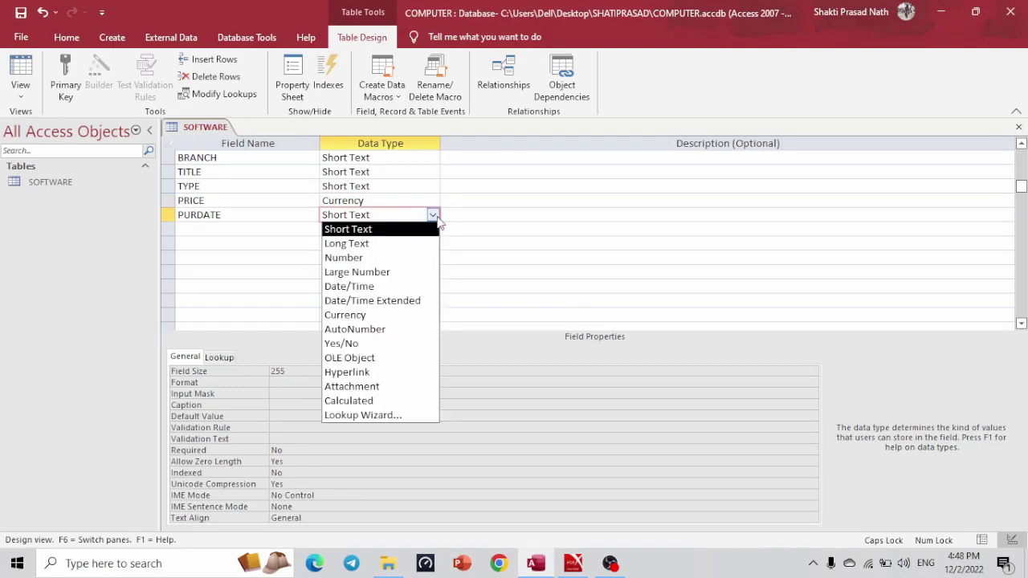
{"action": "left_click", "coordinate": [375, 291]}
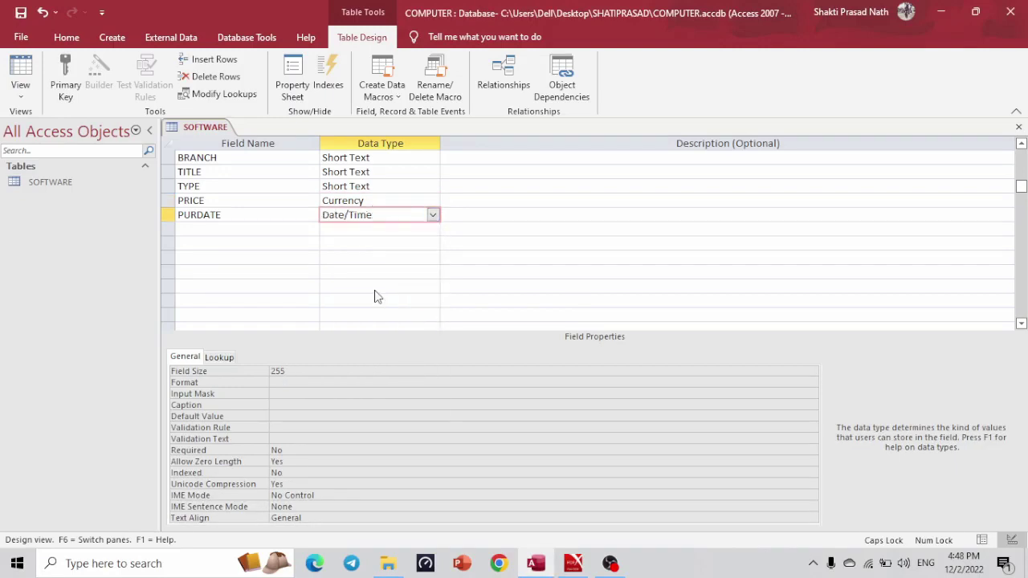
{"action": "left_click", "coordinate": [745, 370]}
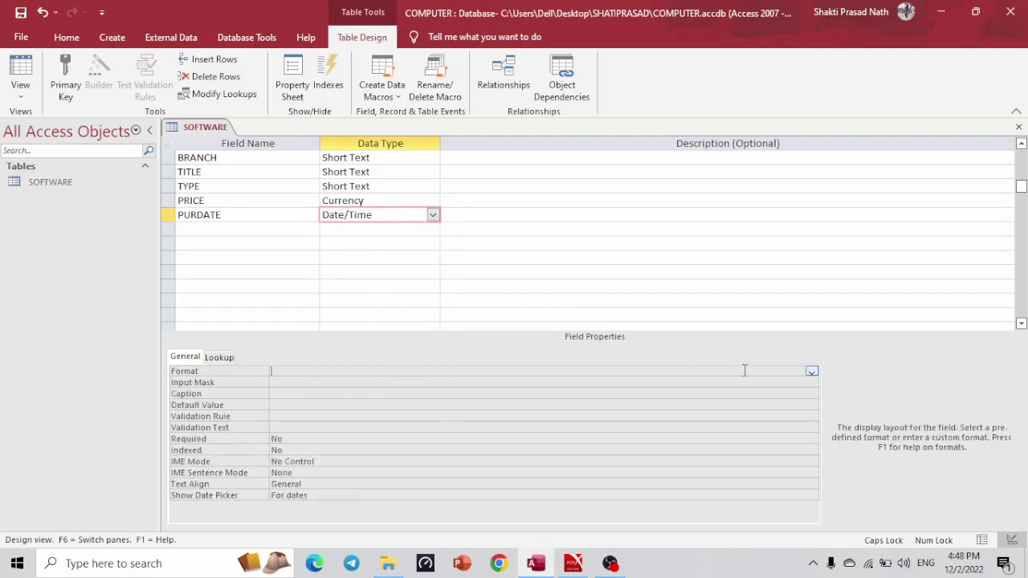
{"action": "left_click", "coordinate": [810, 375]}
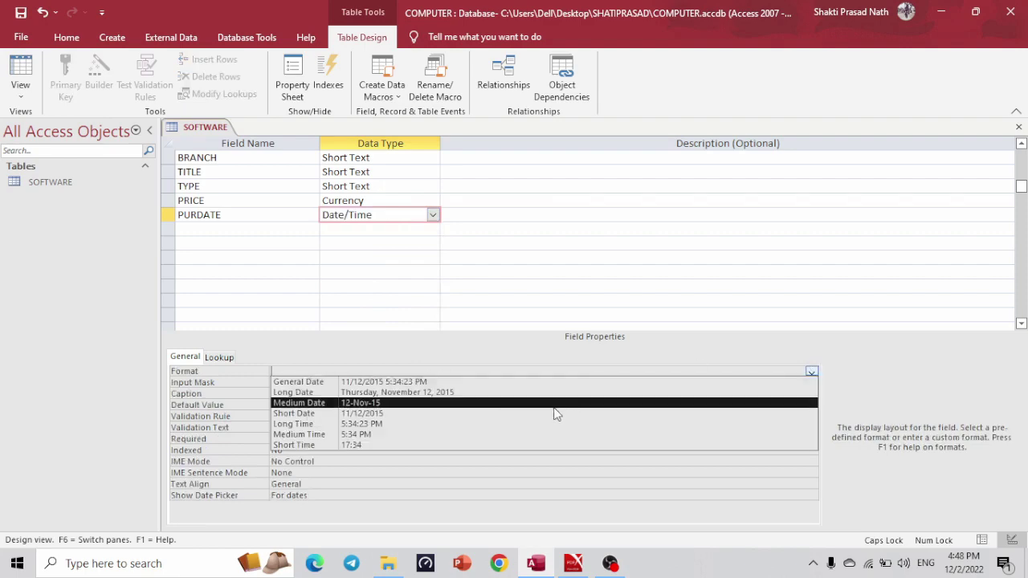
{"action": "left_click", "coordinate": [551, 413]}
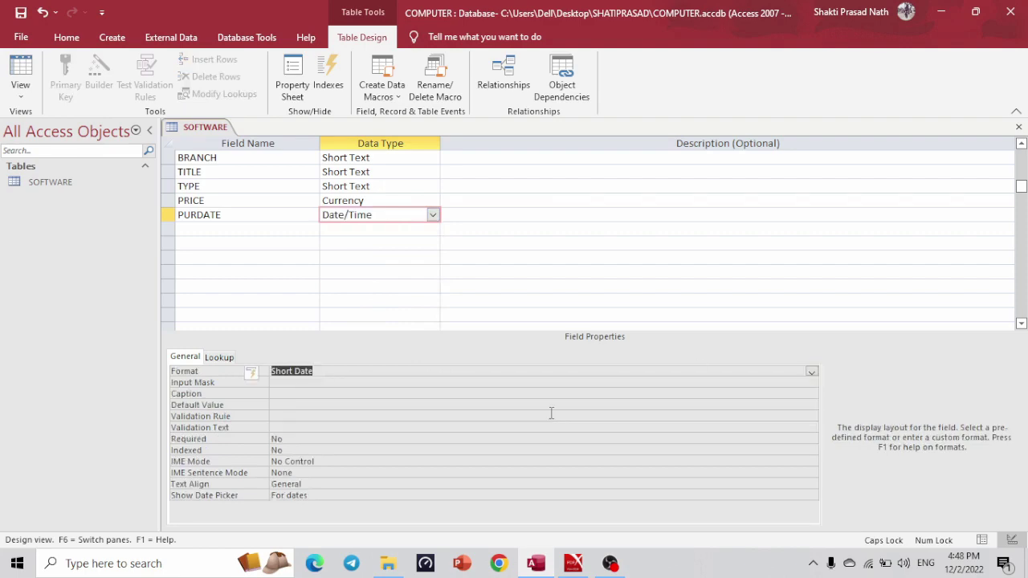
{"action": "key", "text": "alt+Tab"}
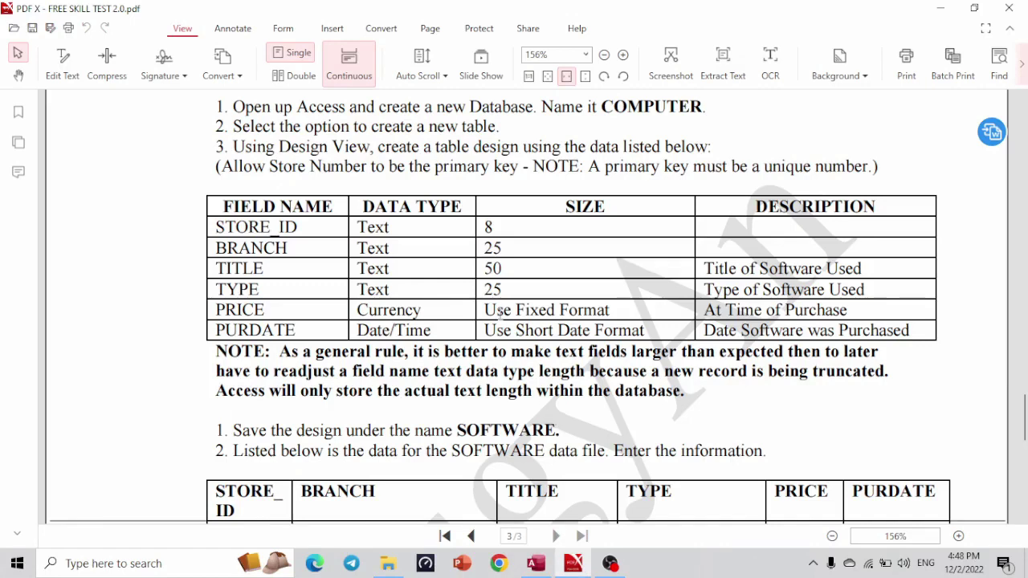
Read the spec's TITLE, TYPE and PRICE descriptions and its five-row SOFTWARE data table.
{"action": "left_click_drag", "start_coordinate": [707, 267], "coordinate": [865, 288]}
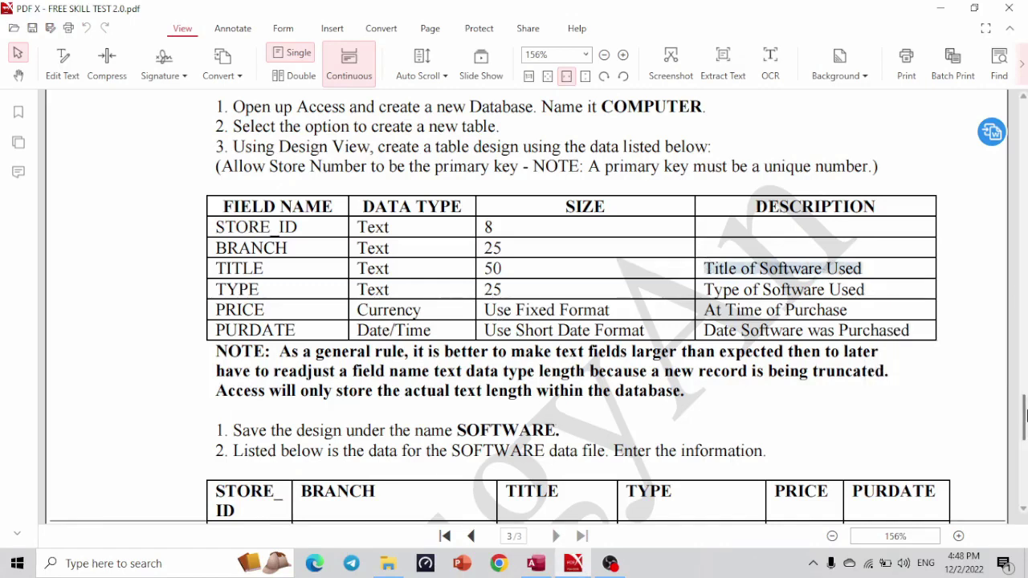
{"action": "left_click_drag", "start_coordinate": [1025, 418], "coordinate": [1024, 431]}
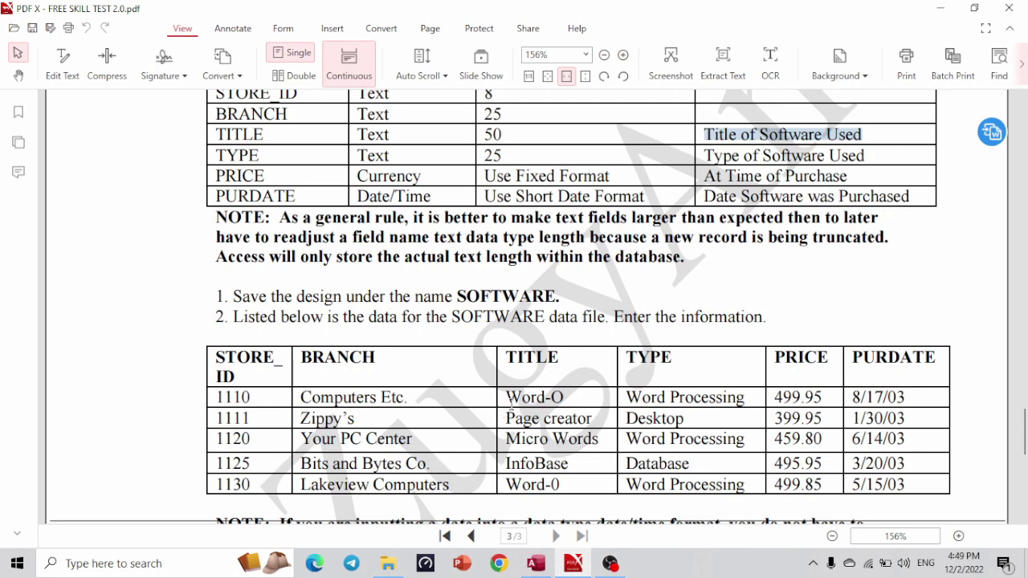
{"action": "left_click_drag", "start_coordinate": [509, 410], "coordinate": [560, 500]}
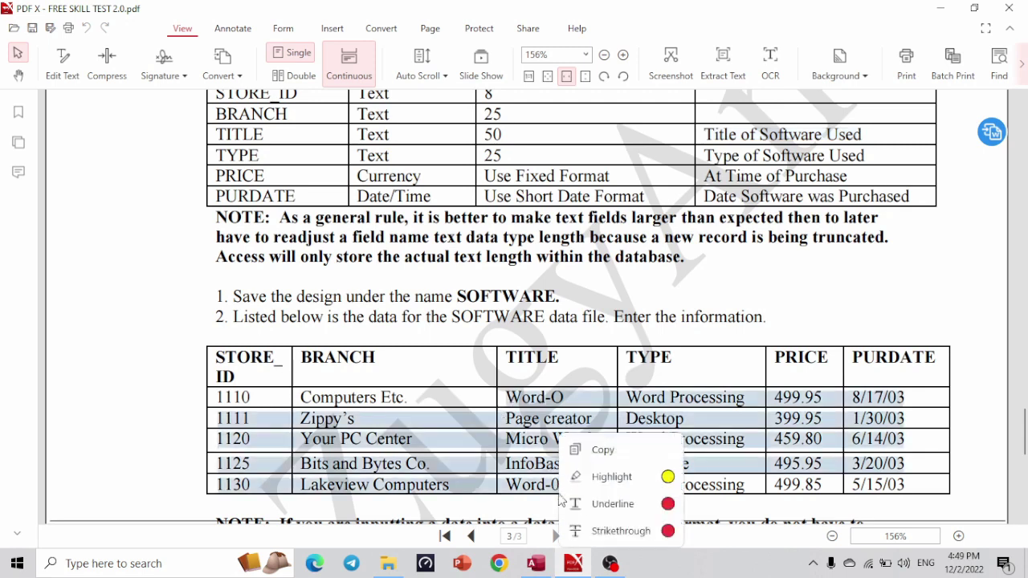
{"action": "left_click", "coordinate": [537, 442]}
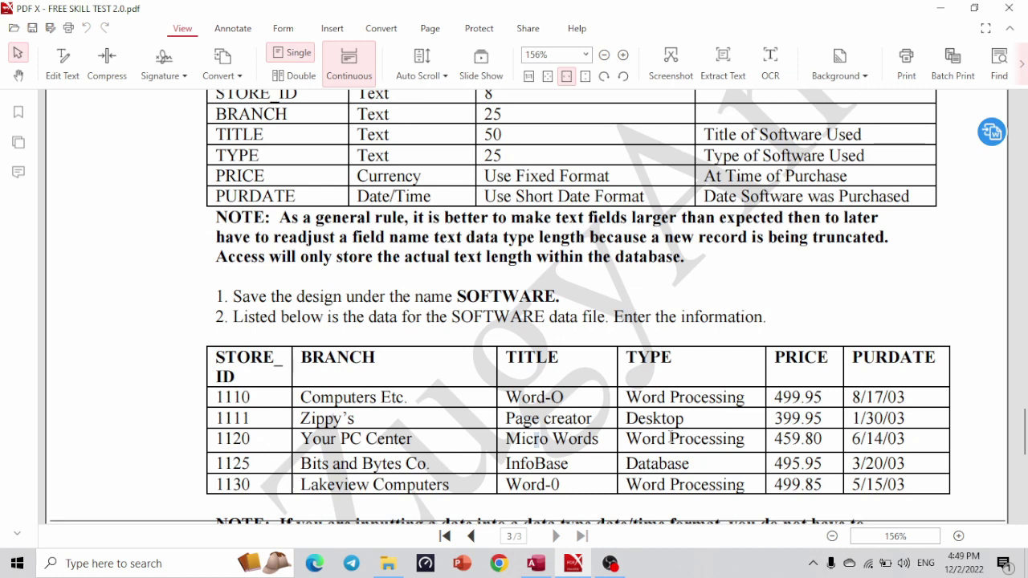
{"action": "key", "text": "alt+Tab"}
{"action": "key", "text": "alt+Tab"}
{"action": "left_click_drag", "start_coordinate": [709, 126], "coordinate": [888, 205]}
{"action": "left_click", "coordinate": [693, 228]}
{"action": "left_click_drag", "start_coordinate": [1024, 424], "coordinate": [1024, 434]}
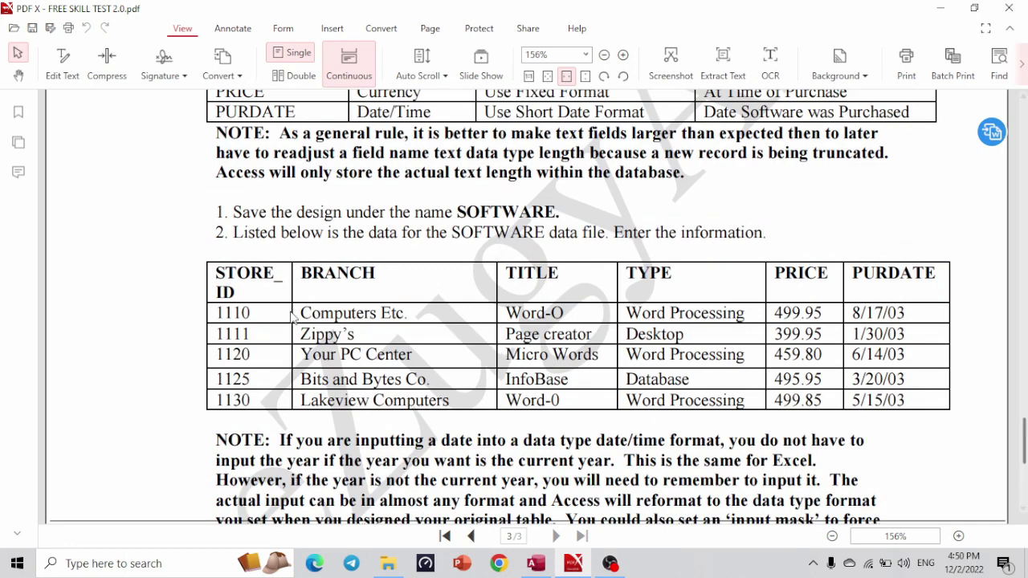
{"action": "key", "text": "alt+Tab"}
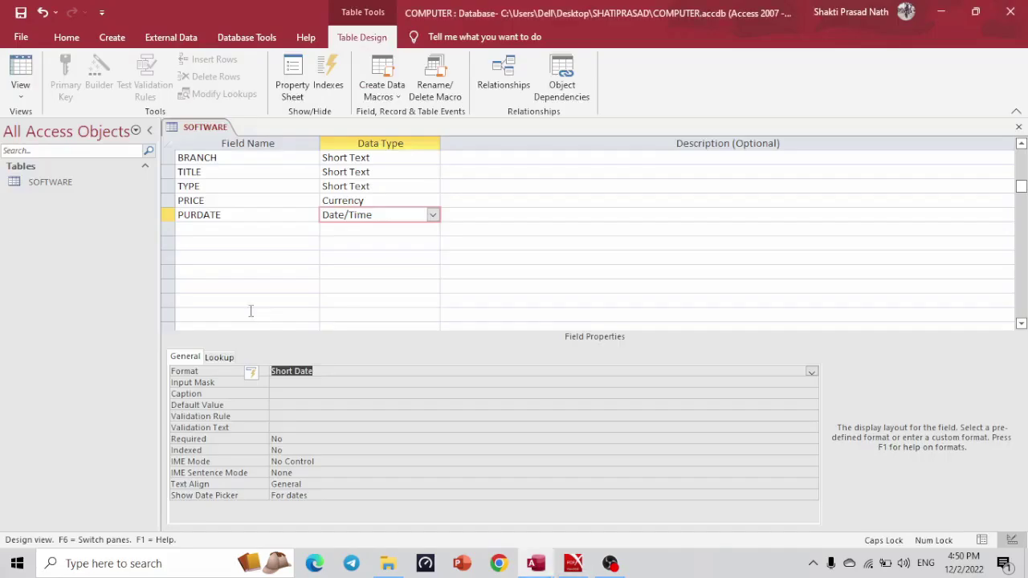
Save the table, open its datasheet, and paste store ID 1110 from the spec.
{"action": "left_click", "coordinate": [28, 83]}
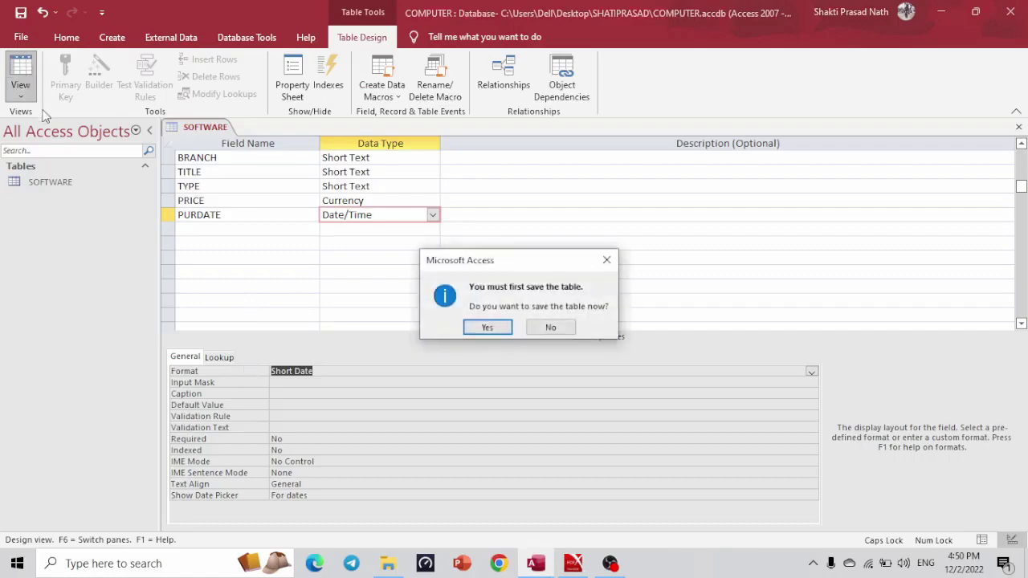
{"action": "left_click", "coordinate": [489, 329]}
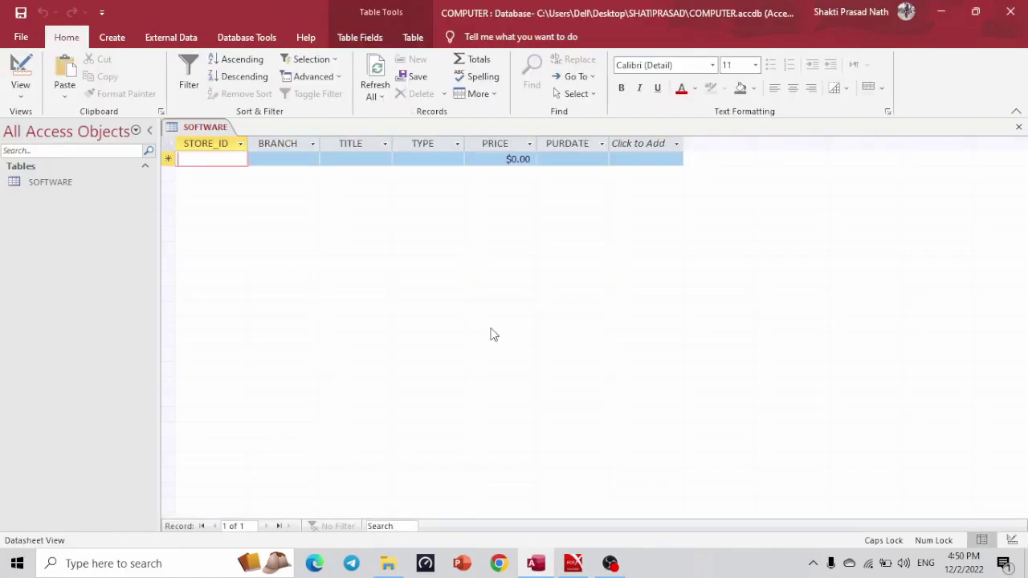
{"action": "key", "text": "alt+Tab"}
{"action": "left_click_drag", "start_coordinate": [250, 312], "coordinate": [215, 314]}
{"action": "right_click", "coordinate": [216, 314]}
{"action": "left_click", "coordinate": [241, 319]}
{"action": "key", "text": "alt+Tab"}
{"action": "key", "text": "ctrl+v"}
{"action": "left_click", "coordinate": [216, 174]}
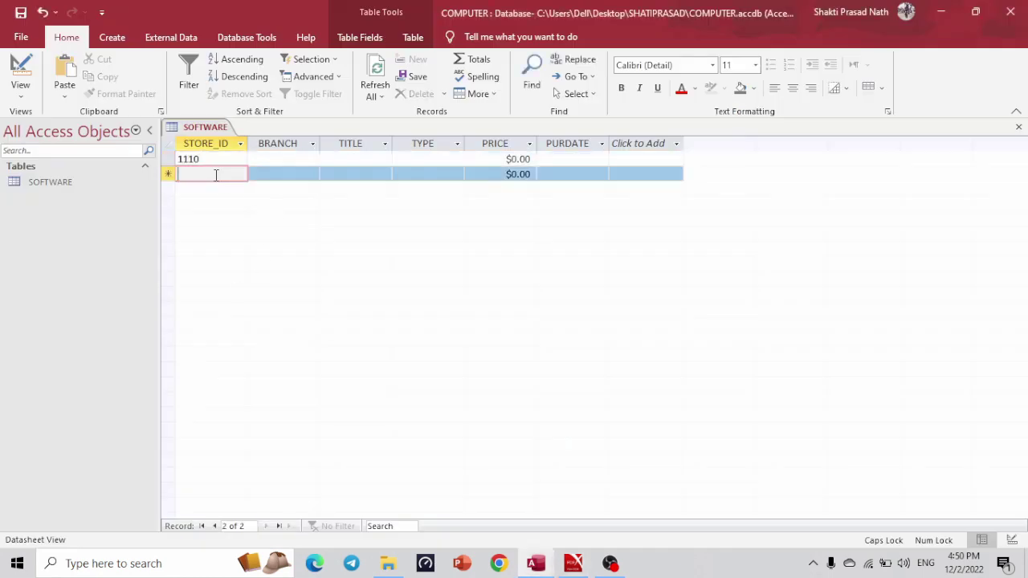
Copy store IDs 1111 and 1120 from the spec into new datasheet records.
{"action": "key", "text": "alt+Tab"}
{"action": "left_click_drag", "start_coordinate": [258, 338], "coordinate": [217, 338]}
{"action": "right_click", "coordinate": [217, 339]}
{"action": "left_click", "coordinate": [241, 355]}
{"action": "key", "text": "alt+Tab"}
{"action": "key", "text": "ctrl+v"}
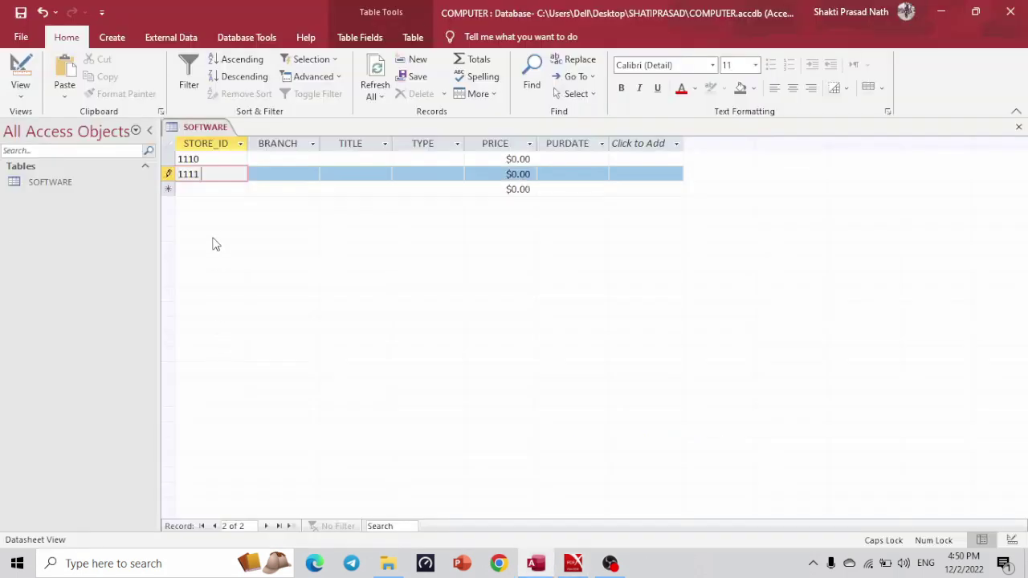
{"action": "left_click", "coordinate": [206, 189]}
{"action": "key", "text": "alt+Tab"}
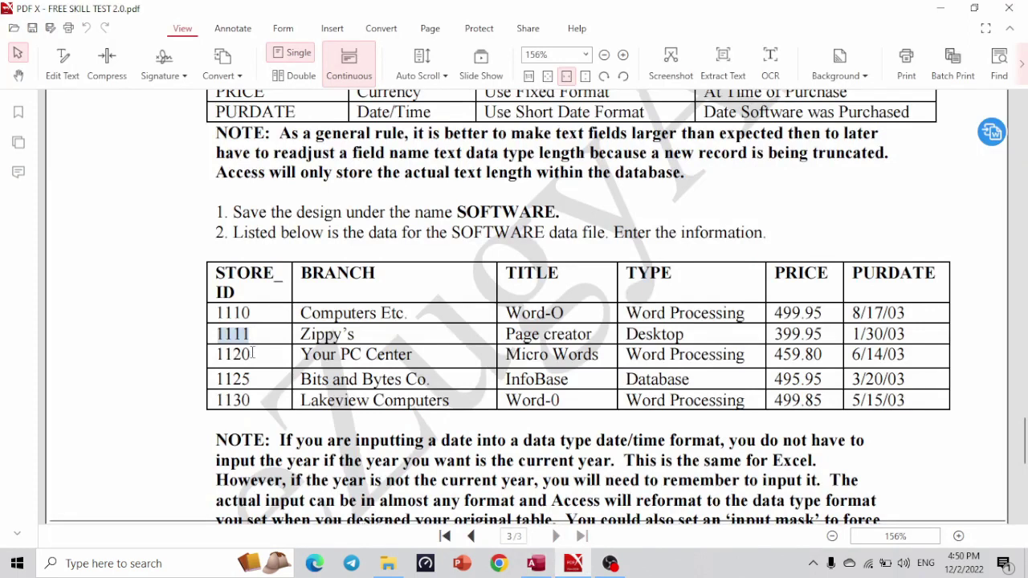
{"action": "left_click_drag", "start_coordinate": [252, 353], "coordinate": [215, 354]}
{"action": "right_click", "coordinate": [215, 354]}
{"action": "left_click", "coordinate": [207, 371]}
{"action": "key", "text": "alt+Tab"}
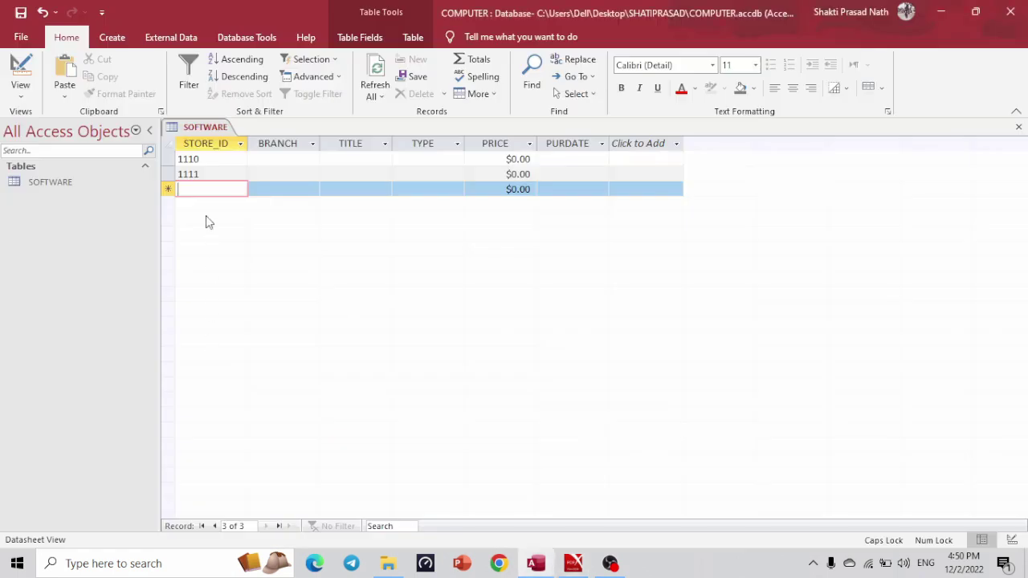
{"action": "key", "text": "ctrl+v"}
{"action": "left_click", "coordinate": [228, 203]}
Copy store IDs 1125 and 1130 from the spec into new records.
{"action": "key", "text": "alt+Tab"}
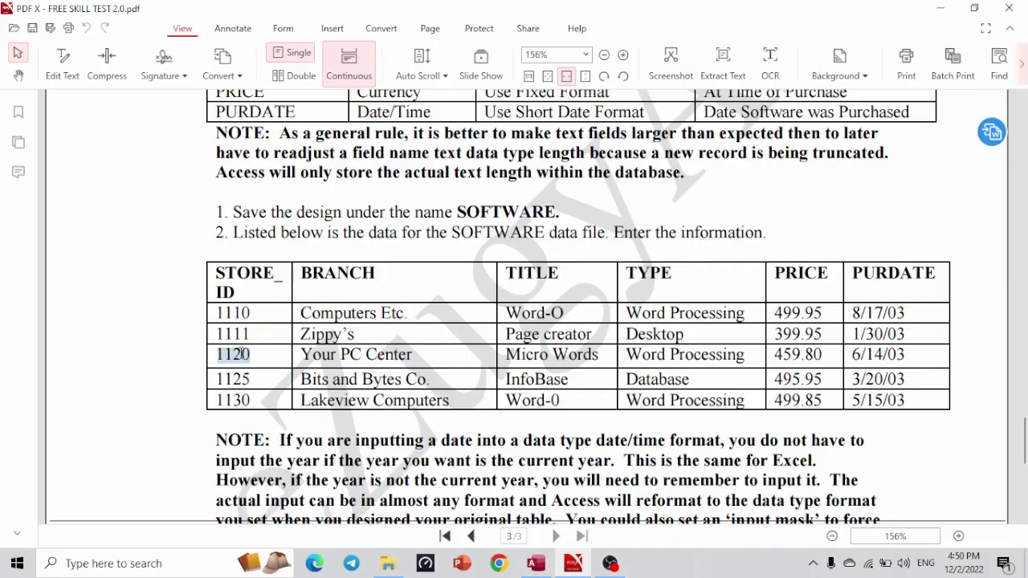
{"action": "left_click_drag", "start_coordinate": [256, 380], "coordinate": [218, 380]}
{"action": "right_click", "coordinate": [217, 380]}
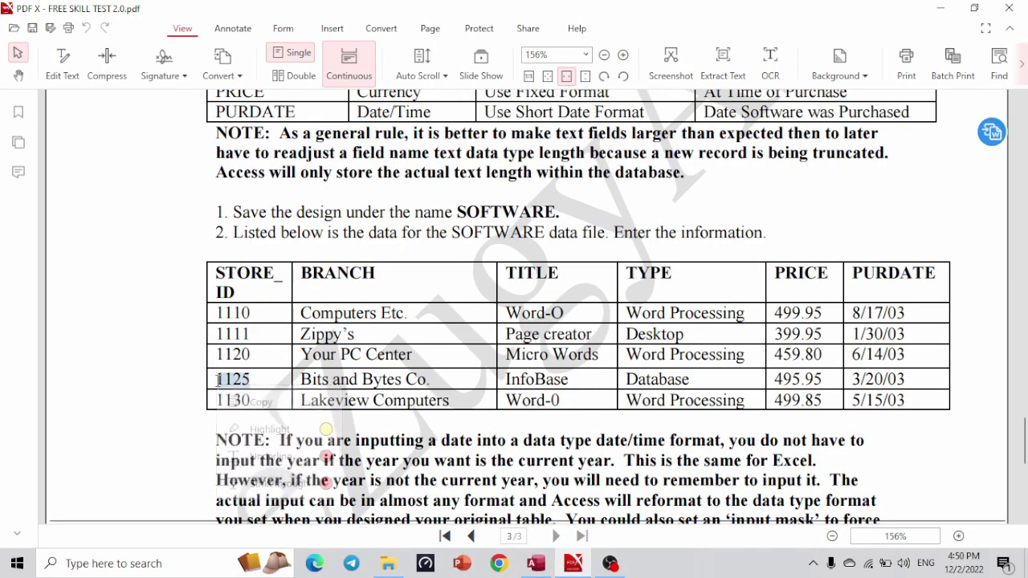
{"action": "left_click", "coordinate": [219, 389]}
{"action": "key", "text": "alt+Tab"}
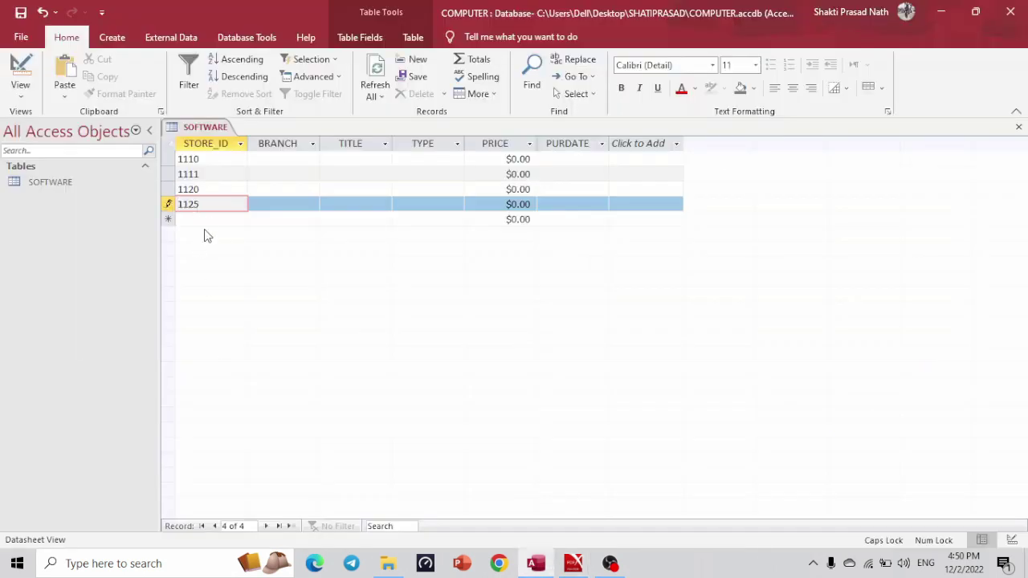
{"action": "left_click", "coordinate": [211, 221]}
{"action": "key", "text": "alt"}
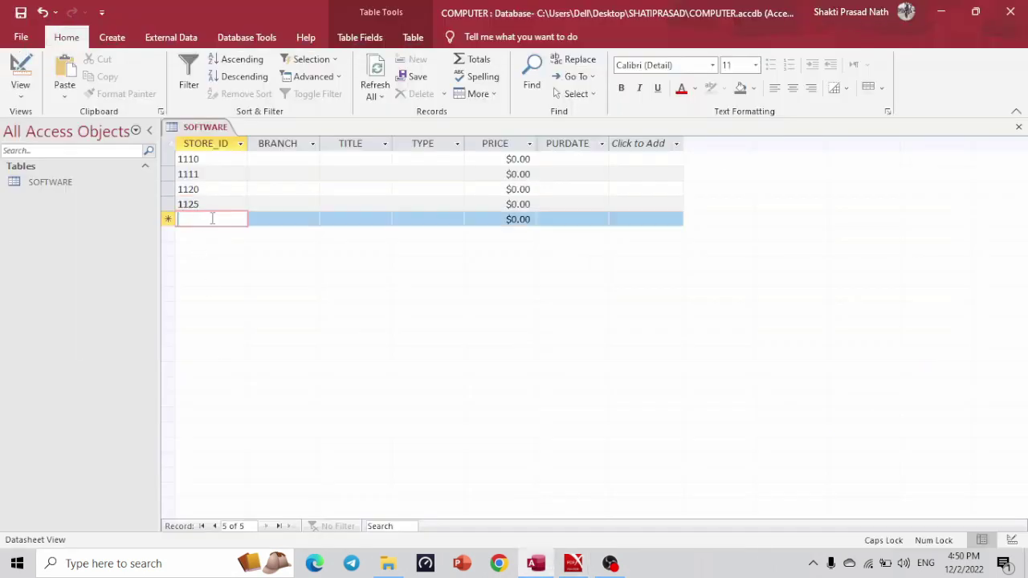
{"action": "key", "text": "alt+Tab"}
{"action": "left_click_drag", "start_coordinate": [253, 397], "coordinate": [218, 402]}
{"action": "key", "text": "ctrl+c"}
{"action": "key", "text": "alt+Tab"}
{"action": "key", "text": "ctrl+v"}
Paste the branch Computers Etc. into record 1110's BRANCH field.
{"action": "key", "text": "alt+Tab"}
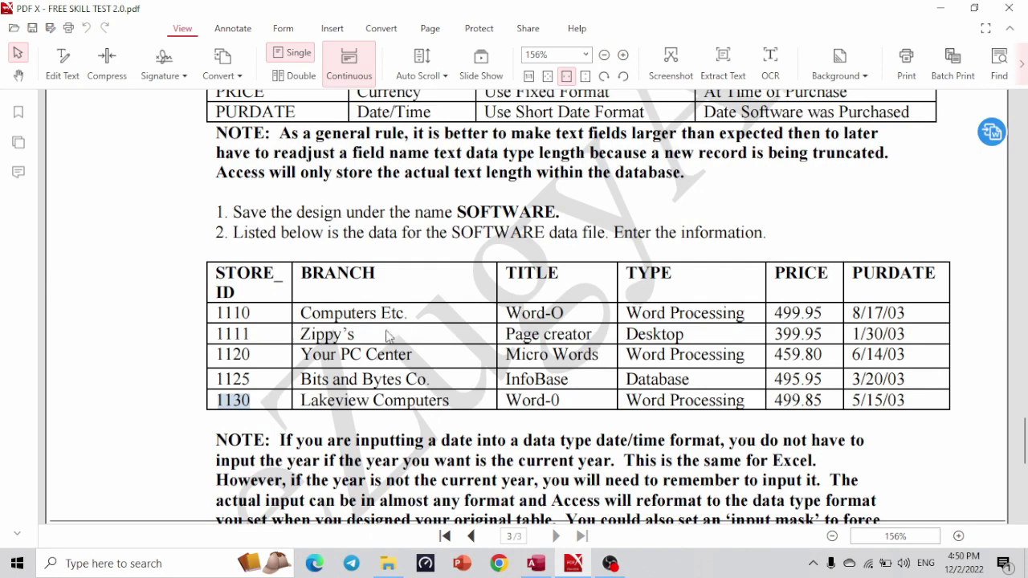
{"action": "left_click_drag", "start_coordinate": [418, 314], "coordinate": [286, 330]}
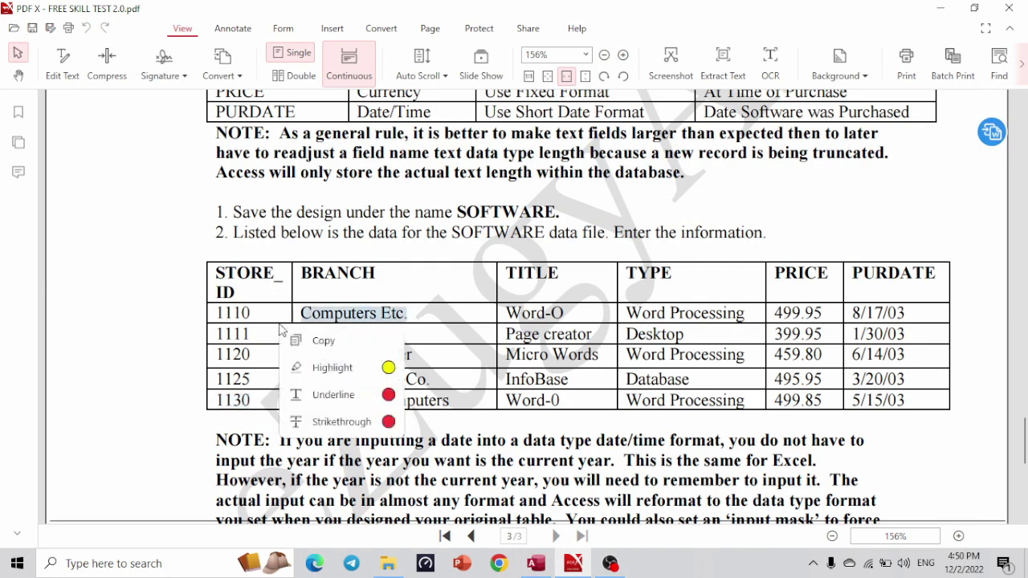
{"action": "key", "text": "ctrl+c"}
{"action": "key", "text": "alt+Tab"}
{"action": "left_click", "coordinate": [298, 161]}
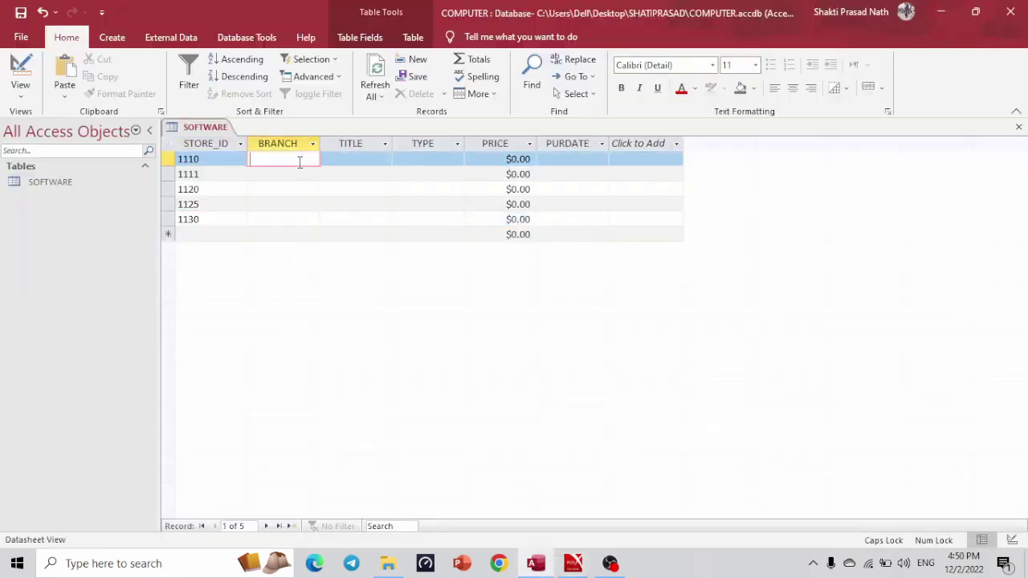
{"action": "key", "text": "ctrl+v"}
{"action": "left_click", "coordinate": [294, 185]}
Paste the branches Zippy's and Your PC Center from the PDF into records 1111 and 1120.
{"action": "left_click", "coordinate": [285, 171]}
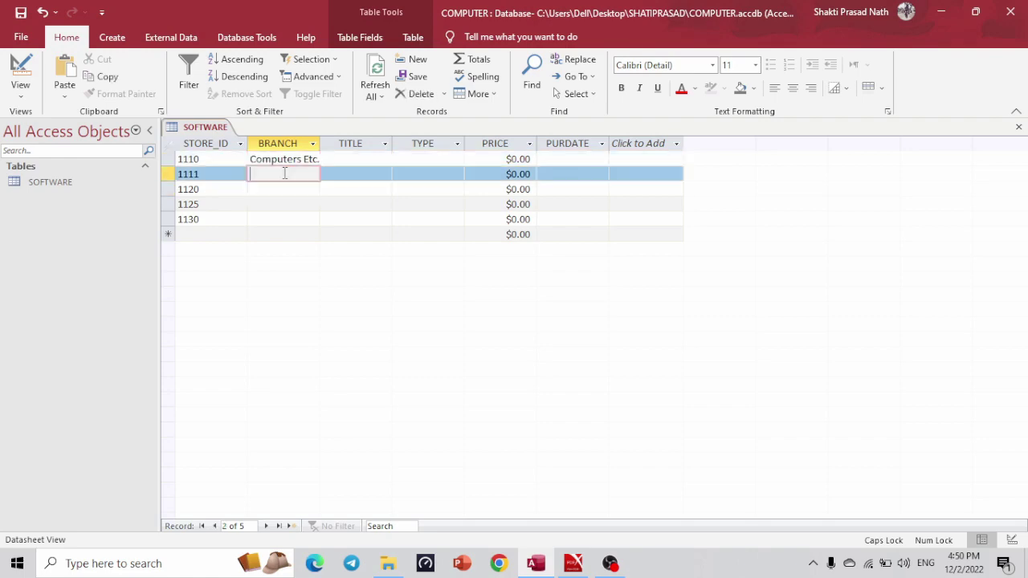
{"action": "key", "text": "alt+Tab"}
{"action": "left_click_drag", "start_coordinate": [361, 336], "coordinate": [299, 336]}
{"action": "key", "text": "ctrl+c"}
{"action": "key", "text": "alt+Tab"}
{"action": "key", "text": "ctrl+v"}
{"action": "left_click", "coordinate": [284, 185]}
{"action": "key", "text": "alt+Tab"}
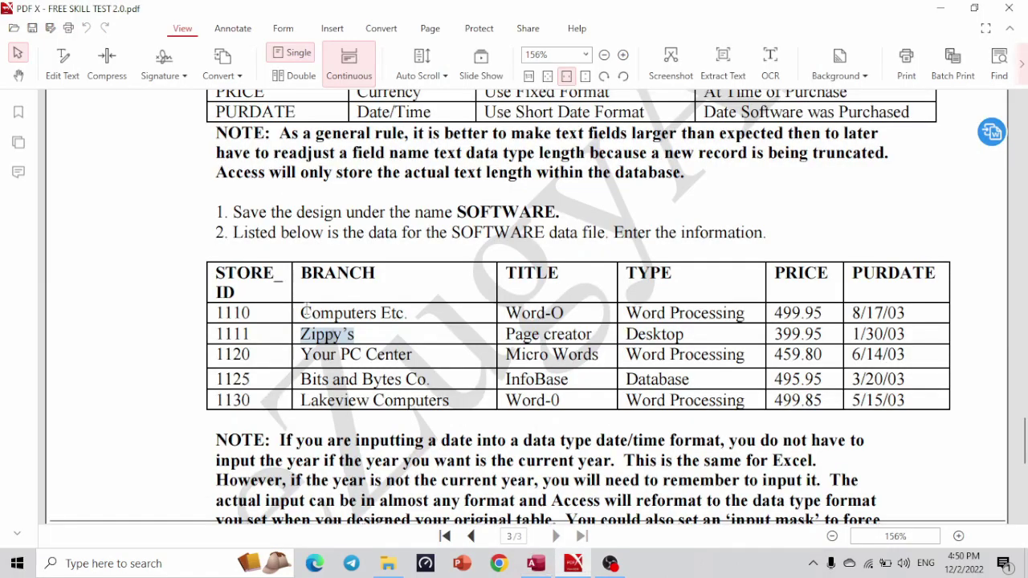
{"action": "left_click_drag", "start_coordinate": [416, 358], "coordinate": [299, 355]}
{"action": "key", "text": "alt+Tab"}
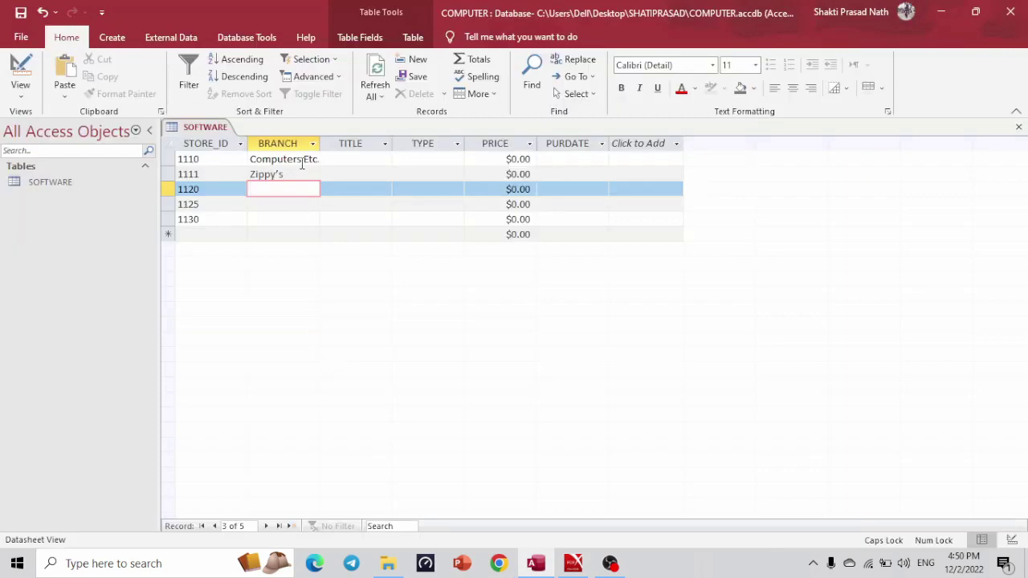
{"action": "key", "text": "ctrl+v"}
Paste Bits and Bytes Co. and Lakeview Computers as the branches of records 1125 and 1130.
{"action": "key", "text": "Down"}
{"action": "key", "text": "alt+Tab"}
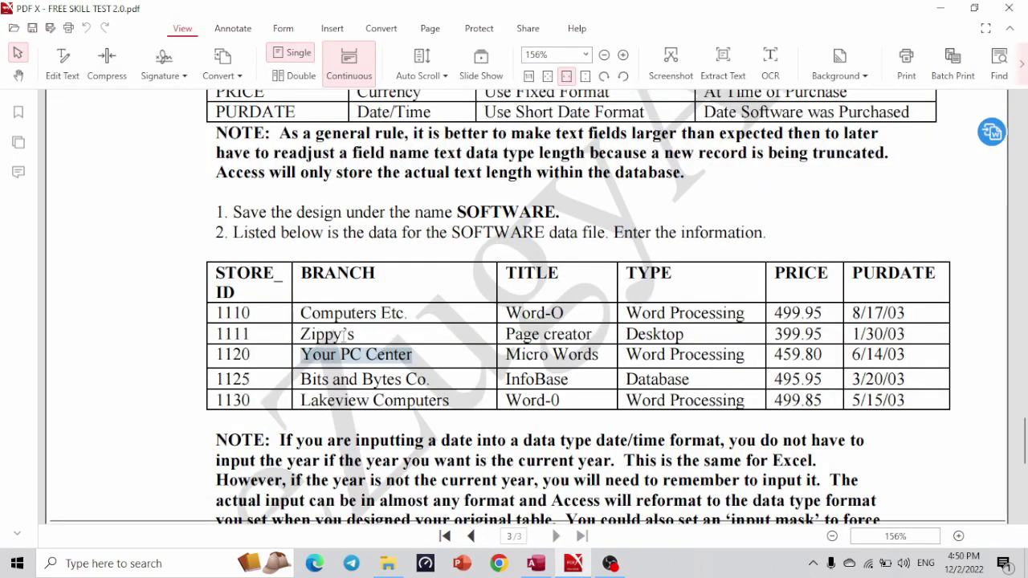
{"action": "left_click_drag", "start_coordinate": [436, 384], "coordinate": [303, 382]}
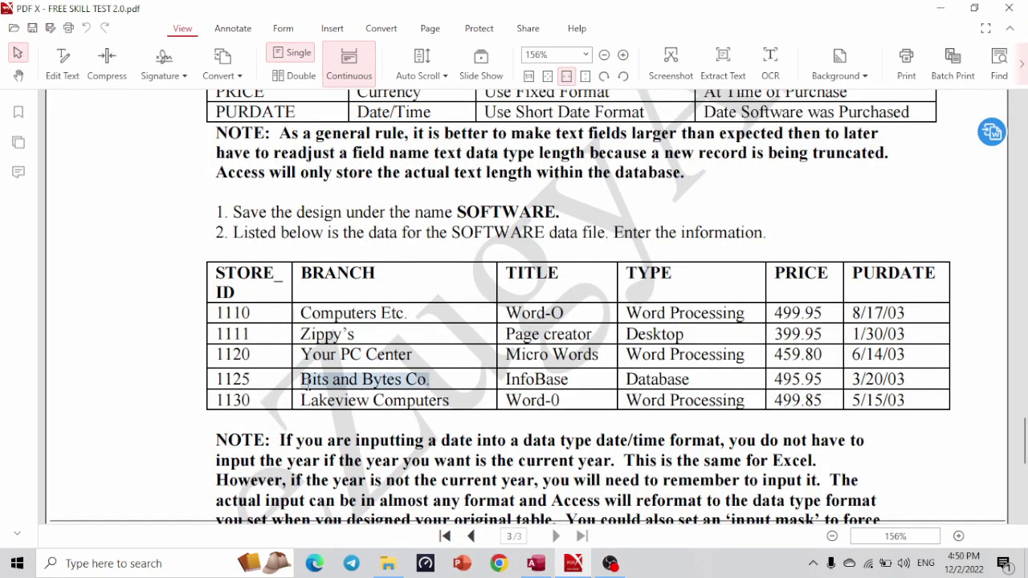
{"action": "right_click", "coordinate": [303, 383]}
{"action": "left_click", "coordinate": [310, 391]}
{"action": "key", "text": "alt+Tab"}
{"action": "key", "text": "ctrl+v"}
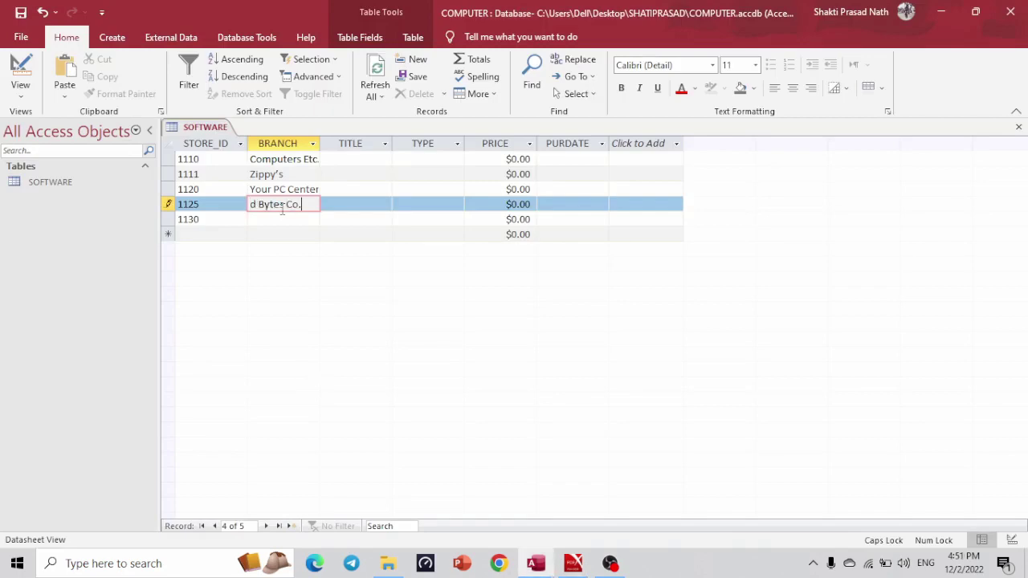
{"action": "key", "text": "Down"}
{"action": "key", "text": "alt+Tab"}
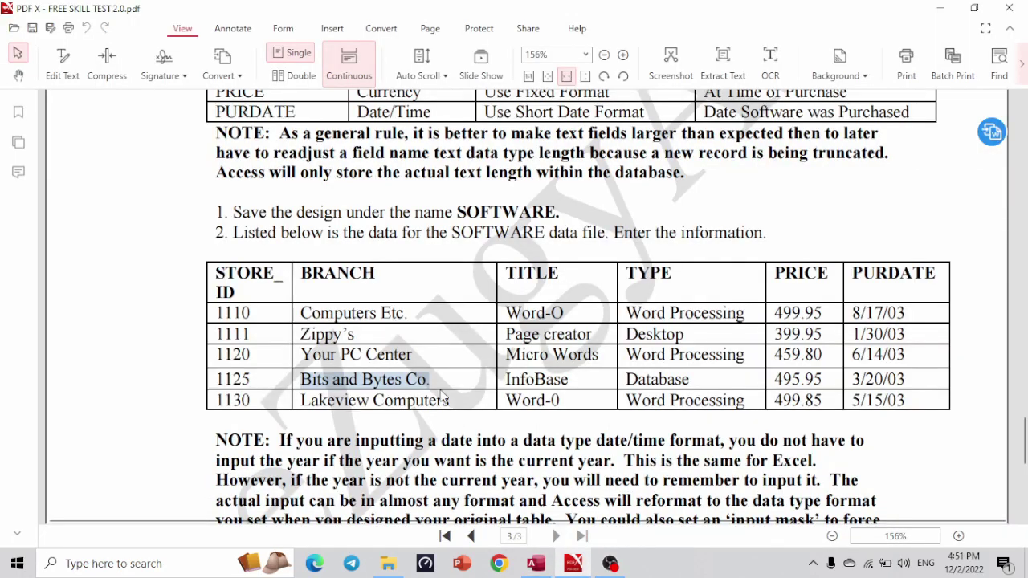
{"action": "left_click", "coordinate": [450, 396]}
{"action": "left_click_drag", "start_coordinate": [449, 395], "coordinate": [308, 393]}
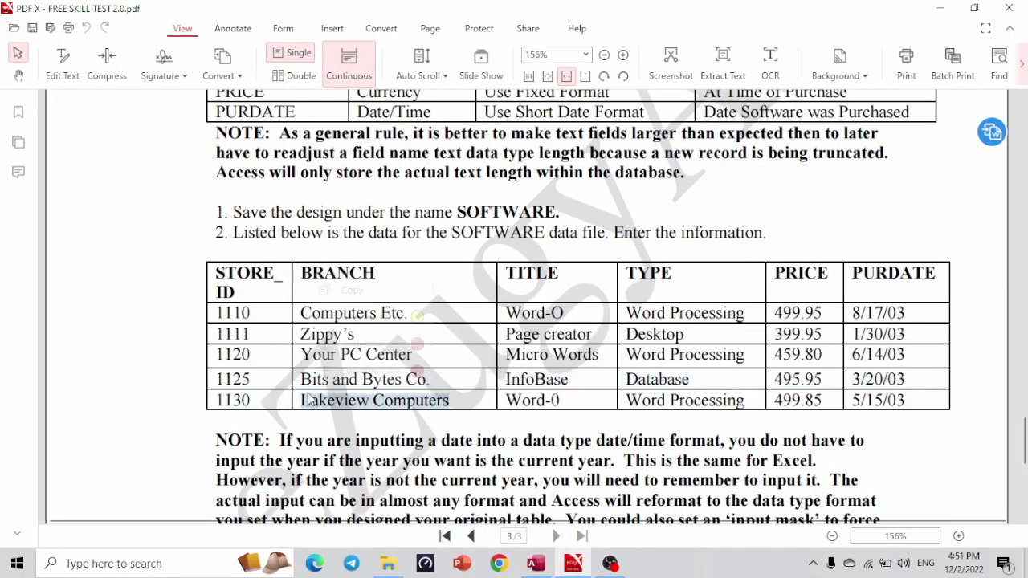
{"action": "right_click", "coordinate": [309, 393]}
{"action": "left_click", "coordinate": [315, 402]}
{"action": "key", "text": "alt+Tab"}
{"action": "key", "text": "ctrl+v"}
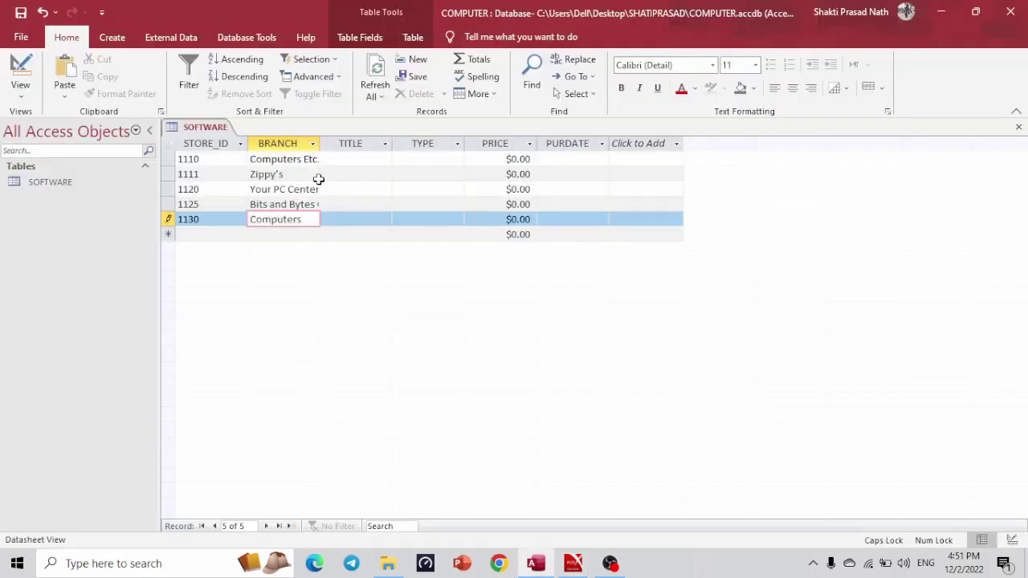
Select record 1110's title, Word-O, in the PDF spec.
{"action": "left_click", "coordinate": [355, 159]}
{"action": "key", "text": "alt+Tab"}
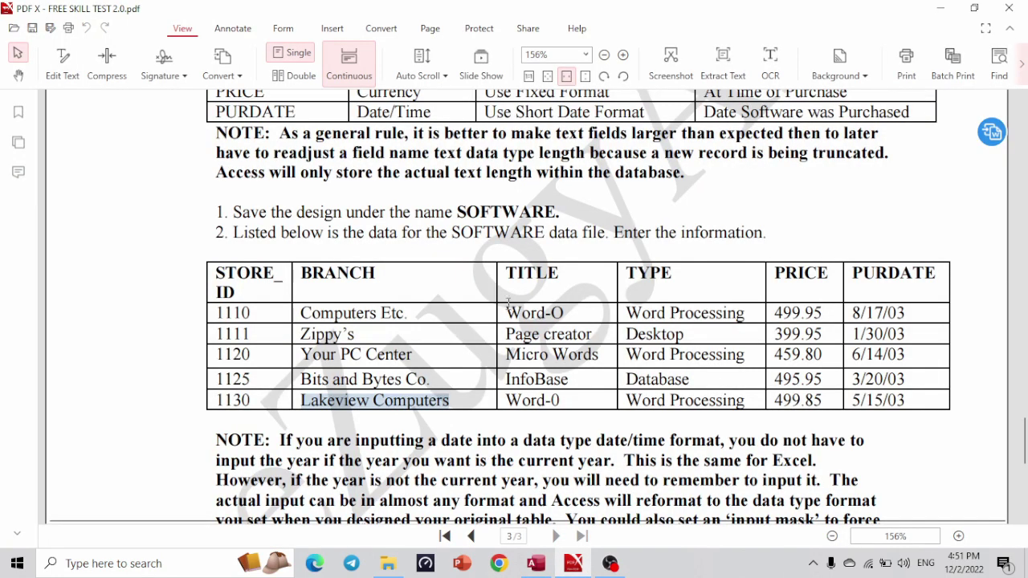
{"action": "left_click", "coordinate": [509, 311]}
{"action": "left_click_drag", "start_coordinate": [510, 311], "coordinate": [575, 317]}
Paste the titles Word-O and Page creator into records 1110 and 1111.
{"action": "right_click", "coordinate": [575, 317]}
{"action": "left_click", "coordinate": [584, 328]}
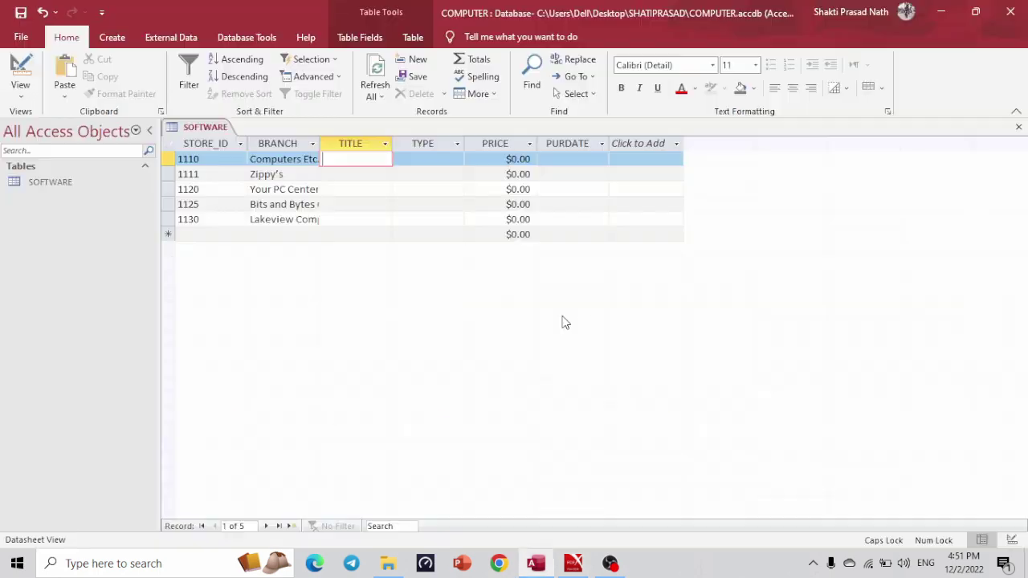
{"action": "key", "text": "alt+Tab"}
{"action": "key", "text": "ctrl+v"}
{"action": "left_click", "coordinate": [348, 177]}
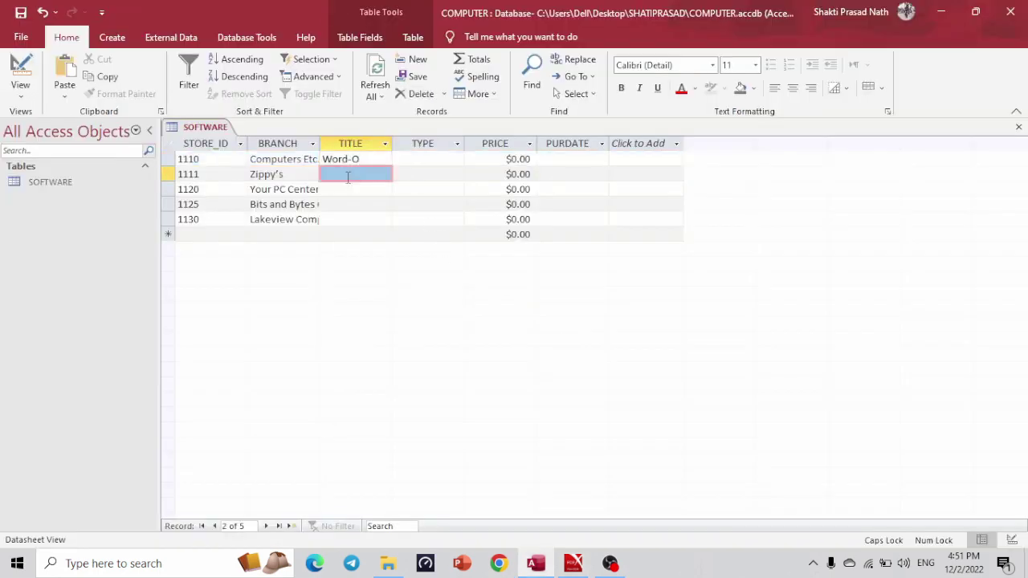
{"action": "key", "text": "alt+Tab"}
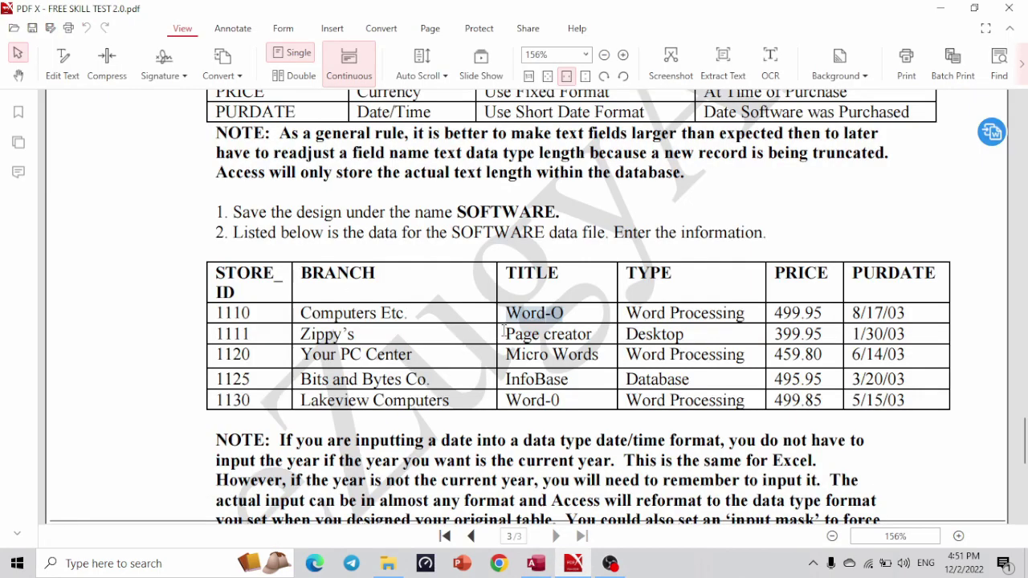
{"action": "left_click_drag", "start_coordinate": [509, 331], "coordinate": [594, 336]}
{"action": "right_click", "coordinate": [594, 335]}
{"action": "left_click", "coordinate": [602, 339]}
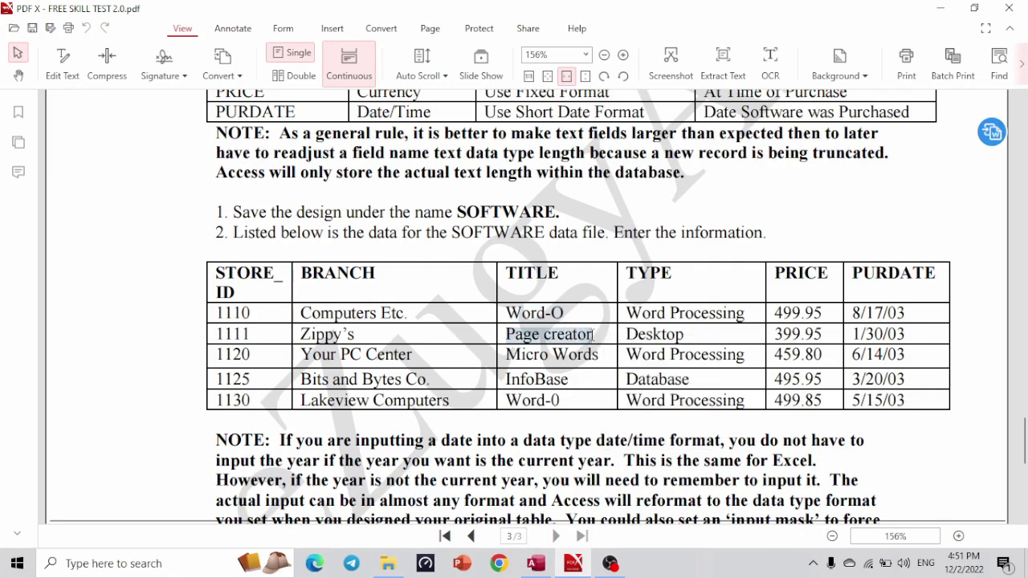
{"action": "key", "text": "alt+Tab"}
{"action": "key", "text": "ctrl+v"}
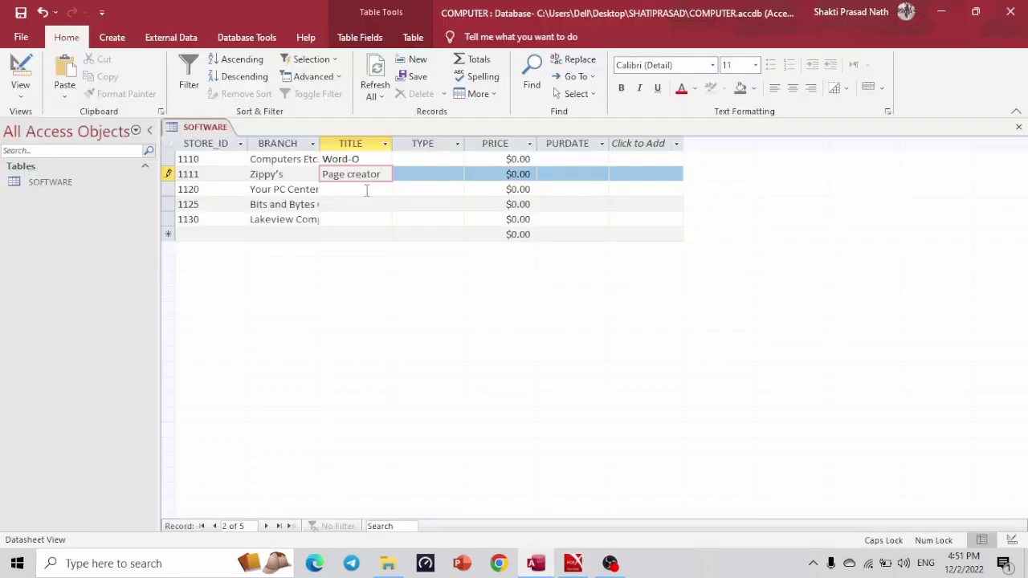
Paste Micro Words, InfoBase and Word-0 as the titles of records 1120, 1125 and 1130.
{"action": "key", "text": "alt+Tab"}
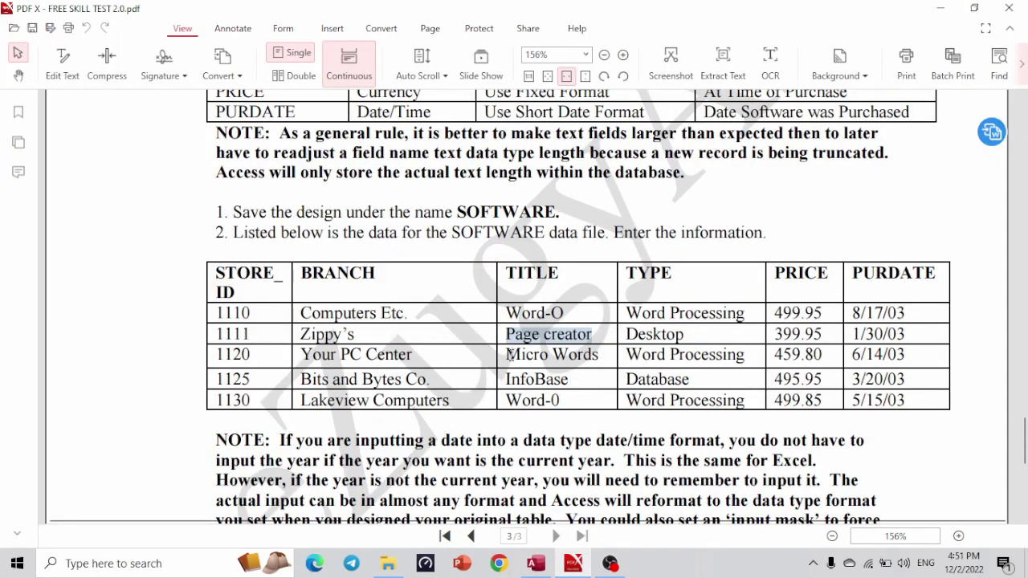
{"action": "left_click_drag", "start_coordinate": [506, 355], "coordinate": [603, 356]}
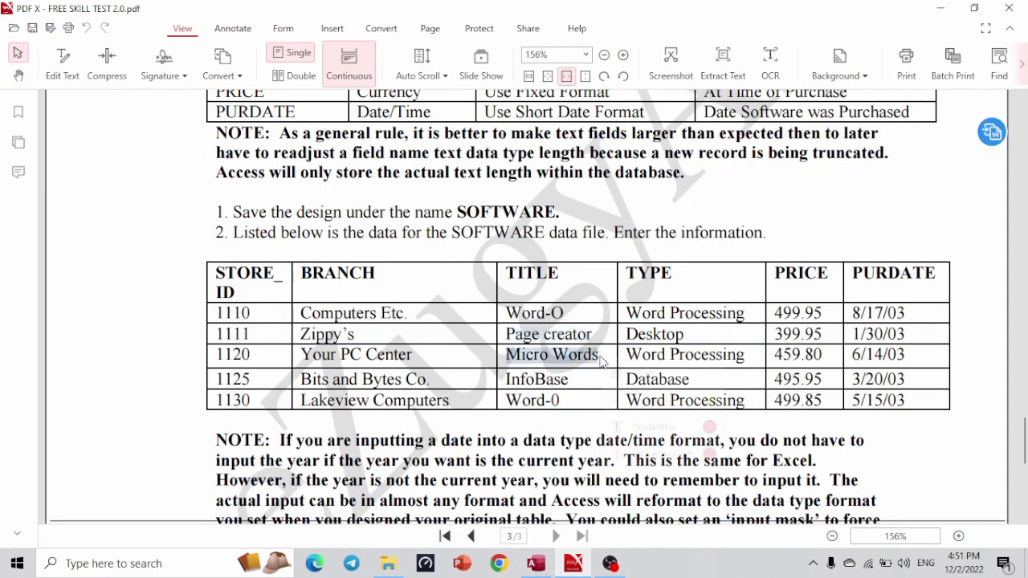
{"action": "key", "text": "alt+Tab"}
{"action": "key", "text": "ctrl+v"}
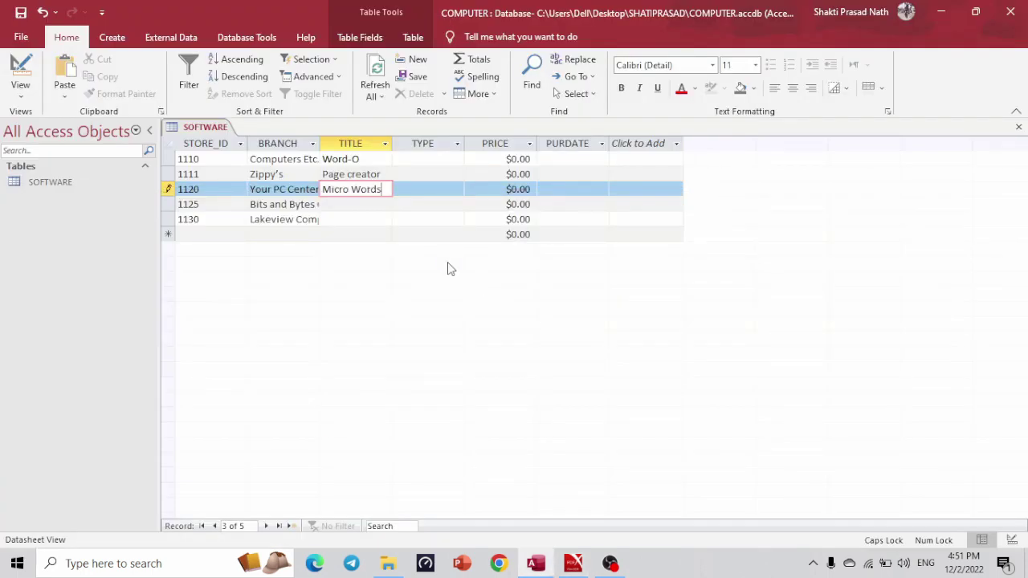
{"action": "left_click", "coordinate": [351, 207]}
{"action": "key", "text": "alt+Tab"}
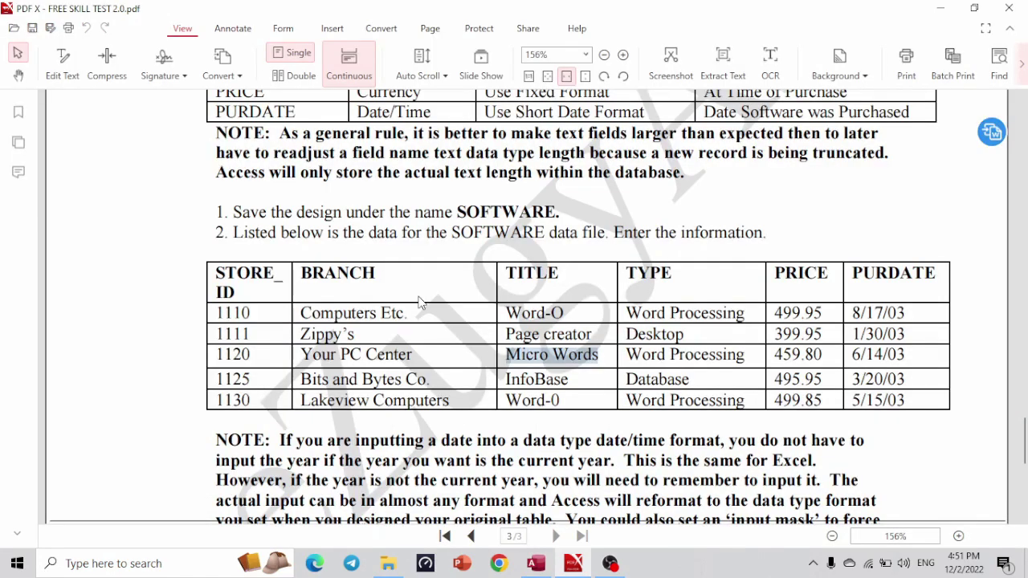
{"action": "left_click_drag", "start_coordinate": [506, 379], "coordinate": [575, 389]}
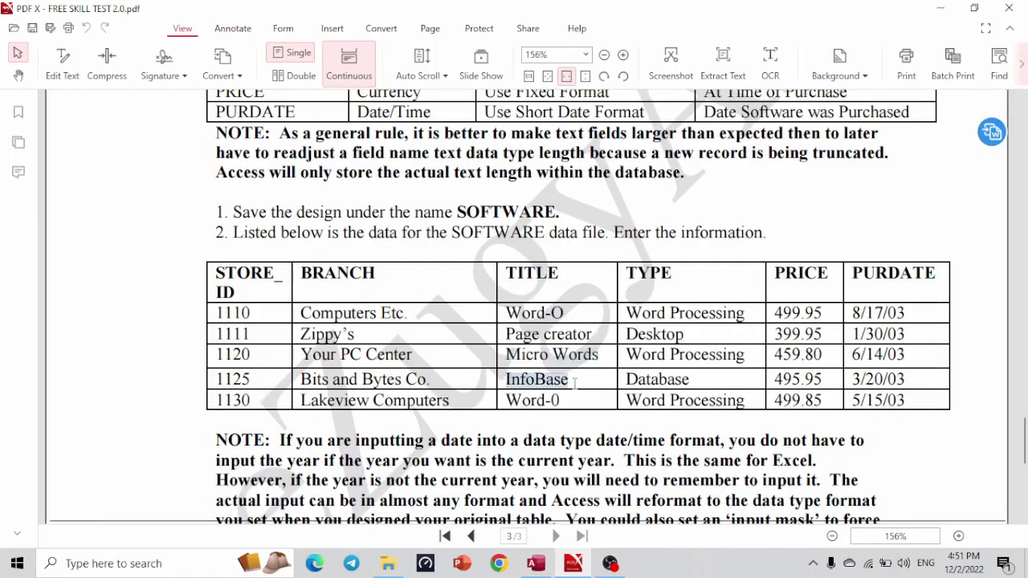
{"action": "key", "text": "alt+Tab"}
{"action": "key", "text": "ctrl+v"}
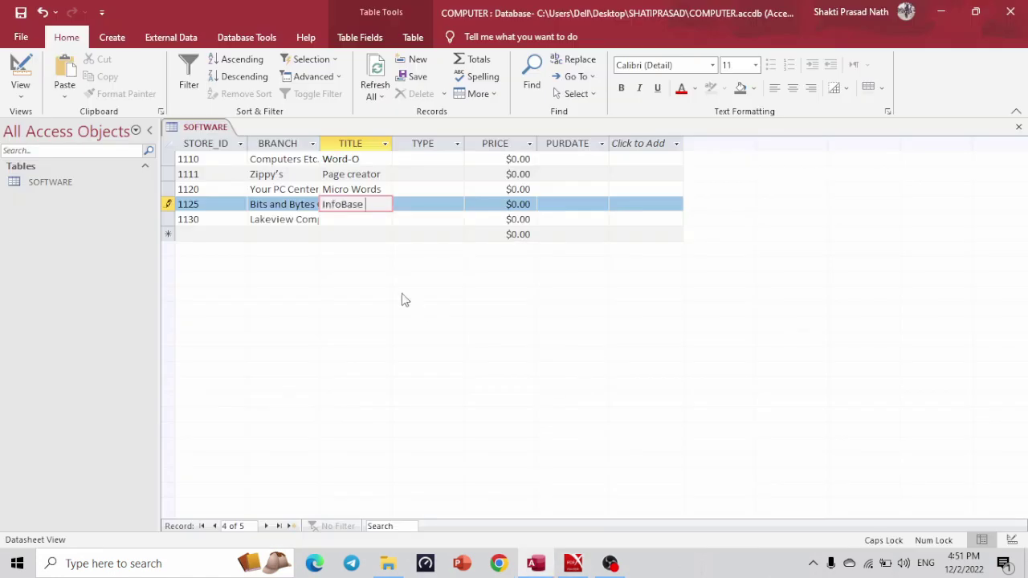
{"action": "left_click", "coordinate": [342, 222]}
{"action": "key", "text": "alt+Tab"}
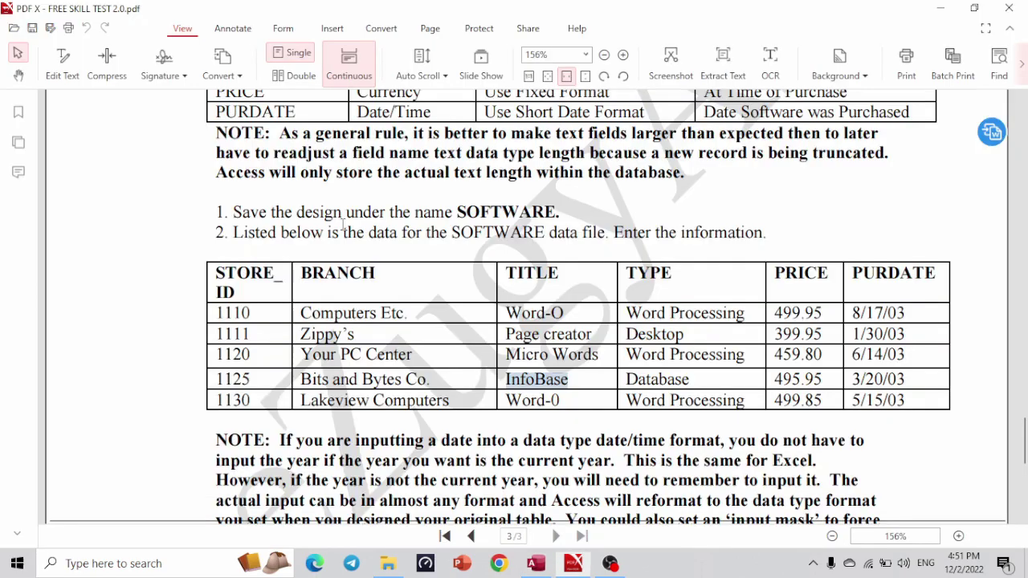
{"action": "left_click_drag", "start_coordinate": [511, 402], "coordinate": [561, 401]}
{"action": "key", "text": "ctrl+c"}
{"action": "key", "text": "alt+Tab"}
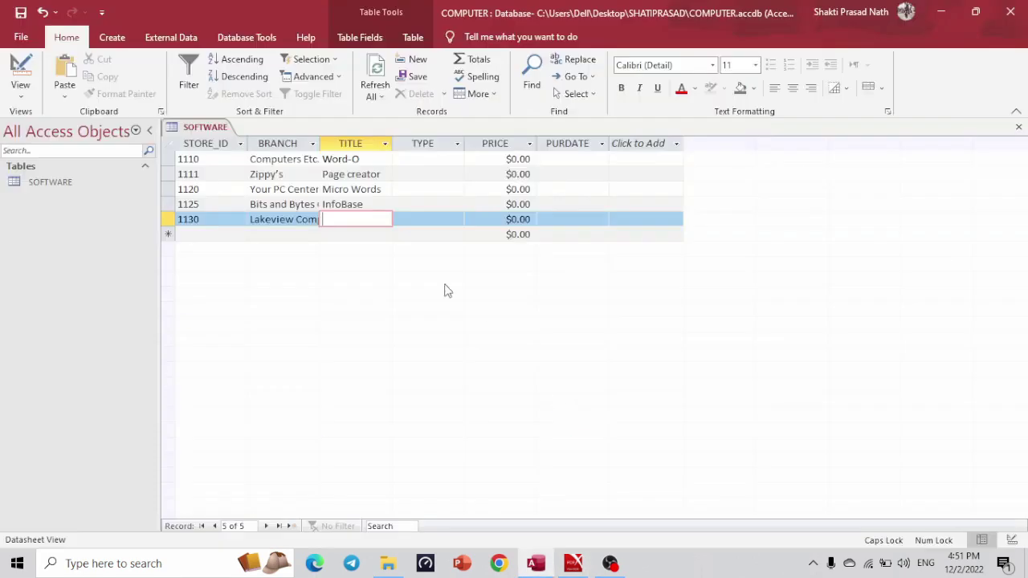
{"action": "key", "text": "ctrl+v"}
Paste Word Processing and Desktop as the types of records 1110 and 1111.
{"action": "left_click", "coordinate": [426, 159]}
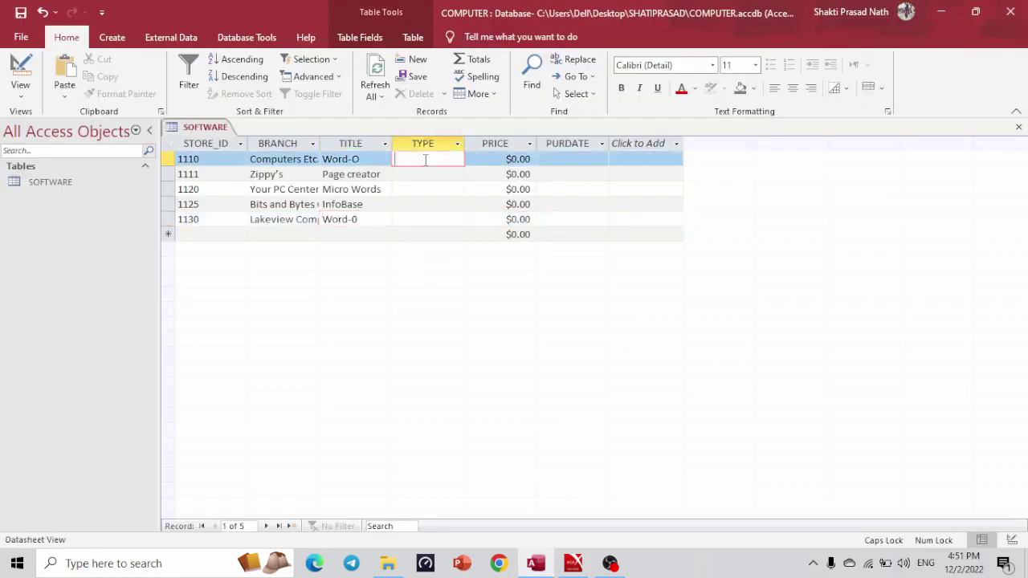
{"action": "key", "text": "alt+Tab"}
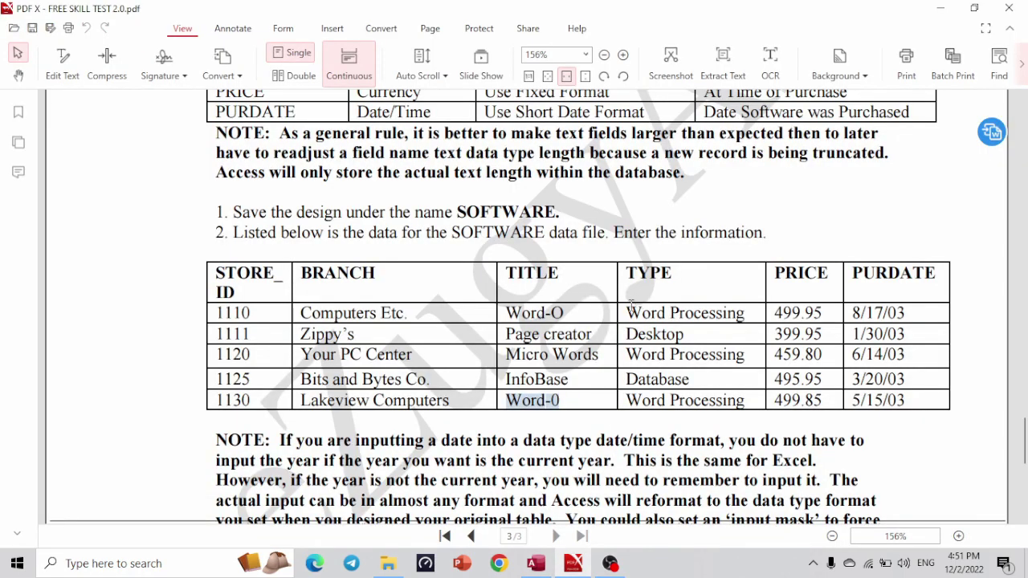
{"action": "left_click_drag", "start_coordinate": [631, 313], "coordinate": [745, 315]}
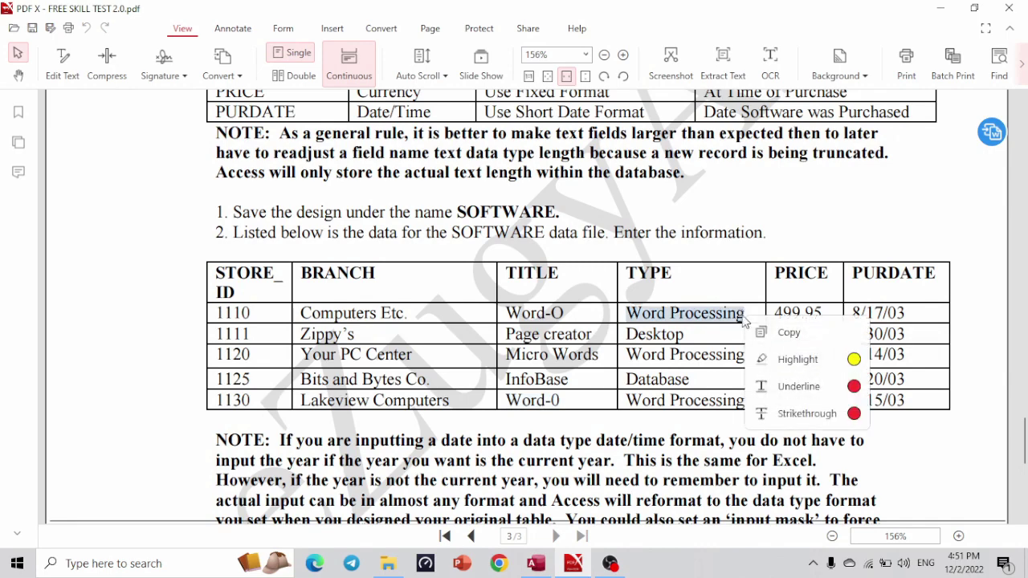
{"action": "key", "text": "alt+Tab"}
{"action": "key", "text": "ctrl+v"}
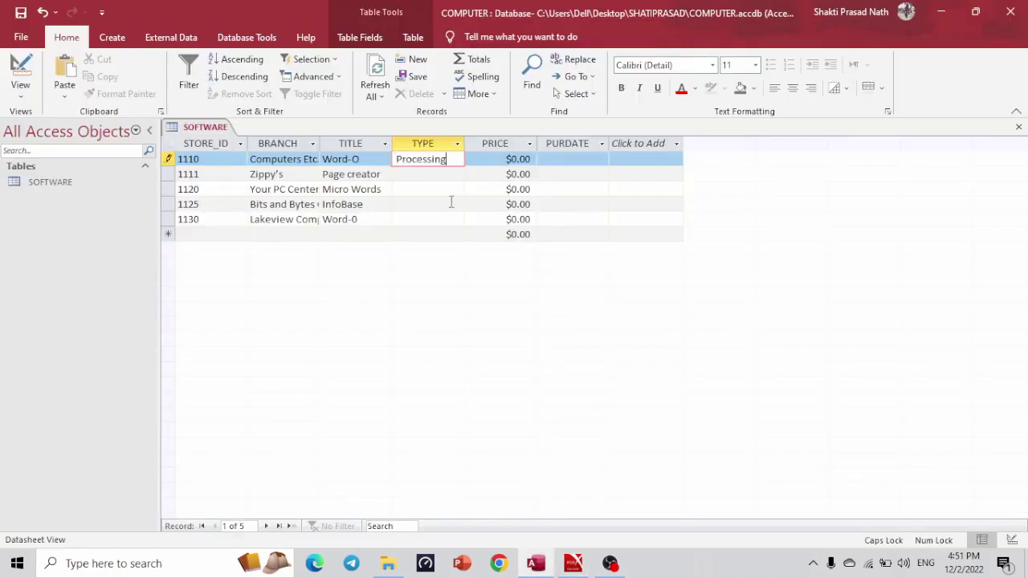
{"action": "left_click", "coordinate": [427, 176]}
{"action": "key", "text": "alt+Tab"}
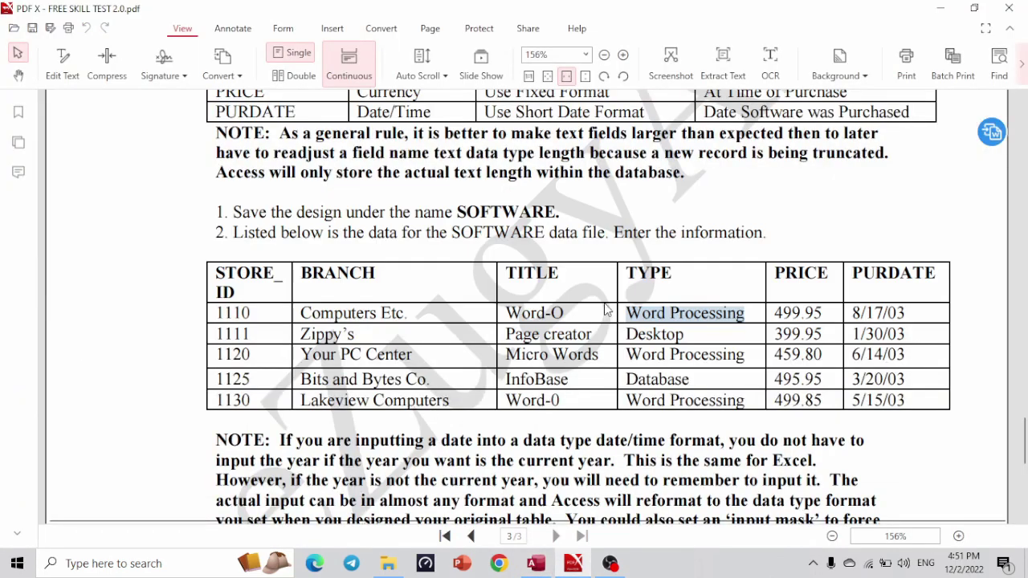
{"action": "left_click_drag", "start_coordinate": [626, 334], "coordinate": [684, 335]}
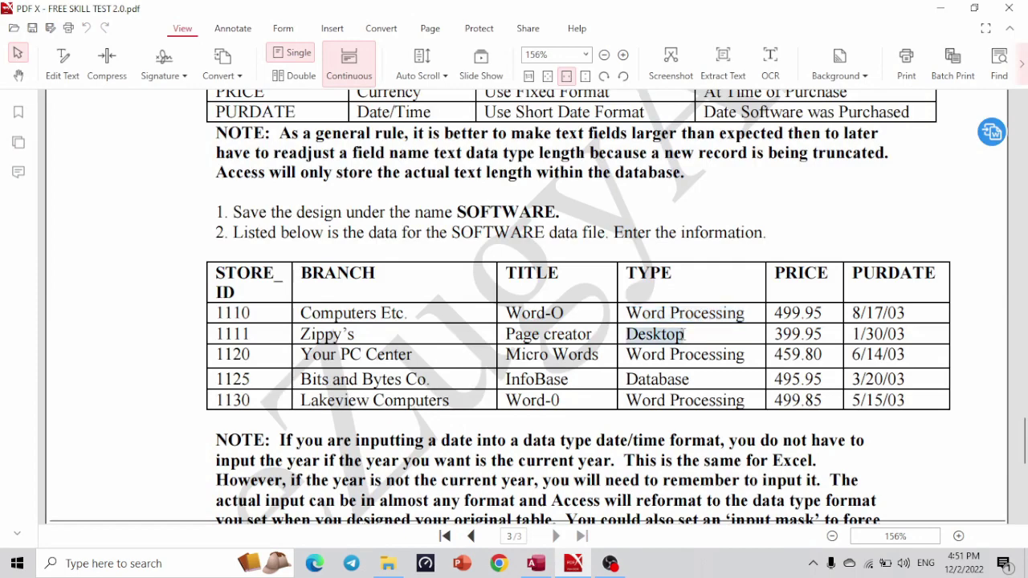
{"action": "key", "text": "ctrl+c"}
{"action": "key", "text": "alt+Tab"}
{"action": "key", "text": "ctrl+v"}
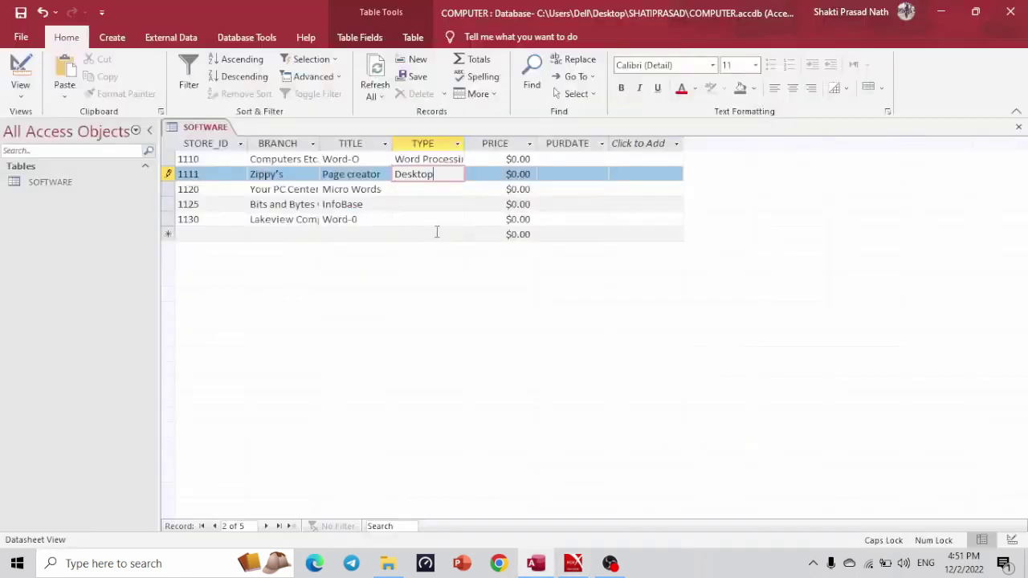
Paste Word Processing and Database as the types of records 1120 and 1125.
{"action": "key", "text": "alt+Tab"}
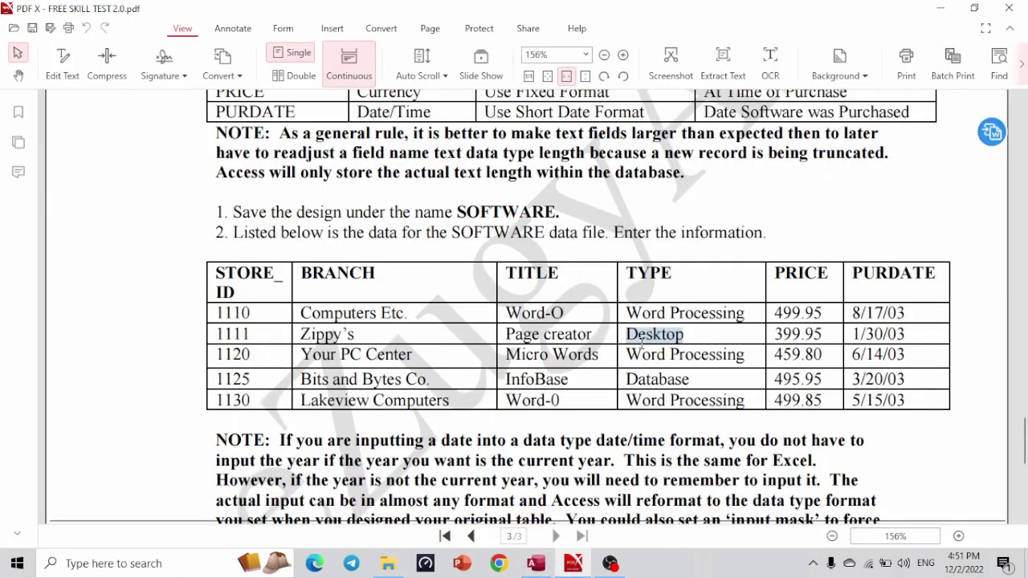
{"action": "left_click_drag", "start_coordinate": [628, 354], "coordinate": [746, 359]}
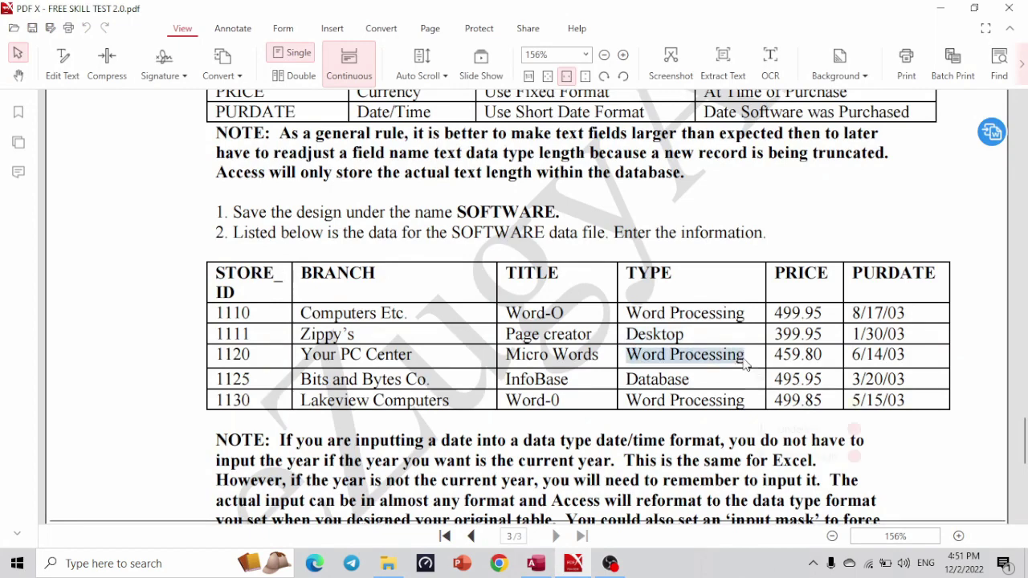
{"action": "key", "text": "ctrl+c"}
{"action": "key", "text": "alt+Tab"}
{"action": "key", "text": "ctrl+v"}
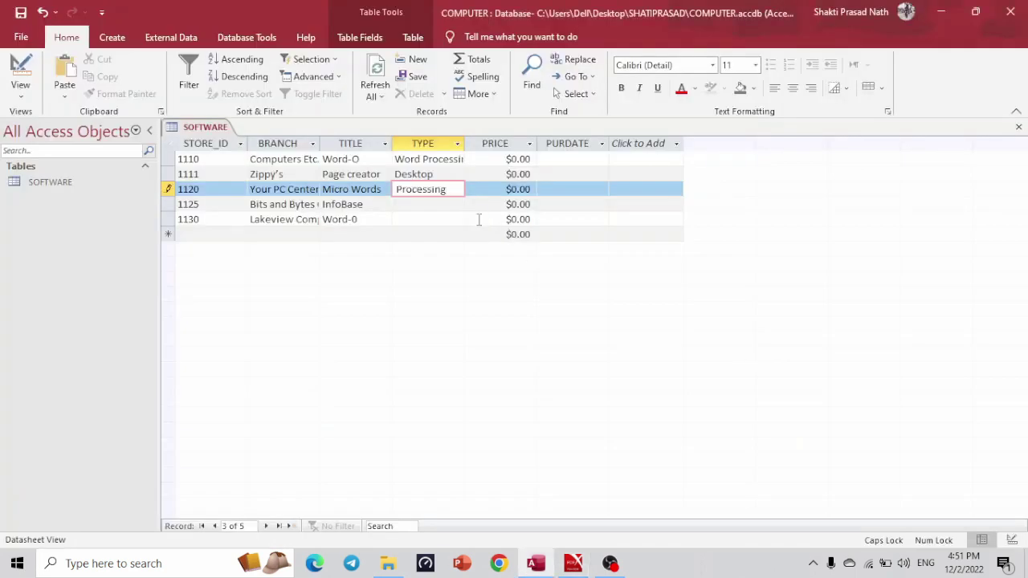
{"action": "key", "text": "alt+Tab"}
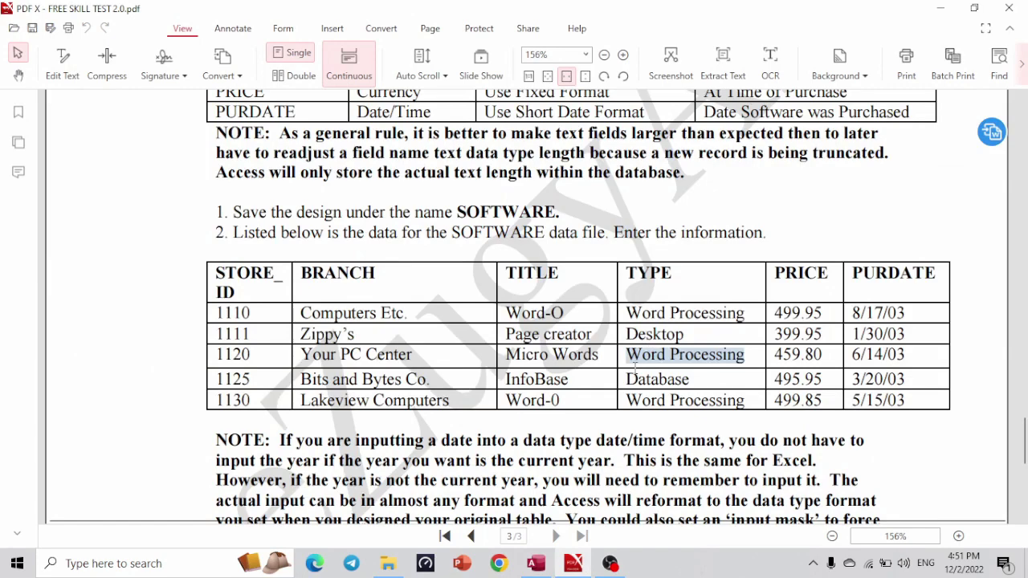
{"action": "left_click_drag", "start_coordinate": [627, 382], "coordinate": [695, 384]}
{"action": "key", "text": "ctrl+c"}
{"action": "key", "text": "alt+Tab"}
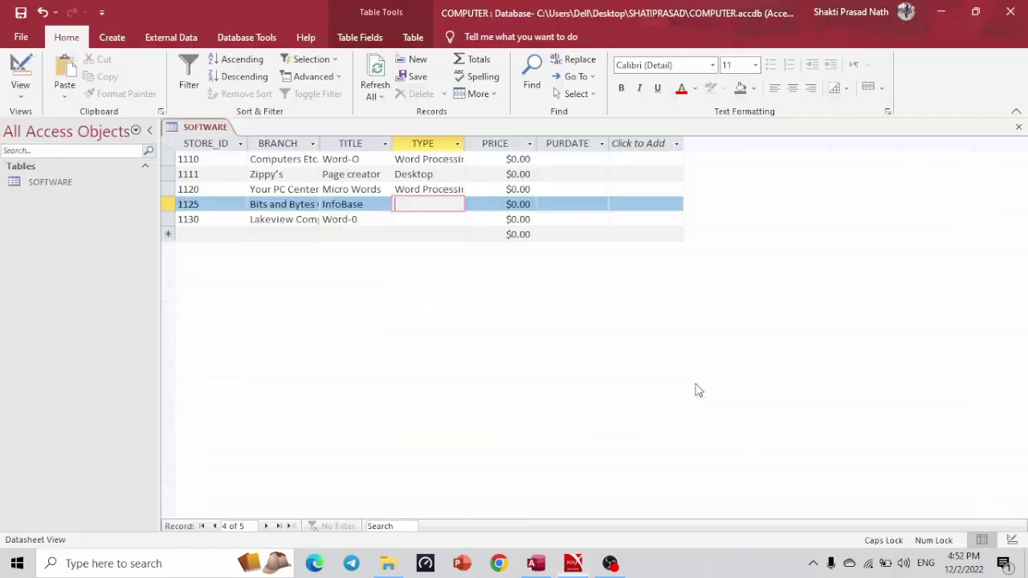
{"action": "key", "text": "ctrl+v"}
Paste Word Processing as record 1130's type.
{"action": "left_click", "coordinate": [436, 223]}
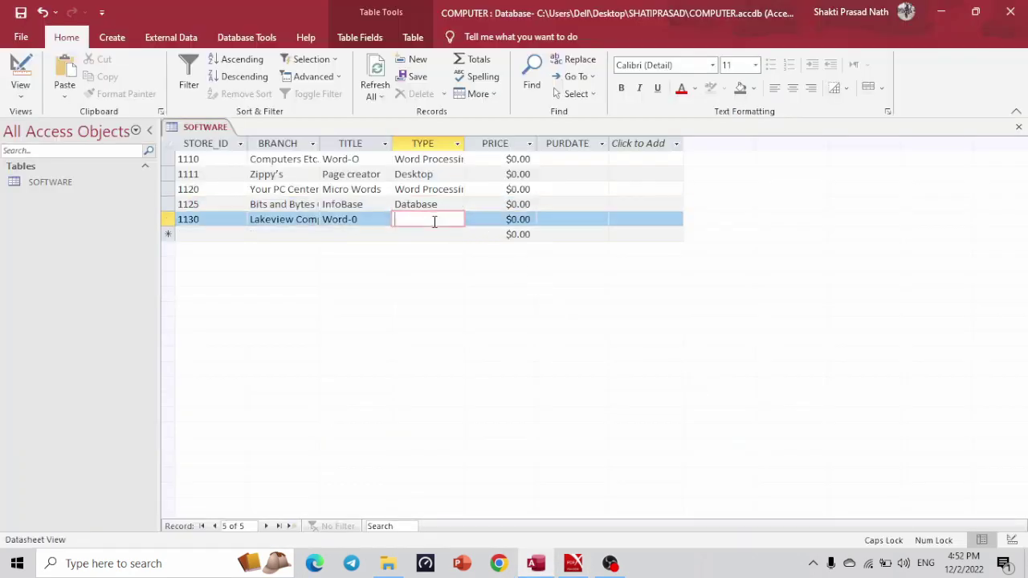
{"action": "key", "text": "alt+Tab"}
{"action": "left_click_drag", "start_coordinate": [627, 400], "coordinate": [744, 400]}
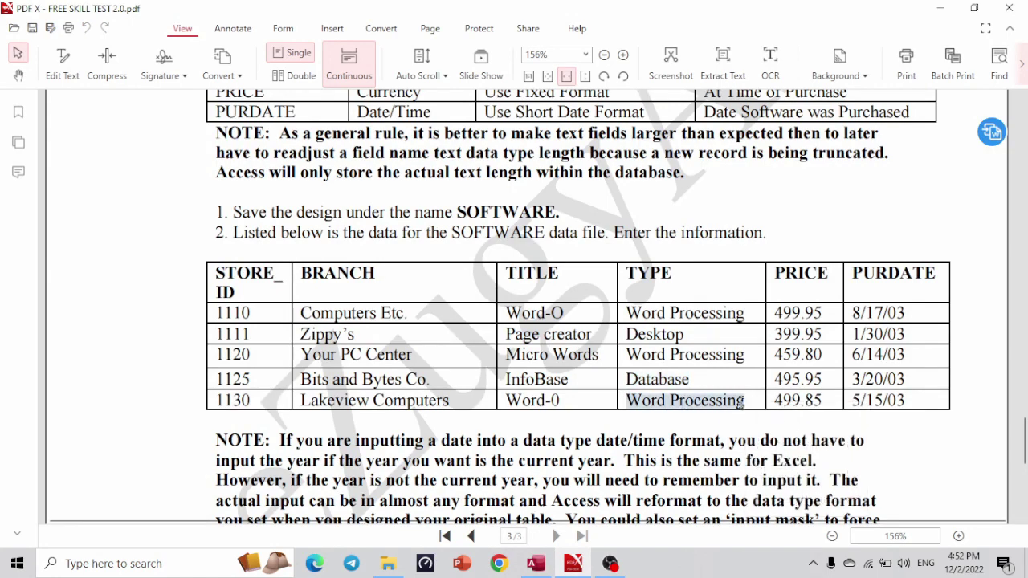
{"action": "key", "text": "ctrl+c"}
{"action": "key", "text": "alt+Tab"}
{"action": "key", "text": "ctrl+v"}
{"action": "key", "text": "alt+Tab"}
{"action": "key", "text": "alt+Tab"}
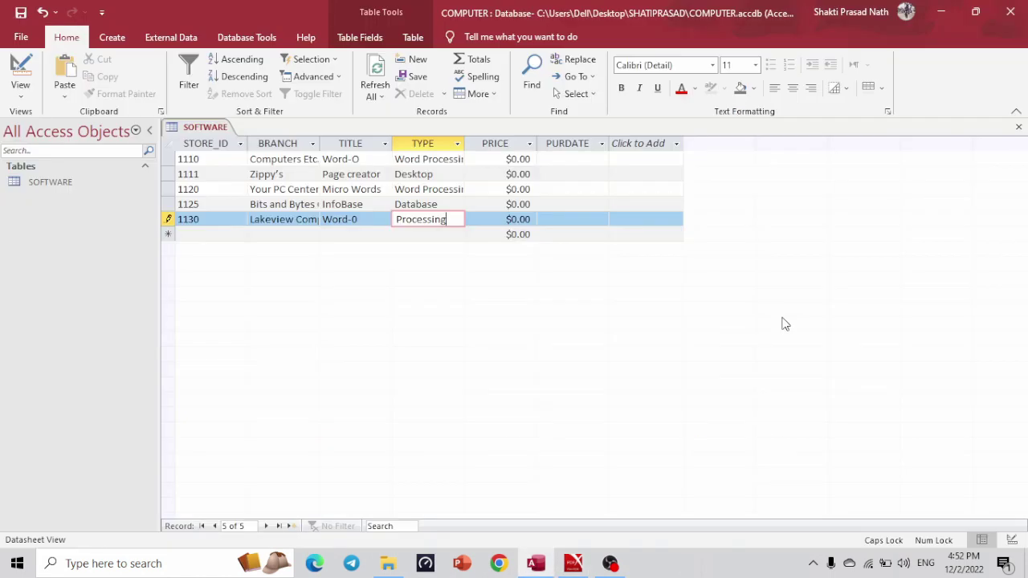
Enter prices 499.95 and 399.95 for records 1110 and 1111.
{"action": "left_click", "coordinate": [508, 163]}
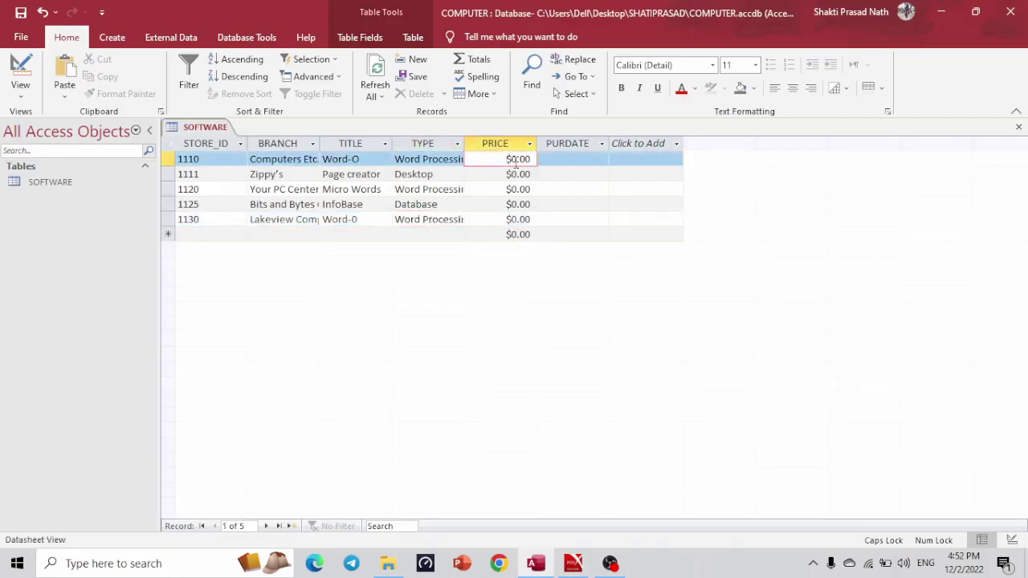
{"action": "key", "text": "Delete"}
{"action": "type", "text": "4990"}
{"action": "key", "text": "BackSpace"}
{"action": "key", "text": "BackSpace"}
{"action": "type", "text": "95"}
{"action": "key", "text": "Down"}
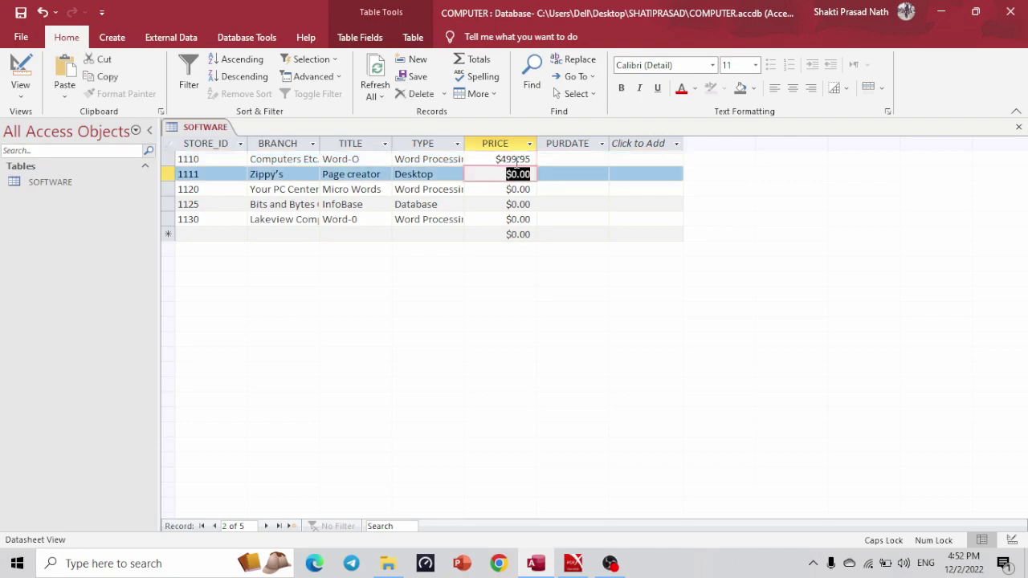
{"action": "key", "text": "alt+Tab"}
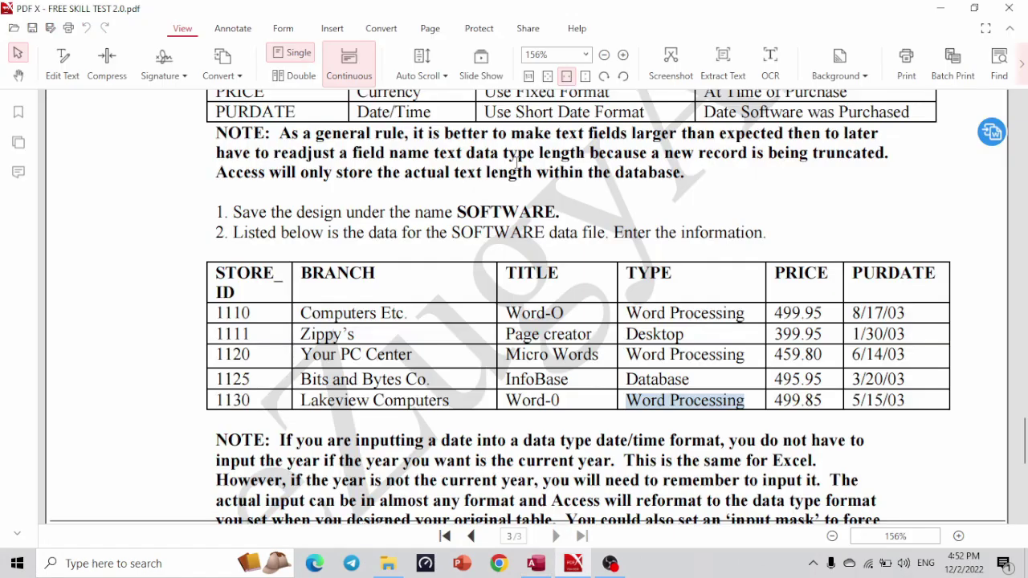
{"action": "key", "text": "alt+Tab"}
{"action": "type", "text": "399"}
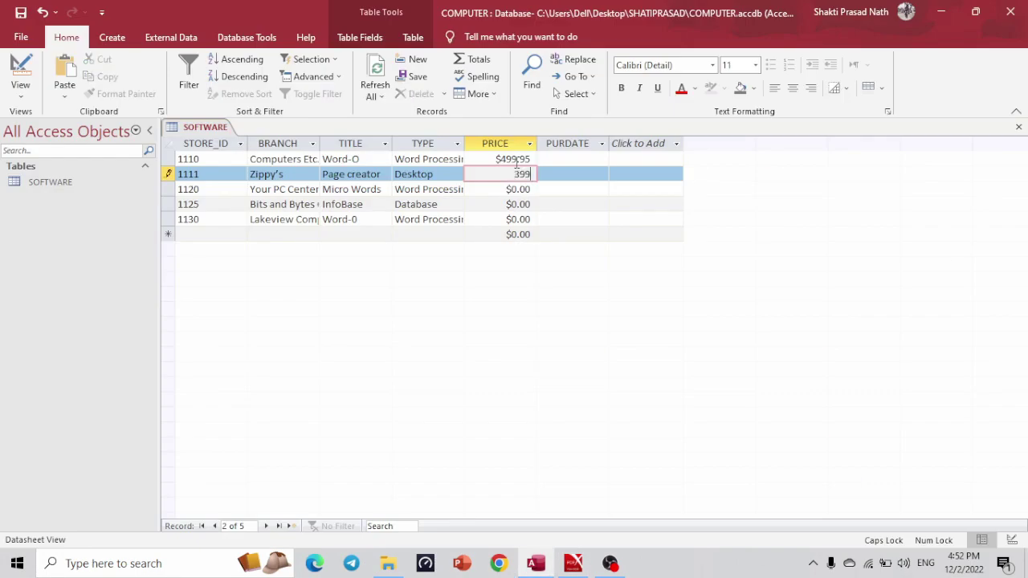
{"action": "type", "text": ".95"}
{"action": "key", "text": "Down"}
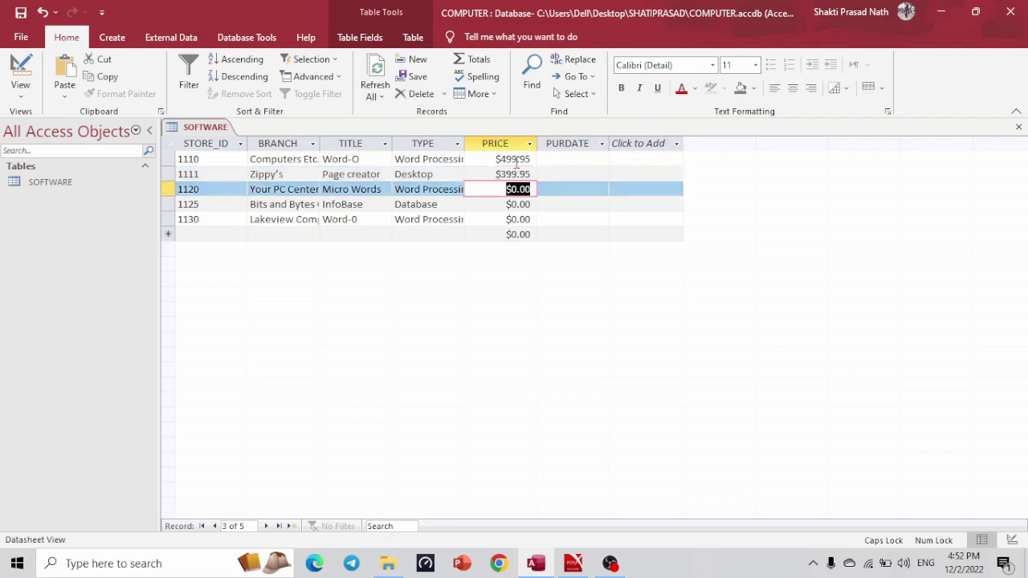
Enter prices 459.80, 495.95 and 499.85 for records 1120, 1125 and 1130.
{"action": "key", "text": "alt+Tab"}
{"action": "key", "text": "alt+Tab"}
{"action": "type", "text": "459.80"}
{"action": "key", "text": "alt+Tab"}
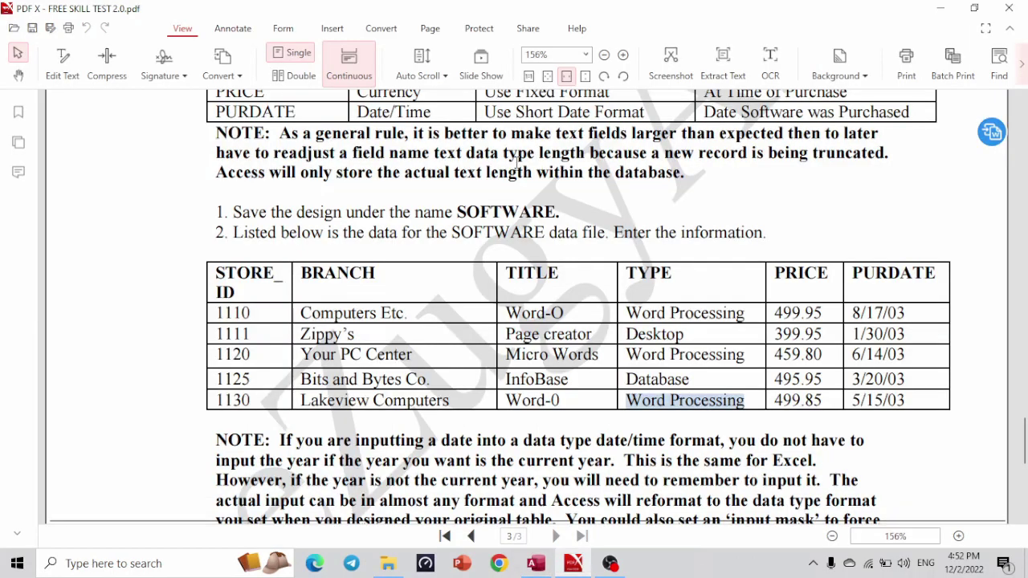
{"action": "key", "text": "alt+Tab"}
{"action": "type", "text": "4950"}
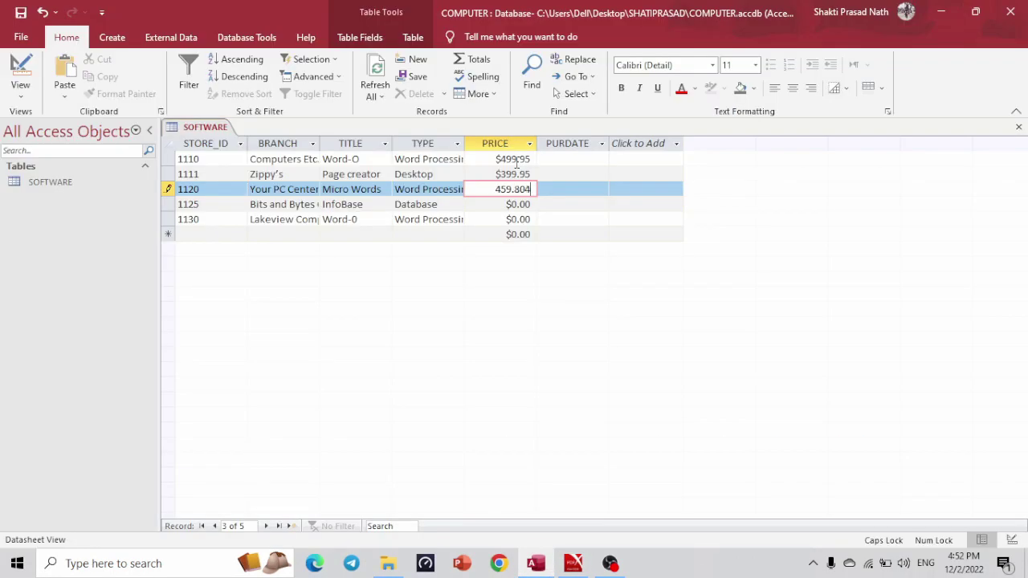
{"action": "key", "text": "BackSpace"}
{"action": "key", "text": "BackSpace"}
{"action": "key", "text": "BackSpace"}
{"action": "key", "text": "BackSpace"}
{"action": "key", "text": "Down"}
{"action": "type", "text": "495"}
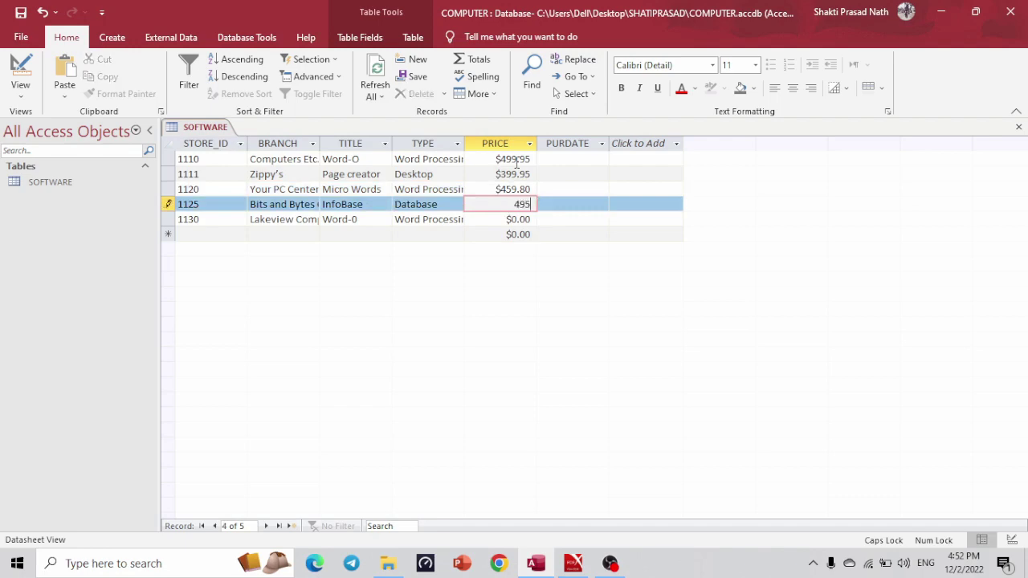
{"action": "key", "text": "alt+Tab"}
{"action": "key", "text": "alt+Tab"}
{"action": "type", "text": ".95"}
{"action": "key", "text": "alt+Tab"}
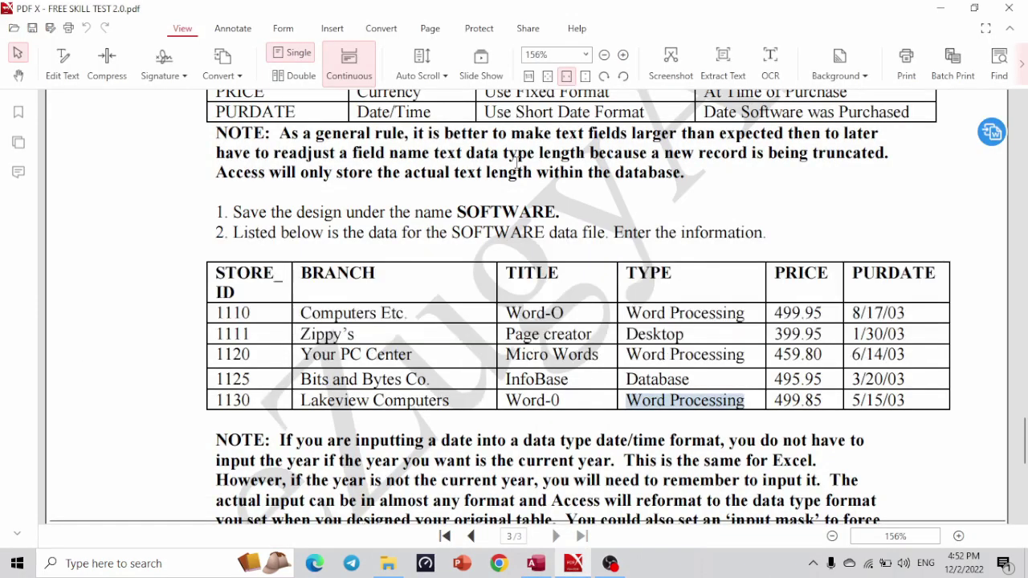
{"action": "key", "text": "alt+Tab"}
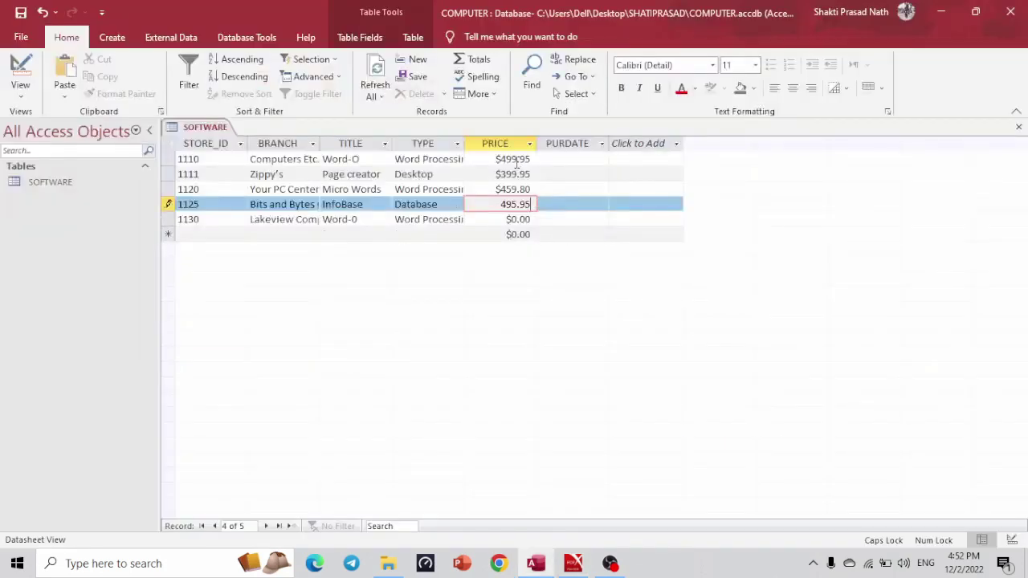
{"action": "key", "text": "Down"}
{"action": "type", "text": "499."}
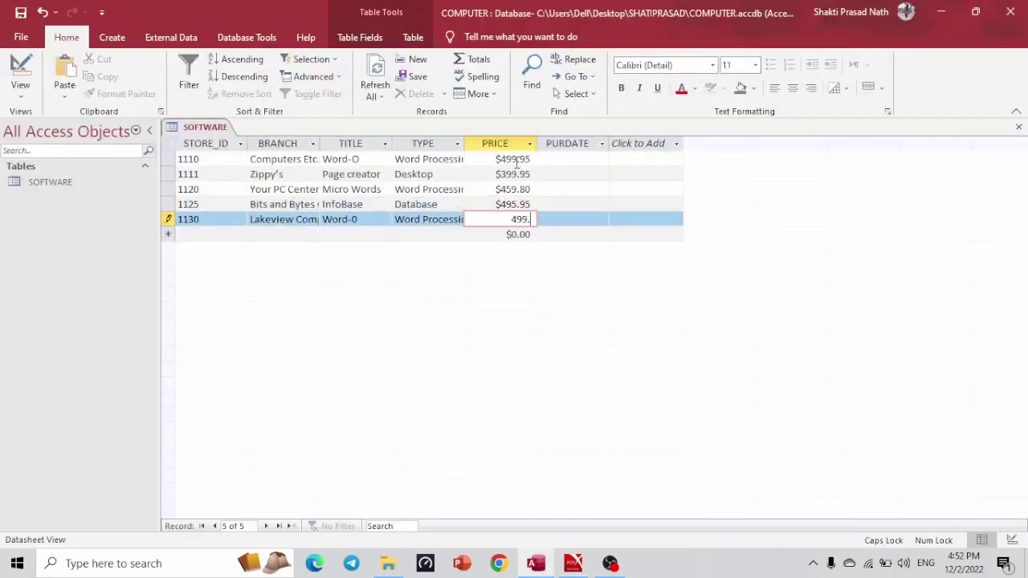
{"action": "type", "text": "85"}
Read the PDF spec's note about entering purchase dates.
{"action": "key", "text": "alt+Tab"}
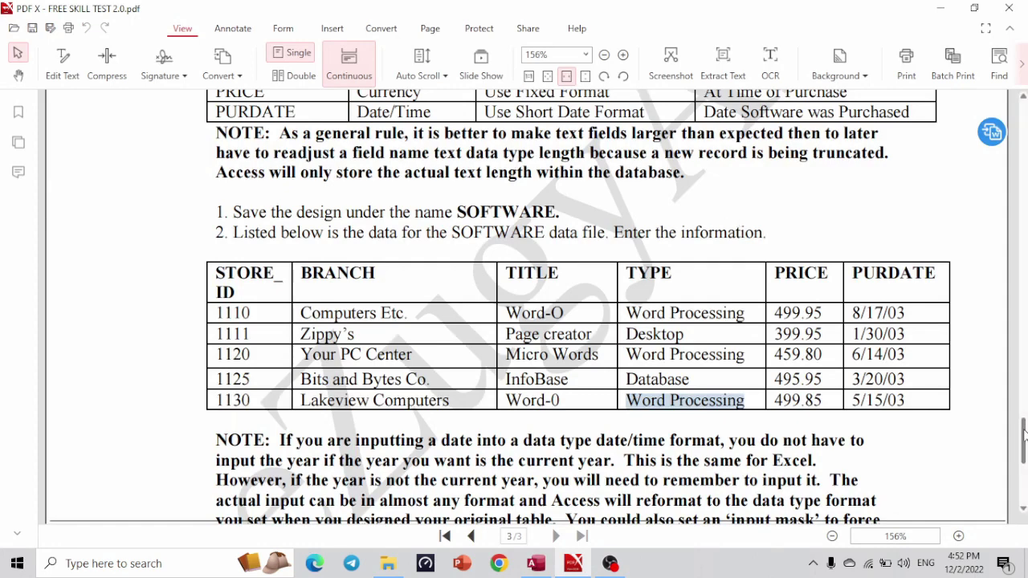
{"action": "left_click_drag", "start_coordinate": [1024, 433], "coordinate": [1024, 446]}
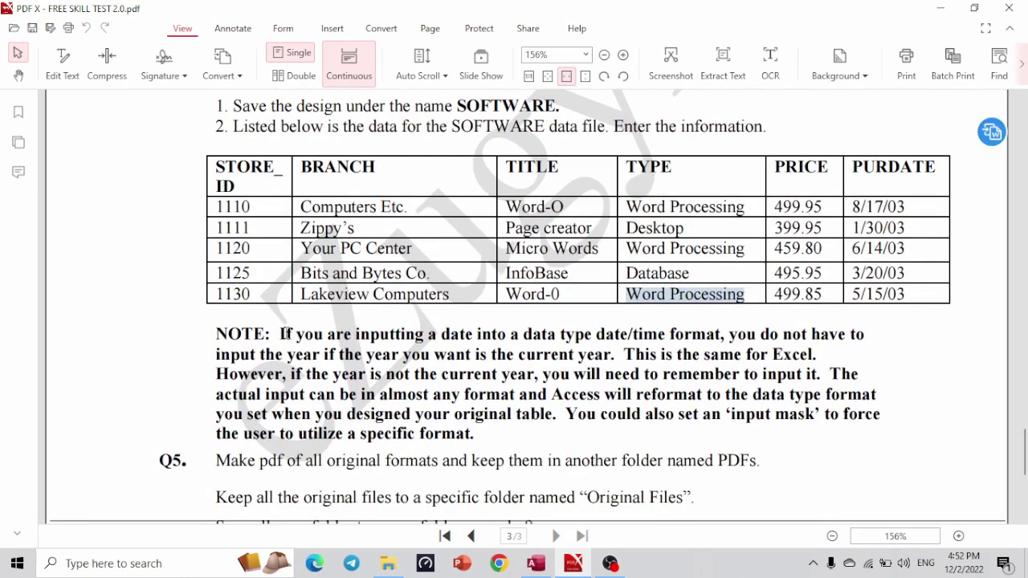
{"action": "left_click_drag", "start_coordinate": [282, 334], "coordinate": [572, 362]}
{"action": "left_click", "coordinate": [751, 355]}
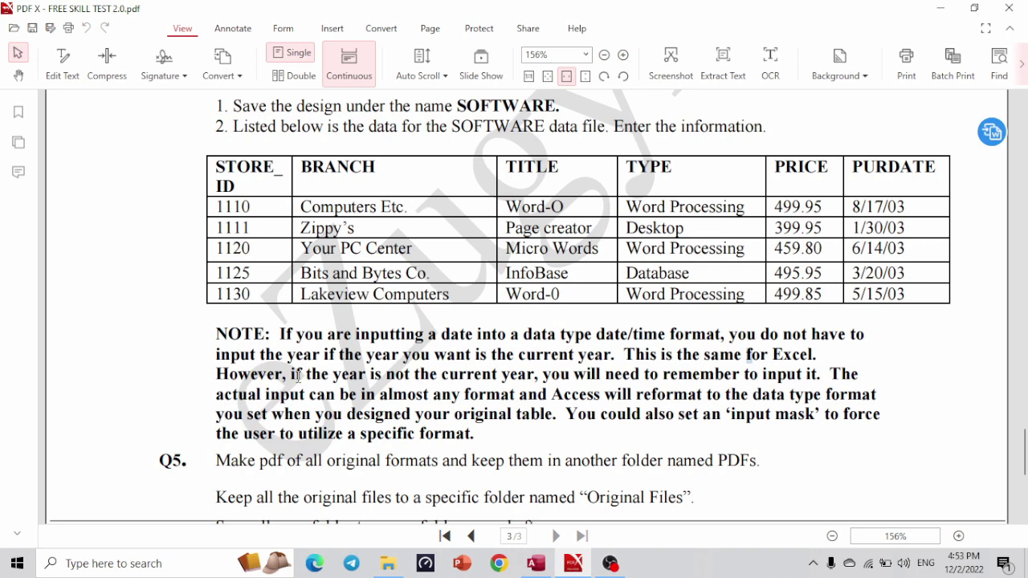
{"action": "key", "text": "alt+Tab"}
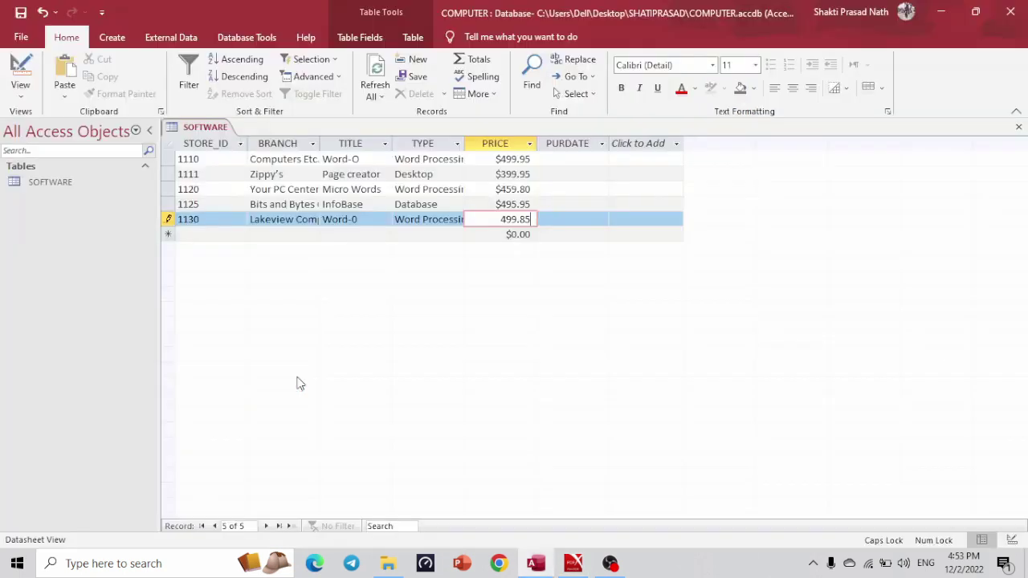
Open the SOFTWARE table in design view and try a Short Date input mask on PURDATE.
{"action": "left_click", "coordinate": [20, 65]}
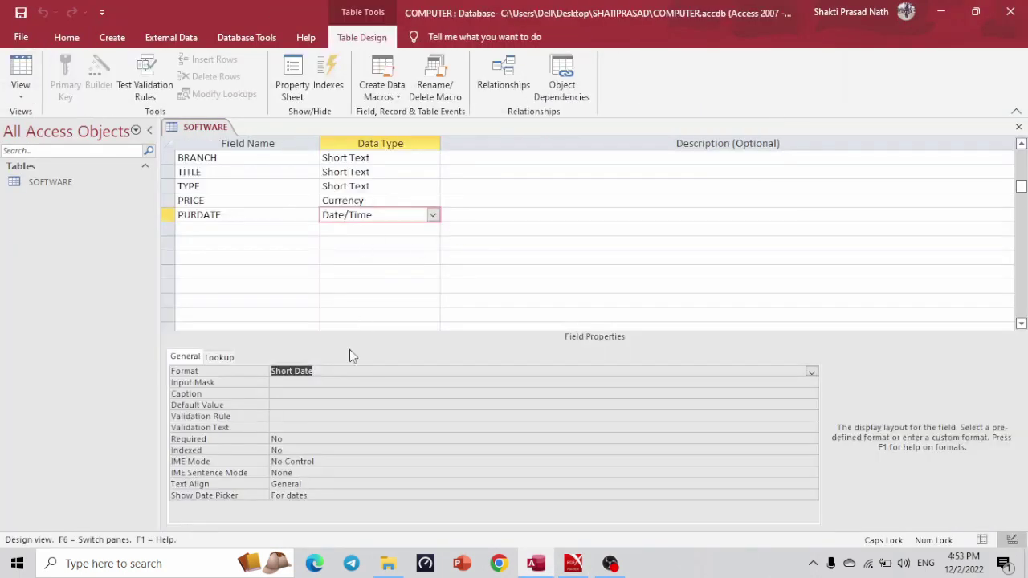
{"action": "left_click", "coordinate": [344, 383]}
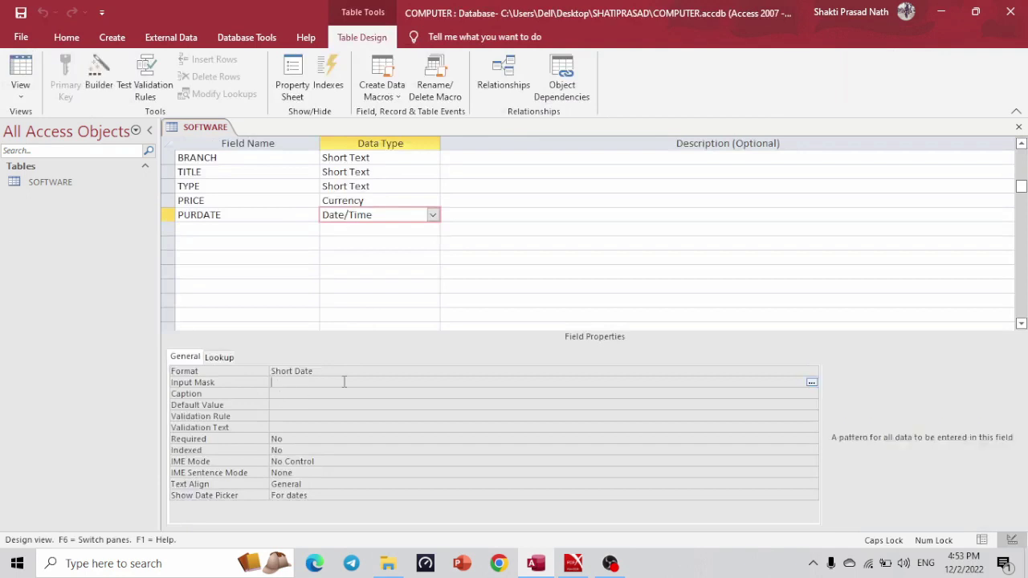
{"action": "left_click", "coordinate": [811, 382]}
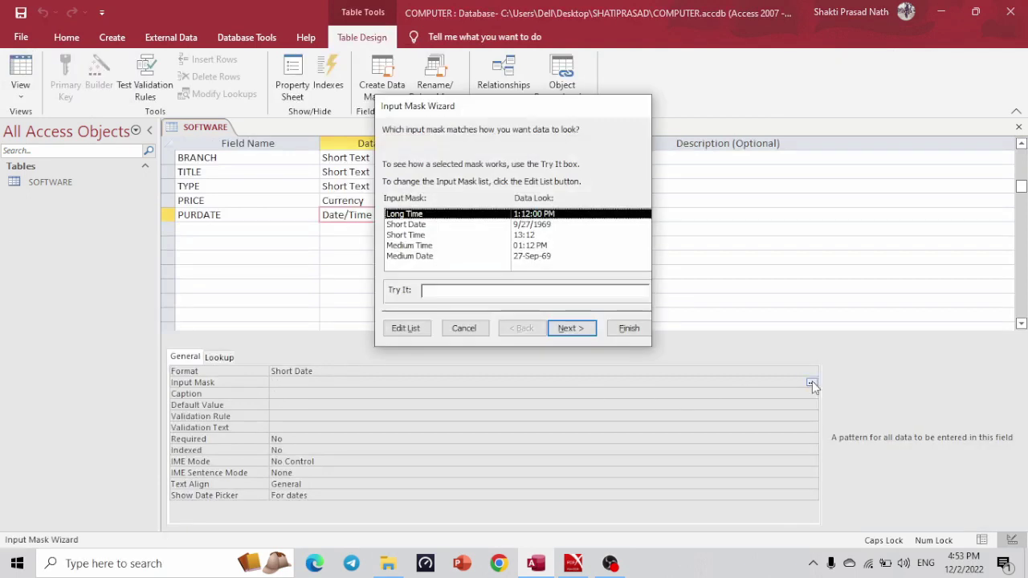
{"action": "left_click", "coordinate": [531, 226]}
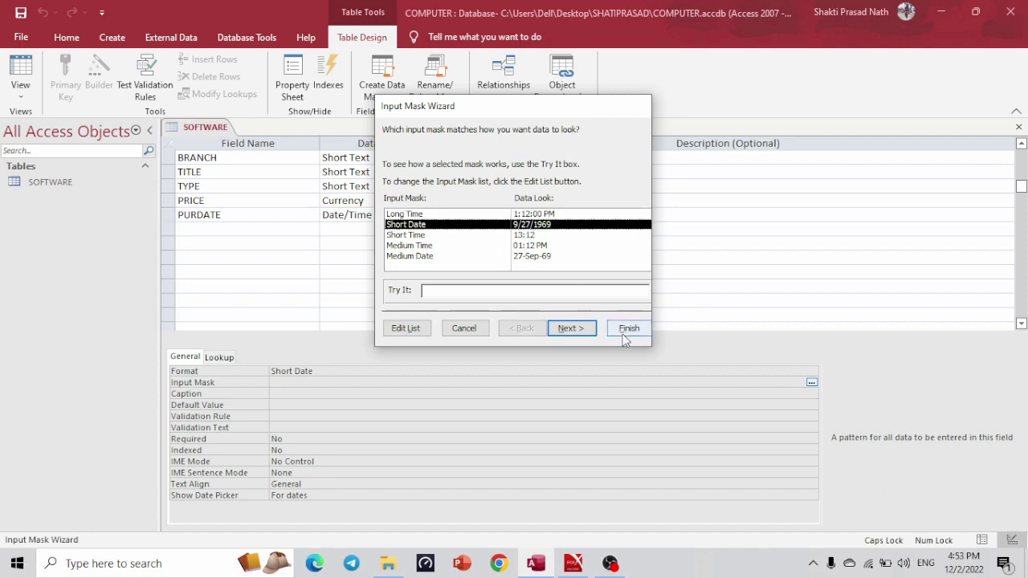
{"action": "left_click", "coordinate": [625, 336]}
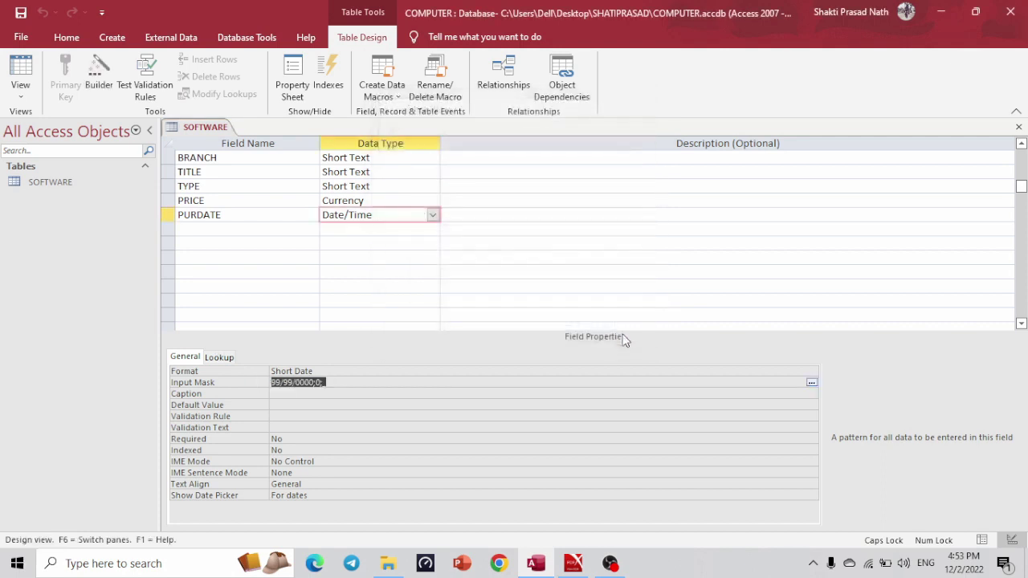
Save the table, cancel the Input Mask Wizard and clear PURDATE's input mask.
{"action": "left_click", "coordinate": [811, 382]}
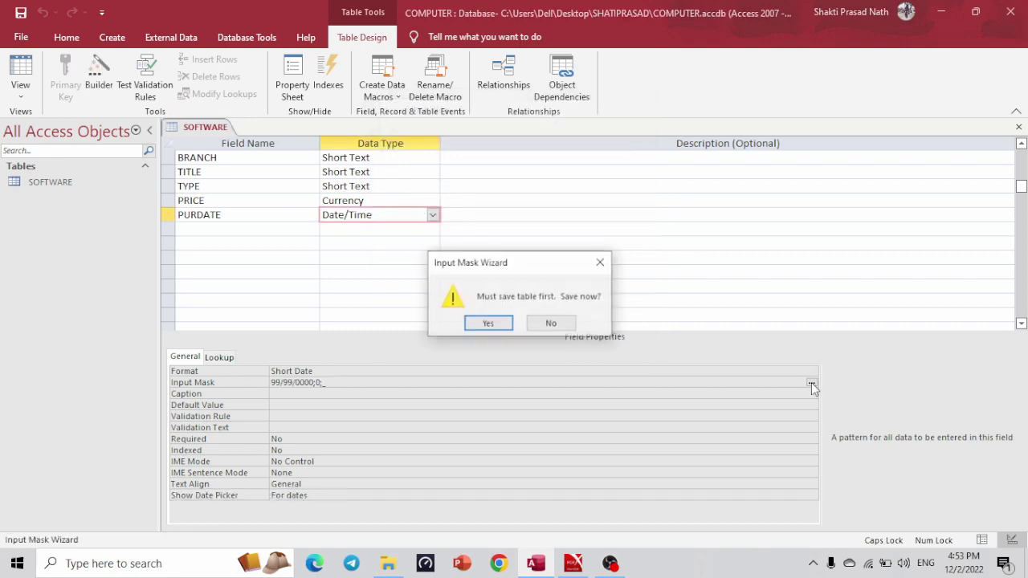
{"action": "left_click", "coordinate": [490, 323]}
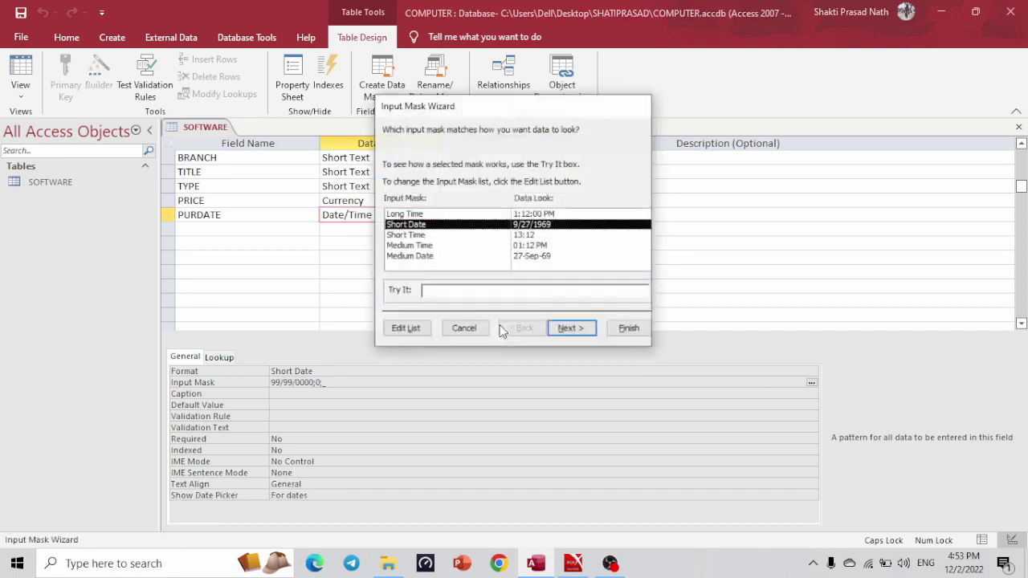
{"action": "left_click", "coordinate": [524, 216]}
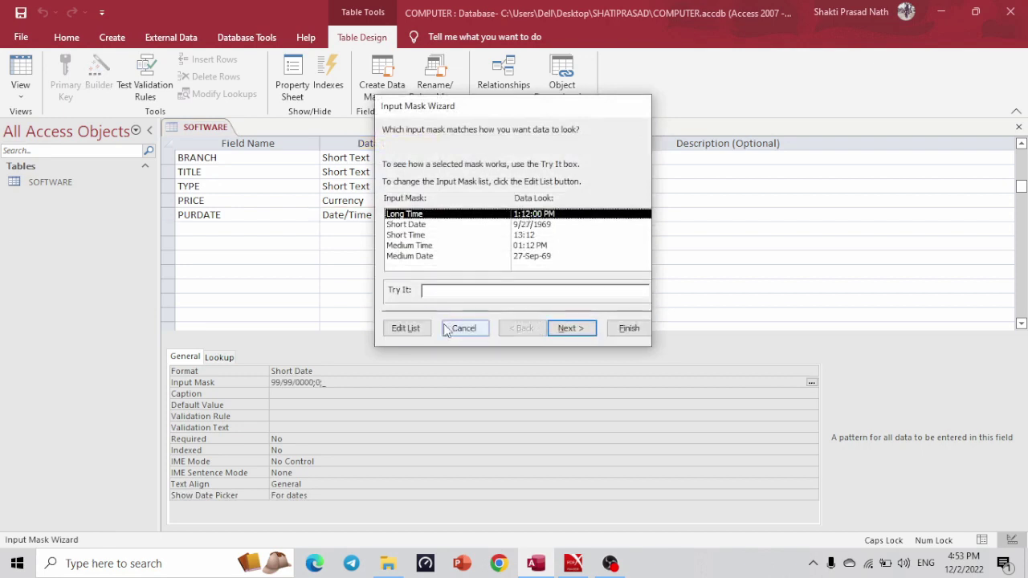
{"action": "left_click", "coordinate": [418, 331]}
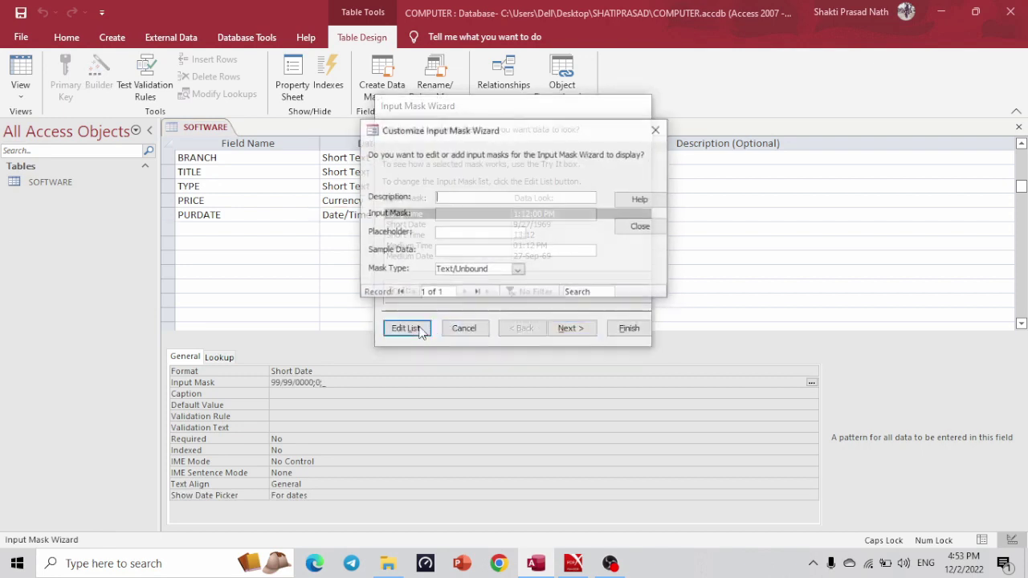
{"action": "left_click", "coordinate": [655, 129]}
{"action": "left_click", "coordinate": [466, 333]}
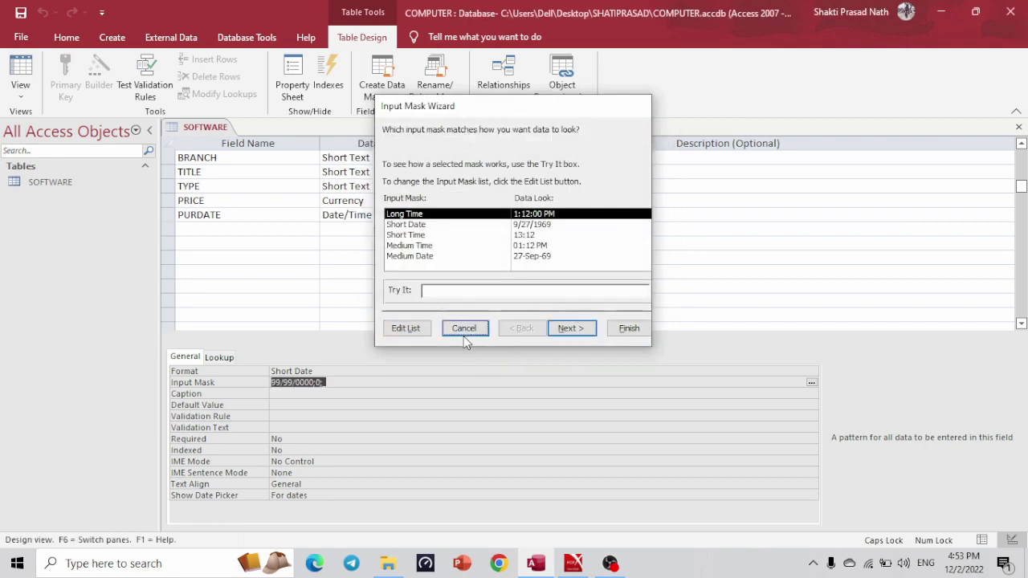
{"action": "key", "text": "Delete"}
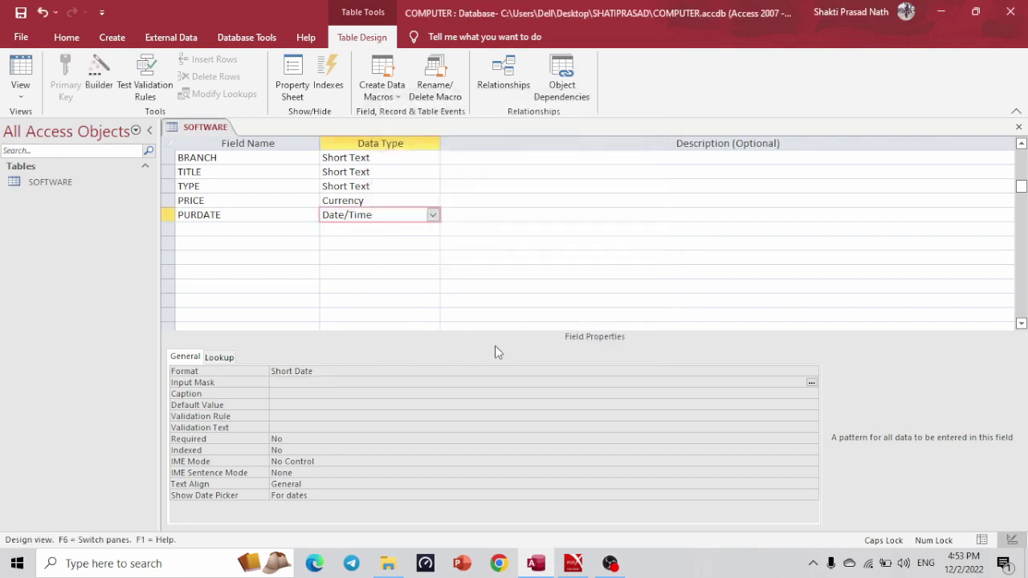
Save the SOFTWARE table, switch to Datasheet view, and try the date picker on the first PURDATE.
{"action": "left_click", "coordinate": [20, 74]}
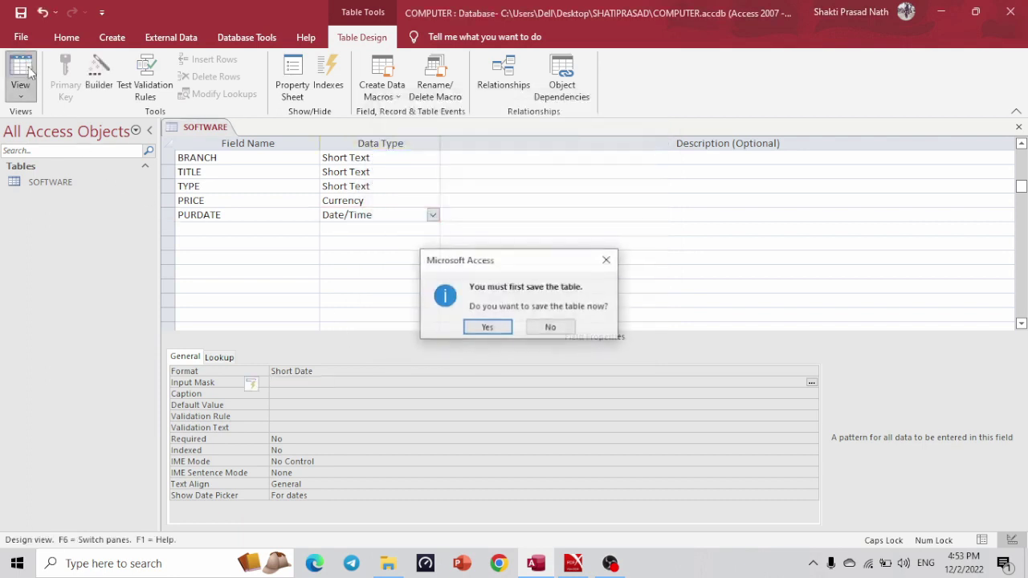
{"action": "left_click", "coordinate": [488, 328]}
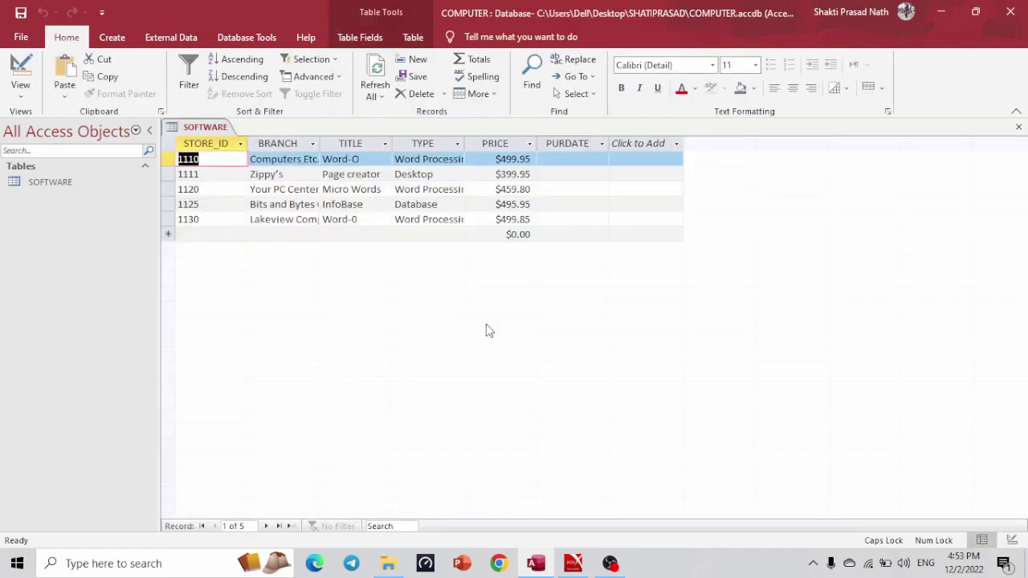
{"action": "left_click", "coordinate": [564, 160]}
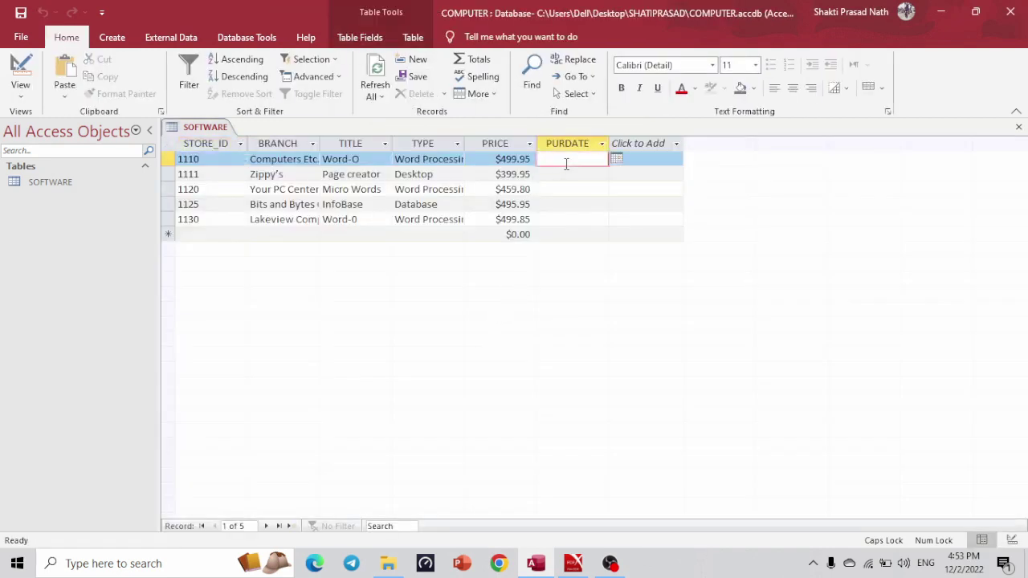
{"action": "left_click", "coordinate": [617, 159]}
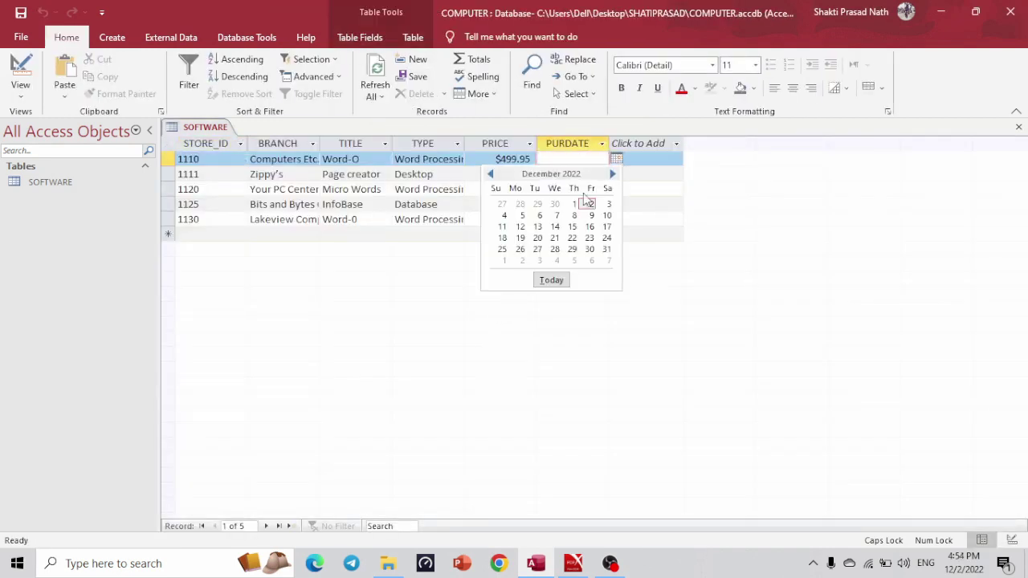
{"action": "left_click", "coordinate": [490, 173]}
{"action": "left_click", "coordinate": [490, 174]}
{"action": "left_click", "coordinate": [490, 174]}
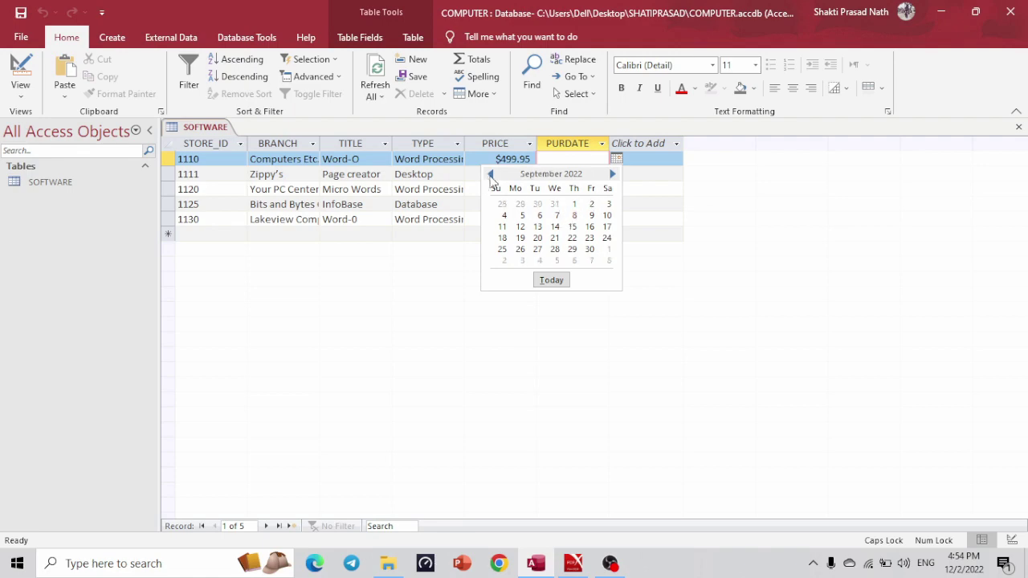
{"action": "left_click", "coordinate": [490, 173]}
{"action": "left_click", "coordinate": [490, 173]}
{"action": "left_click", "coordinate": [490, 173]}
{"action": "left_click", "coordinate": [490, 173]}
{"action": "left_click", "coordinate": [807, 352]}
Enter the first two purchase dates from the spec: 08/17/03 and 01/30/2003.
{"action": "key", "text": "alt+Tab"}
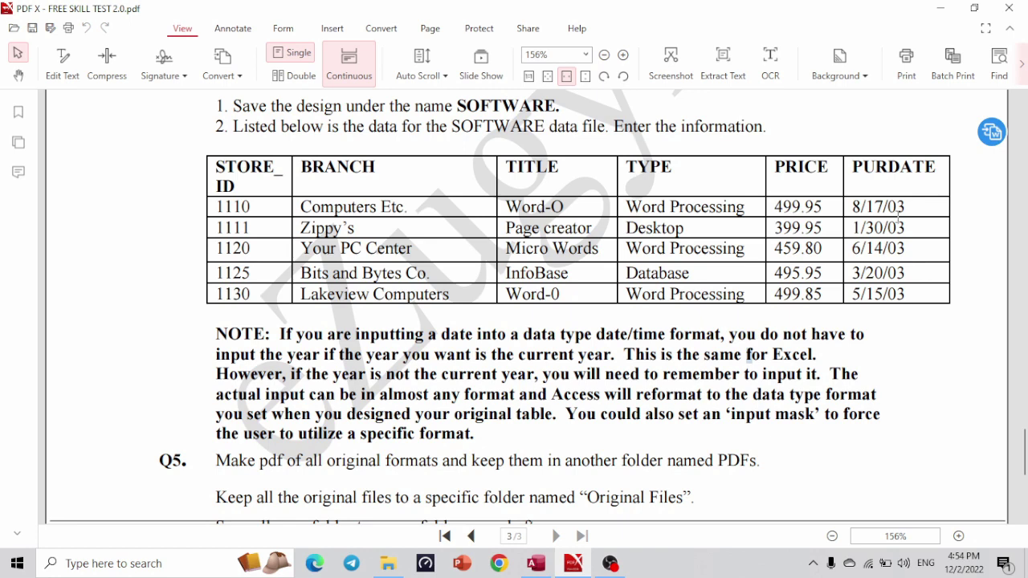
{"action": "key", "text": "alt+Tab"}
{"action": "type", "text": "08"}
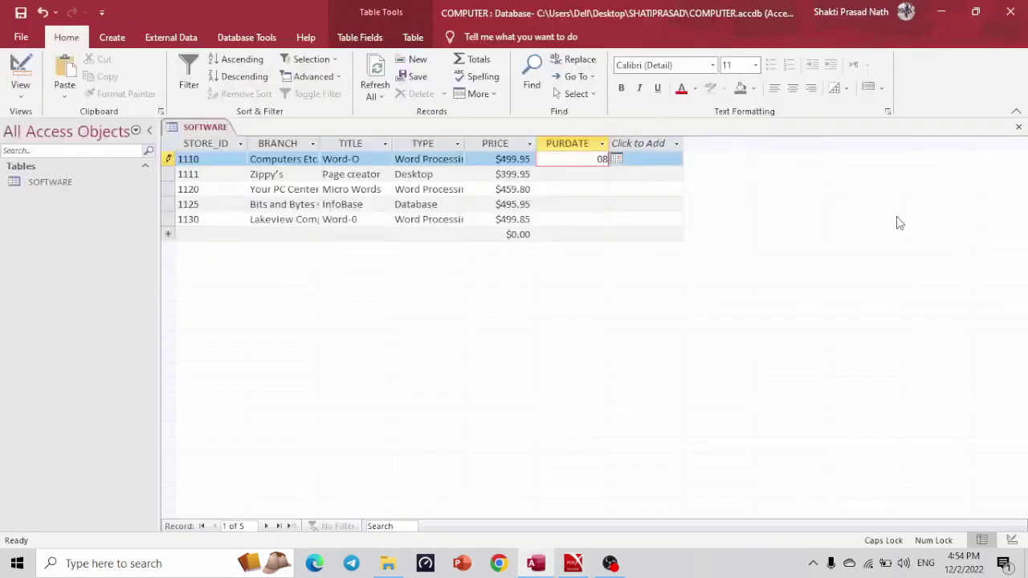
{"action": "type", "text": "/17/03"}
{"action": "key", "text": "Down"}
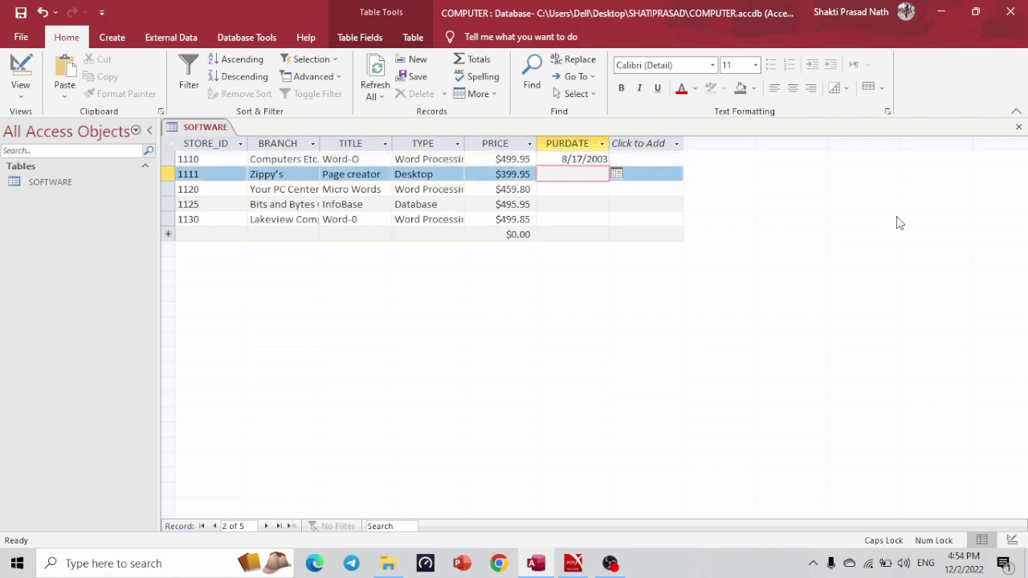
{"action": "key", "text": "alt+Tab"}
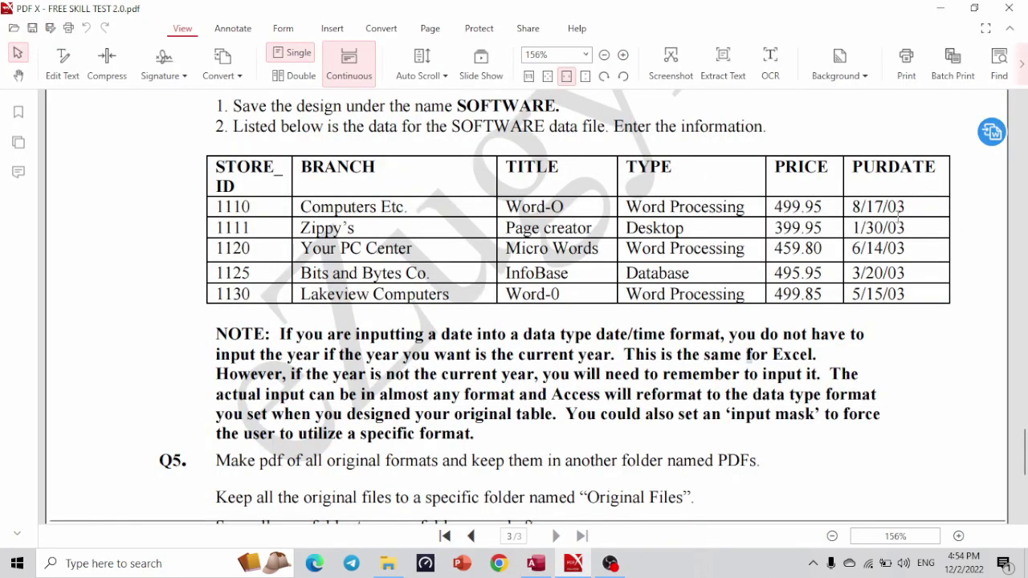
{"action": "key", "text": "alt+Tab"}
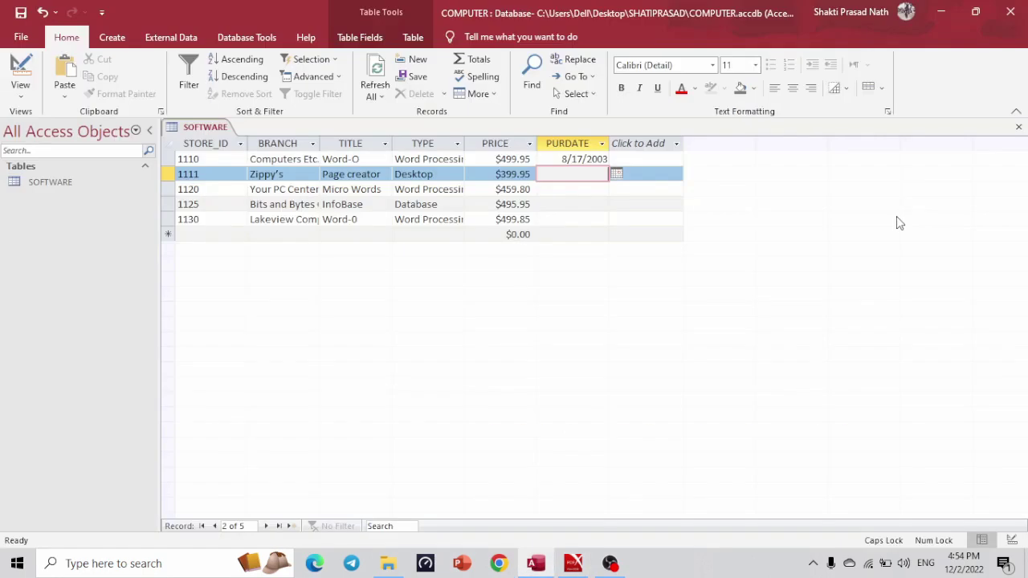
{"action": "type", "text": "01/30/2003"}
{"action": "key", "text": "Down"}
Enter the remaining purchase dates 06/14/2003, 3/20/2003 and 5/15/2003.
{"action": "key", "text": "alt+Tab"}
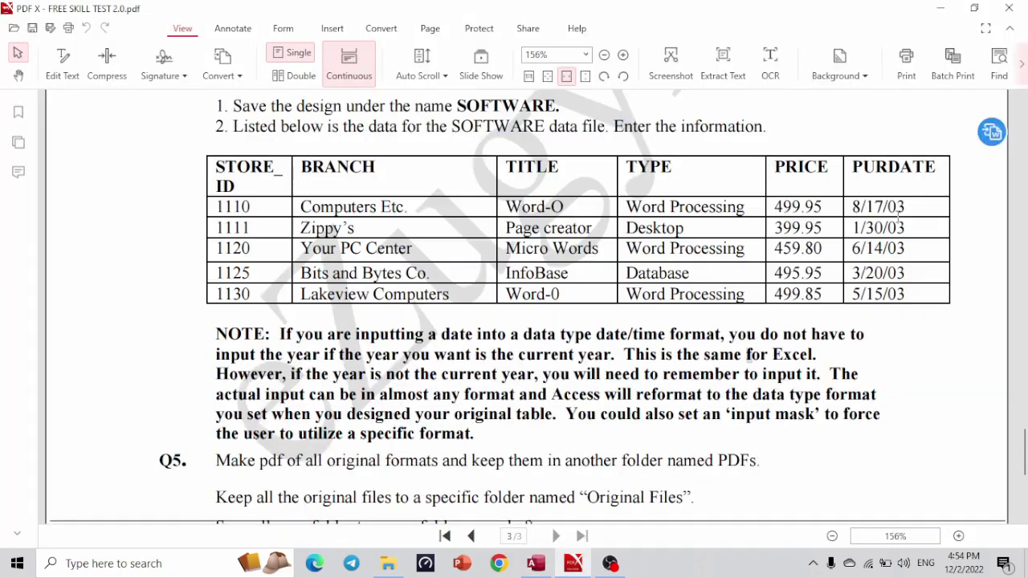
{"action": "key", "text": "alt+Tab"}
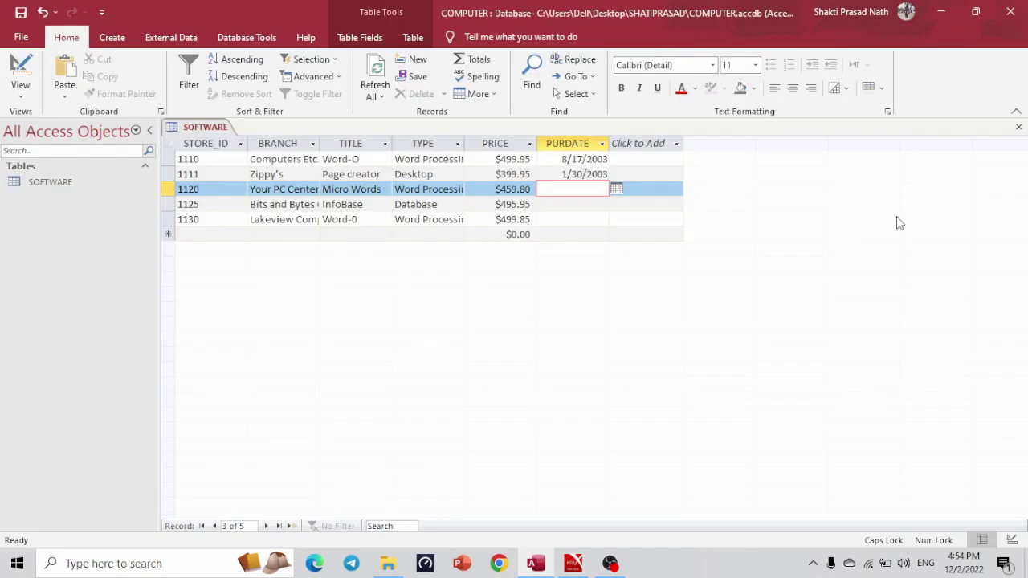
{"action": "type", "text": "06/14/2003"}
{"action": "key", "text": "Down"}
{"action": "key", "text": "alt+Tab"}
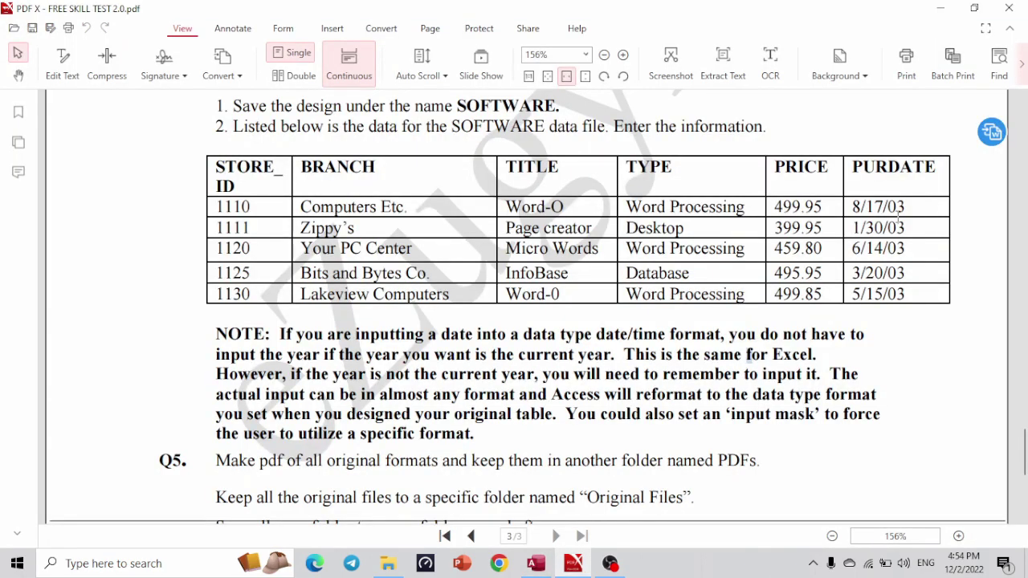
{"action": "key", "text": "alt+Tab"}
{"action": "type", "text": "3/"}
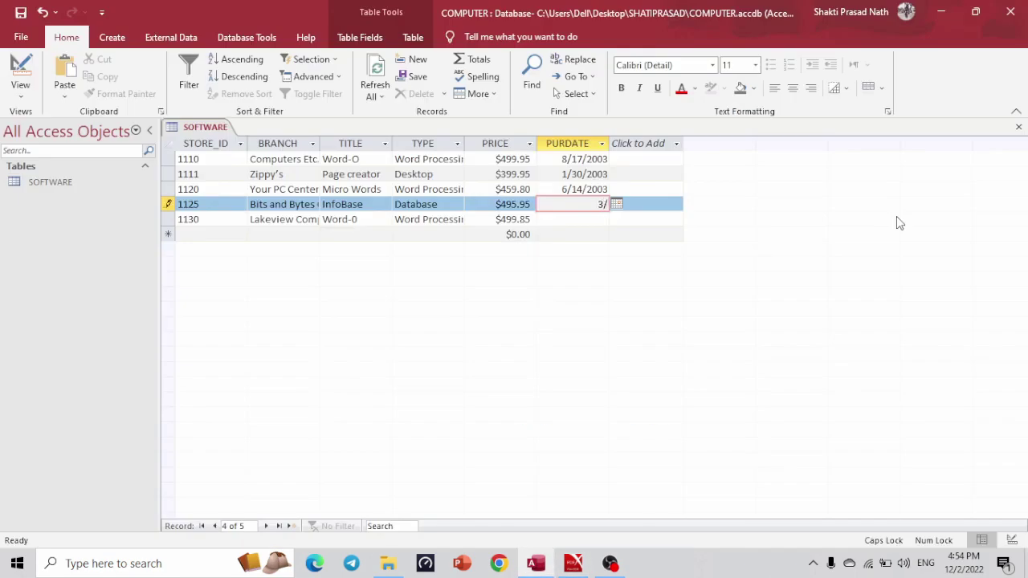
{"action": "type", "text": "20/2003"}
{"action": "key", "text": "Down"}
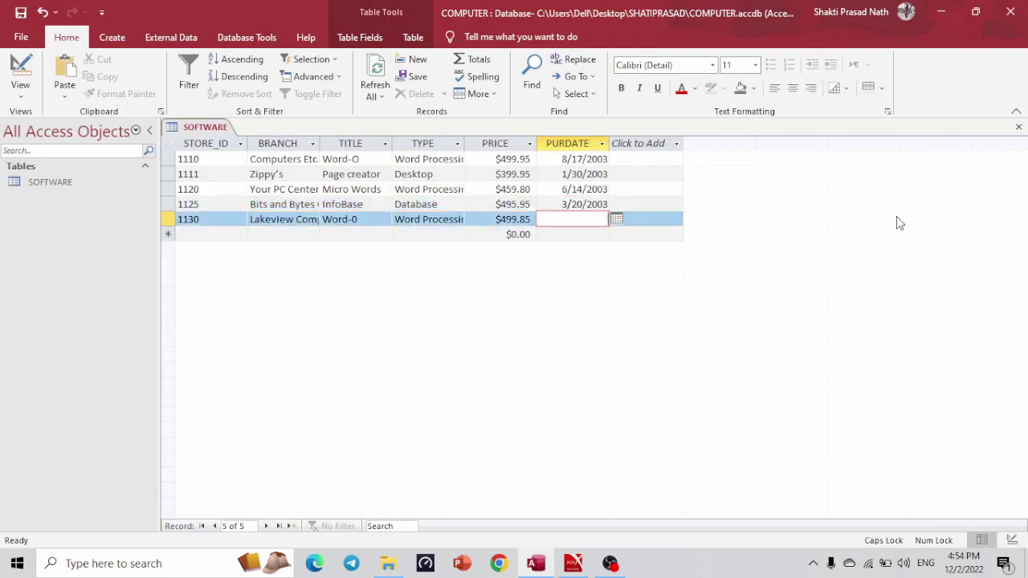
{"action": "key", "text": "Up"}
{"action": "key", "text": "Down"}
{"action": "key", "text": "alt+Tab"}
{"action": "key", "text": "alt+Tab"}
{"action": "type", "text": "5/15/2003"}
Commit the final date, check the end of the PDF spec, then close Access.
{"action": "left_click", "coordinate": [400, 207]}
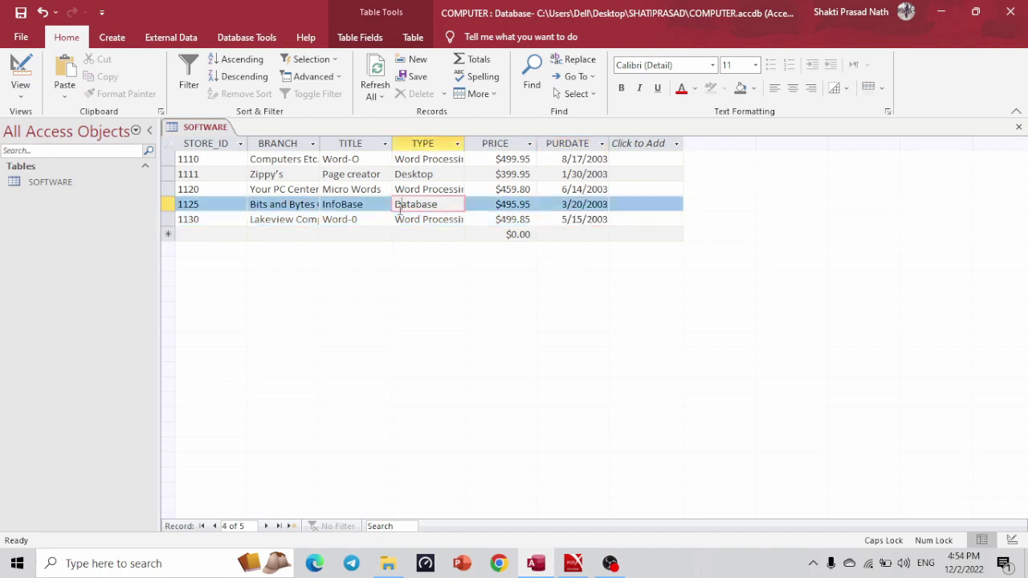
{"action": "key", "text": "alt+Tab"}
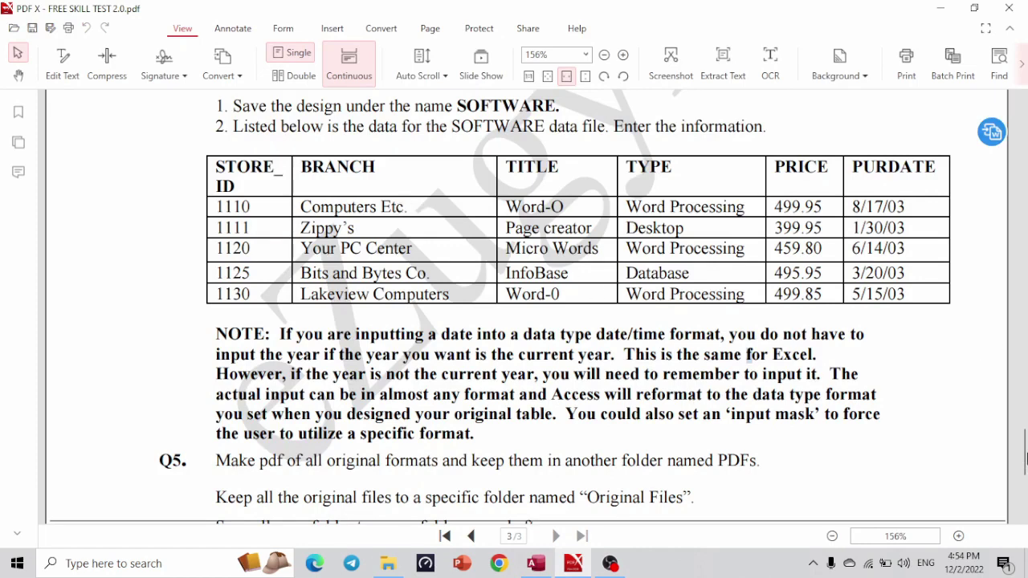
{"action": "left_click_drag", "start_coordinate": [1025, 457], "coordinate": [1025, 482]}
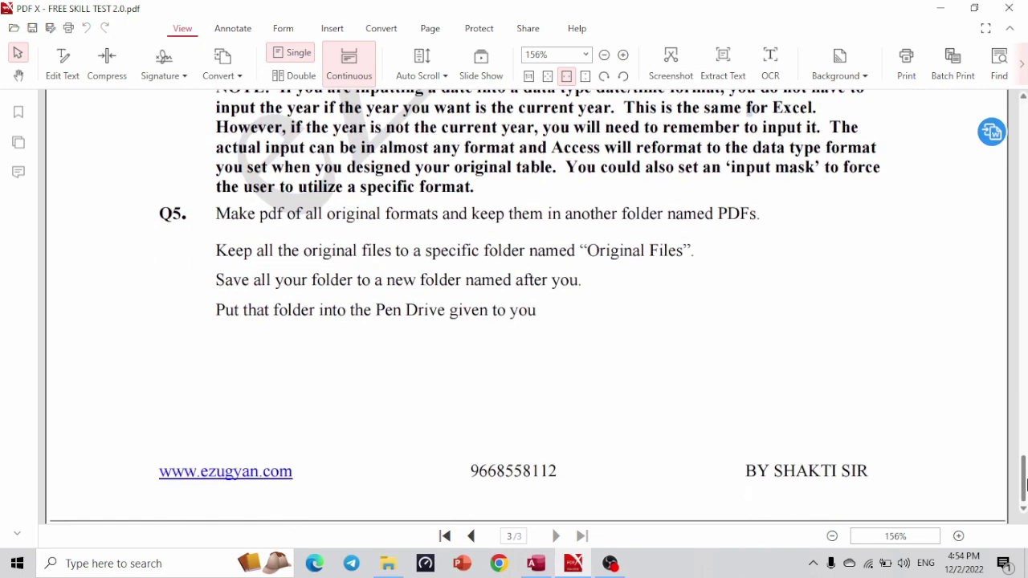
{"action": "key", "text": "alt+Tab"}
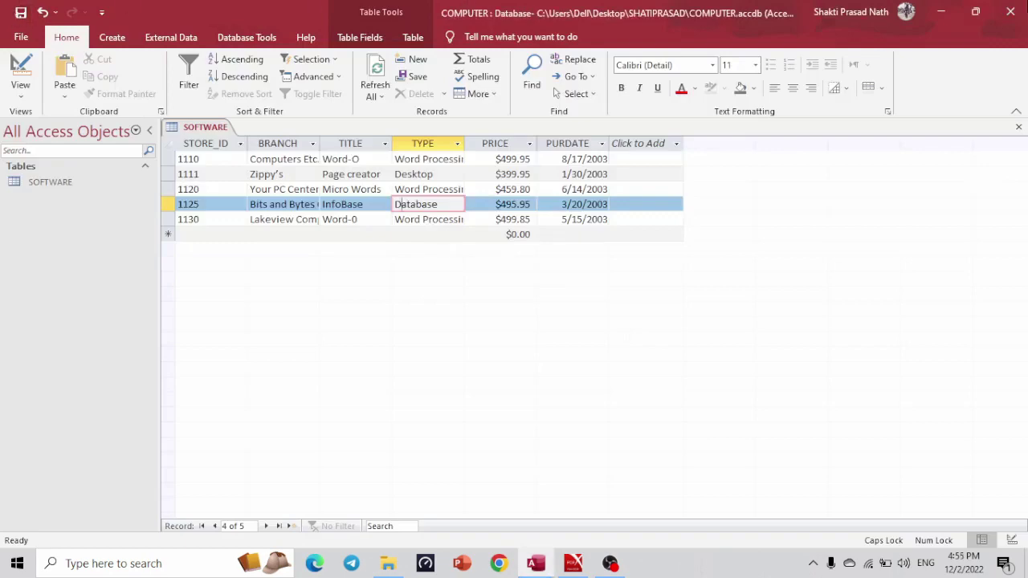
{"action": "left_click", "coordinate": [1011, 11]}
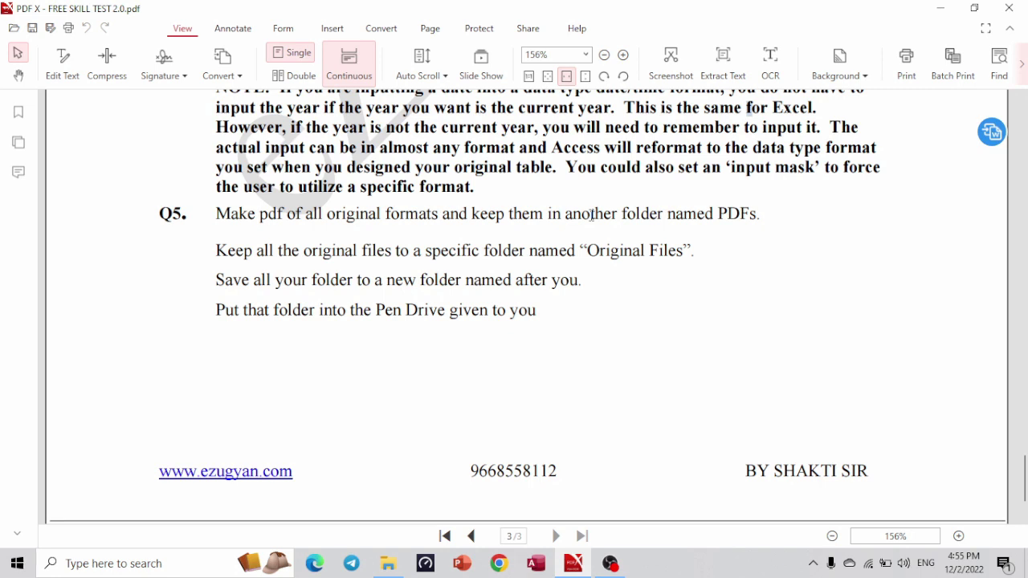
Create a new folder named ORIGINAL inside SHATIPRASAD.
{"action": "key", "text": "alt+Tab"}
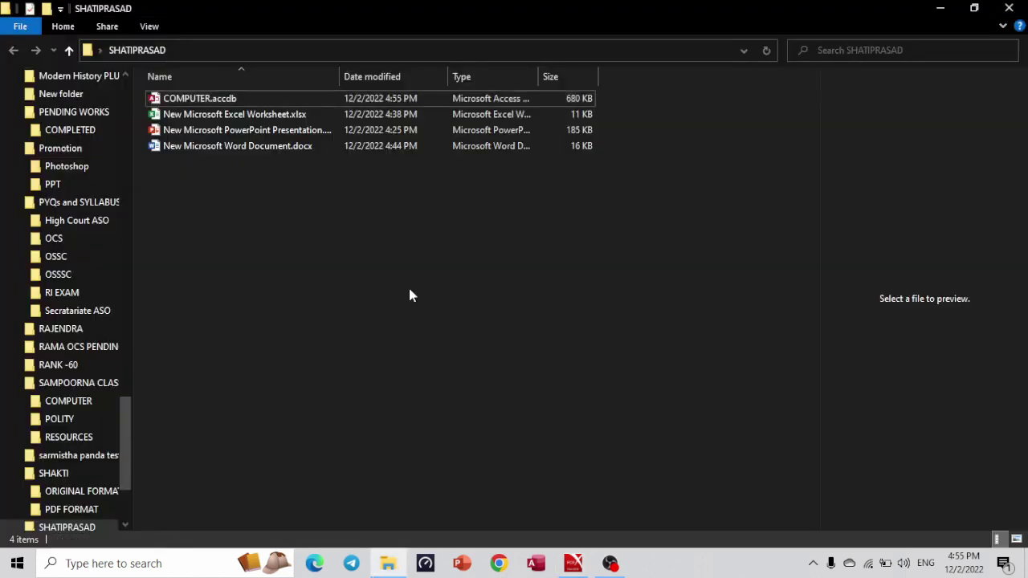
{"action": "right_click", "coordinate": [410, 294]}
{"action": "mouse_move", "coordinate": [491, 471]}
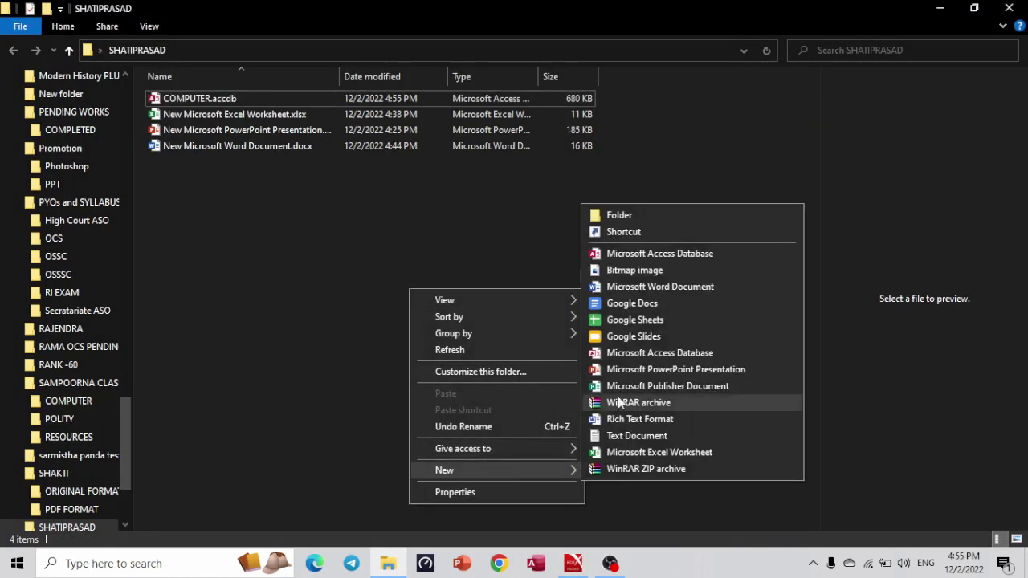
{"action": "left_click", "coordinate": [668, 215]}
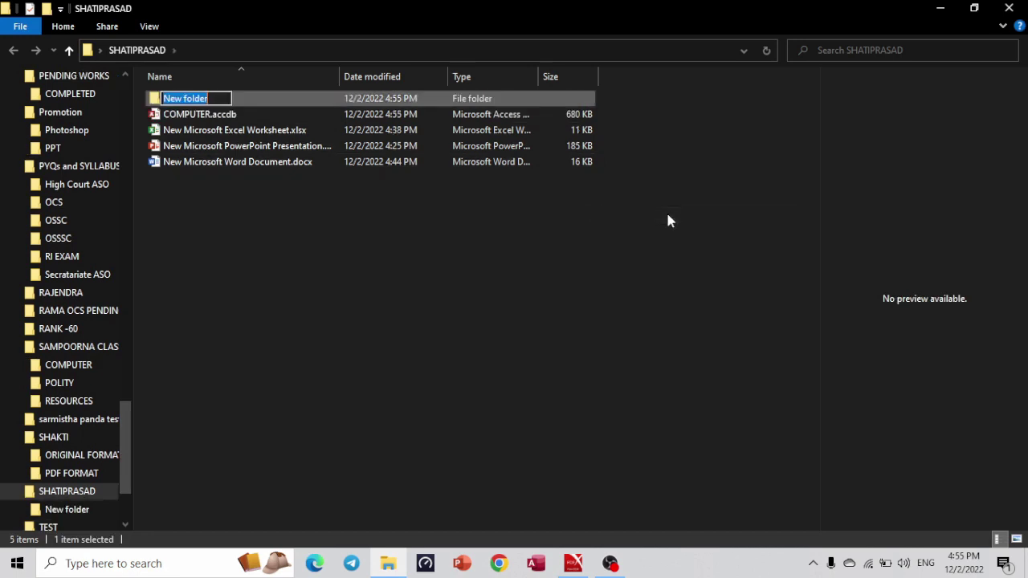
{"action": "type", "text": "ORIGINAL"}
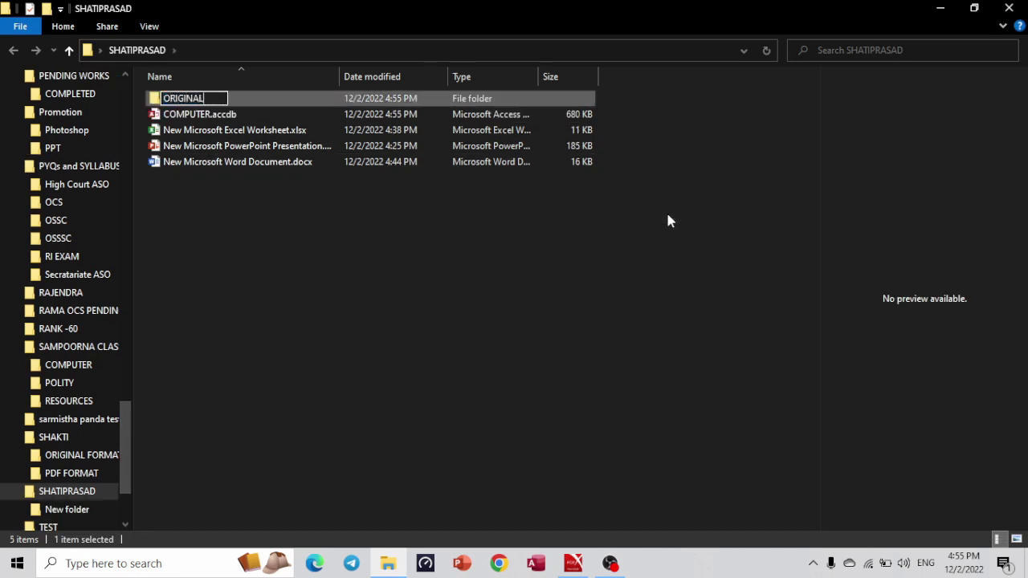
{"action": "key", "text": "Return"}
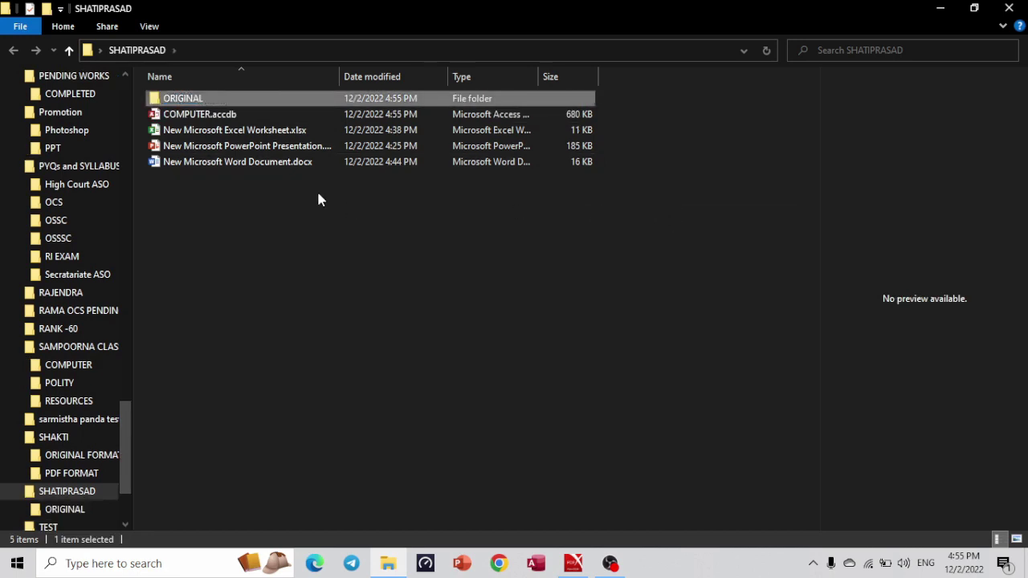
Cut the Access, Excel, PowerPoint and Word files into ORIGINAL, then open the Word document.
{"action": "left_click_drag", "start_coordinate": [282, 183], "coordinate": [260, 124]}
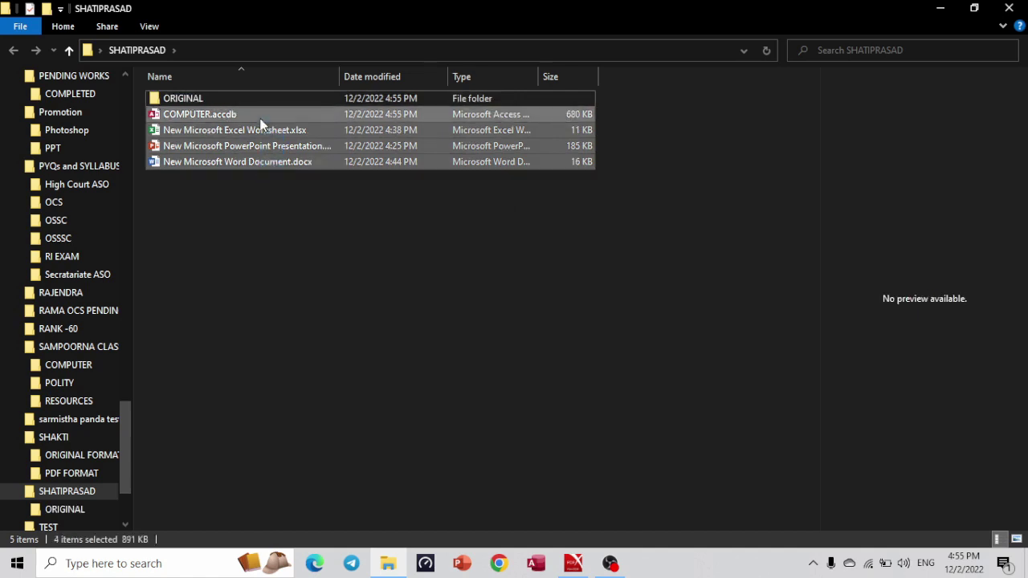
{"action": "right_click", "coordinate": [259, 117]}
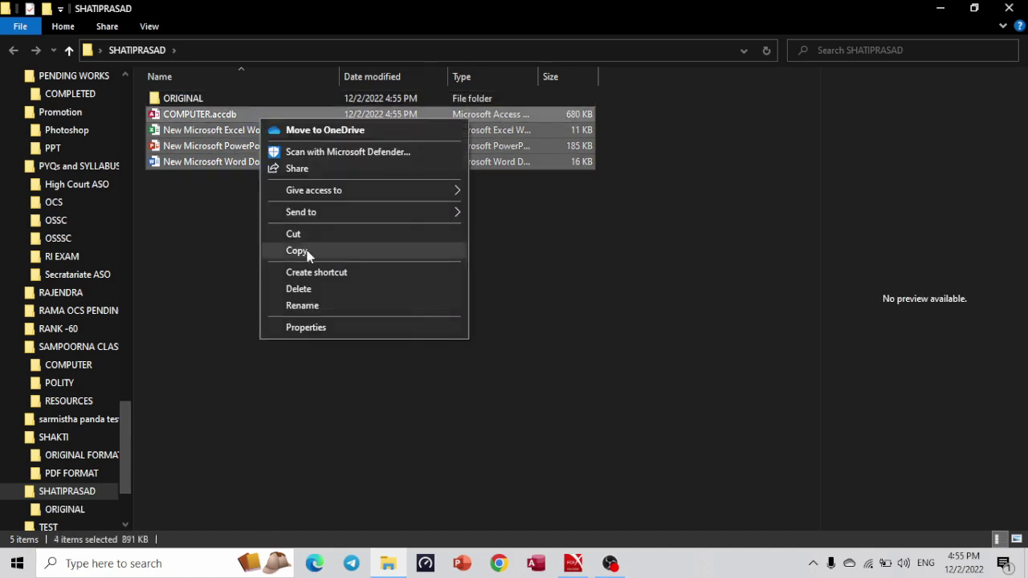
{"action": "left_click", "coordinate": [331, 235]}
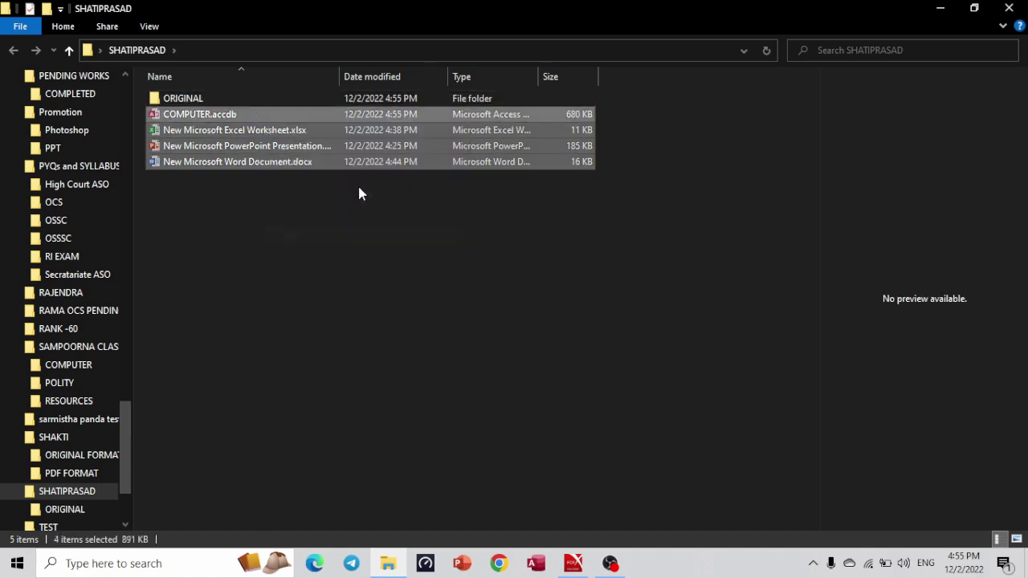
{"action": "left_click", "coordinate": [454, 97]}
{"action": "double_click", "coordinate": [457, 97]}
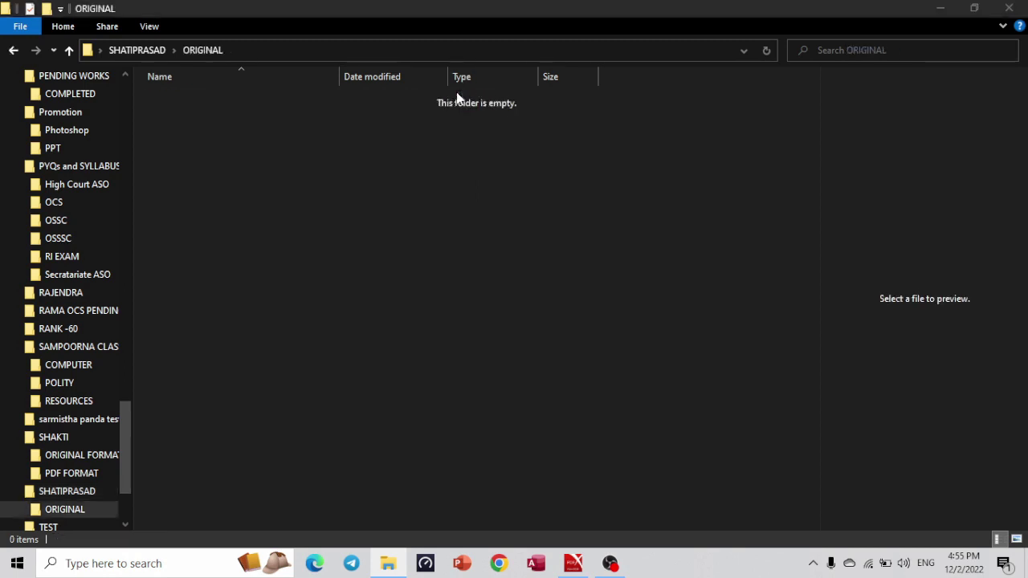
{"action": "key", "text": "ctrl+v"}
{"action": "left_click", "coordinate": [296, 289]}
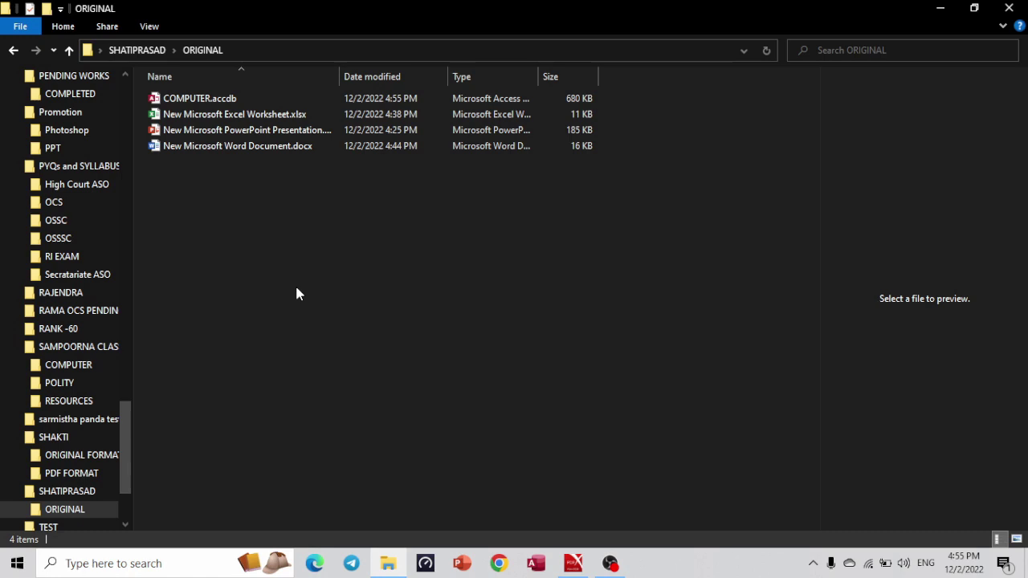
{"action": "double_click", "coordinate": [250, 152]}
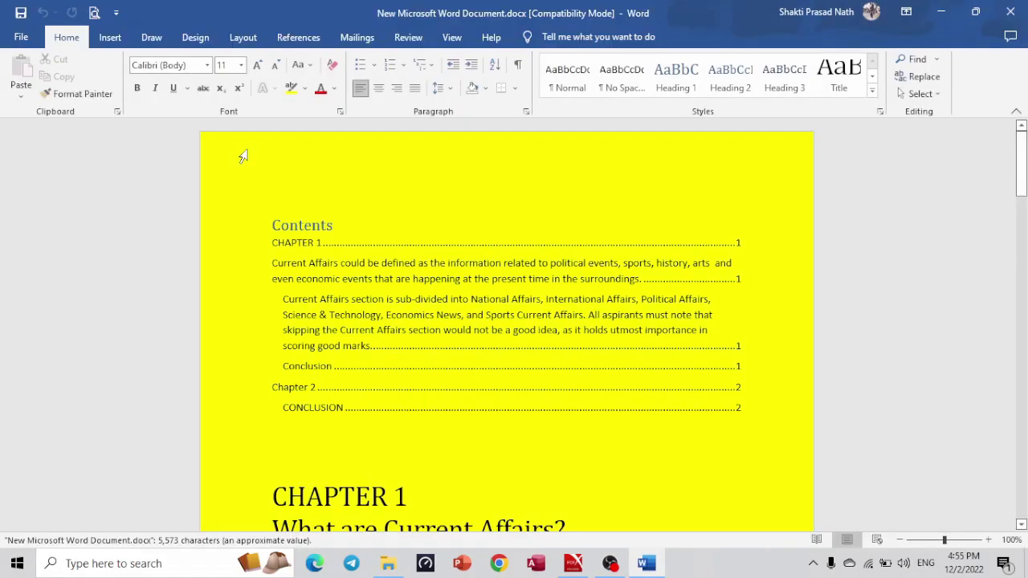
Start a Save As copy of the document with PDF as the file type, located in SHATIPRASAD.
{"action": "left_click", "coordinate": [22, 38]}
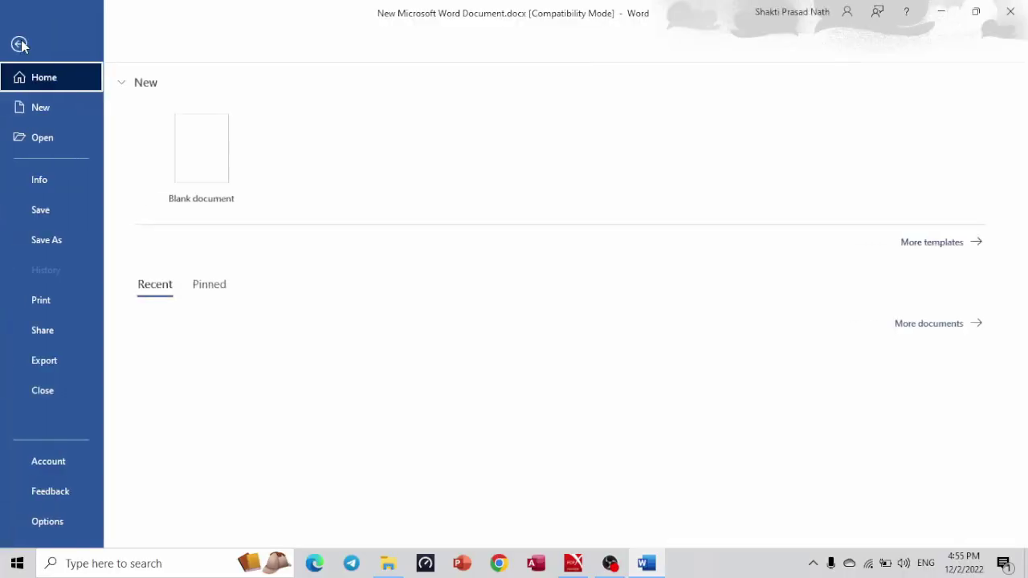
{"action": "left_click", "coordinate": [70, 245]}
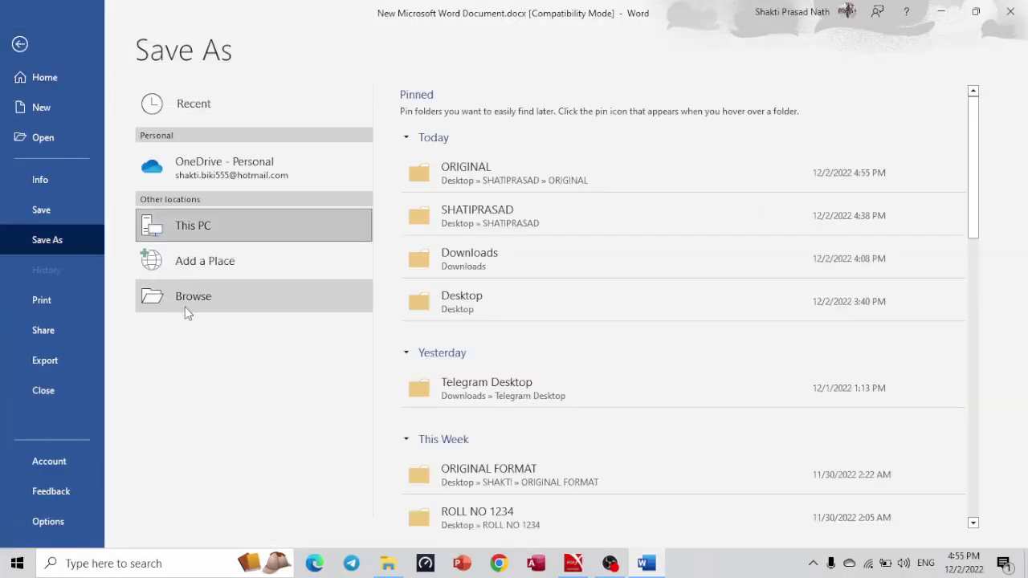
{"action": "left_click", "coordinate": [185, 309]}
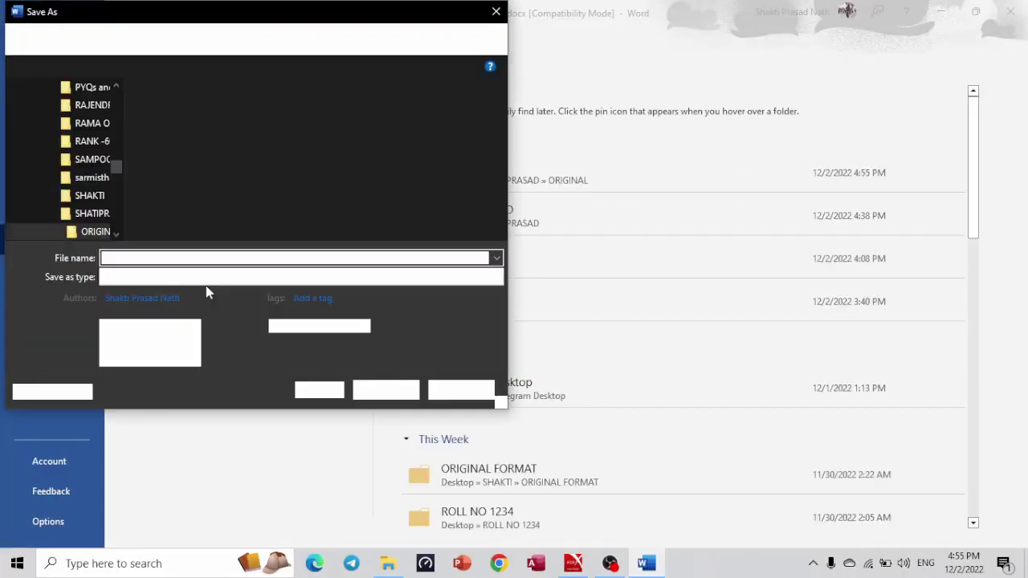
{"action": "left_click", "coordinate": [277, 273]}
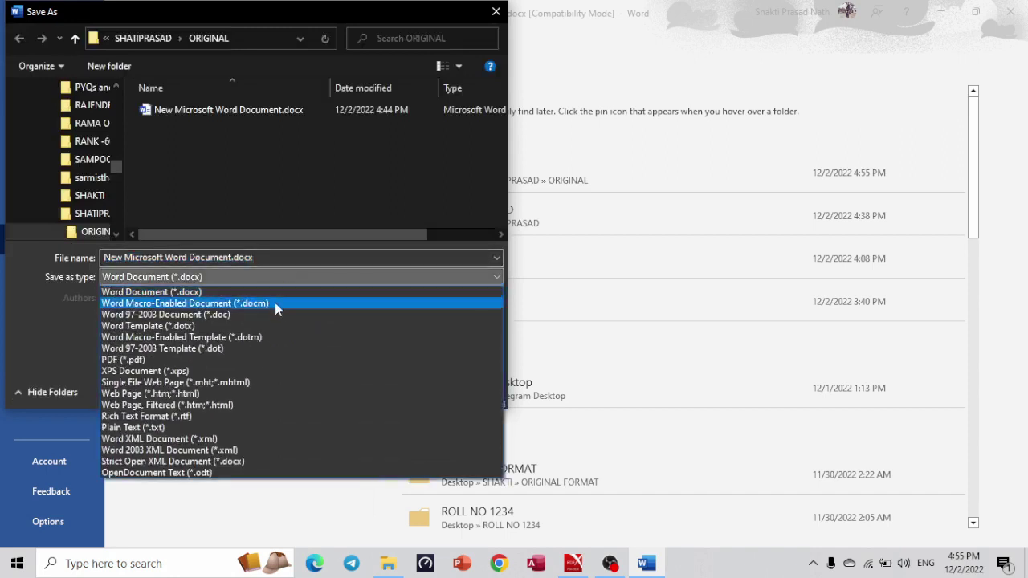
{"action": "left_click", "coordinate": [266, 358]}
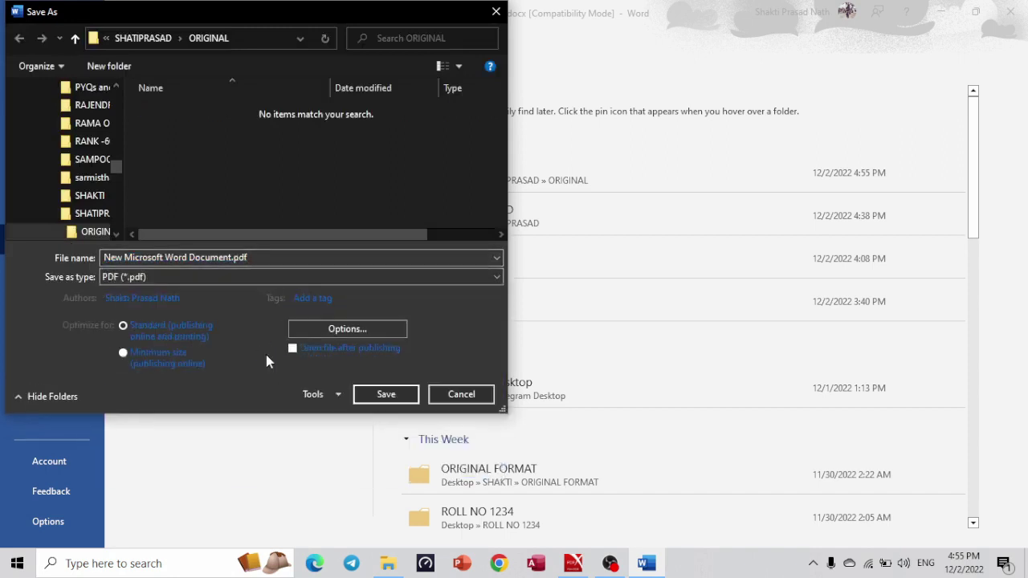
{"action": "left_click", "coordinate": [80, 214]}
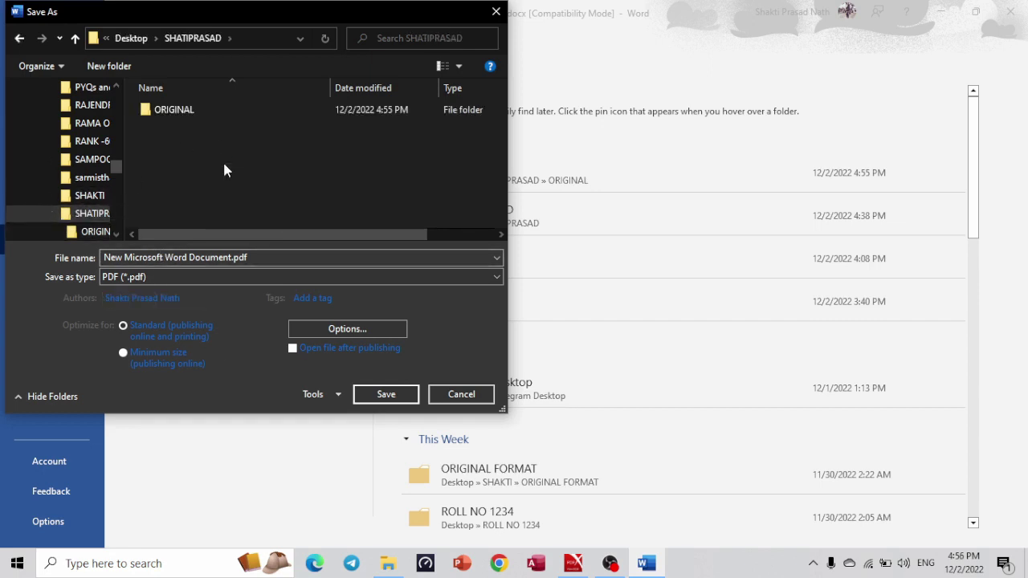
Create a PDF subfolder in SHATIPRASAD and save the document's PDF copy into it.
{"action": "right_click", "coordinate": [225, 170]}
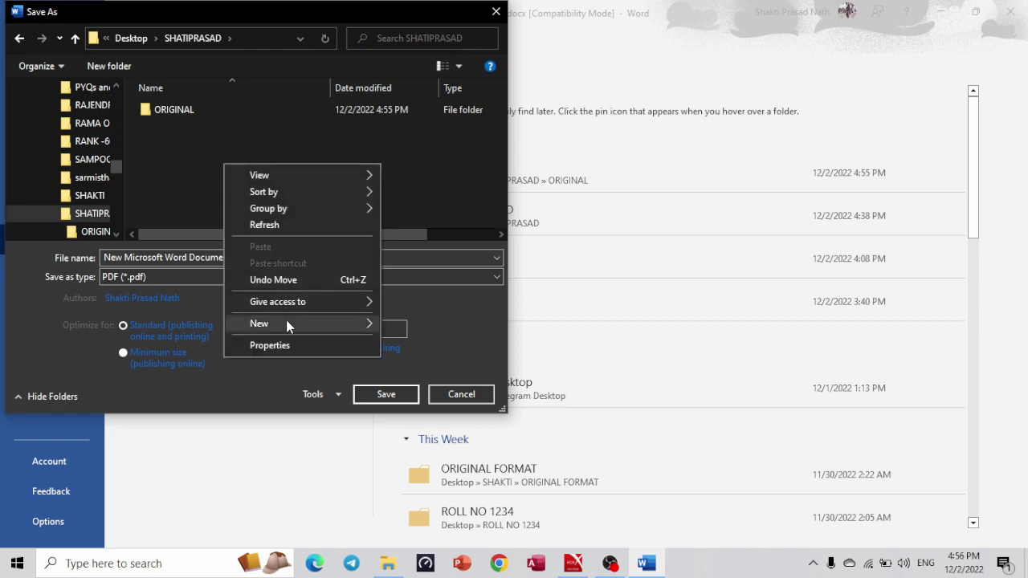
{"action": "mouse_move", "coordinate": [287, 324]}
{"action": "left_click", "coordinate": [416, 332]}
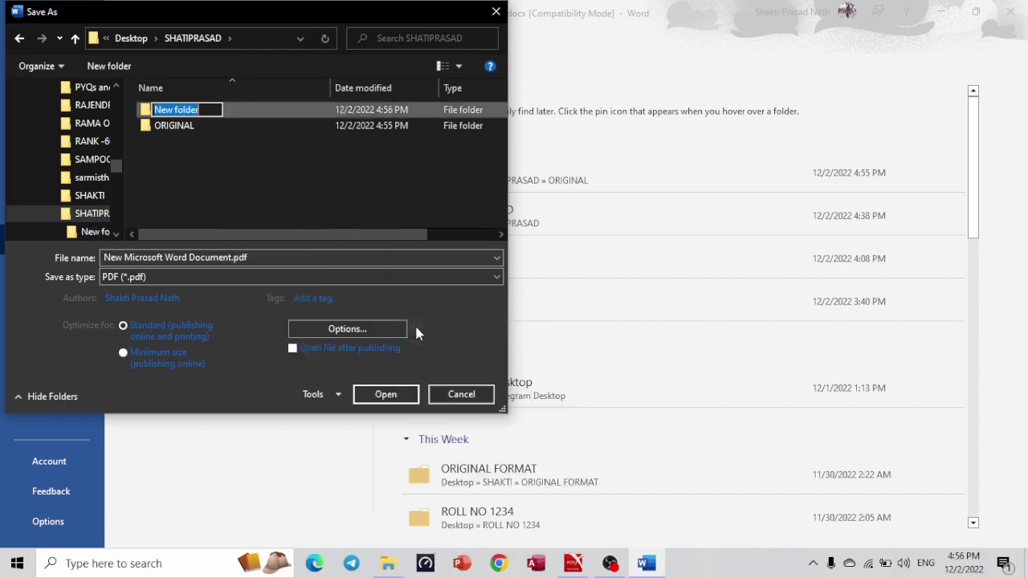
{"action": "type", "text": "PDF"}
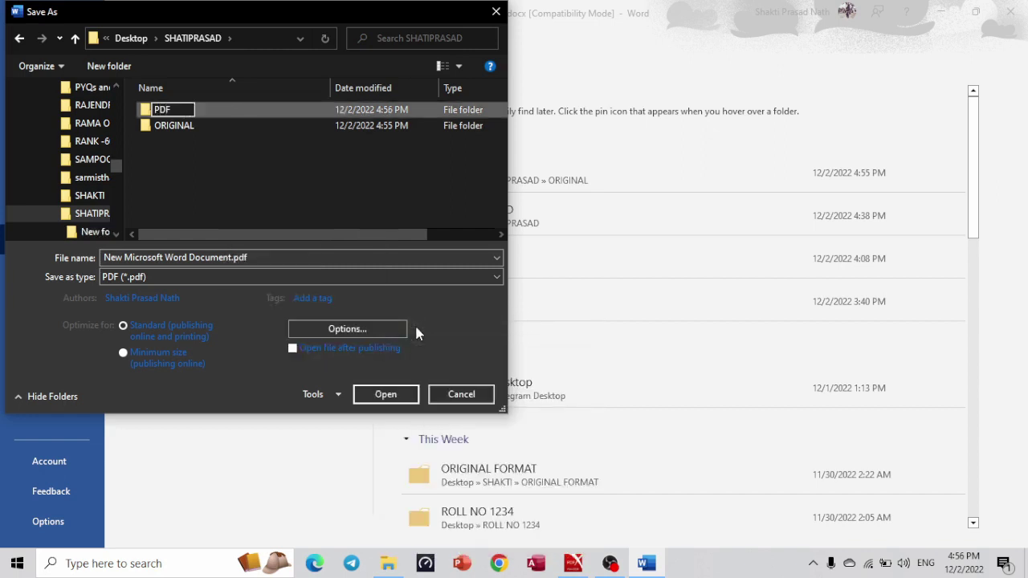
{"action": "key", "text": "Return"}
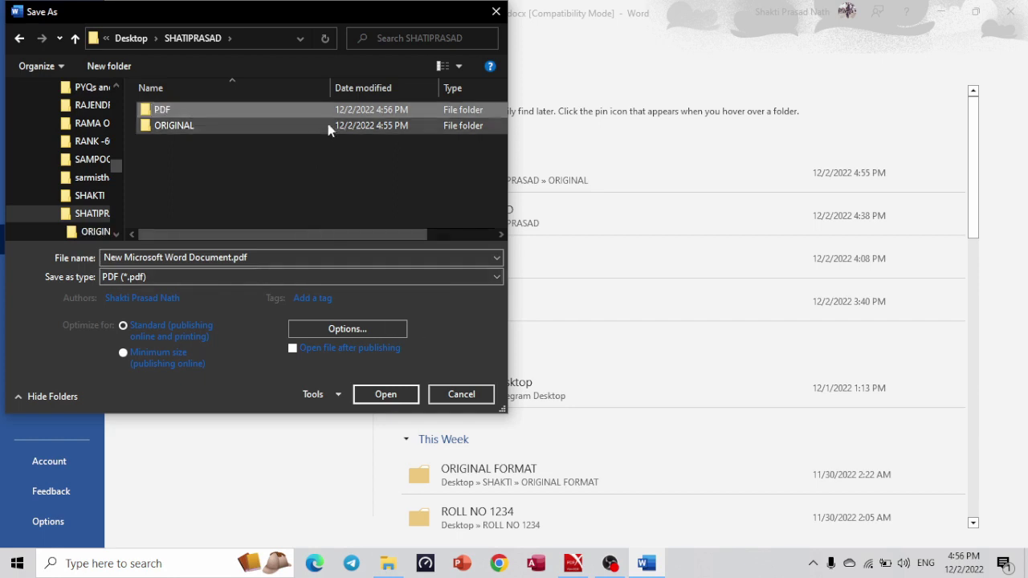
{"action": "double_click", "coordinate": [356, 110]}
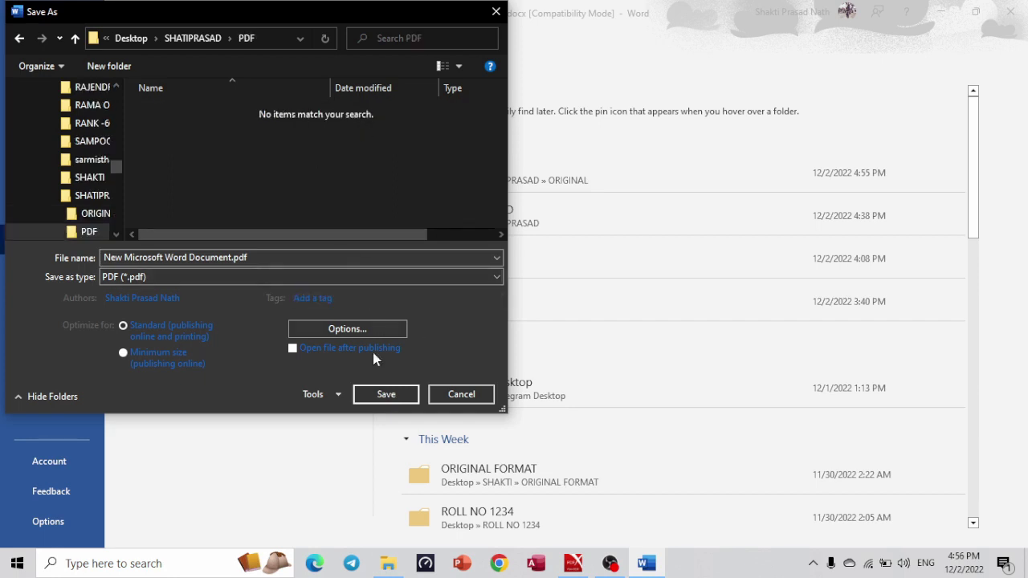
{"action": "left_click", "coordinate": [375, 392]}
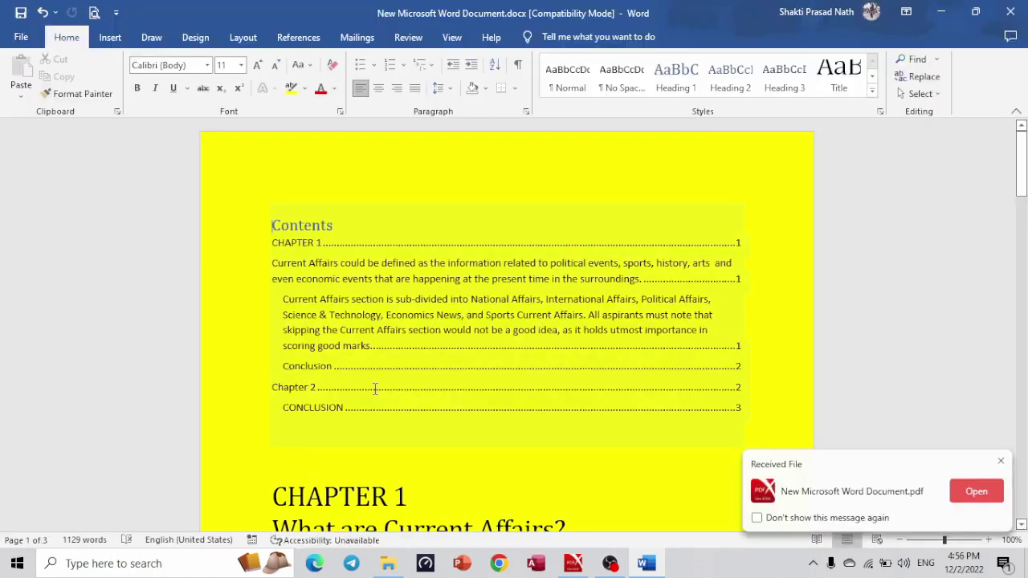
Close the Word document, saving its changes.
{"action": "left_click", "coordinate": [264, 459]}
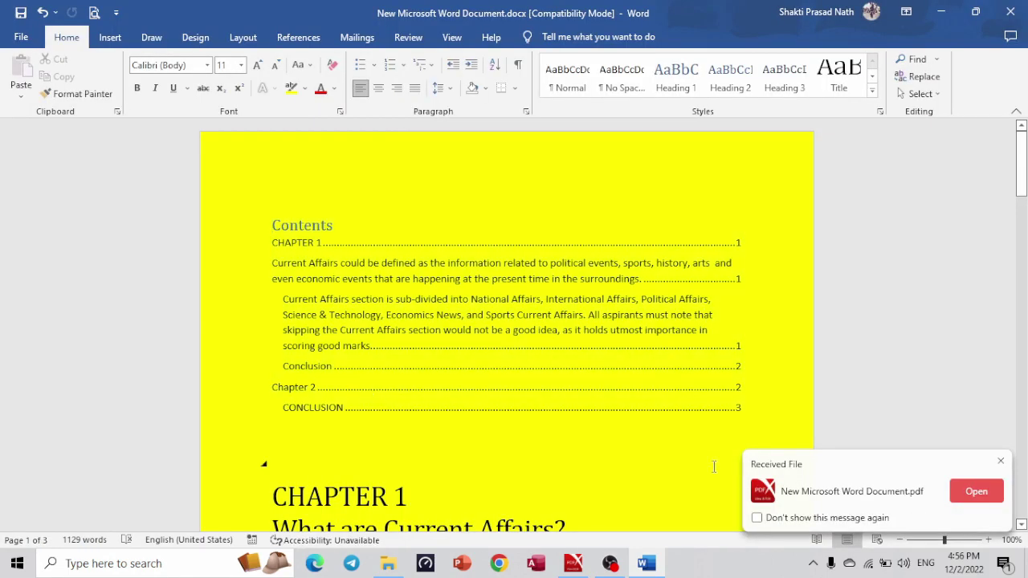
{"action": "left_click", "coordinate": [1010, 11]}
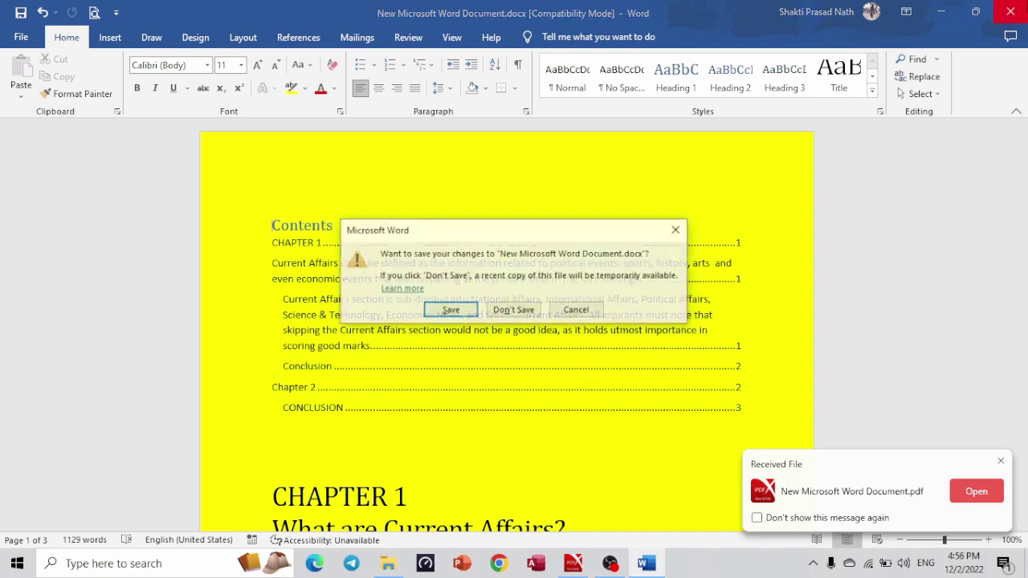
{"action": "left_click", "coordinate": [453, 313]}
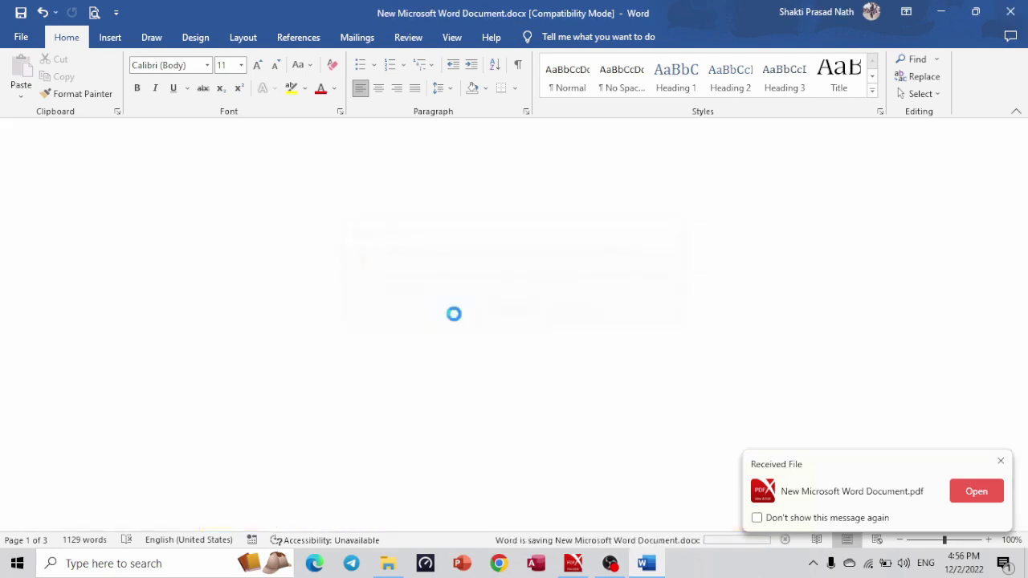
{"action": "left_click", "coordinate": [309, 132]}
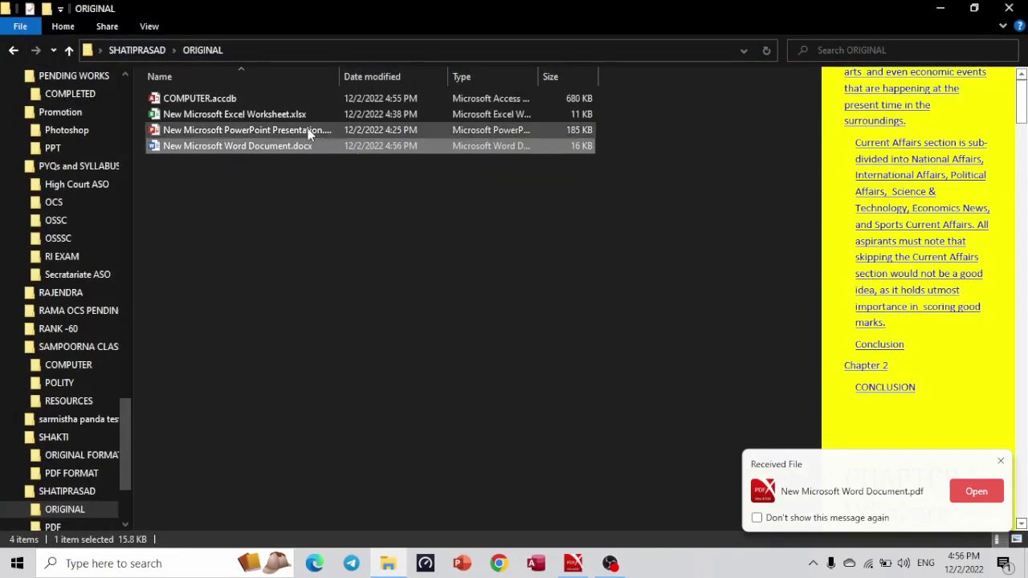
Export the presentation as New Microsoft PowerPoint Presentation.pdf into SHATIPRASAD's PDF folder, keeping its name.
{"action": "left_click", "coordinate": [309, 132]}
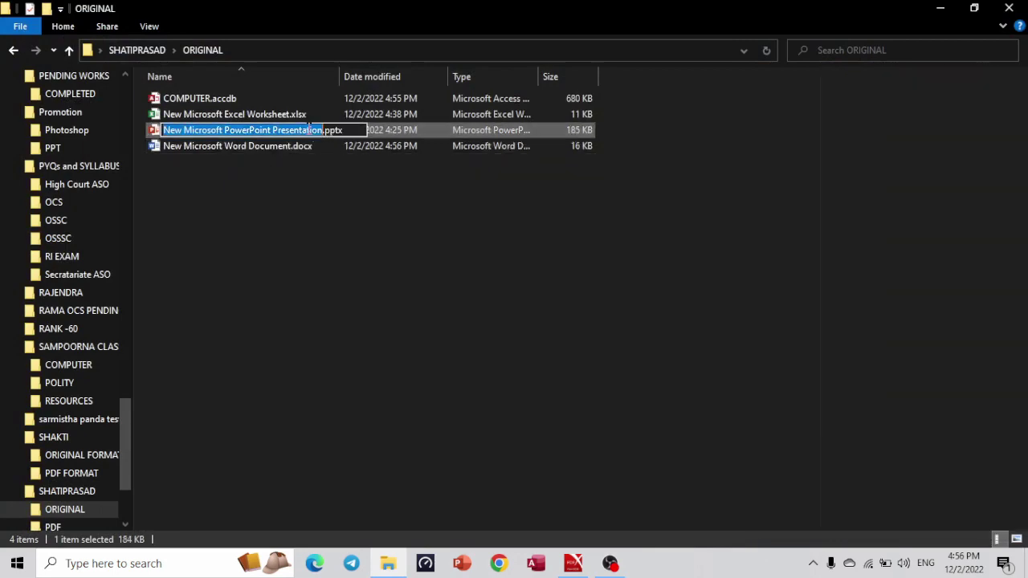
{"action": "left_click", "coordinate": [506, 132]}
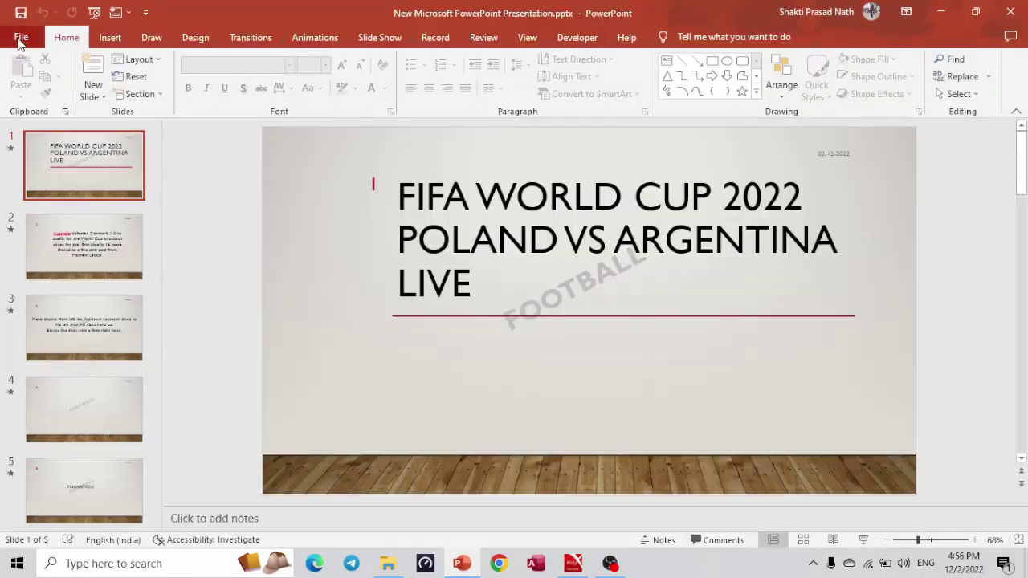
{"action": "left_click", "coordinate": [19, 36]}
{"action": "left_click", "coordinate": [58, 243]}
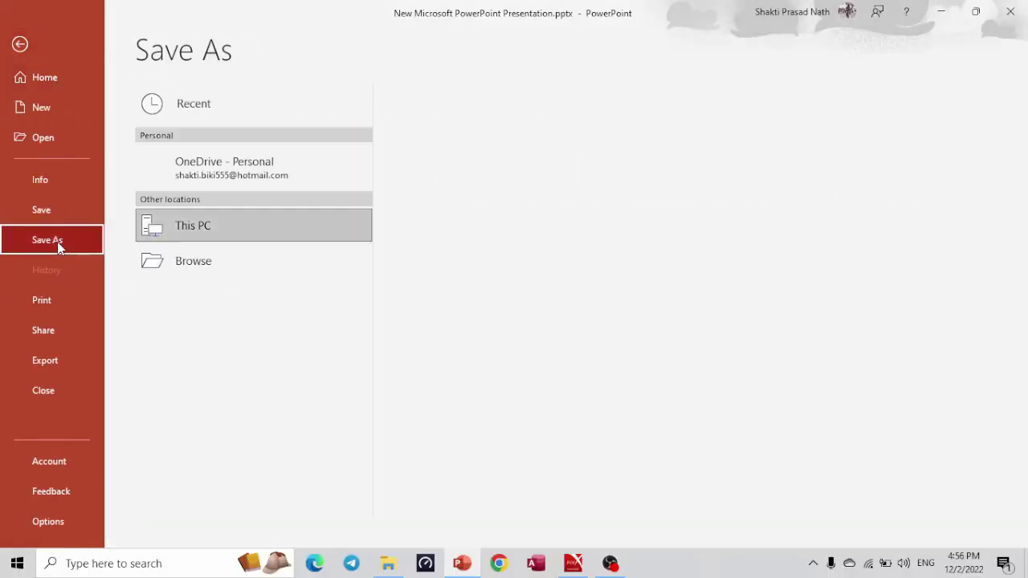
{"action": "left_click", "coordinate": [192, 296]}
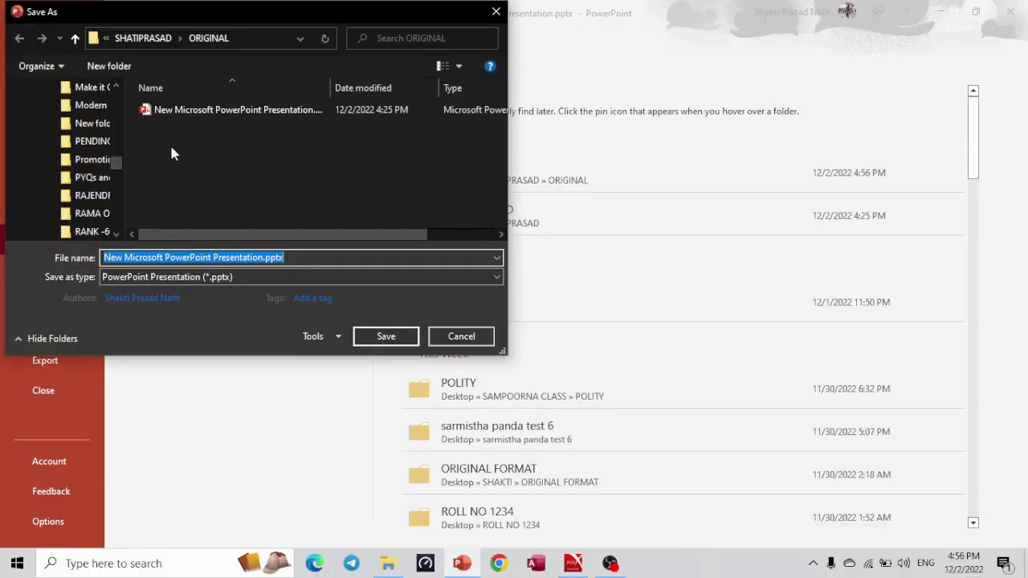
{"action": "left_click_drag", "start_coordinate": [117, 165], "coordinate": [116, 177]}
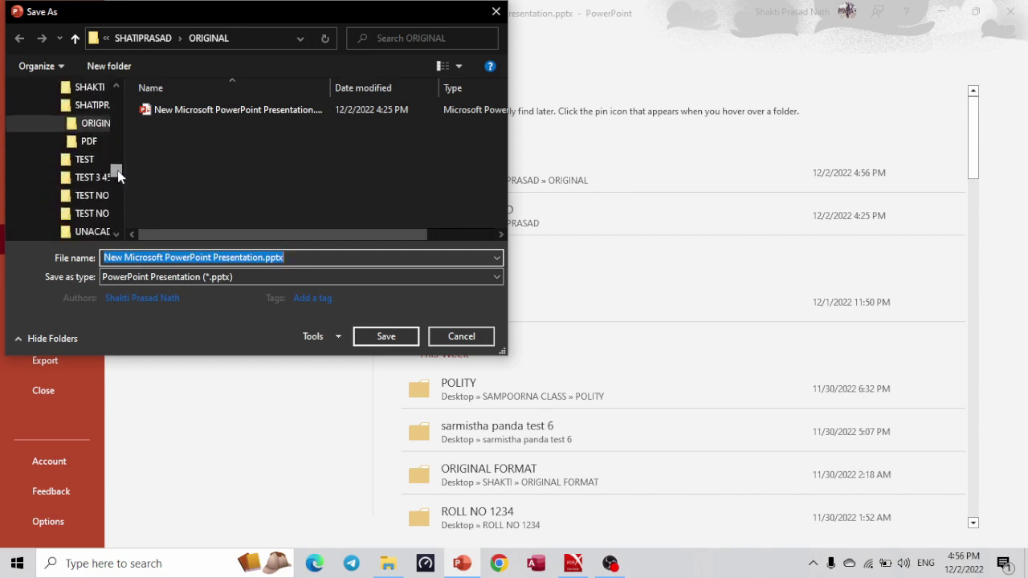
{"action": "left_click", "coordinate": [86, 142]}
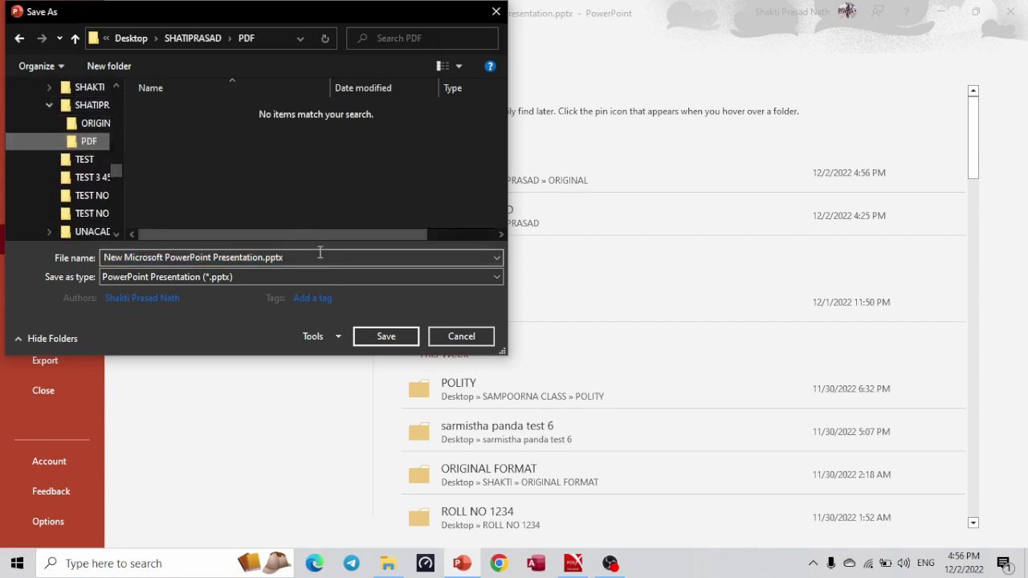
{"action": "left_click", "coordinate": [323, 278]}
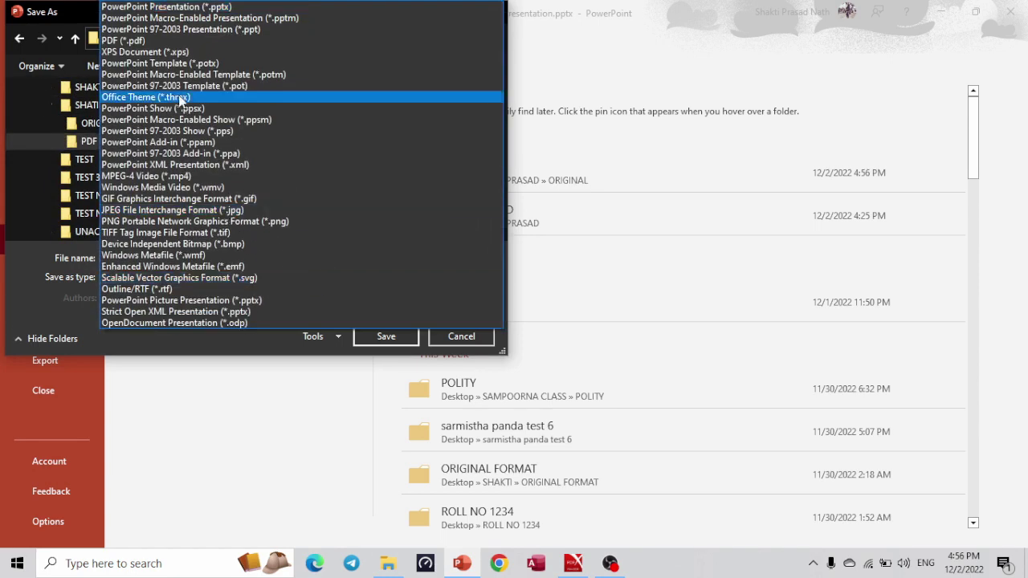
{"action": "left_click", "coordinate": [157, 40]}
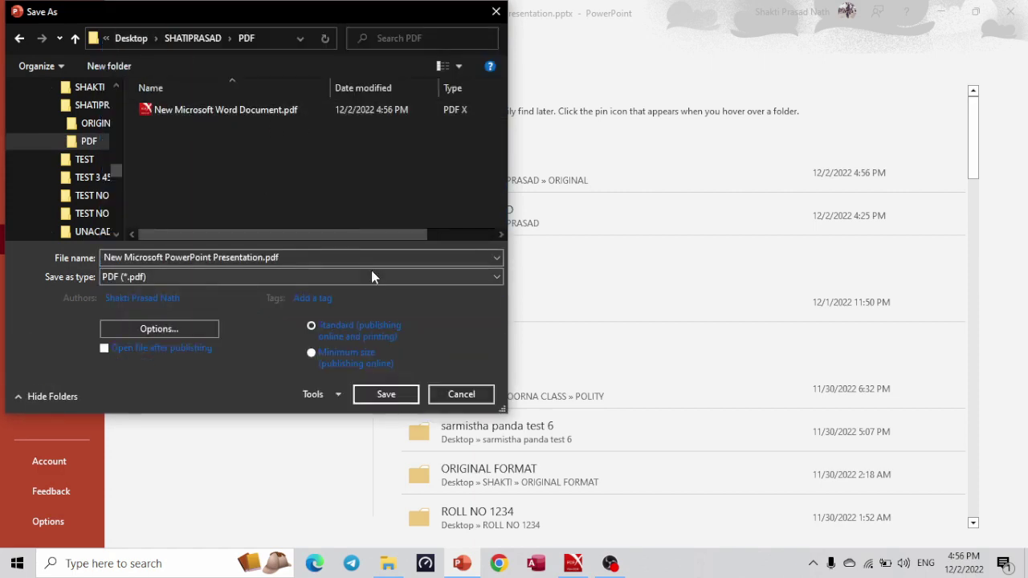
{"action": "left_click", "coordinate": [387, 395]}
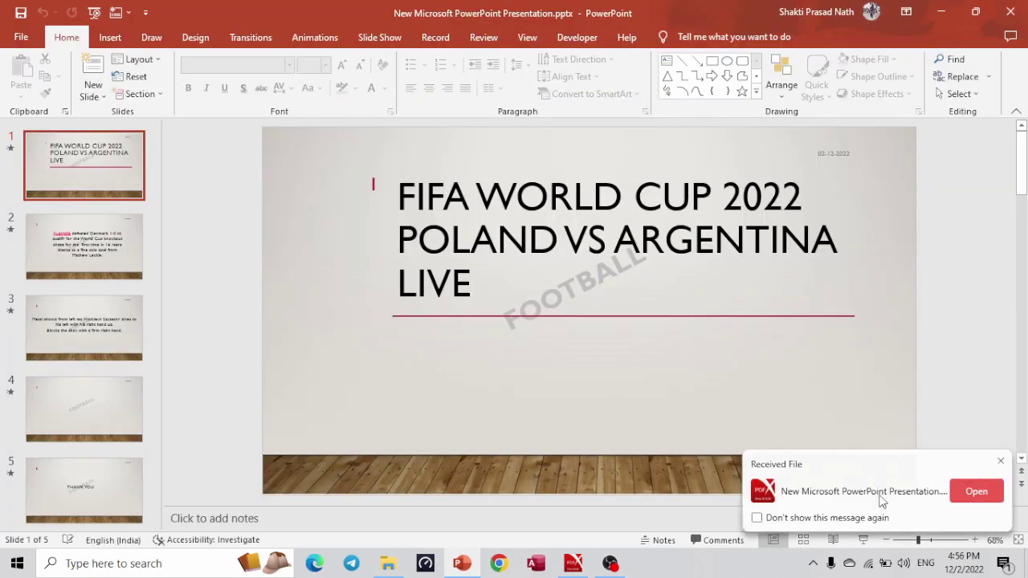
Open and close the Word document from ORIGINAL, then open the Excel worksheet.
{"action": "left_click", "coordinate": [388, 563]}
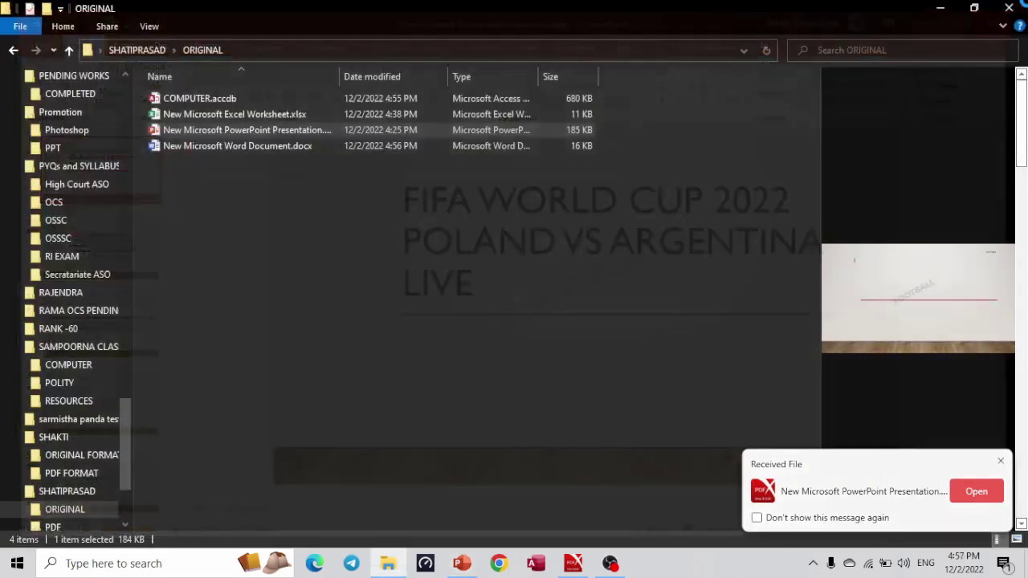
{"action": "double_click", "coordinate": [301, 146]}
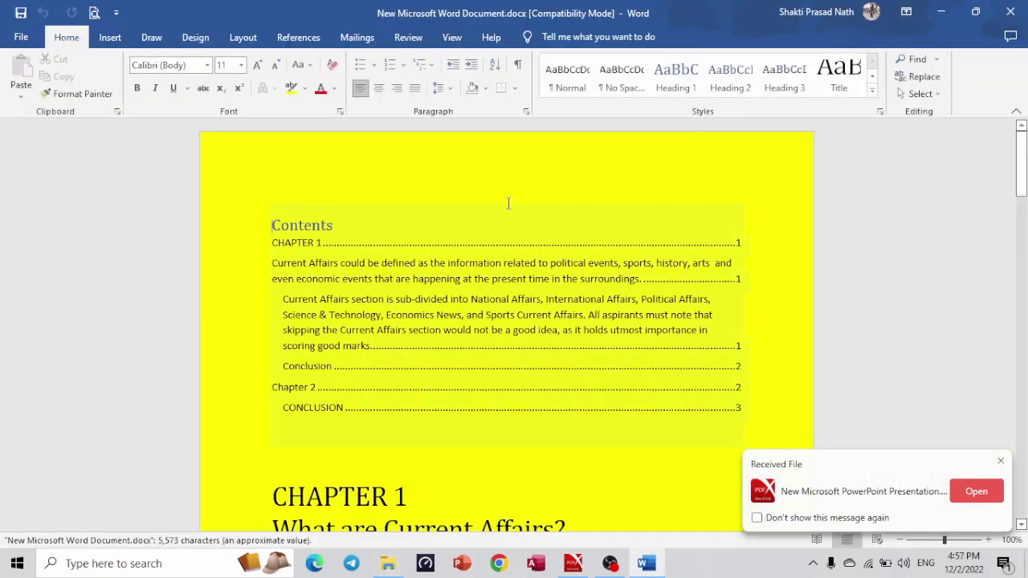
{"action": "left_click", "coordinate": [1009, 8]}
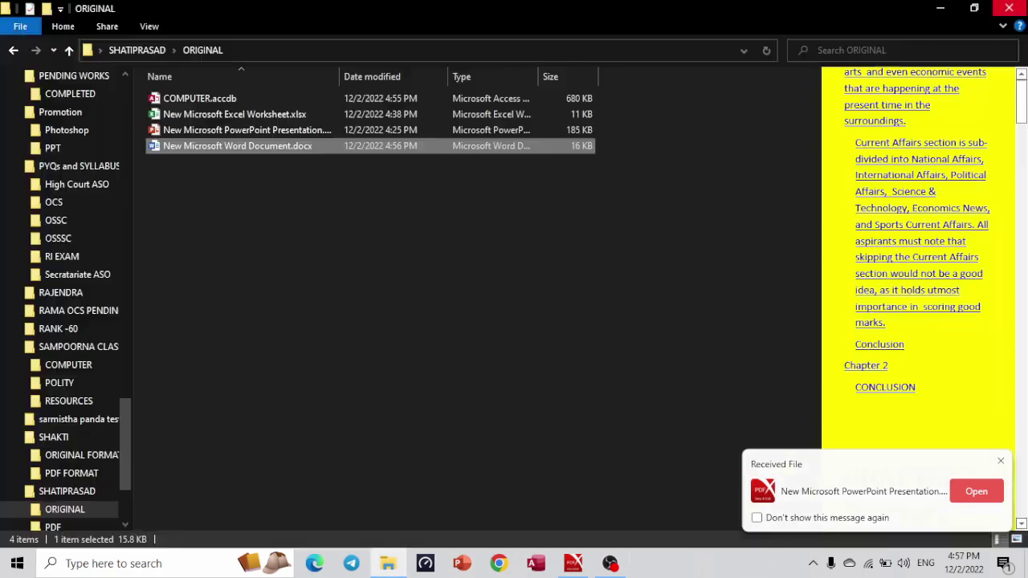
{"action": "double_click", "coordinate": [337, 116]}
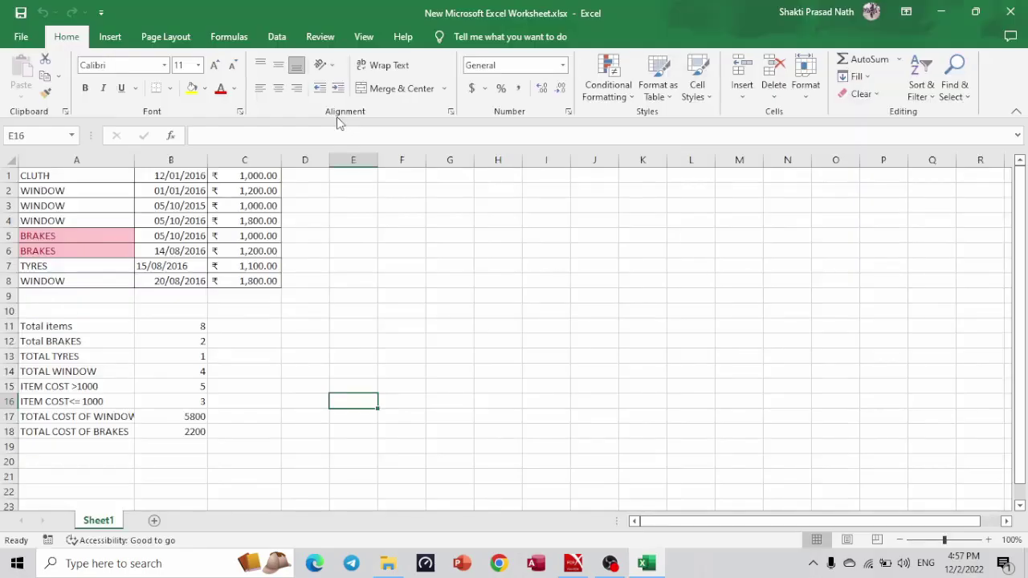
Save the worksheet as New Microsoft Excel Worksheet.pdf in SHATIPRASAD's PDF folder.
{"action": "left_click", "coordinate": [21, 36]}
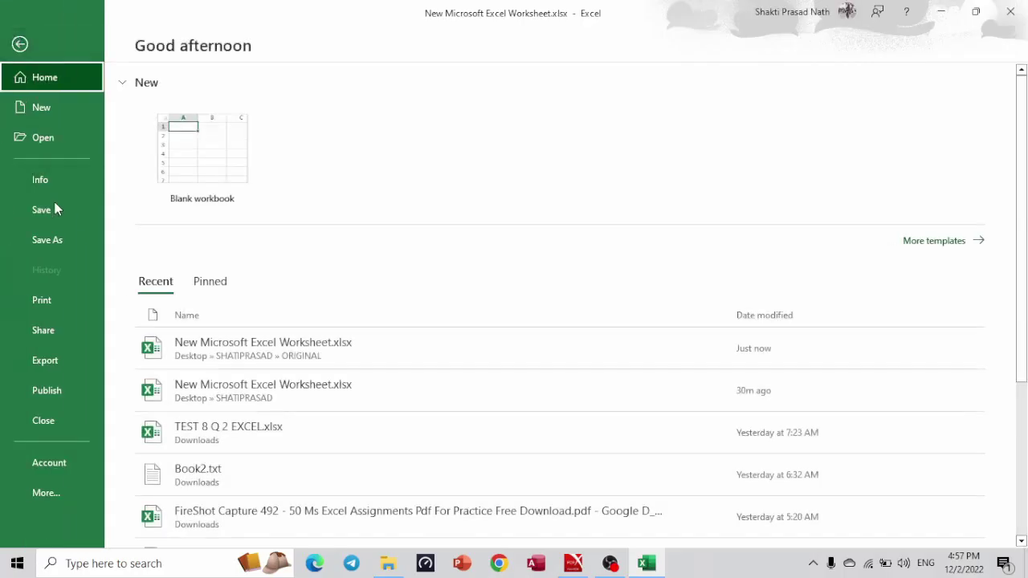
{"action": "left_click", "coordinate": [60, 244]}
{"action": "left_click", "coordinate": [184, 297]}
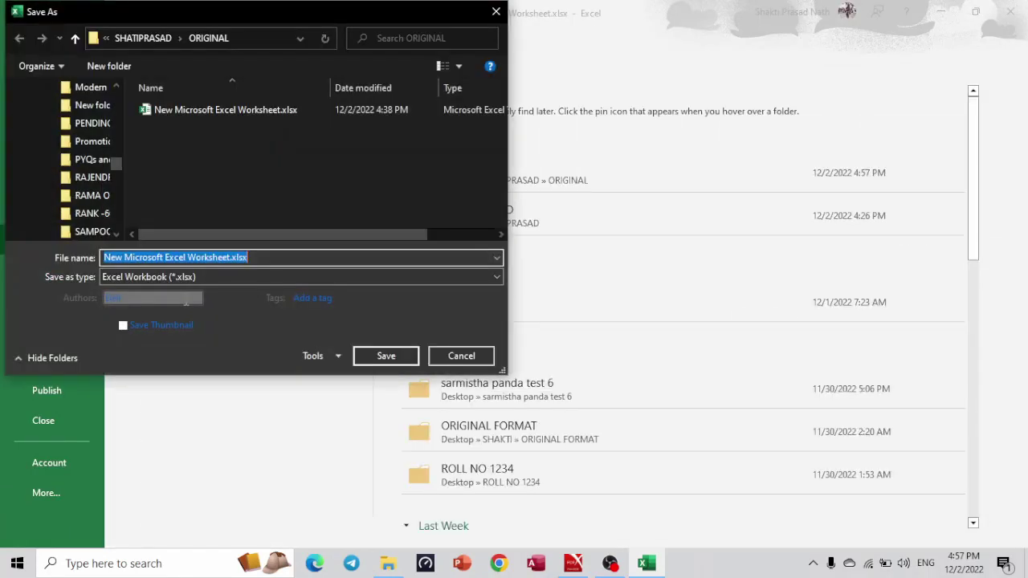
{"action": "scroll", "coordinate": [118, 178], "scroll_direction": "down", "scroll_amount": 3}
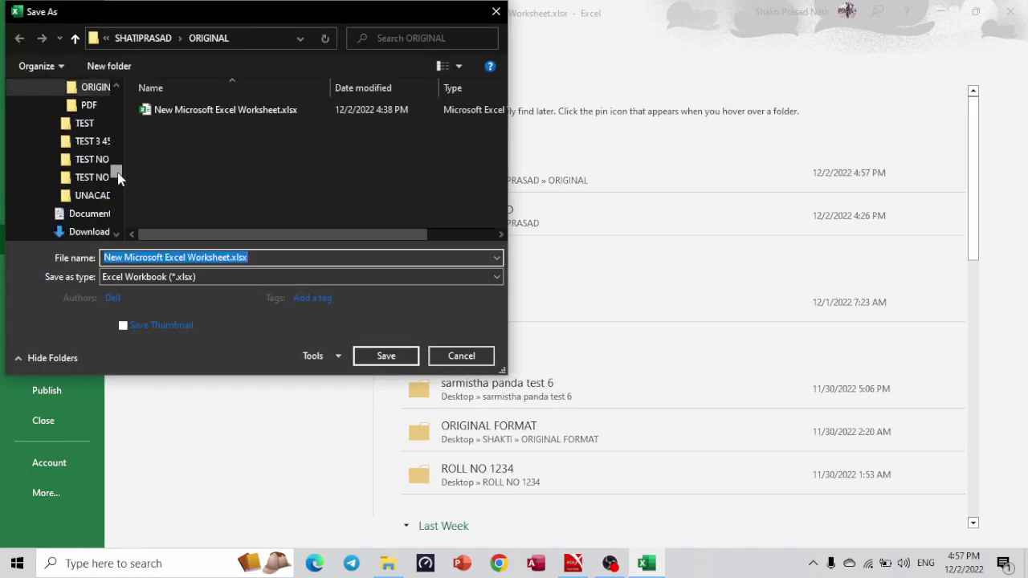
{"action": "scroll", "coordinate": [118, 178], "scroll_direction": "down", "scroll_amount": 1}
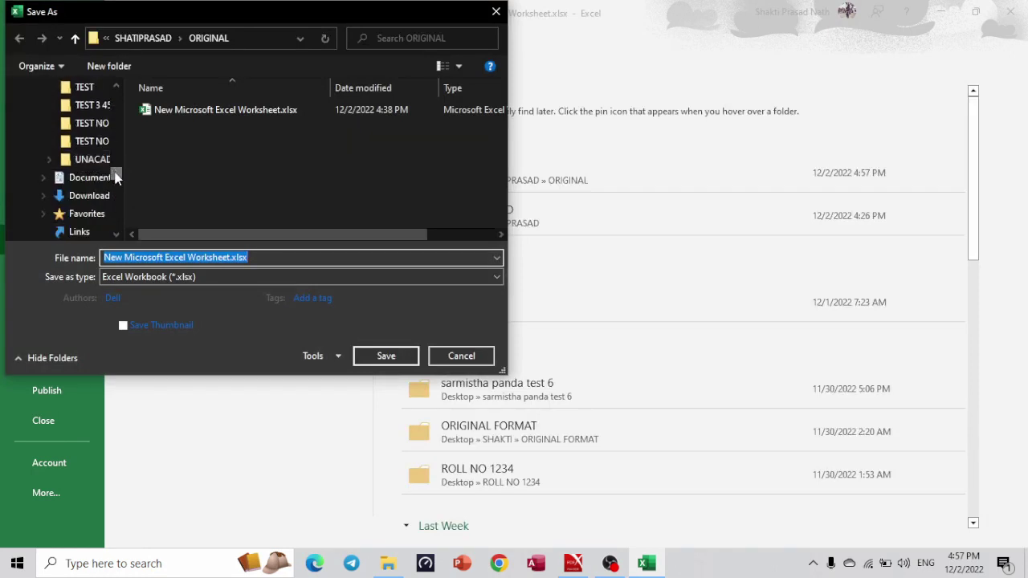
{"action": "scroll", "coordinate": [112, 169], "scroll_direction": "up", "scroll_amount": 4}
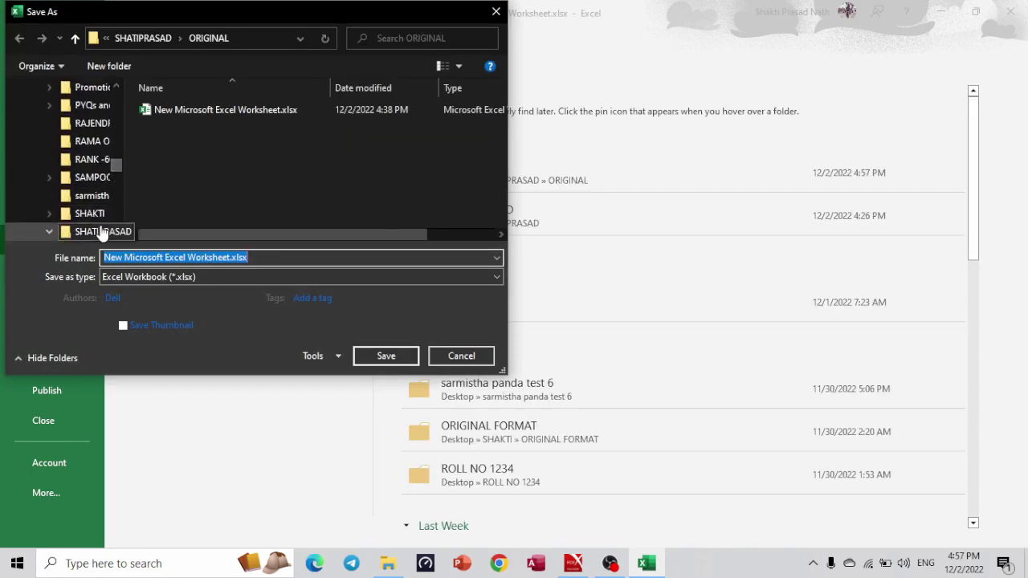
{"action": "left_click", "coordinate": [102, 231]}
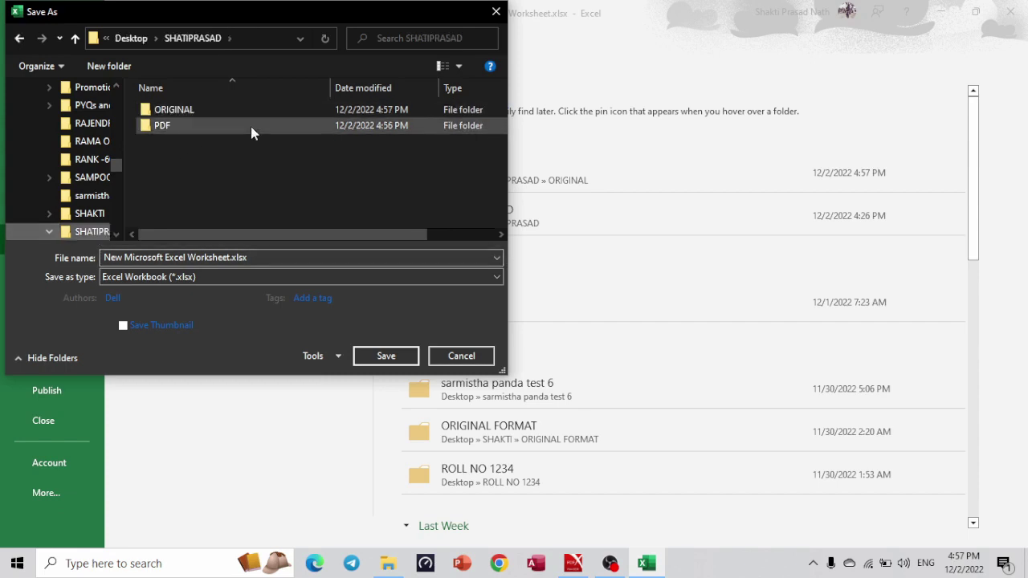
{"action": "double_click", "coordinate": [251, 126]}
{"action": "left_click", "coordinate": [337, 279]}
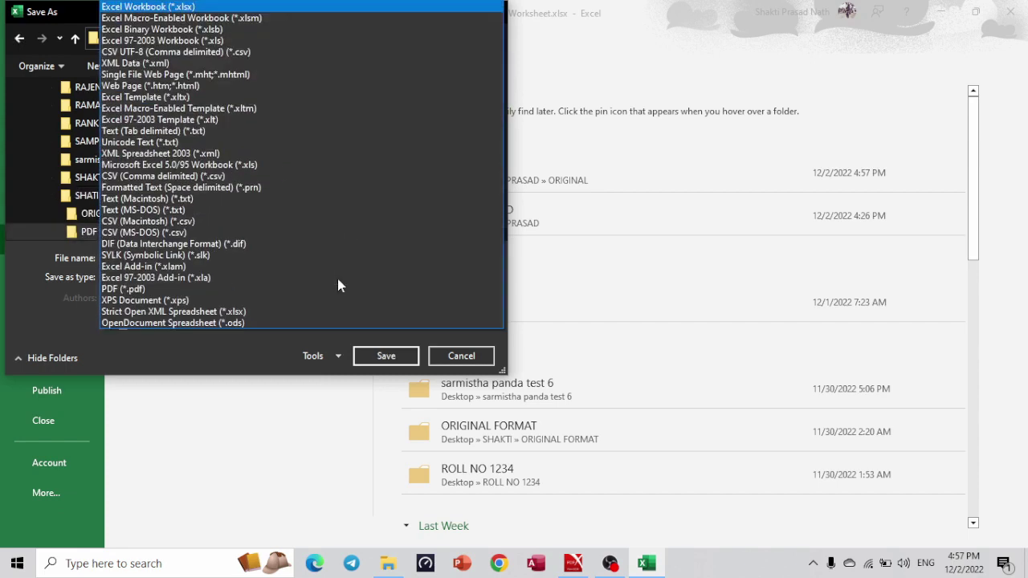
{"action": "left_click", "coordinate": [215, 288]}
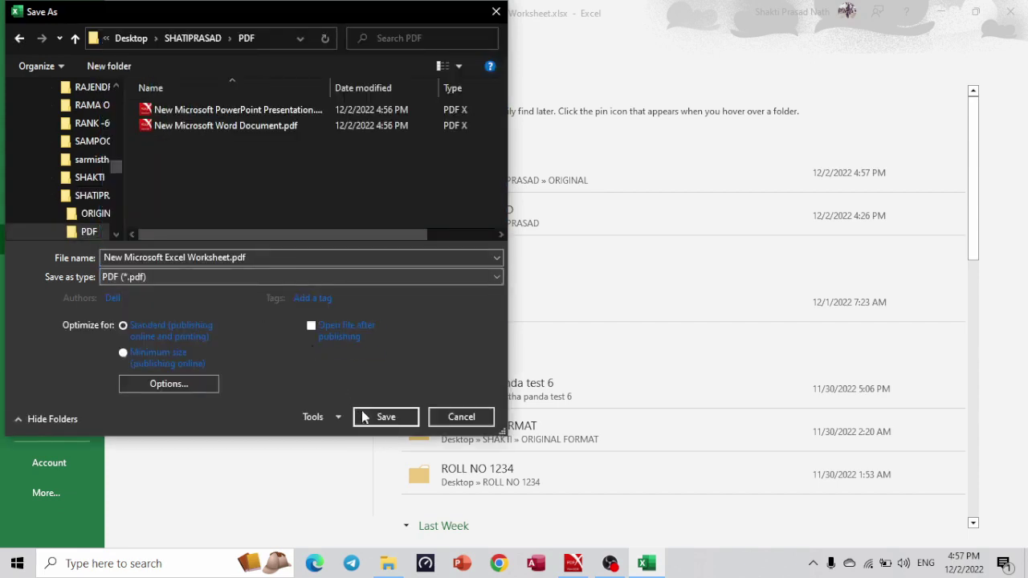
{"action": "left_click", "coordinate": [384, 417]}
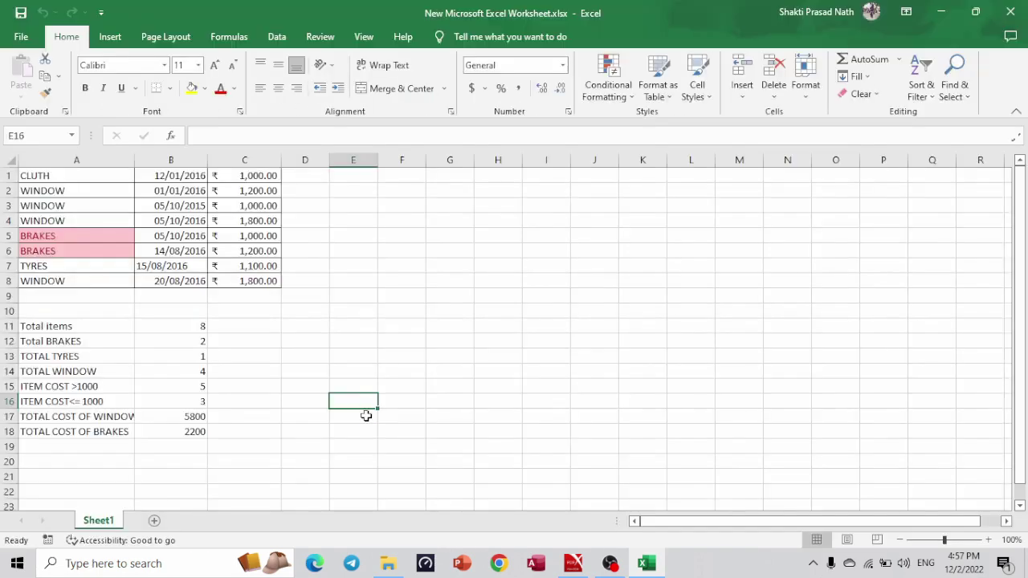
Open COMPUTER.accdb from the ORIGINAL folder in Access.
{"action": "key", "text": "alt+Tab"}
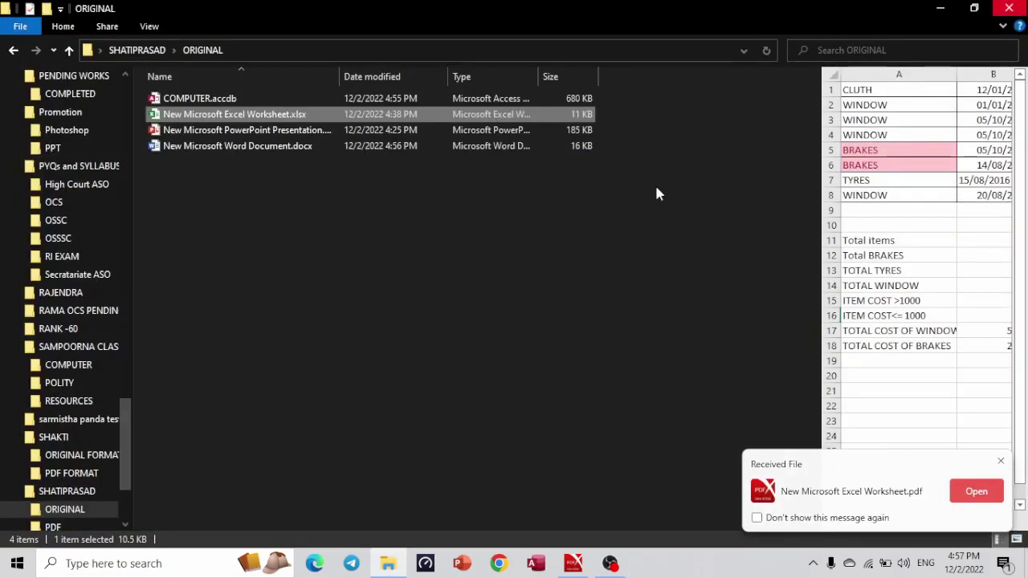
{"action": "left_click", "coordinate": [231, 100]}
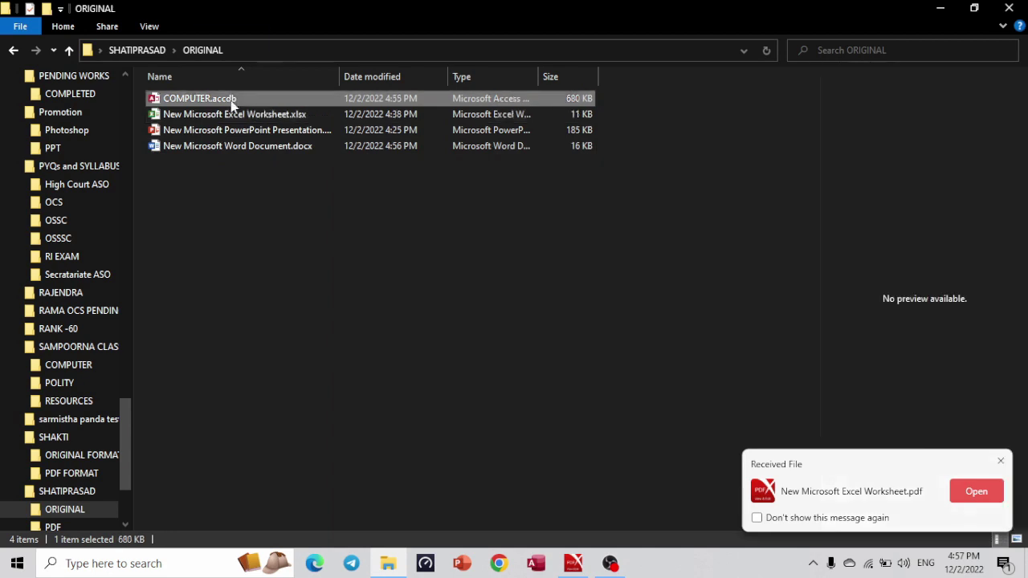
{"action": "left_click", "coordinate": [232, 100]}
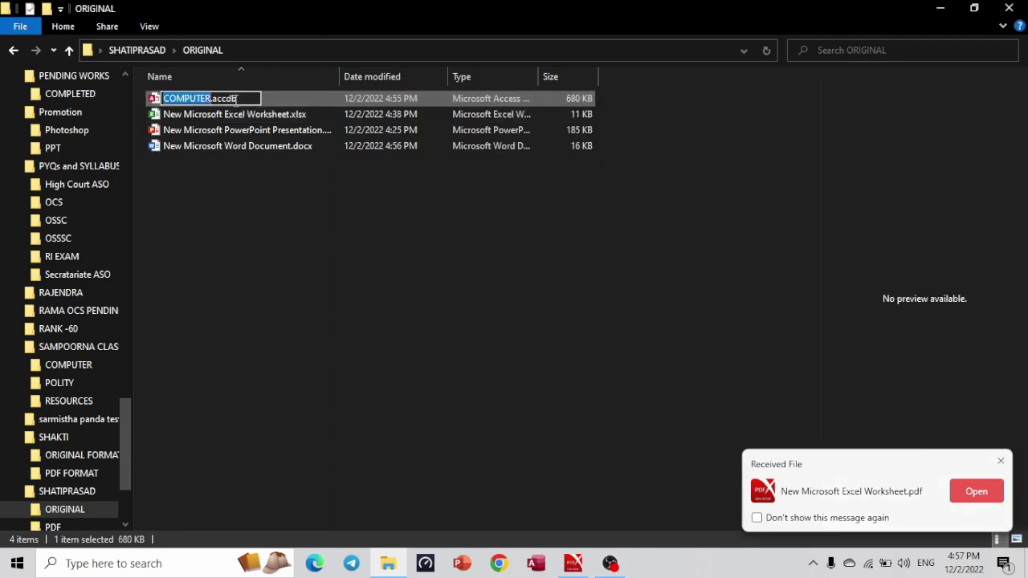
{"action": "double_click", "coordinate": [280, 105]}
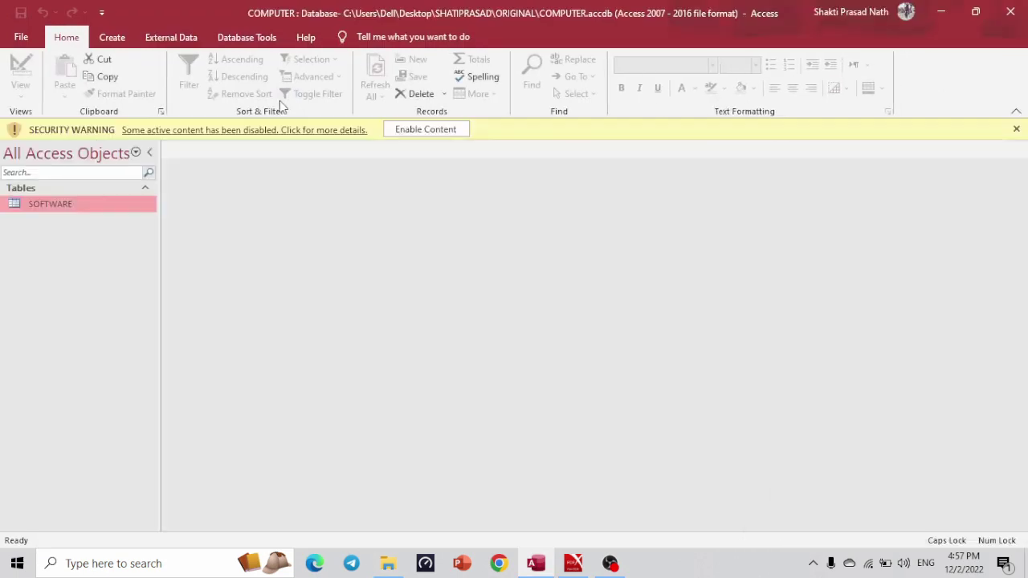
Enable content, open the SOFTWARE table, then choose Save Database As and agree to close open objects.
{"action": "left_click", "coordinate": [457, 128]}
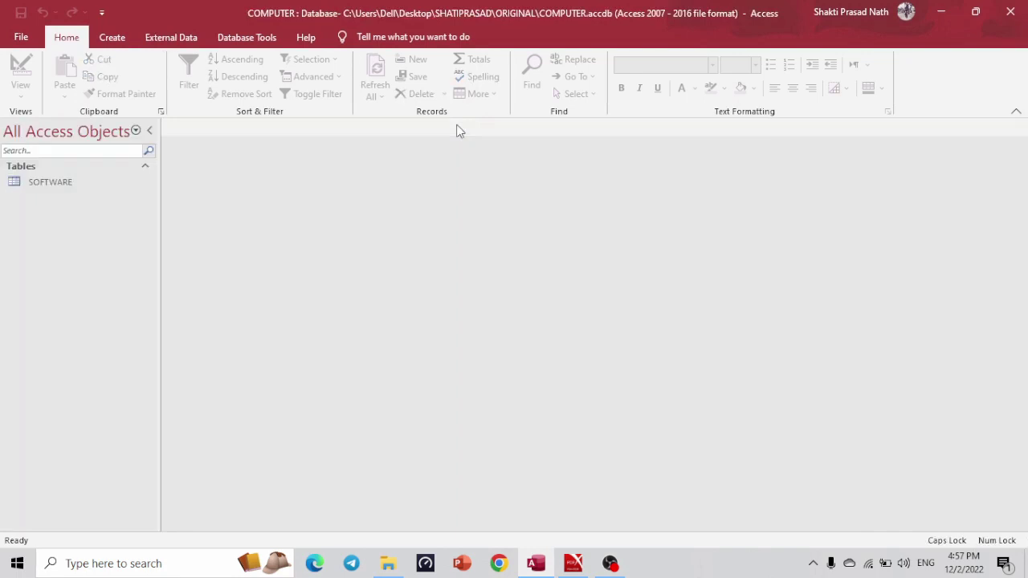
{"action": "double_click", "coordinate": [94, 182]}
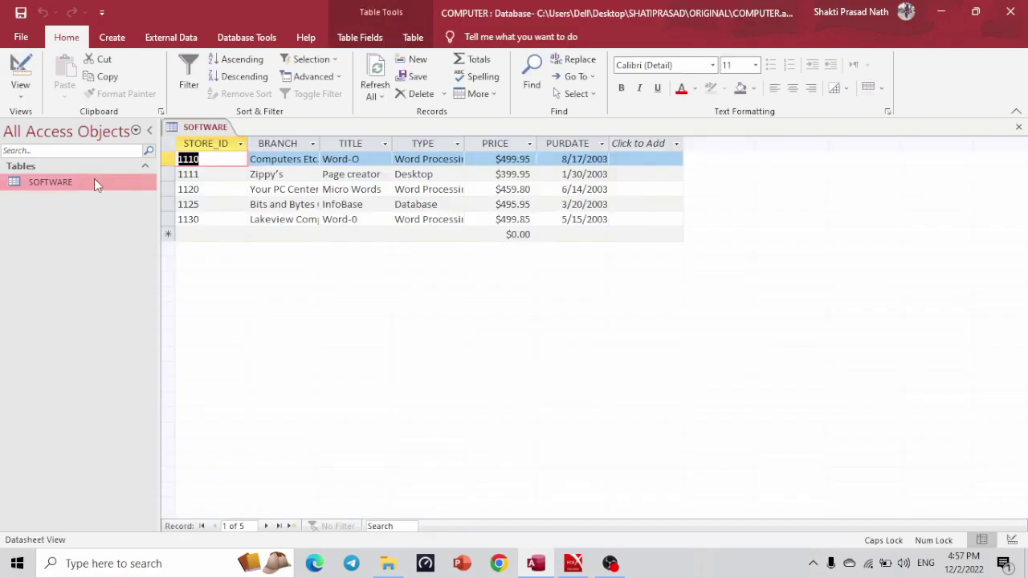
{"action": "left_click", "coordinate": [20, 36]}
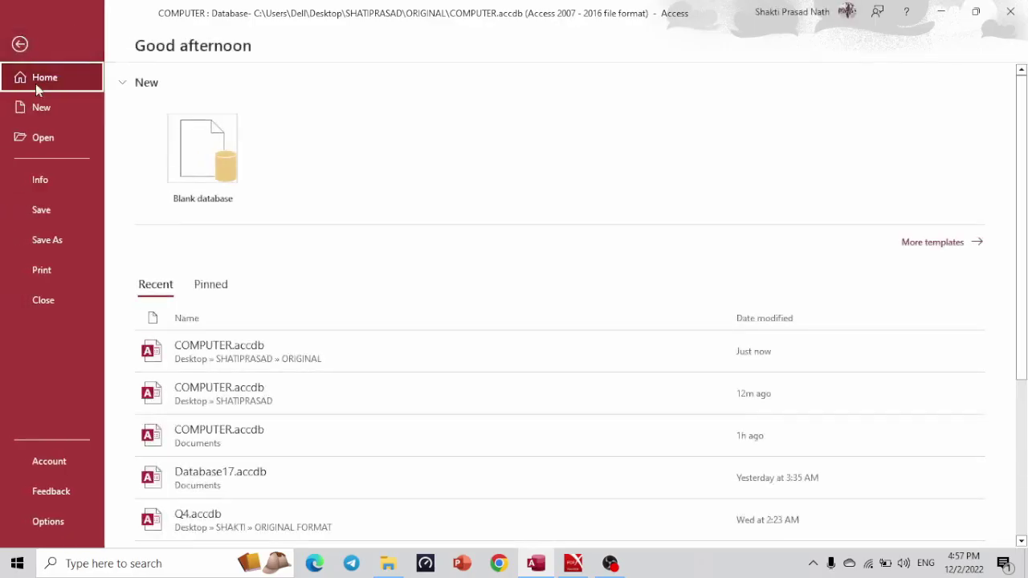
{"action": "left_click", "coordinate": [48, 246]}
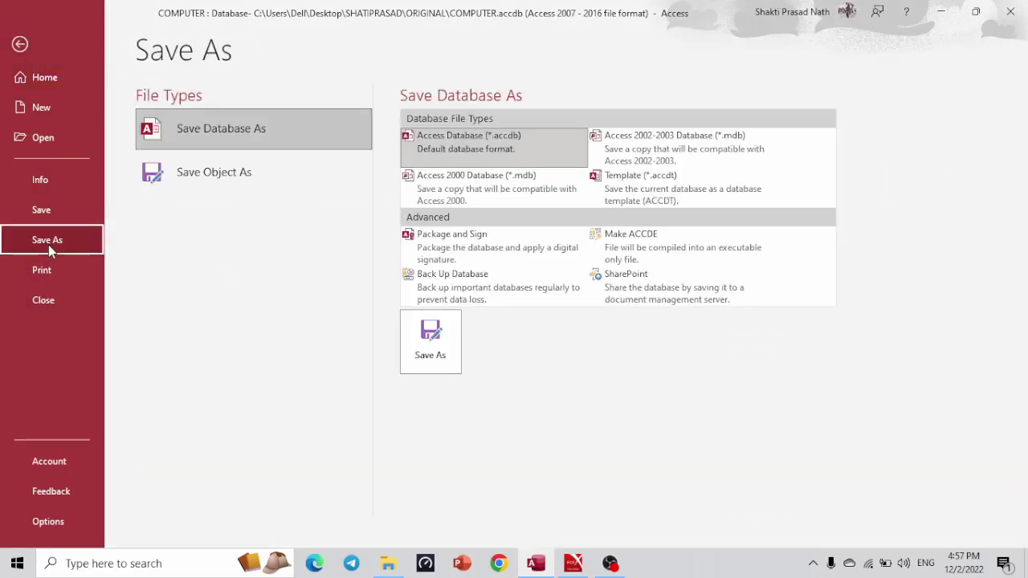
{"action": "left_click", "coordinate": [290, 131]}
{"action": "left_click", "coordinate": [431, 339]}
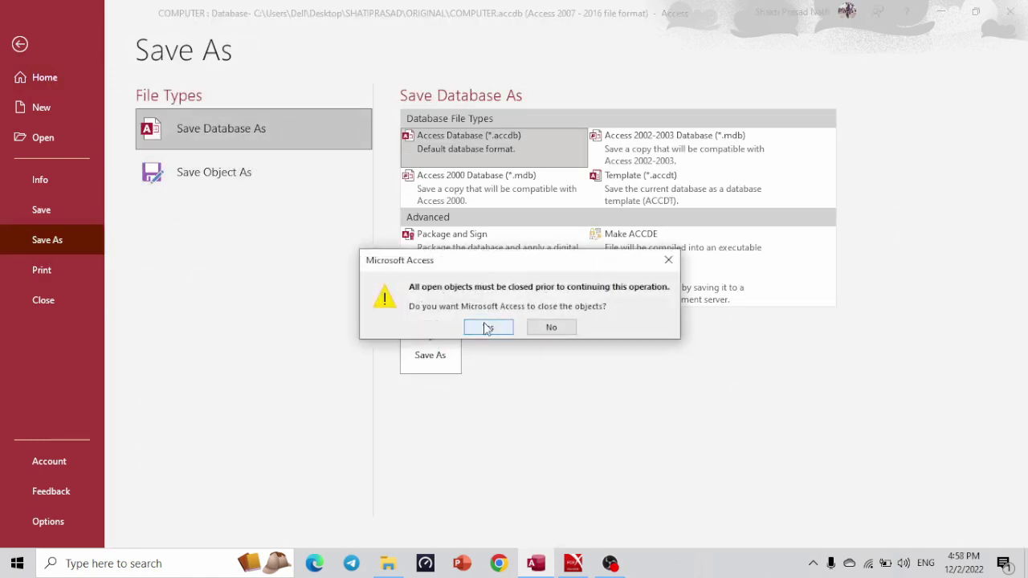
{"action": "left_click", "coordinate": [487, 328]}
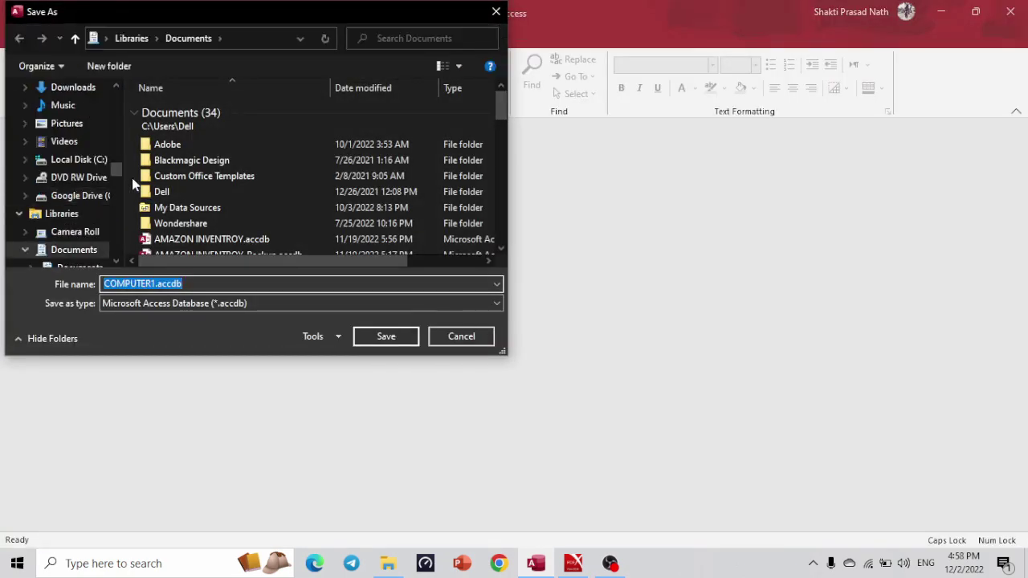
Point the database Save As dialog at the PDF folder, keeping the .accdb file type.
{"action": "left_click_drag", "start_coordinate": [118, 175], "coordinate": [118, 135]}
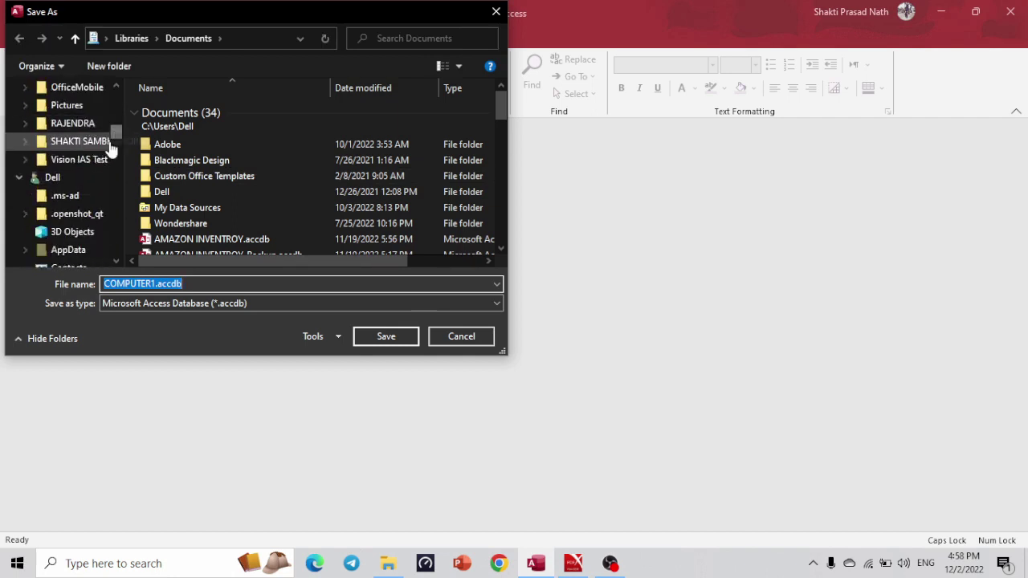
{"action": "left_click_drag", "start_coordinate": [119, 131], "coordinate": [119, 100]}
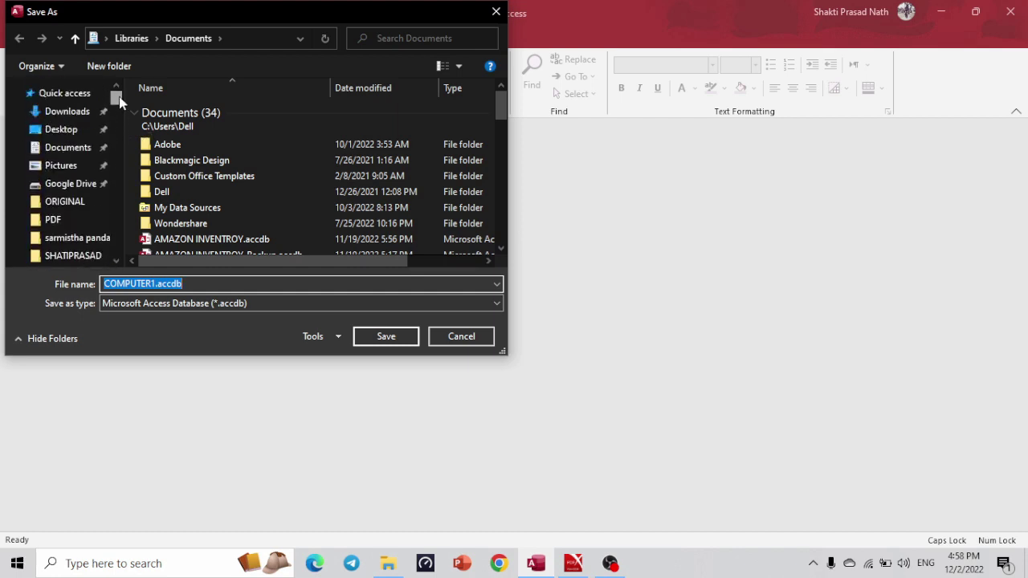
{"action": "left_click", "coordinate": [71, 224]}
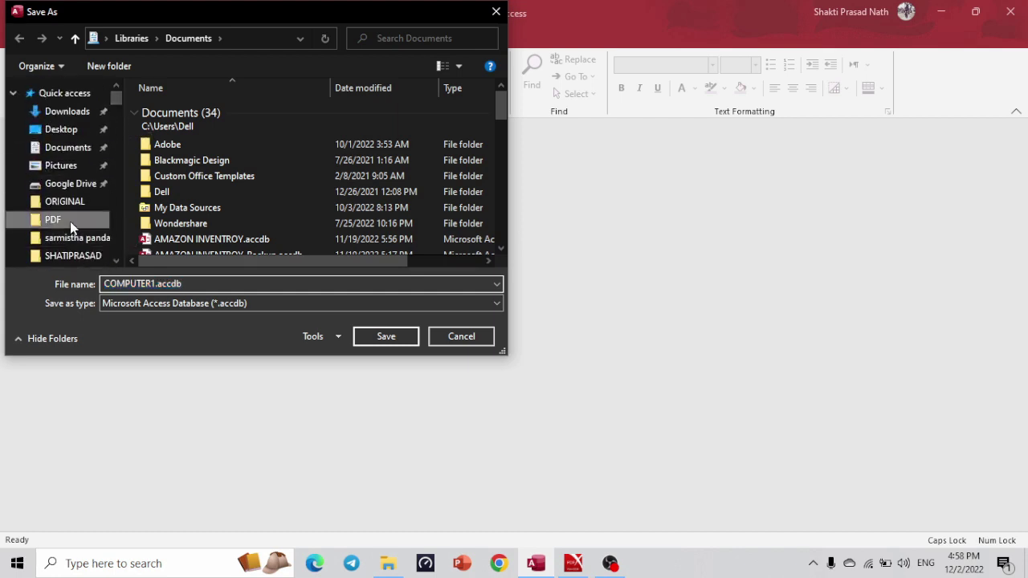
{"action": "left_click", "coordinate": [305, 305]}
{"action": "left_click", "coordinate": [307, 315]}
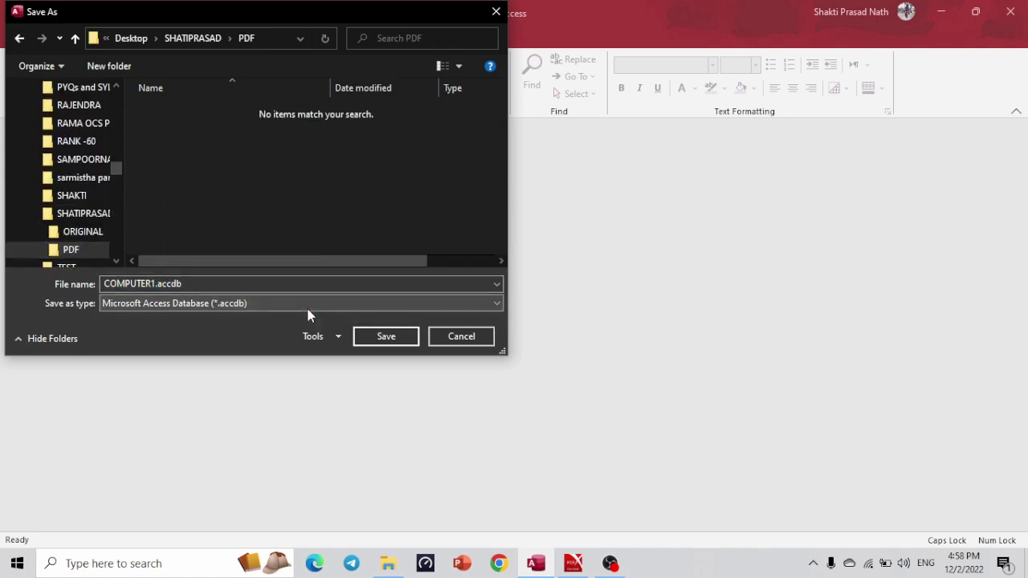
{"action": "left_click", "coordinate": [306, 285]}
{"action": "left_click", "coordinate": [497, 284]}
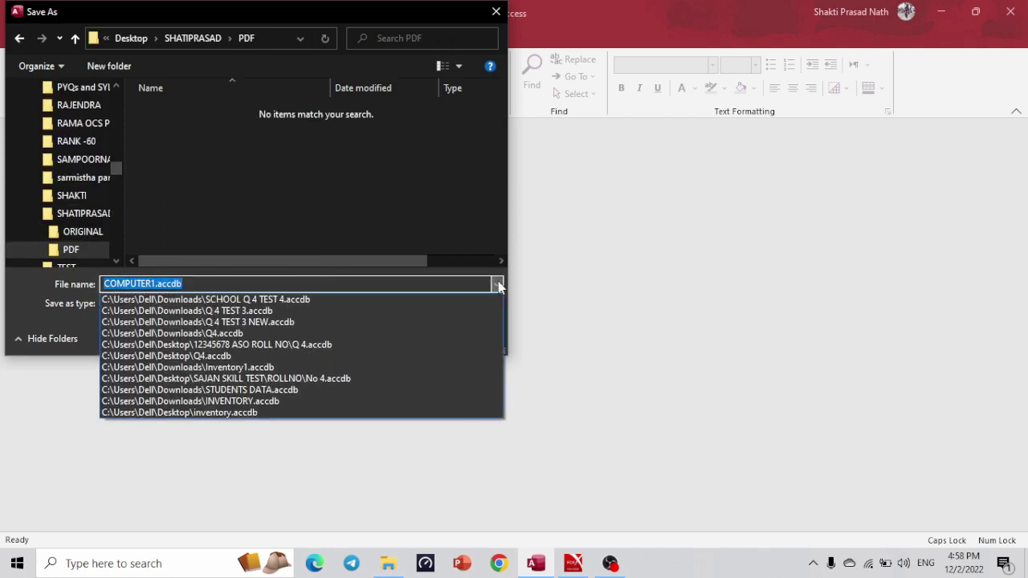
{"action": "left_click", "coordinate": [498, 284]}
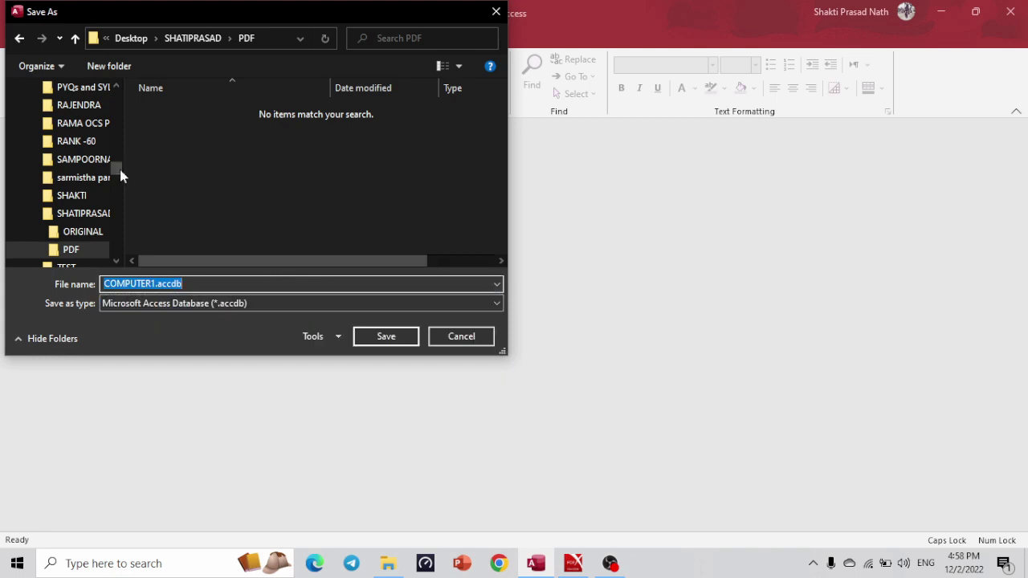
{"action": "scroll", "coordinate": [118, 156], "scroll_direction": "up", "scroll_amount": 2}
{"action": "scroll", "coordinate": [118, 147], "scroll_direction": "up", "scroll_amount": 5}
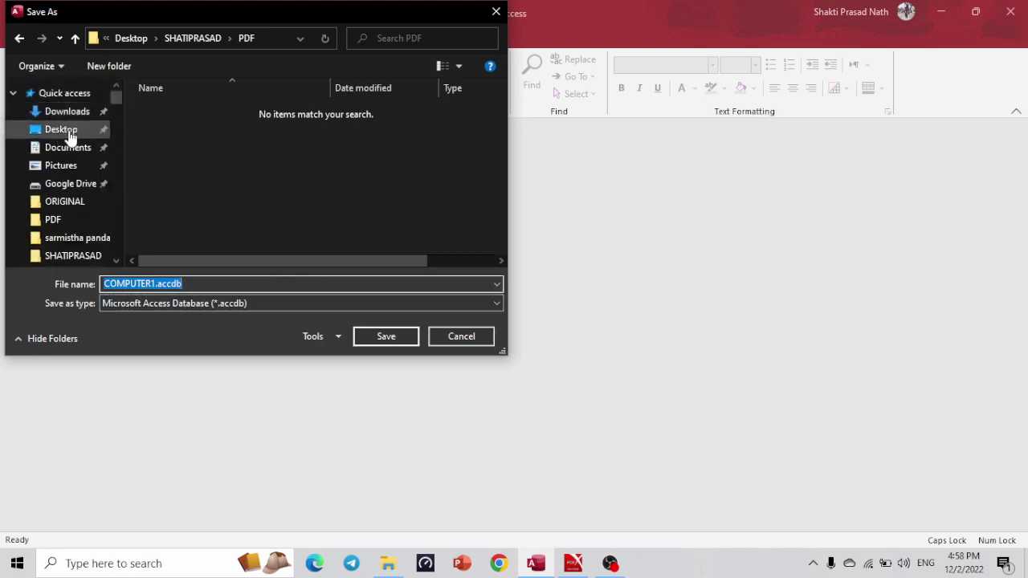
Switch the dialog to Desktop, then close it without saving COMPUTER1.accdb.
{"action": "left_click", "coordinate": [65, 131]}
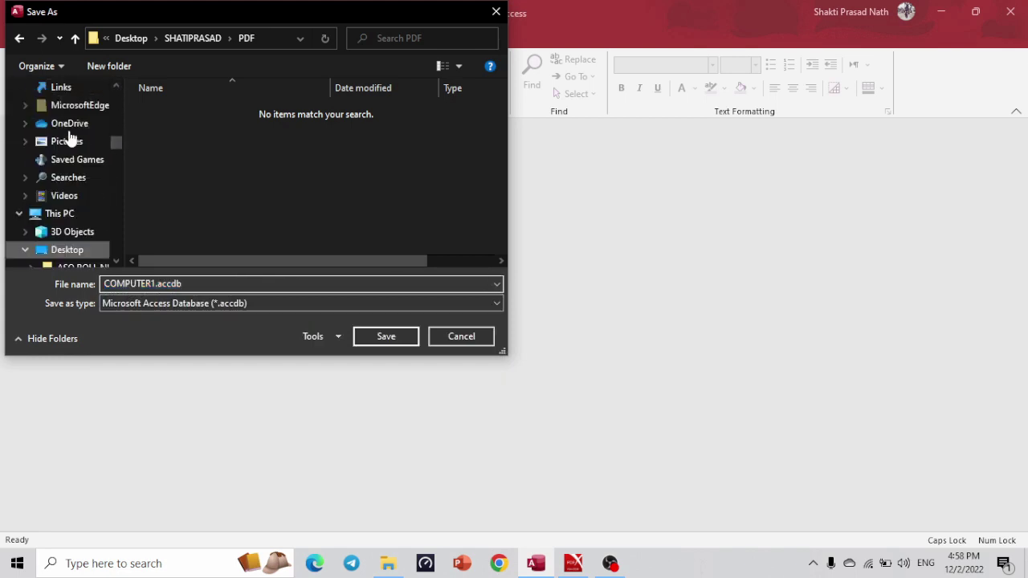
{"action": "left_click", "coordinate": [298, 305]}
{"action": "left_click", "coordinate": [298, 306]}
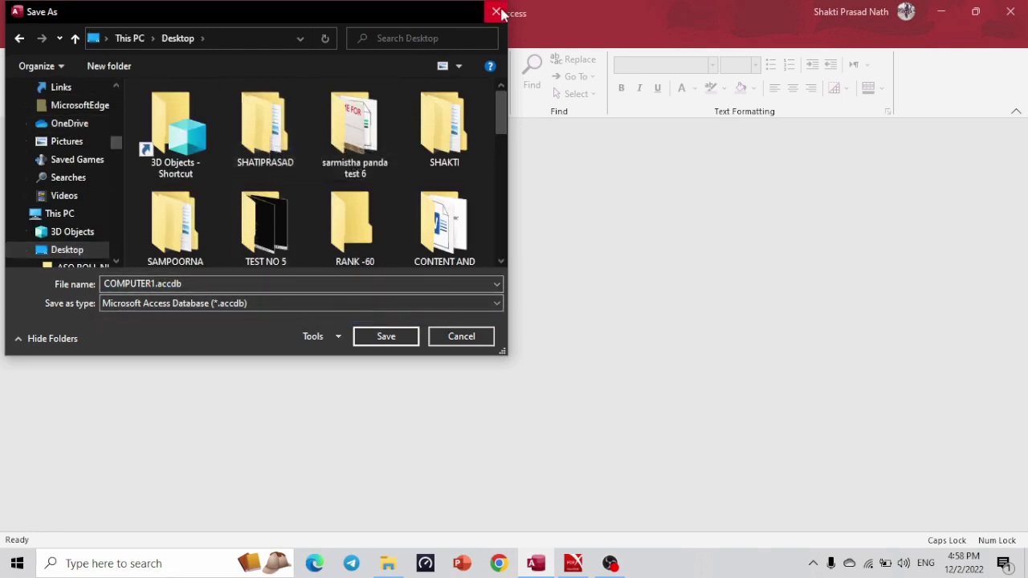
{"action": "left_click", "coordinate": [498, 13]}
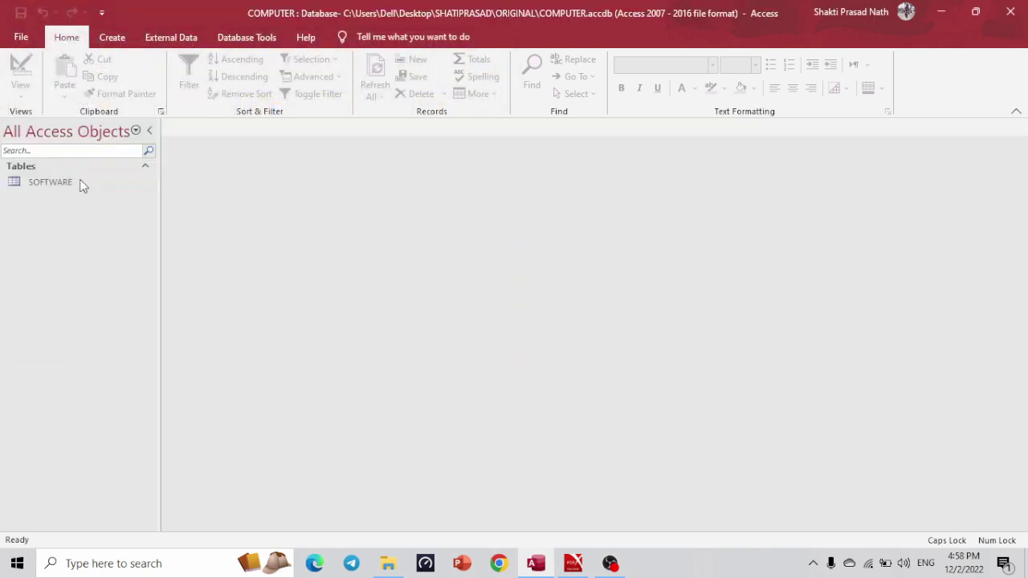
Open the SOFTWARE table and print it with Microsoft Print to PDF.
{"action": "double_click", "coordinate": [50, 182]}
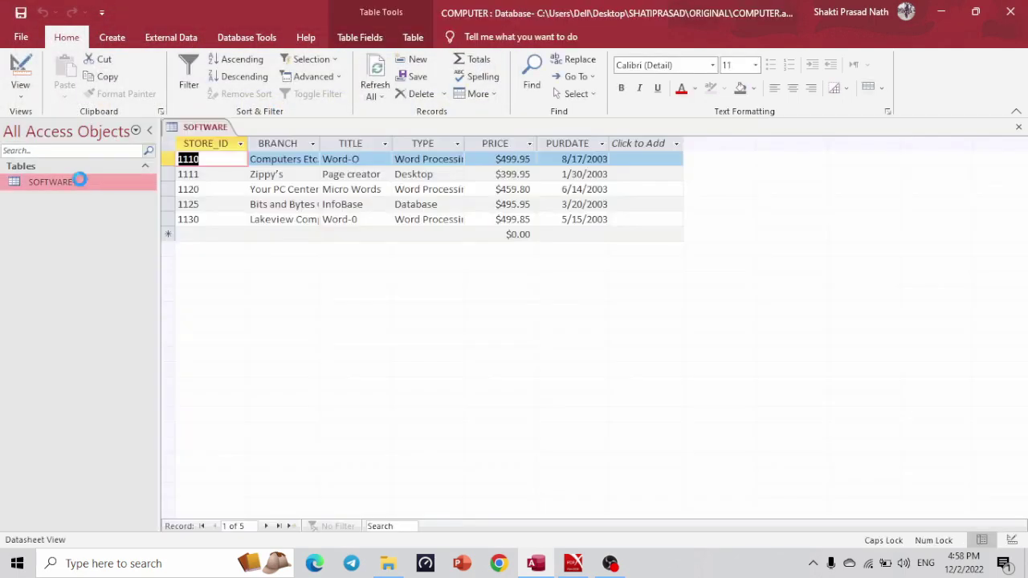
{"action": "key", "text": "ctrl+p"}
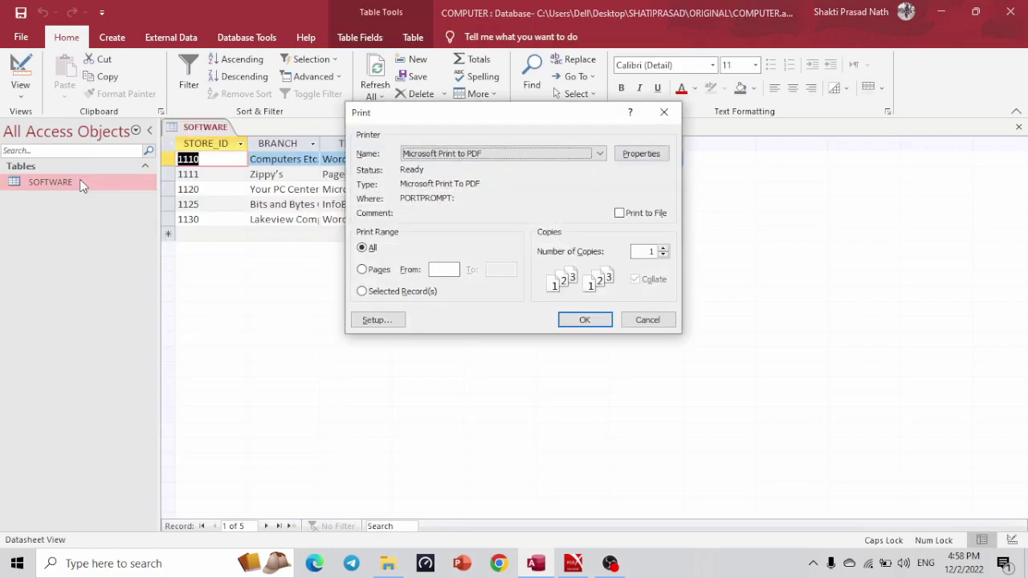
{"action": "left_click", "coordinate": [577, 320]}
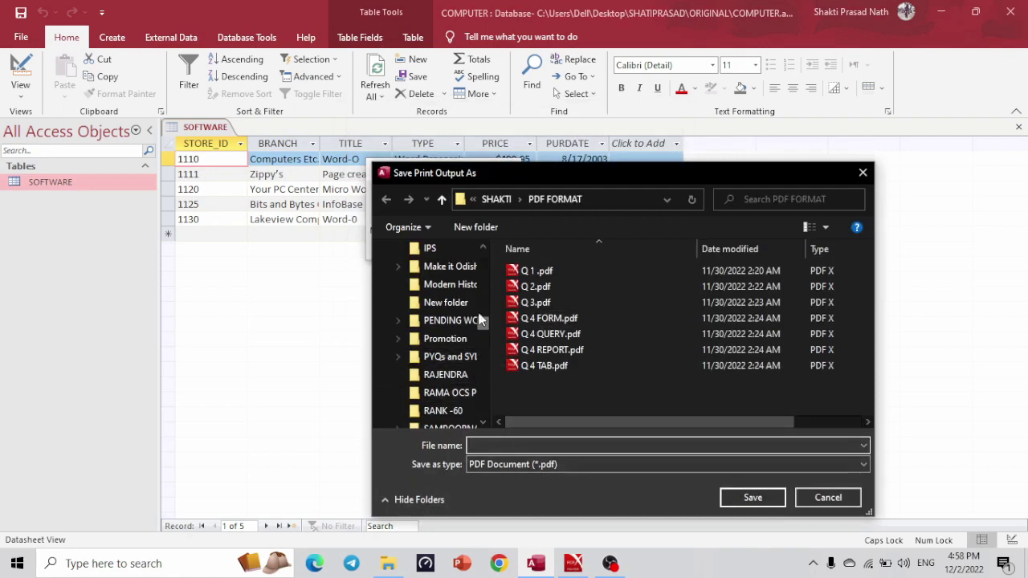
{"action": "scroll", "coordinate": [482, 316], "scroll_direction": "up", "scroll_amount": 3}
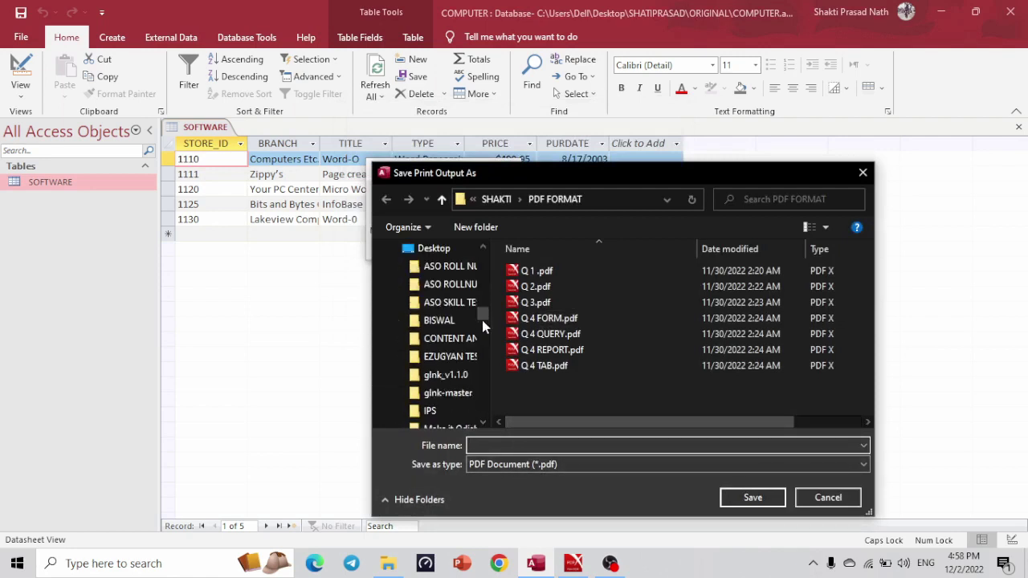
{"action": "left_click_drag", "start_coordinate": [483, 321], "coordinate": [482, 337]}
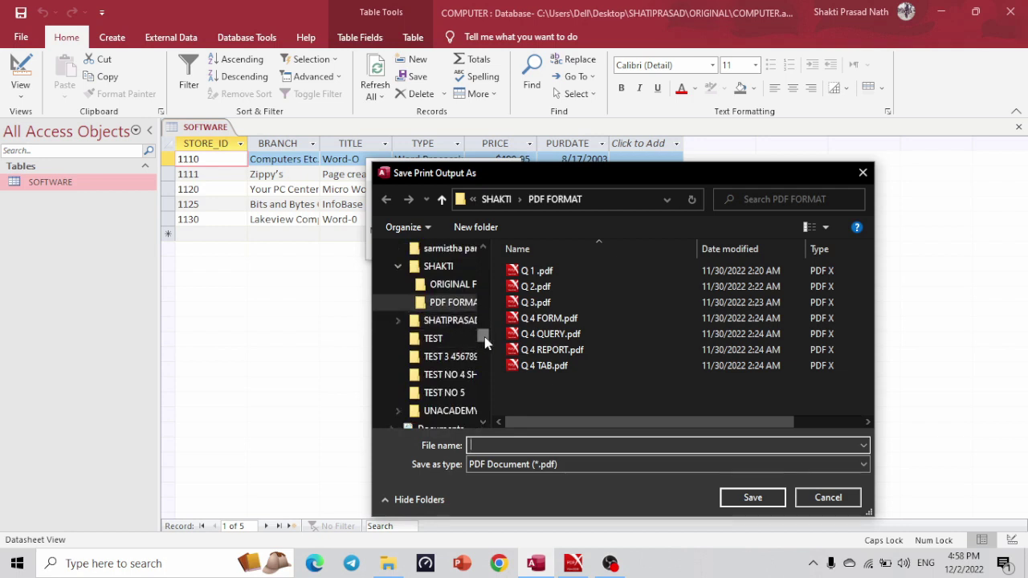
{"action": "left_click_drag", "start_coordinate": [486, 341], "coordinate": [483, 241]}
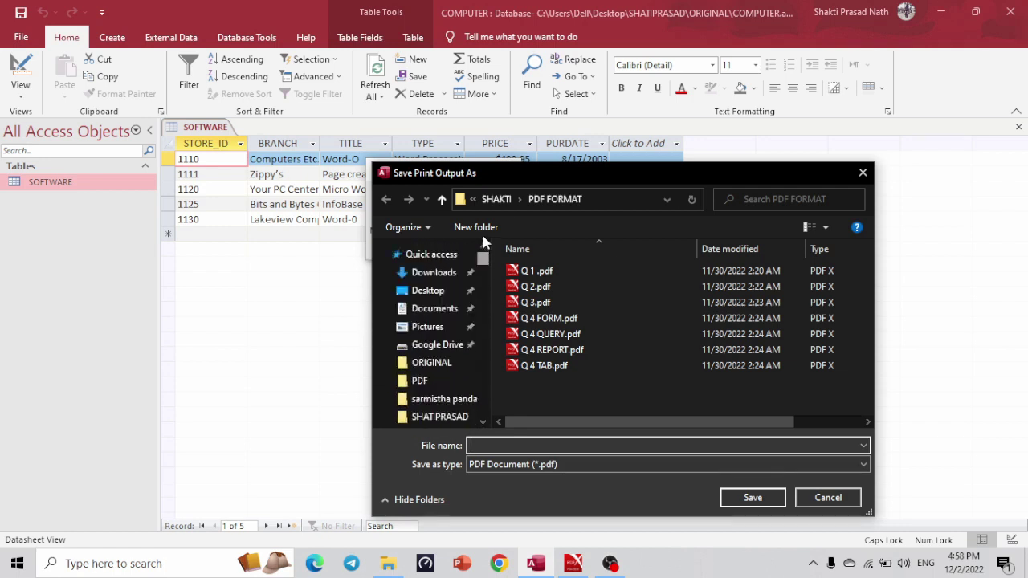
Save the printed PDF as COMPUTER in Desktop > SHATIPRASAD > PDF.
{"action": "left_click", "coordinate": [429, 292]}
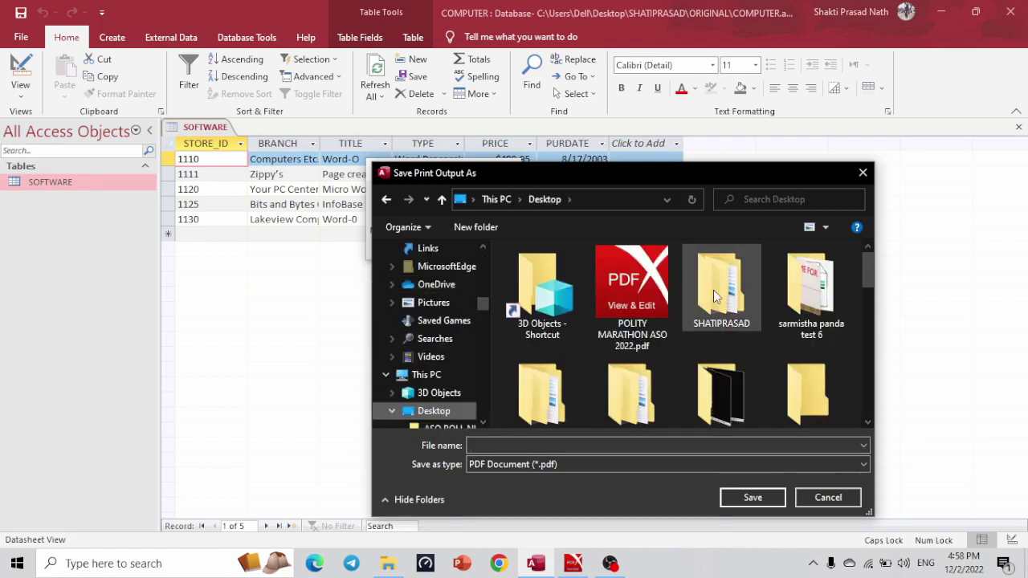
{"action": "left_click", "coordinate": [718, 296]}
{"action": "double_click", "coordinate": [717, 296]}
{"action": "double_click", "coordinate": [645, 289]}
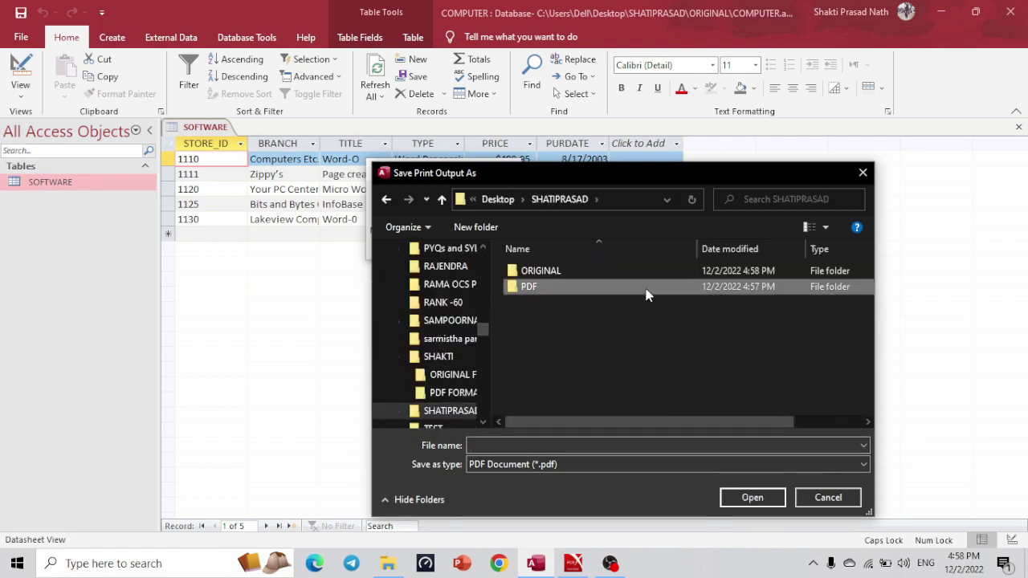
{"action": "left_click", "coordinate": [557, 447]}
{"action": "type", "text": "COMPUTER"}
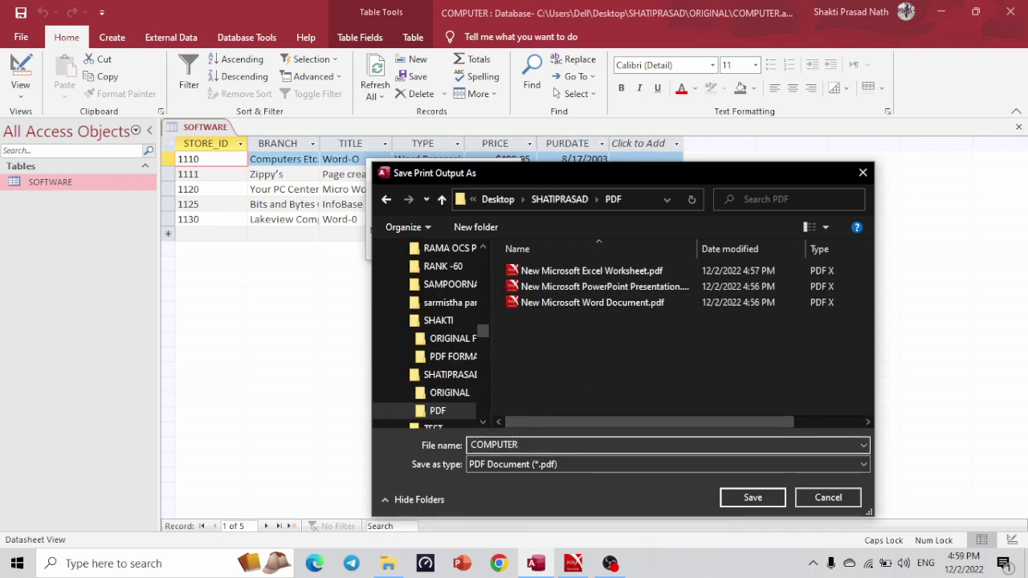
{"action": "left_click", "coordinate": [748, 496]}
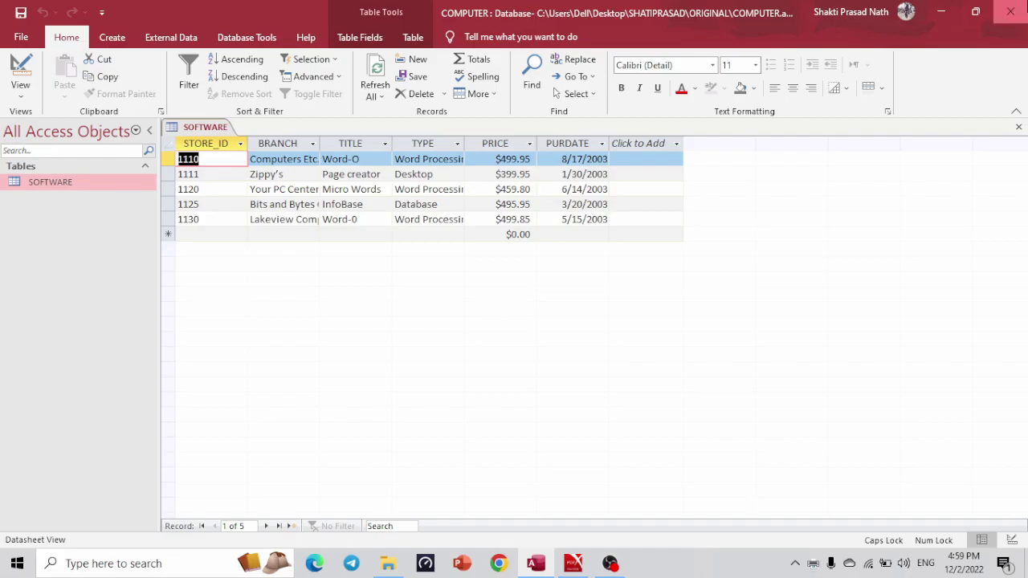
Close Access and File Explorer, then reopen SHATIPRASAD from the desktop.
{"action": "left_click", "coordinate": [1010, 11]}
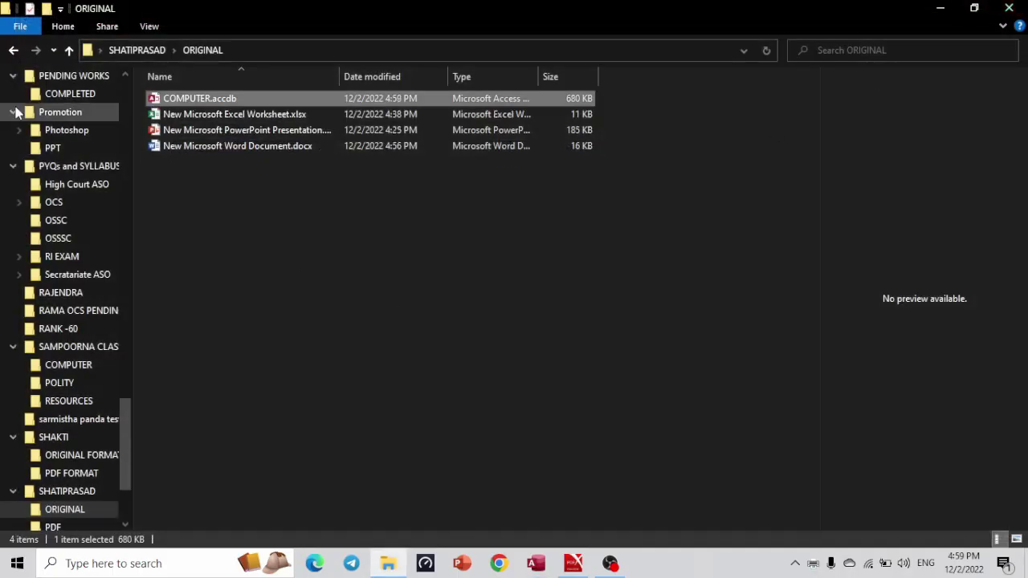
{"action": "left_click", "coordinate": [13, 52]}
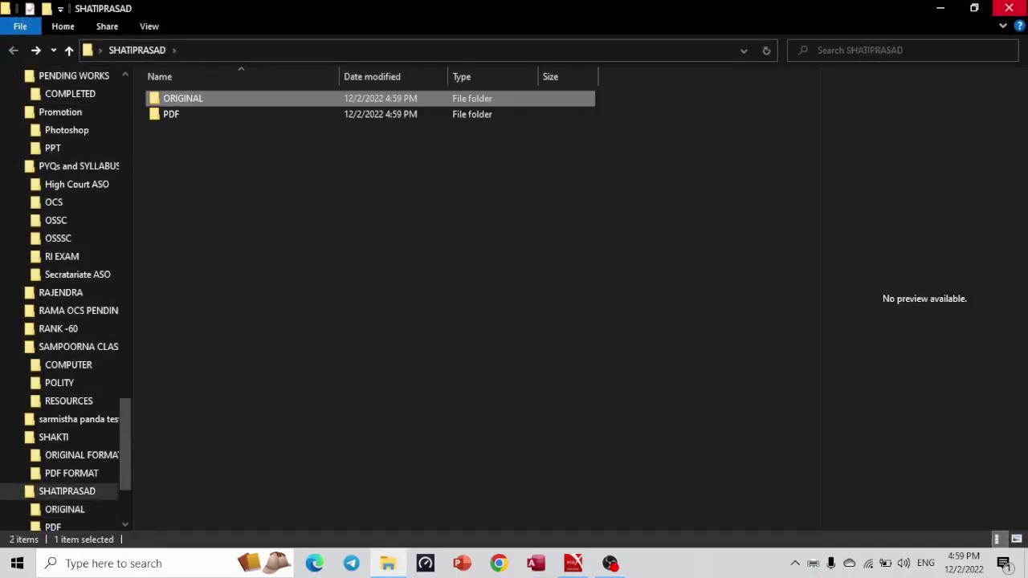
{"action": "left_click", "coordinate": [1009, 8]}
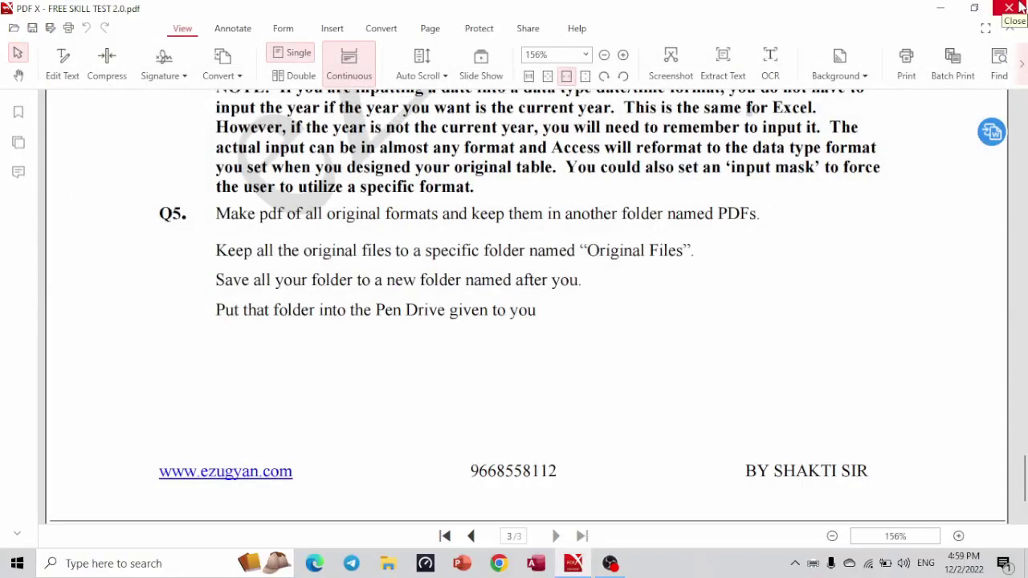
{"action": "left_click", "coordinate": [948, 7]}
{"action": "left_click", "coordinate": [950, 7]}
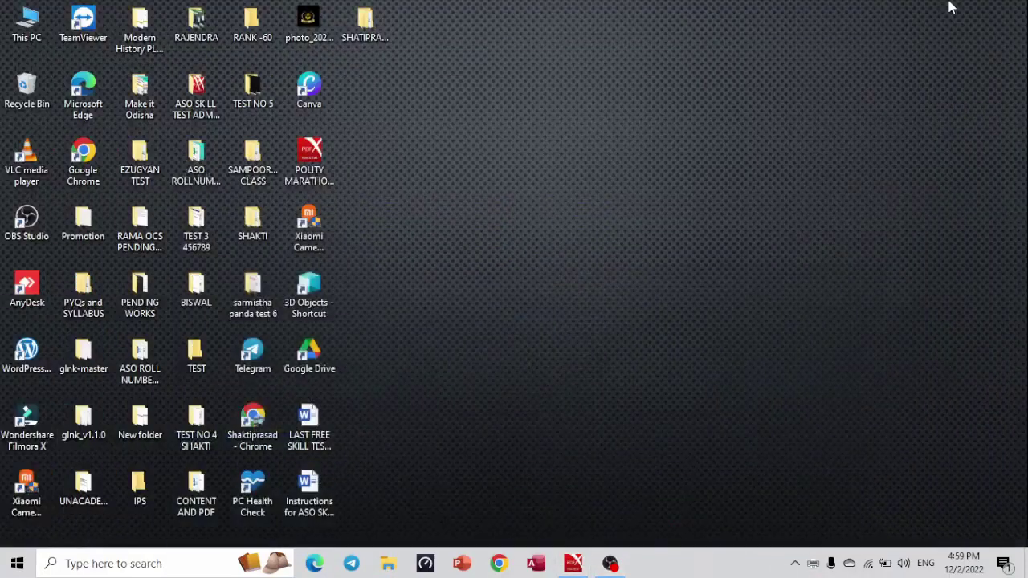
{"action": "double_click", "coordinate": [362, 32]}
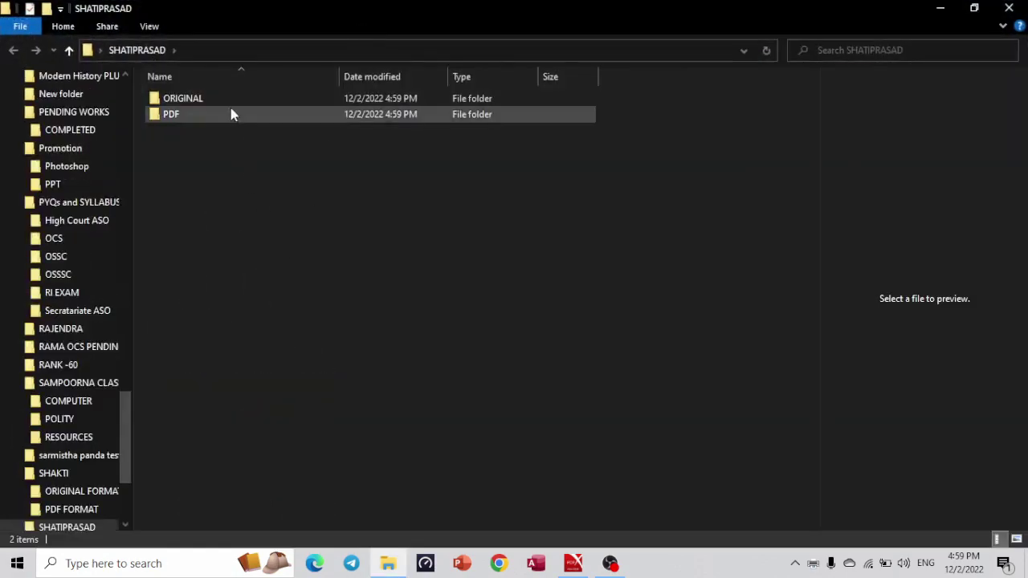
Check that ORIGINAL holds the four Office files and PDF their four PDF copies.
{"action": "double_click", "coordinate": [273, 99]}
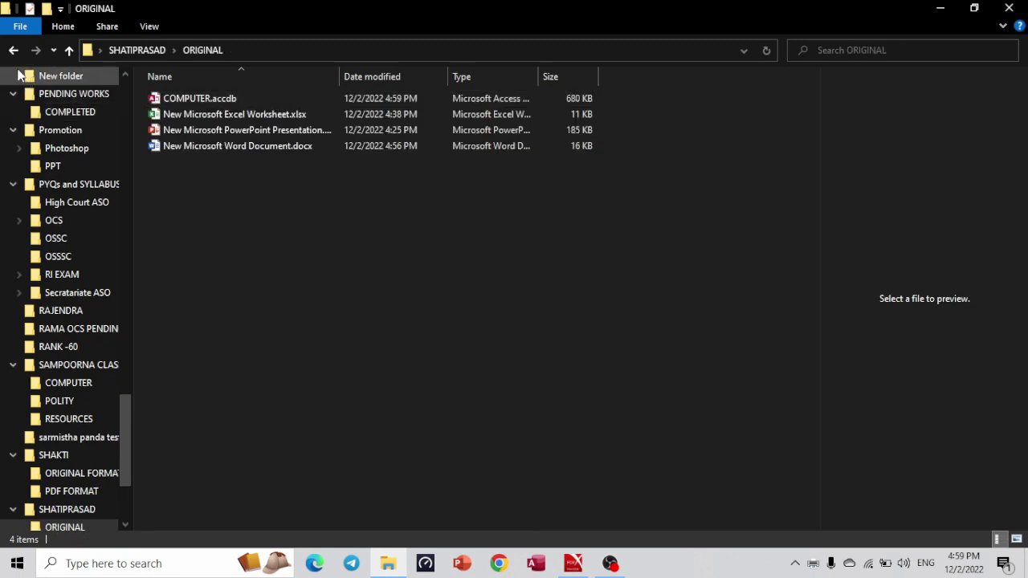
{"action": "left_click", "coordinate": [13, 49]}
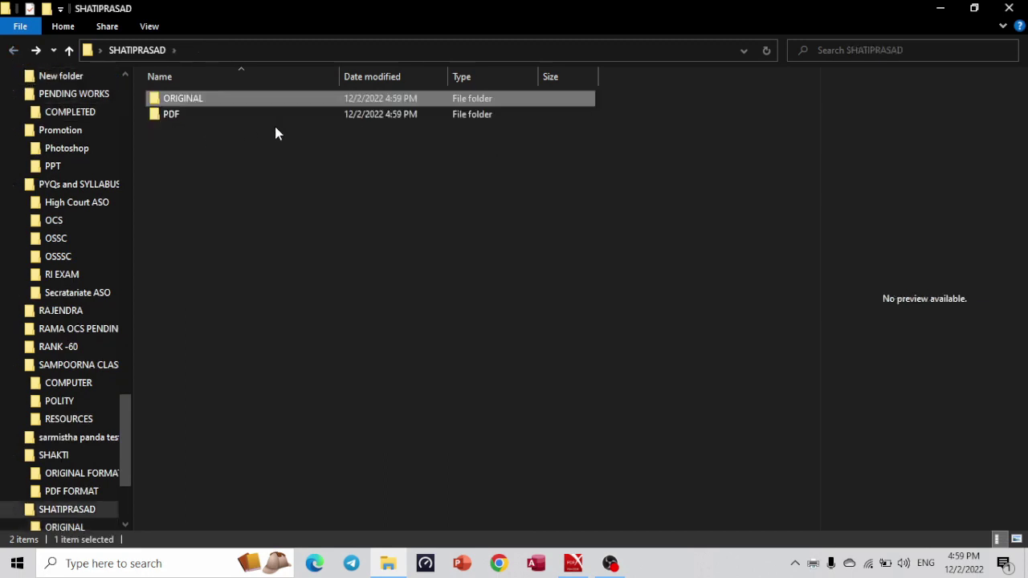
{"action": "double_click", "coordinate": [303, 116]}
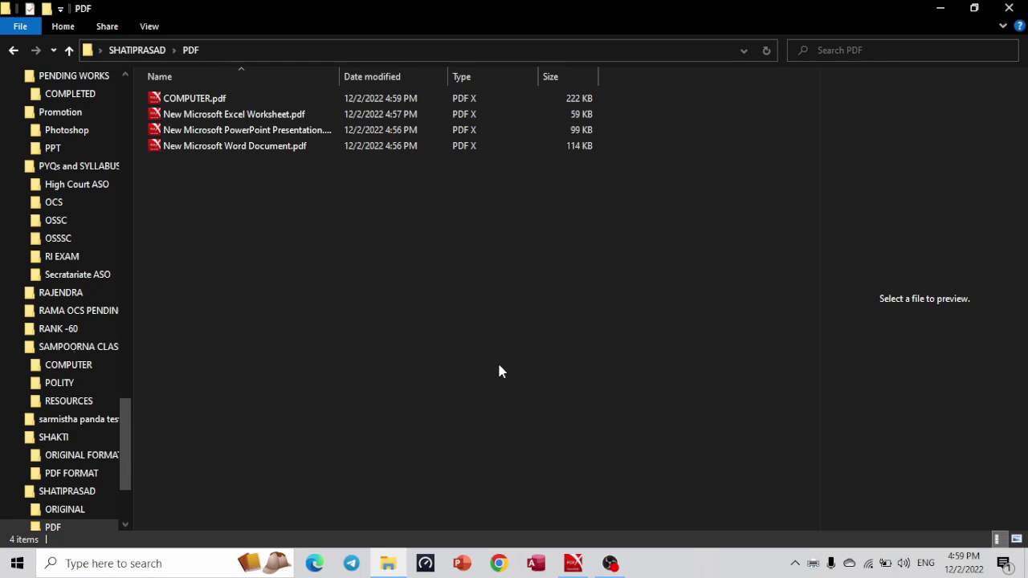
Highlight the pen drive line in the skill test PDF, then close File Explorer.
{"action": "left_click", "coordinate": [573, 563]}
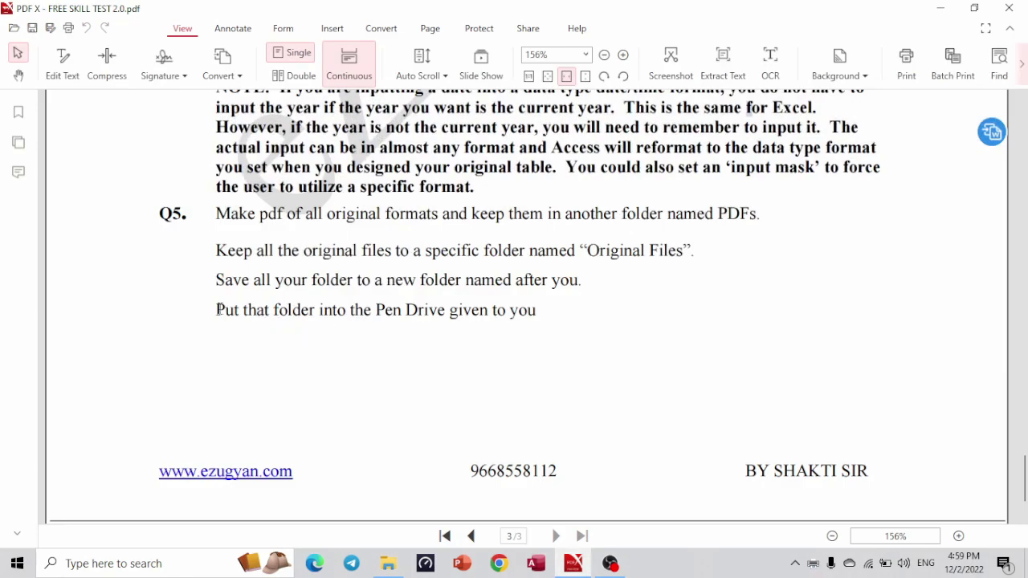
{"action": "left_click_drag", "start_coordinate": [217, 309], "coordinate": [567, 333]}
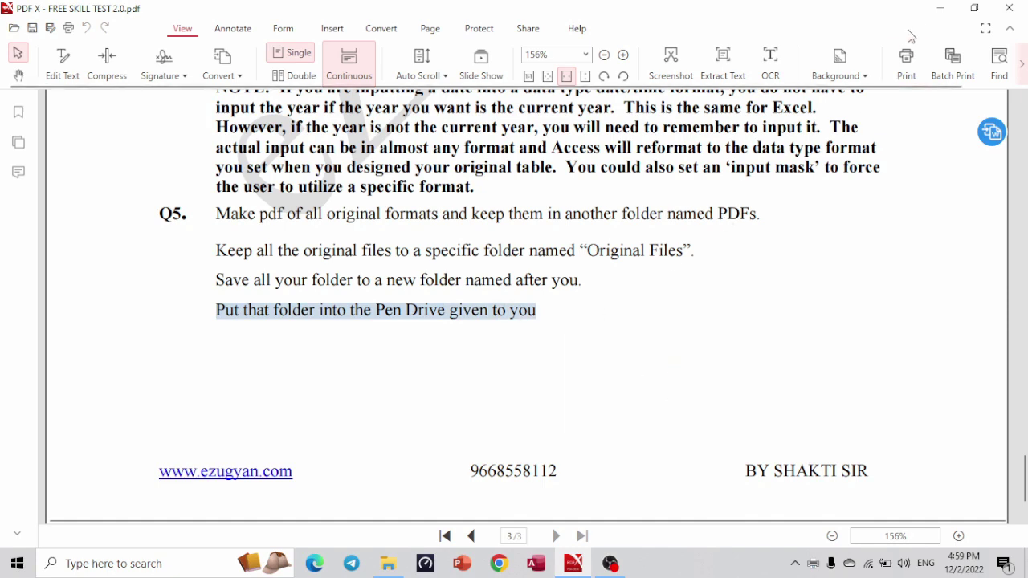
{"action": "left_click", "coordinate": [938, 8]}
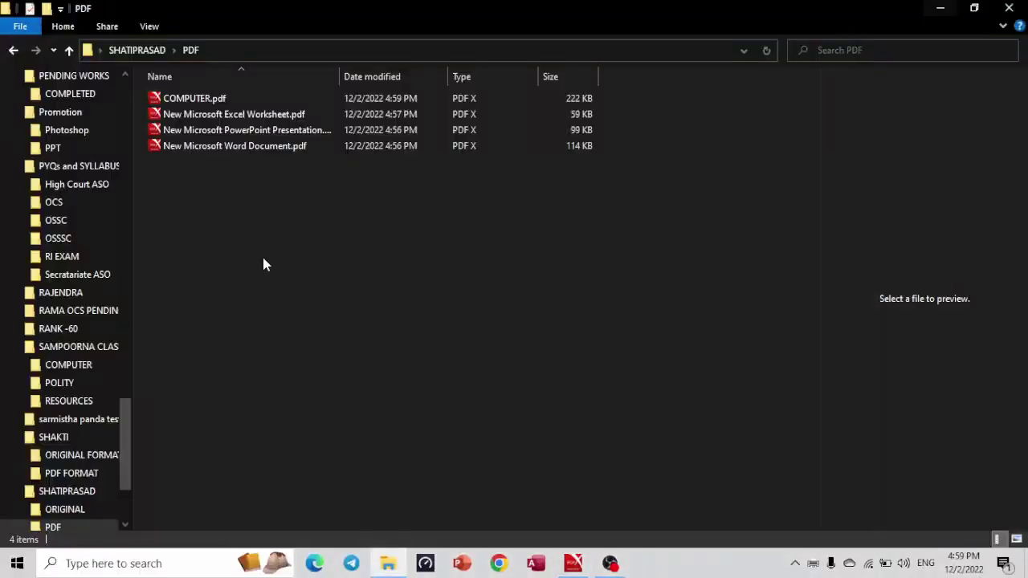
{"action": "left_click", "coordinate": [13, 50]}
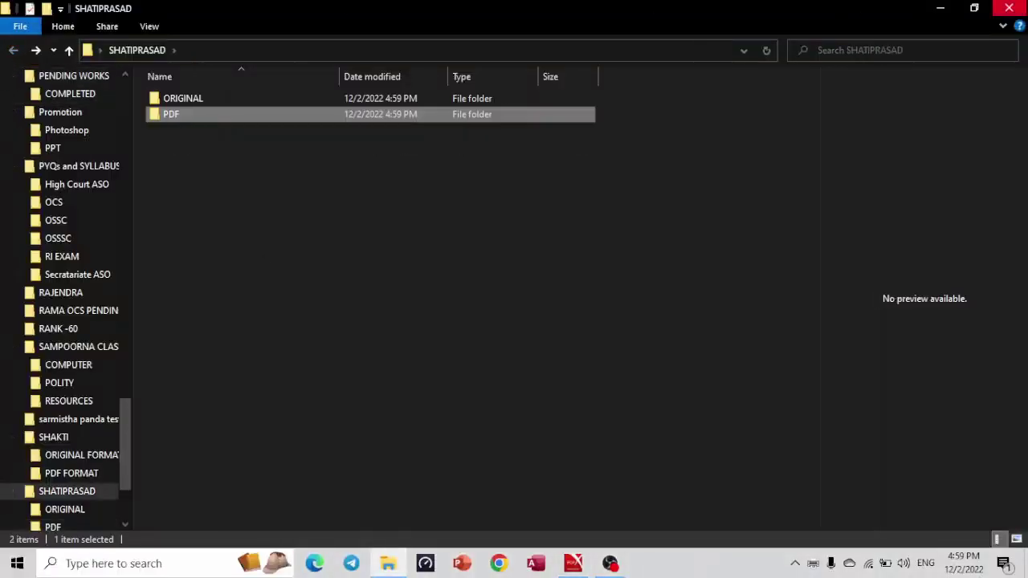
{"action": "left_click", "coordinate": [1009, 9]}
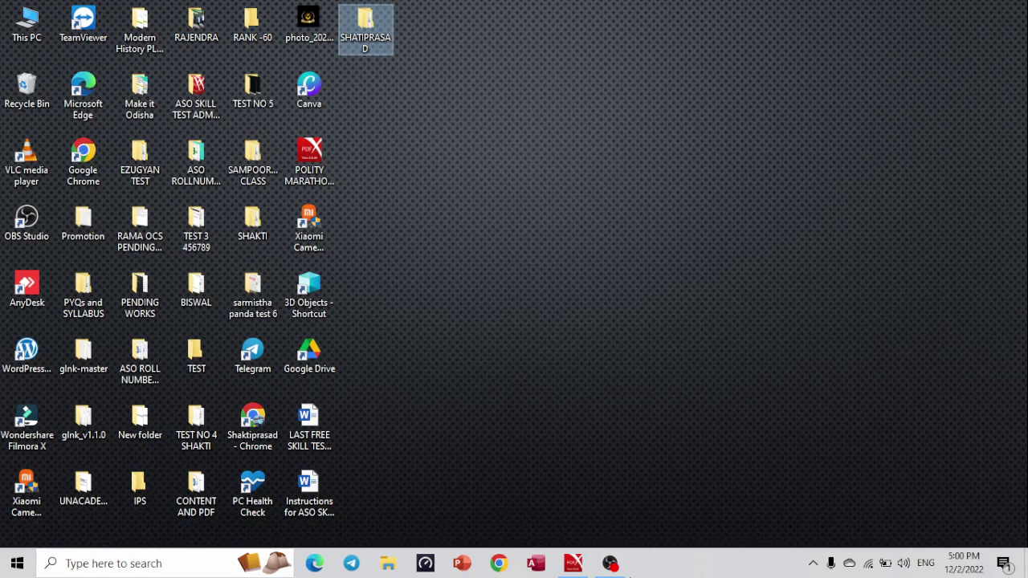
Restore the OBS Studio window from its taskbar icon.
{"action": "left_click", "coordinate": [611, 563]}
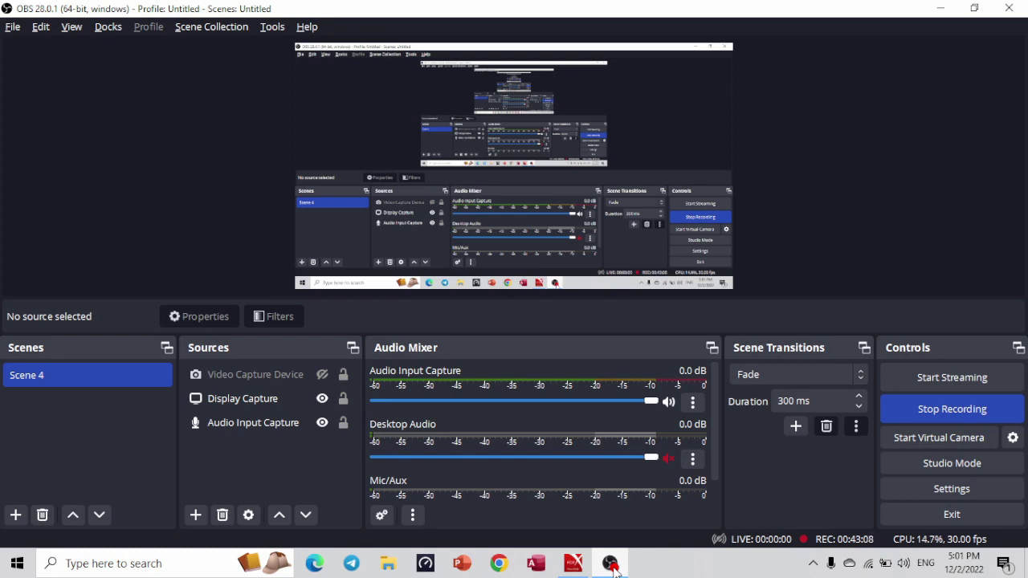
Close the EZUGYAN AutoPlay and Google Drive popups, then minimize PDF X and OBS to the desktop.
{"action": "left_click", "coordinate": [610, 563]}
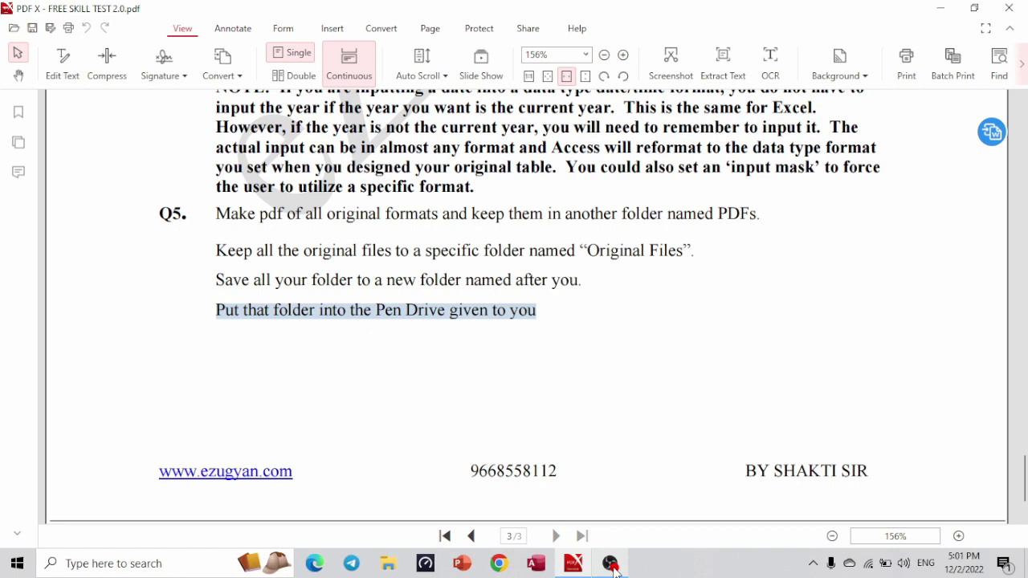
{"action": "left_click", "coordinate": [611, 564]}
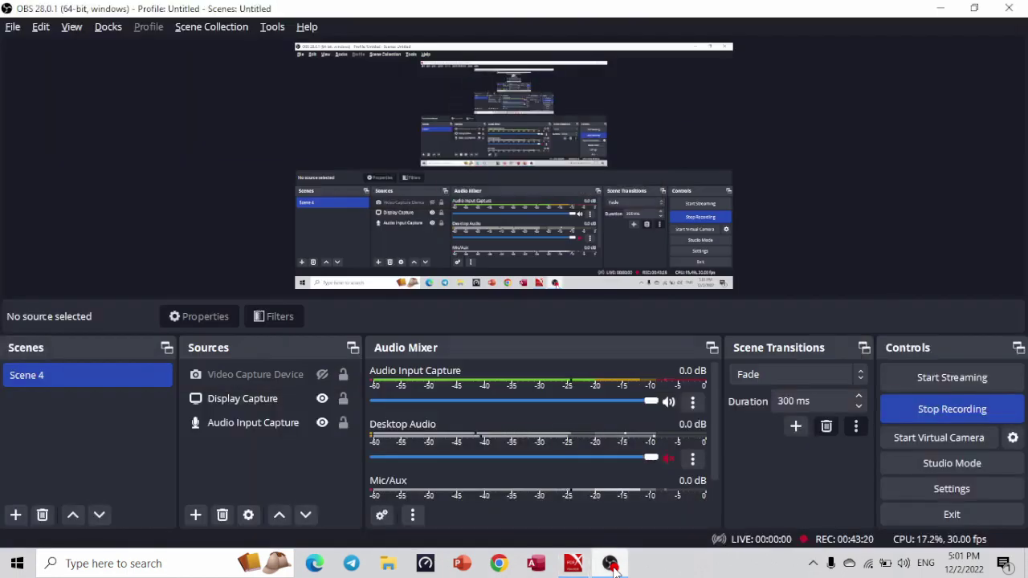
{"action": "left_click", "coordinate": [611, 564]}
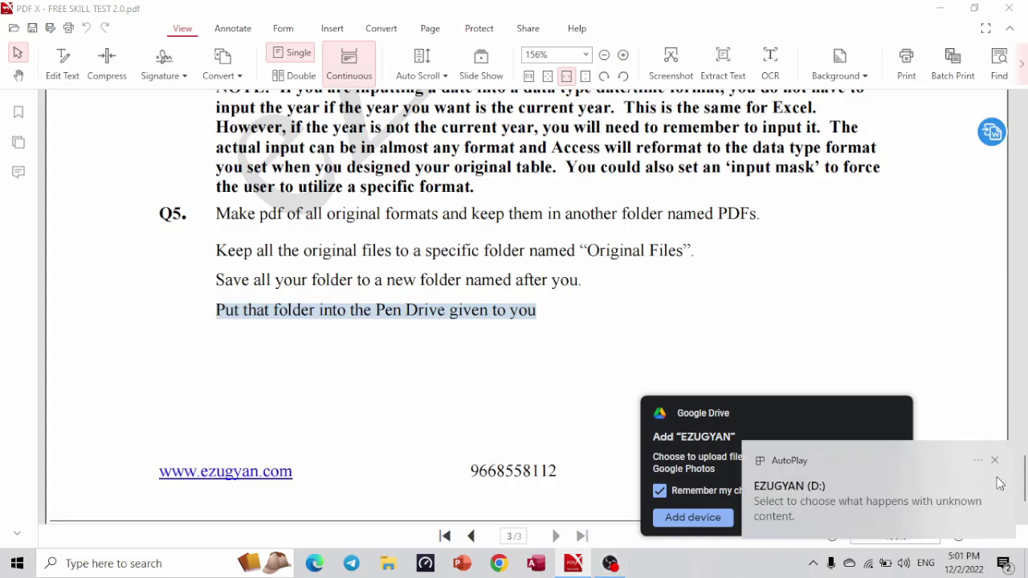
{"action": "left_click", "coordinate": [994, 460]}
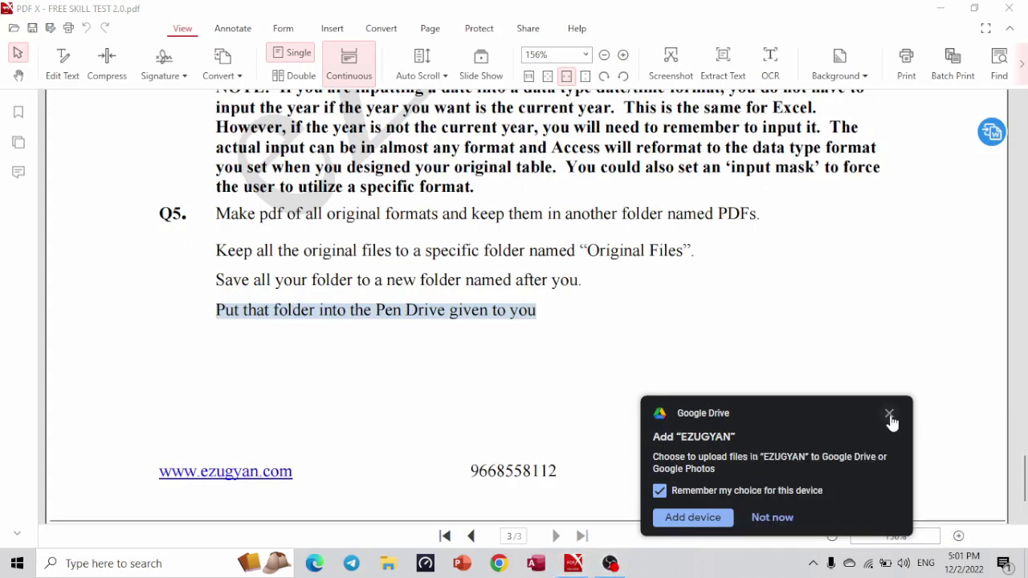
{"action": "left_click", "coordinate": [890, 414]}
{"action": "left_click", "coordinate": [939, 16]}
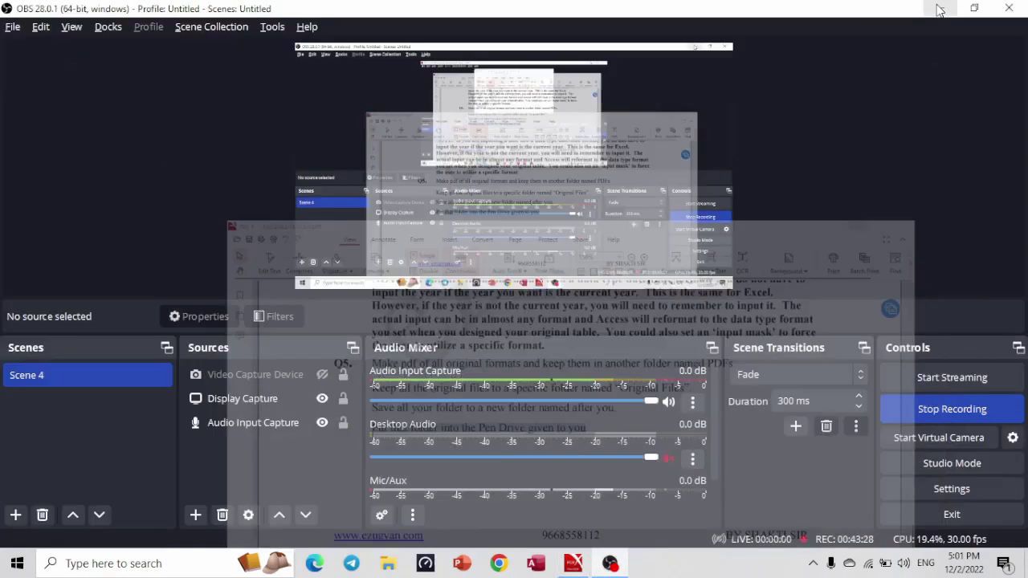
{"action": "left_click", "coordinate": [938, 12]}
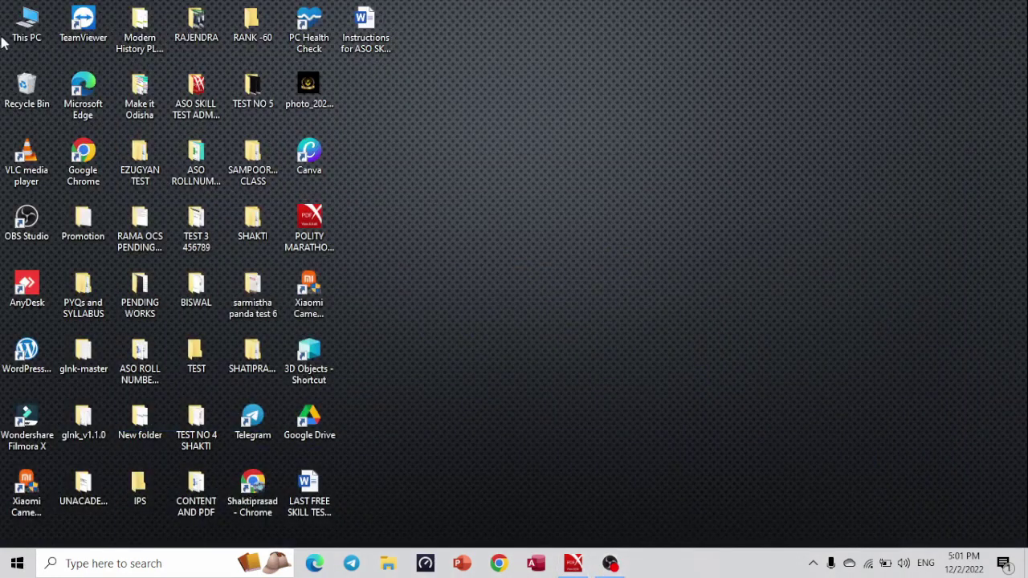
Open the EZUGYAN (D:) pen drive from This PC and minimize it.
{"action": "double_click", "coordinate": [27, 23]}
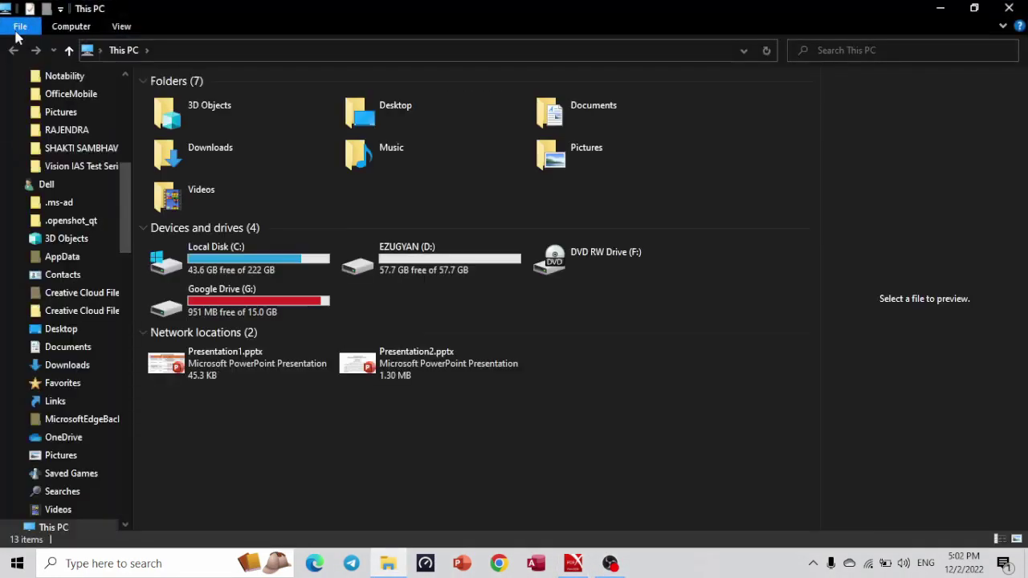
{"action": "left_click", "coordinate": [440, 273]}
{"action": "double_click", "coordinate": [440, 273]}
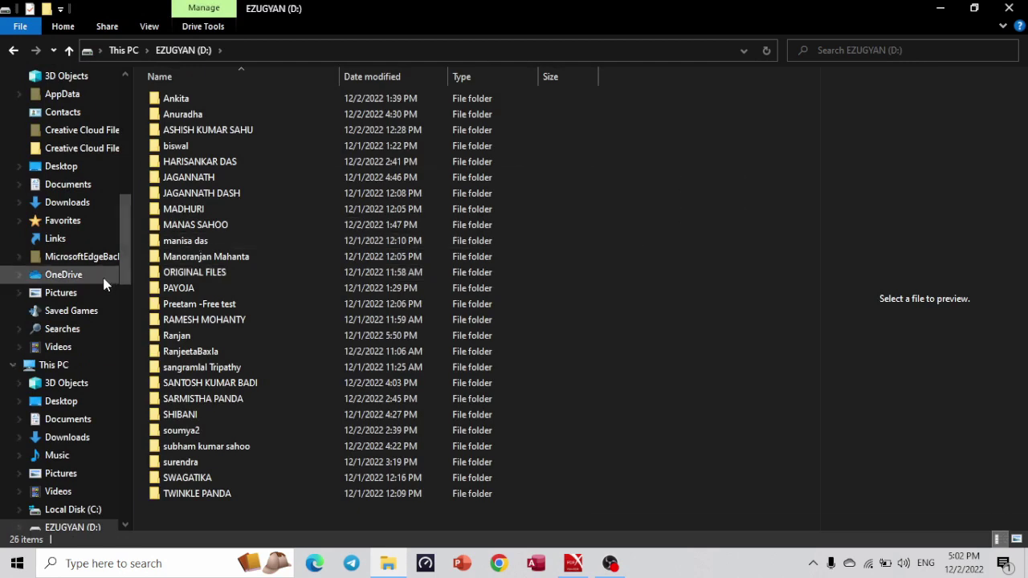
{"action": "left_click", "coordinate": [934, 8]}
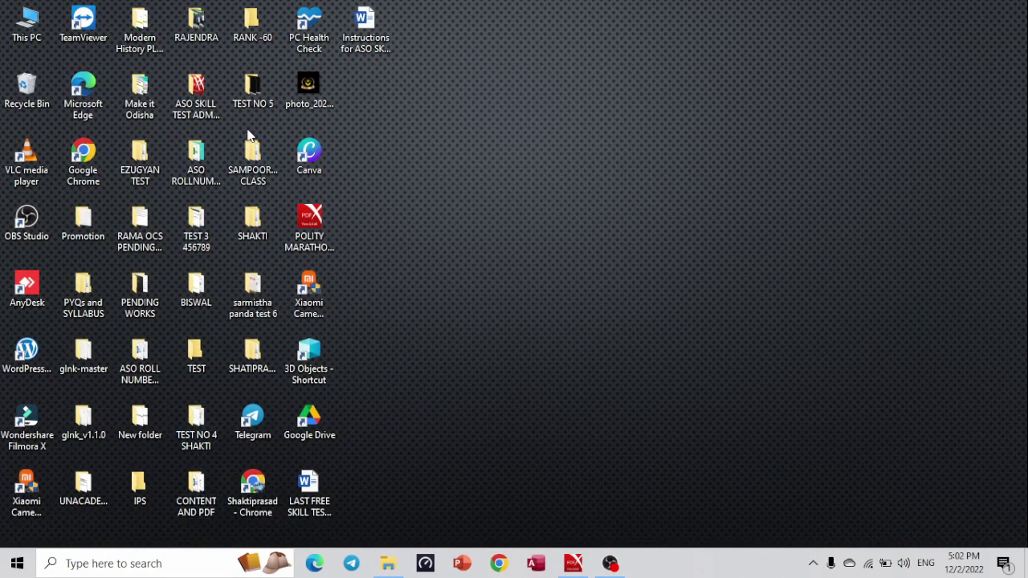
Copy the desktop SHATIPRASAD folder, paste it onto EZUGYAN (D:), and close Explorer.
{"action": "left_click", "coordinate": [253, 350]}
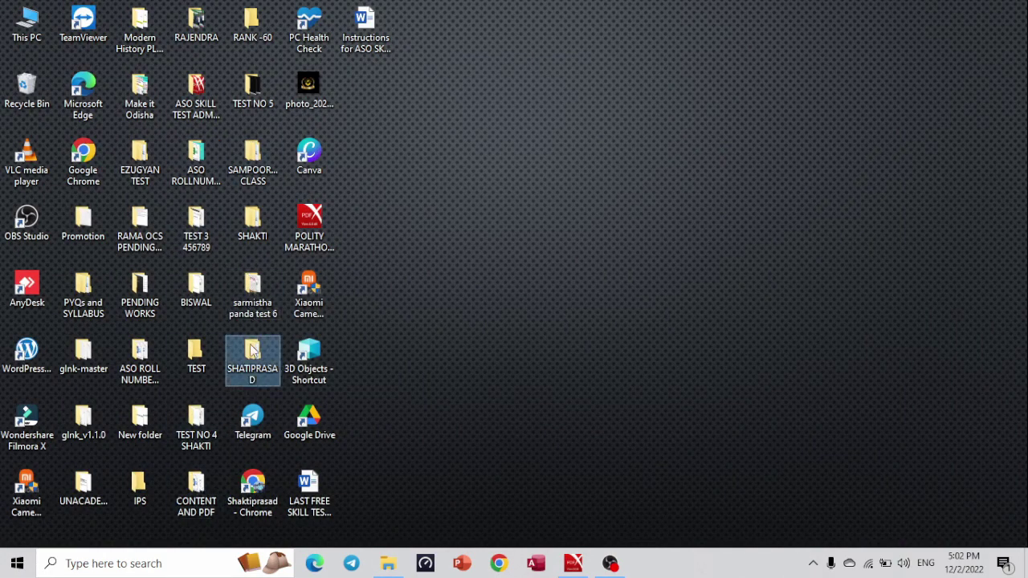
{"action": "right_click", "coordinate": [252, 350]}
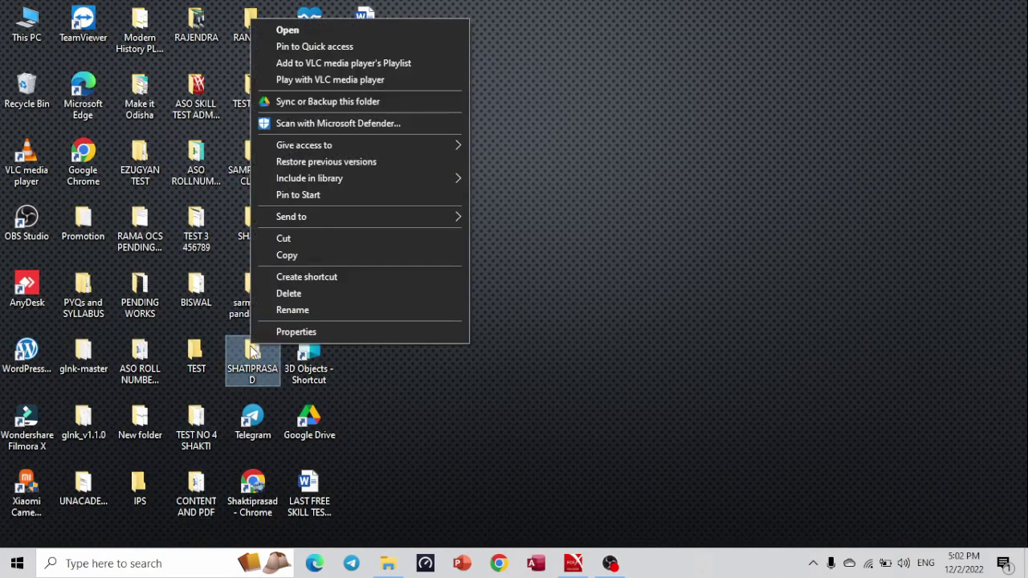
{"action": "left_click", "coordinate": [300, 254]}
{"action": "key", "text": "alt+Tab"}
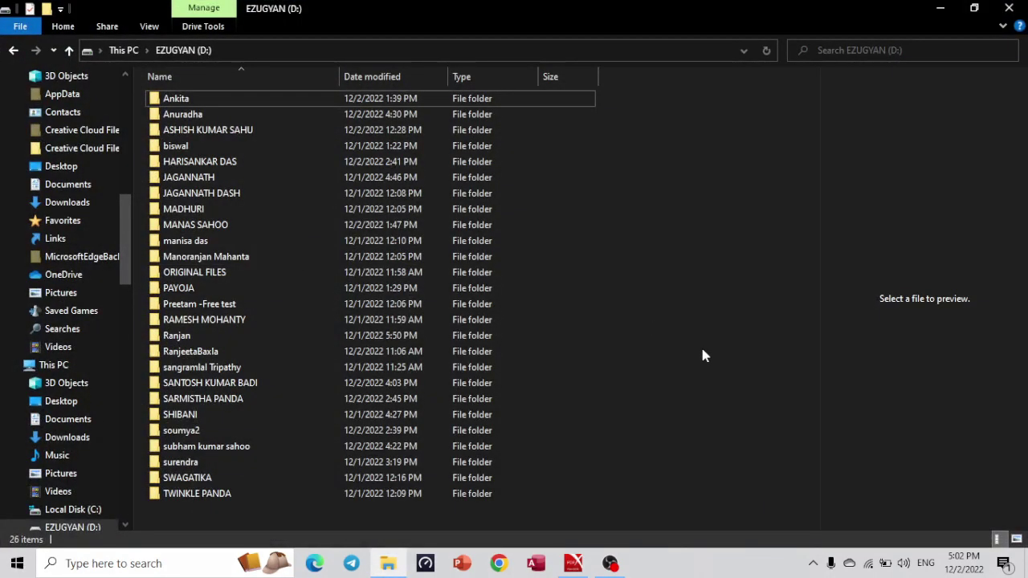
{"action": "key", "text": "ctrl+v"}
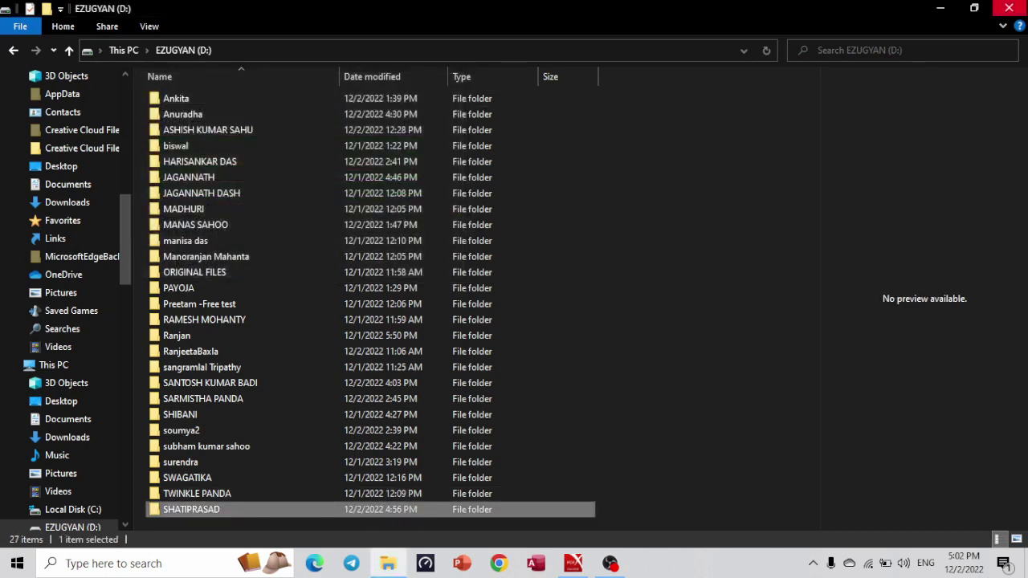
{"action": "left_click", "coordinate": [1009, 8]}
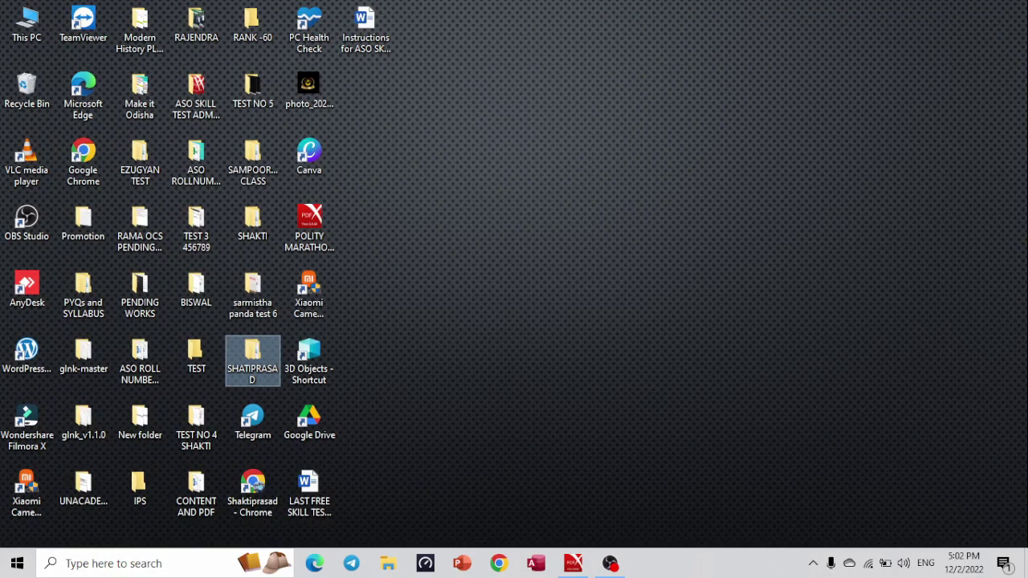
Return to FREE SKILL TEST 2.0.pdf in PDF X, scrolled up to the top of page 1.
{"action": "key", "text": "alt+Tab"}
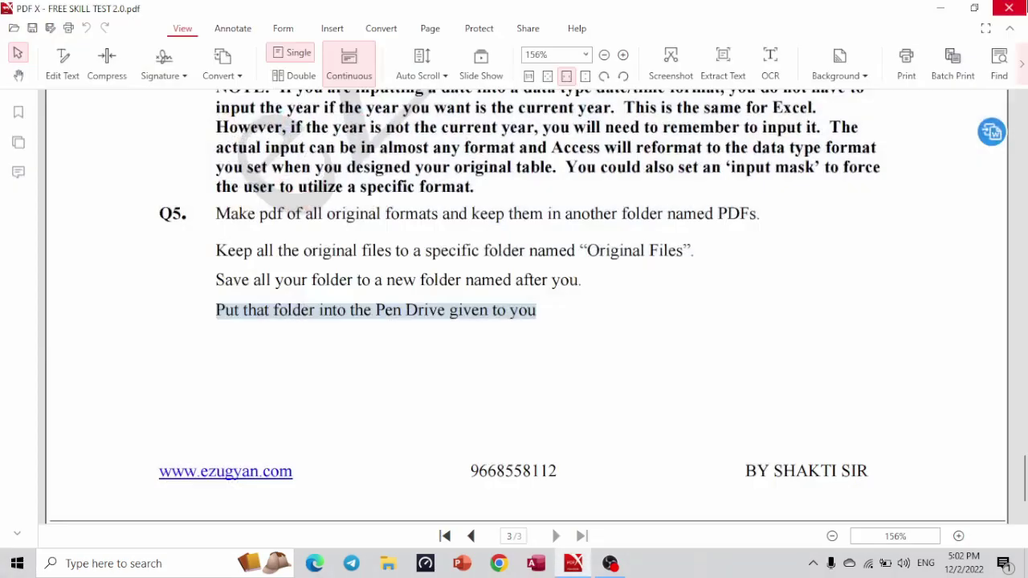
{"action": "left_click_drag", "start_coordinate": [1024, 507], "coordinate": [1025, 175]}
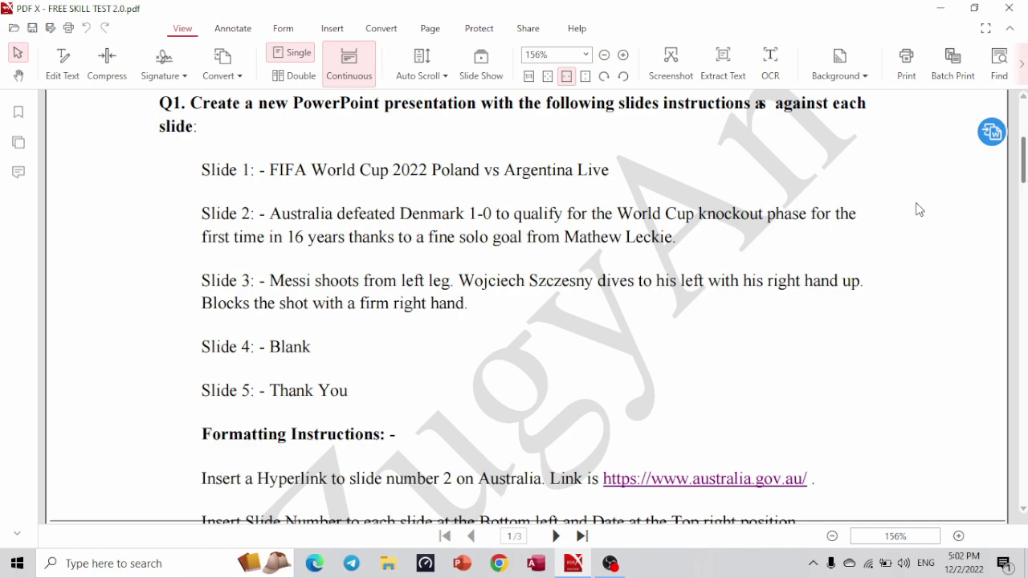
{"action": "left_click_drag", "start_coordinate": [1025, 175], "coordinate": [1025, 143]}
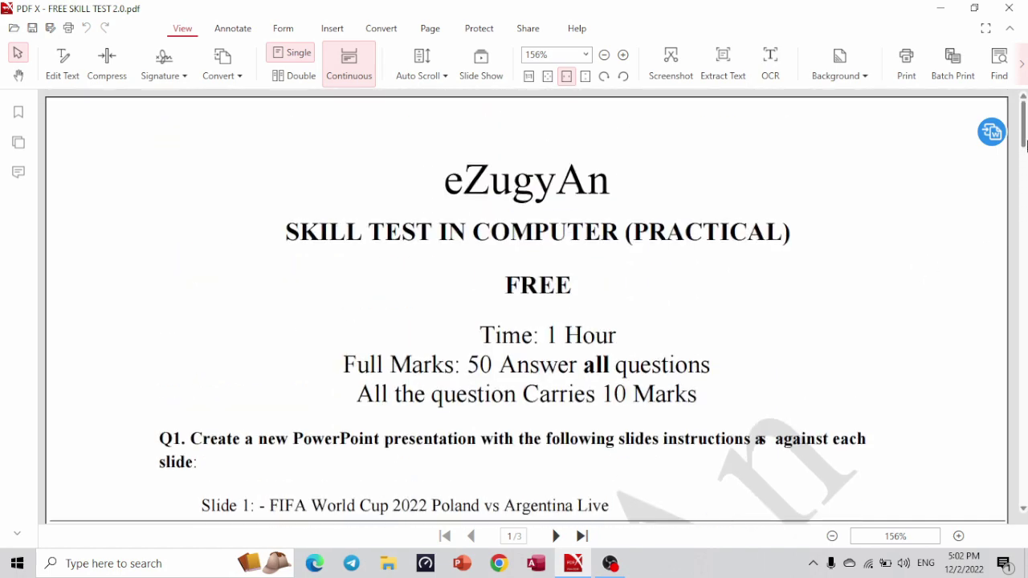